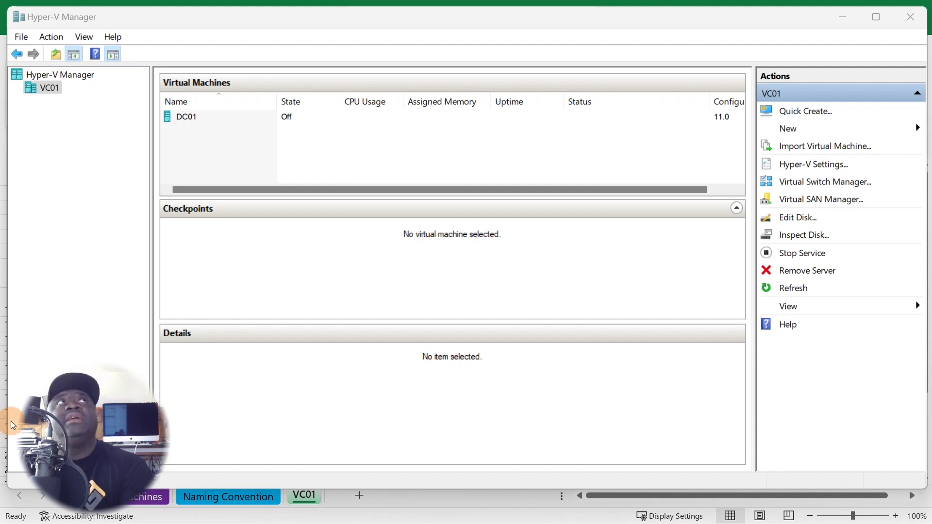
# Select DC01 in the Virtual Machines list to show its automatic checkpoint and summary details.
pyautogui.click(238, 117)
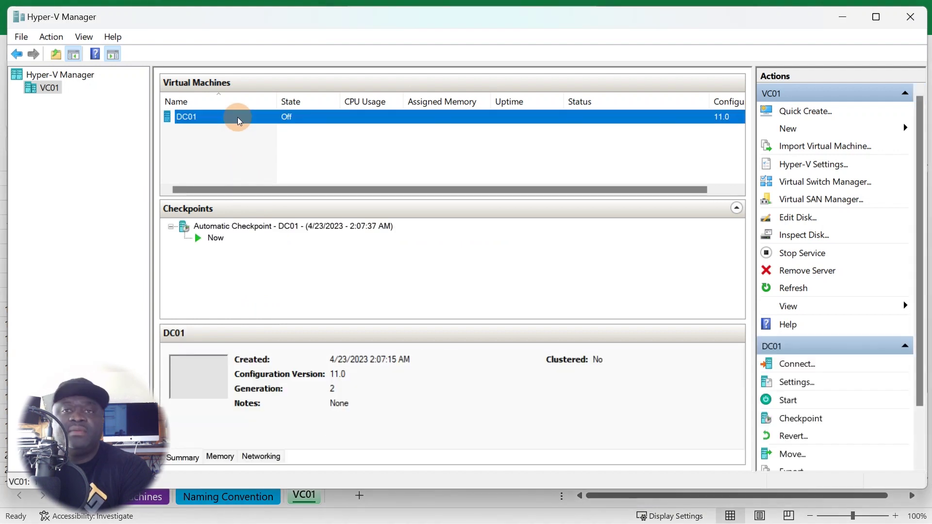
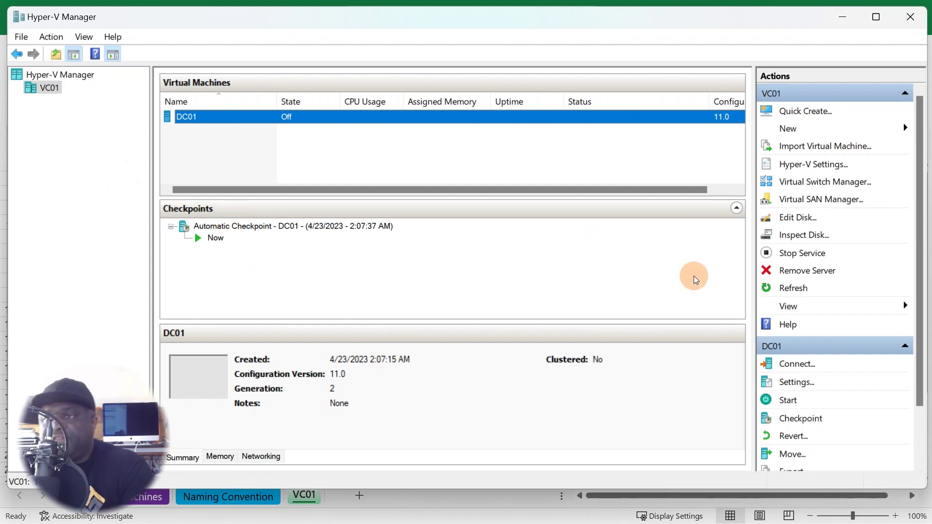
# Select the DC01 virtual machine, then bring the Excel IP allocation workbook to the front.
pyautogui.click(400, 265)
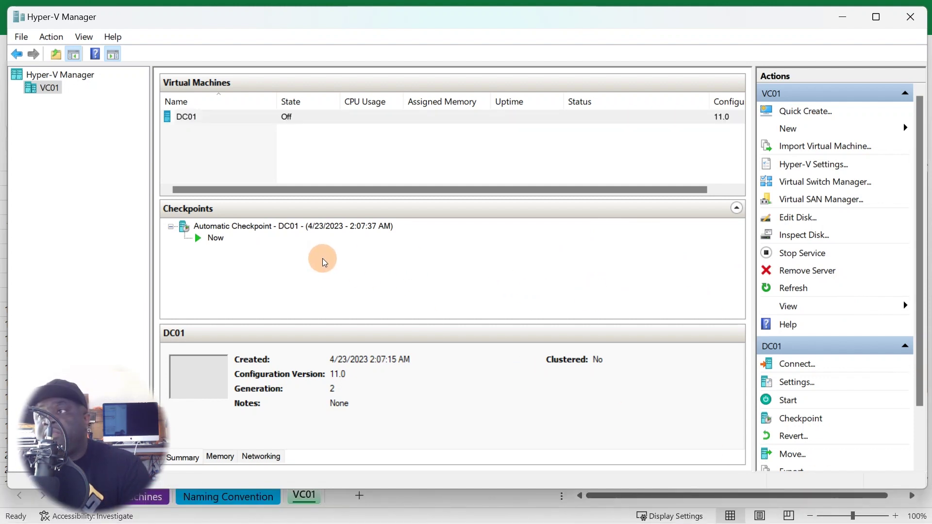
pyautogui.click(231, 120)
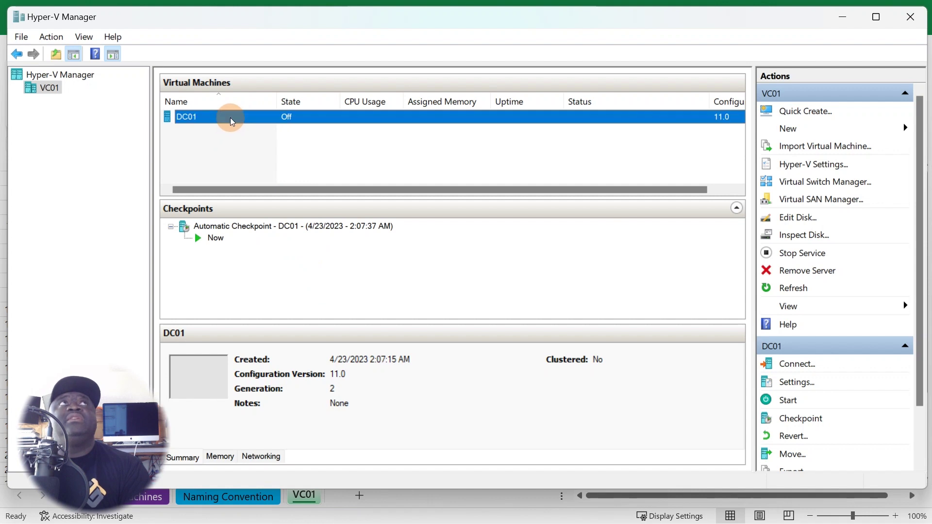
pyautogui.click(287, 139)
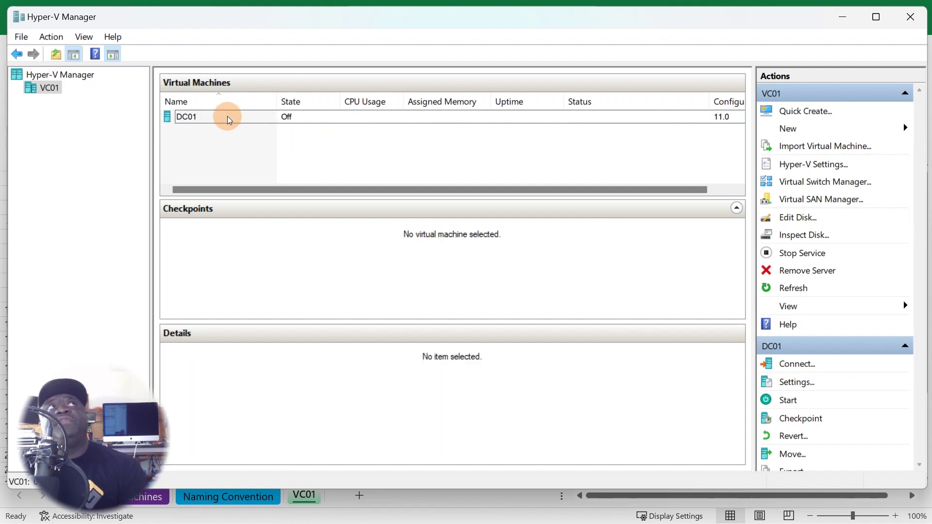
pyautogui.click(255, 123)
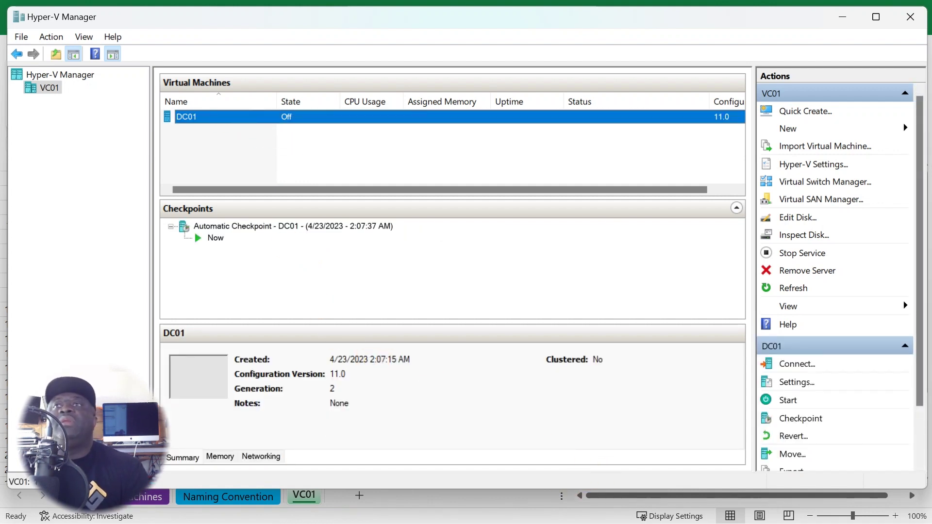
pyautogui.click(602, 504)
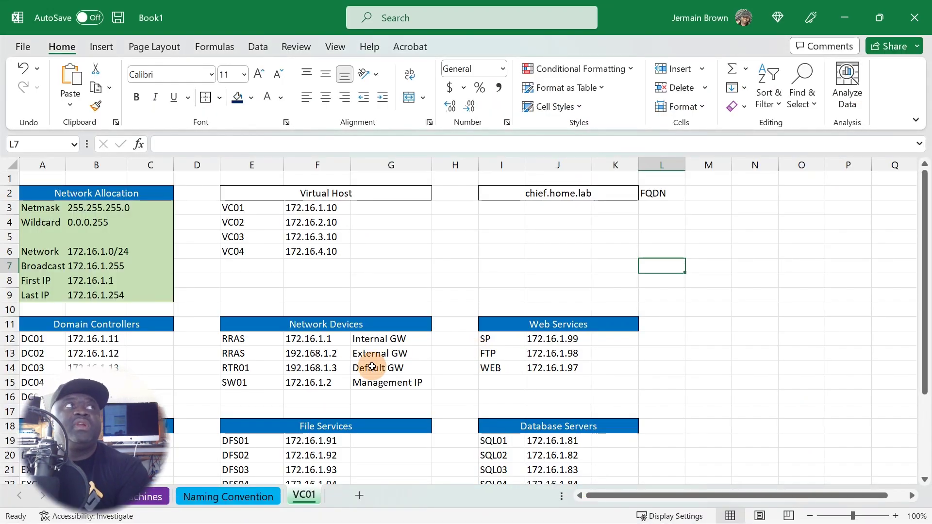
pyautogui.click(635, 225)
pyautogui.click(650, 194)
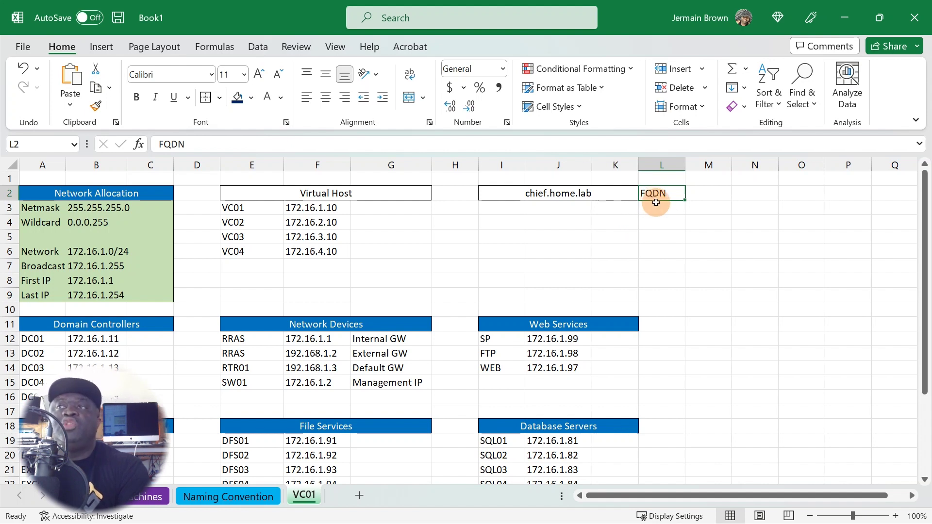
pyautogui.click(528, 190)
pyautogui.click(535, 221)
pyautogui.click(510, 191)
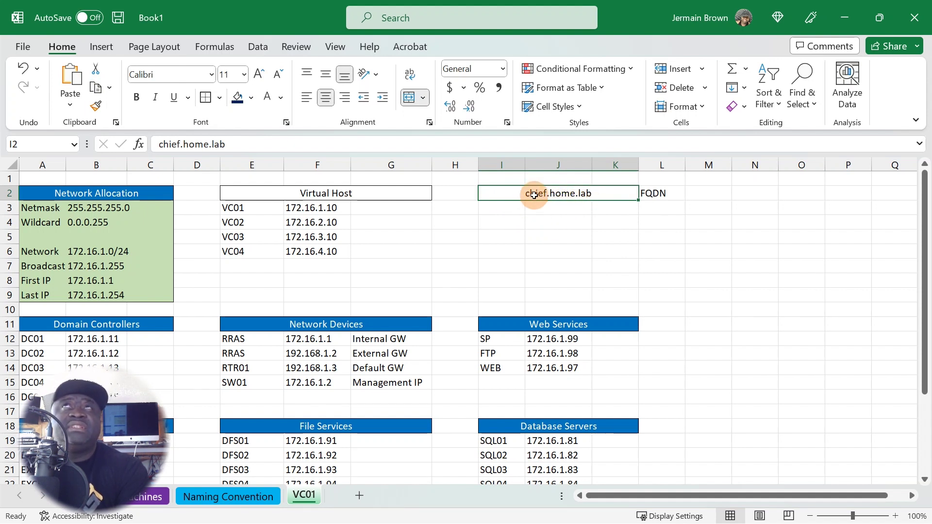
pyautogui.click(559, 210)
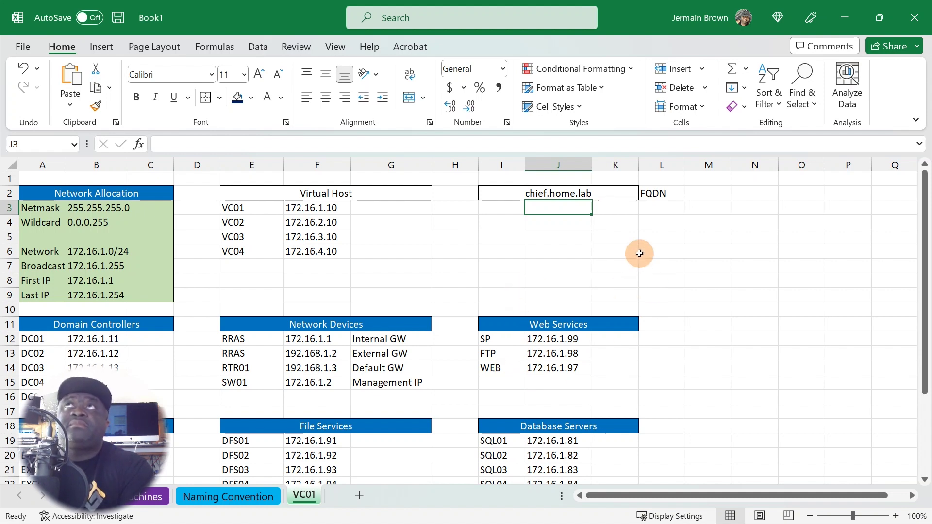
# Give the chief.home.lab heading cells I2:K2 a dark navy fill with white text.
pyautogui.click(605, 253)
pyautogui.click(518, 192)
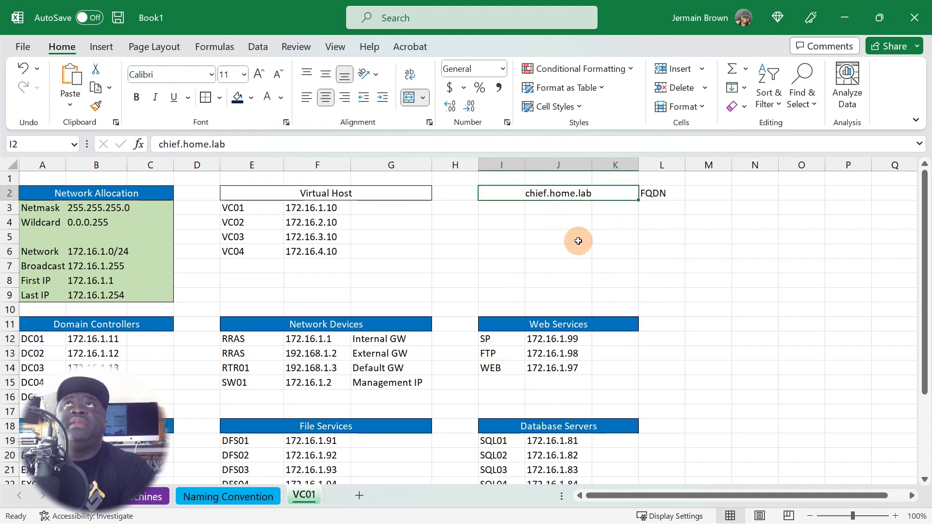
pyautogui.click(537, 236)
pyautogui.click(505, 194)
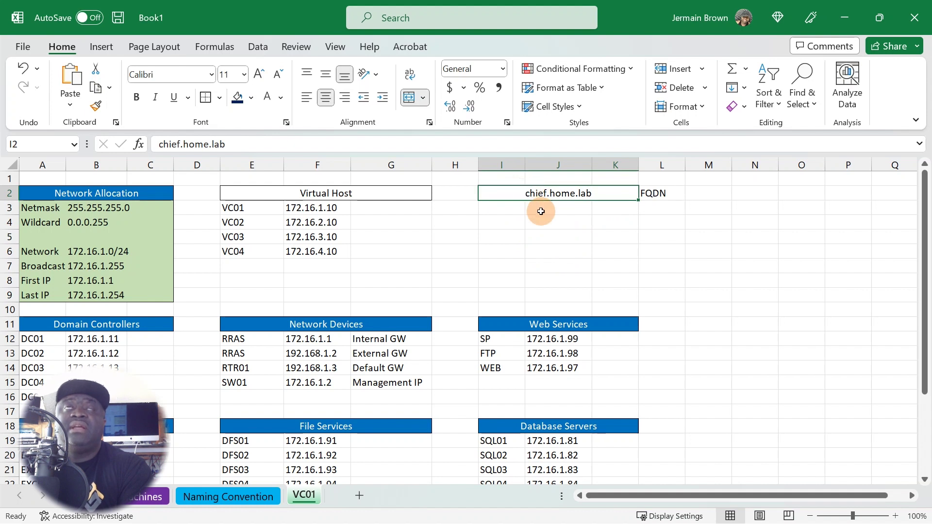
pyautogui.click(650, 208)
pyautogui.click(559, 195)
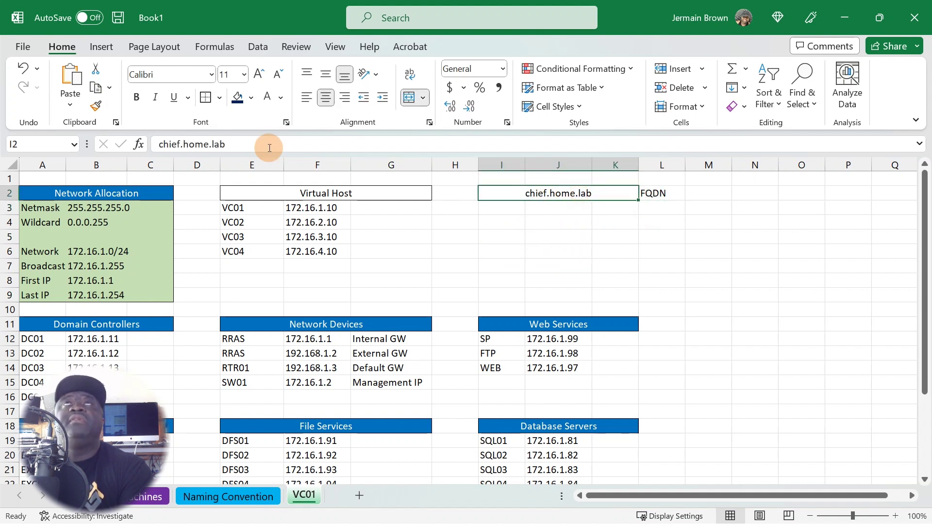
pyautogui.click(238, 97)
pyautogui.click(276, 101)
pyautogui.moveTo(564, 239); pyautogui.dragTo(568, 248)
pyautogui.click(647, 264)
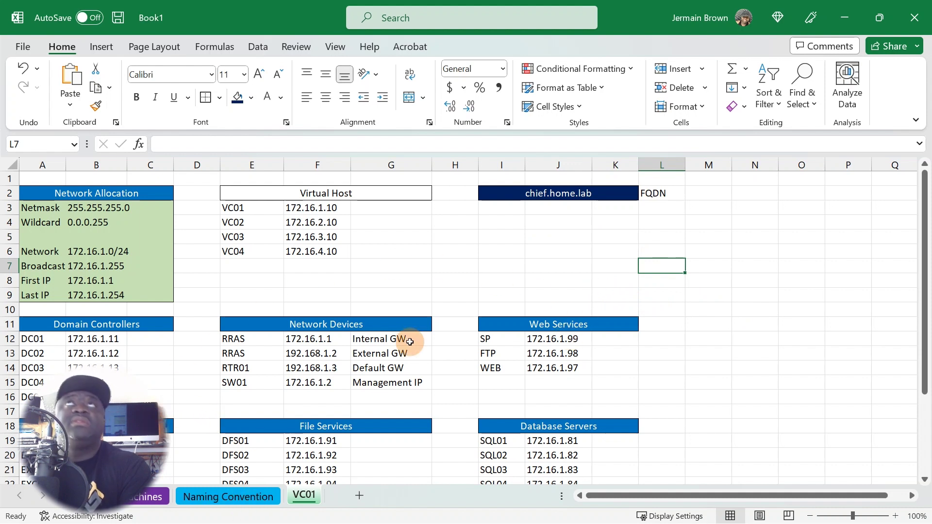
# Switch back to Hyper-V Manager and clear the virtual machine selection.
pyautogui.moveTo(559, 519)
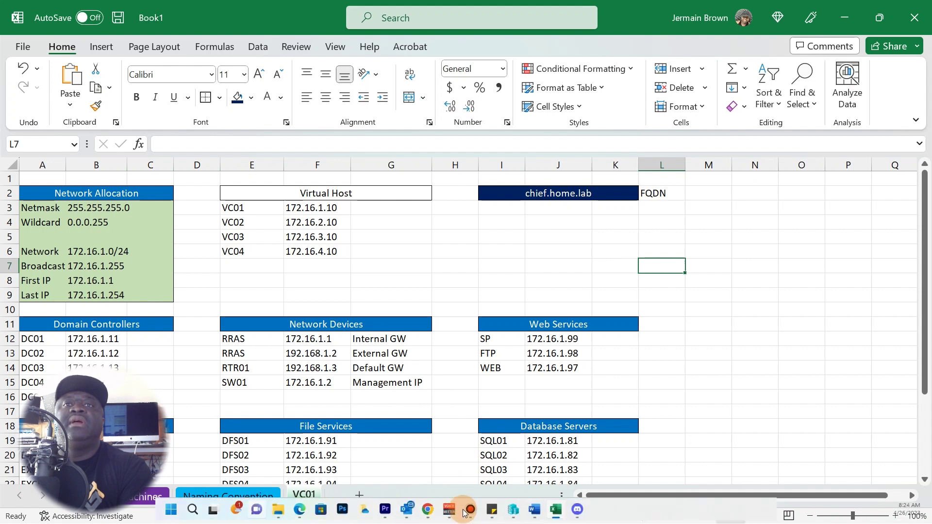
pyautogui.click(537, 508)
pyautogui.click(229, 135)
# Start DC01 and continue from its automatic checkpoint's last state.
pyautogui.click(219, 119)
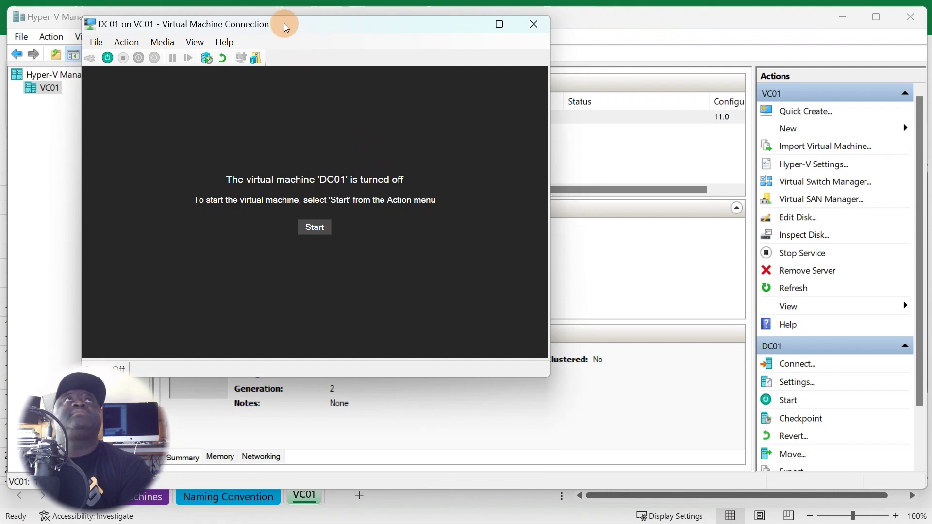
pyautogui.moveTo(287, 26); pyautogui.dragTo(360, 53)
pyautogui.click(384, 254)
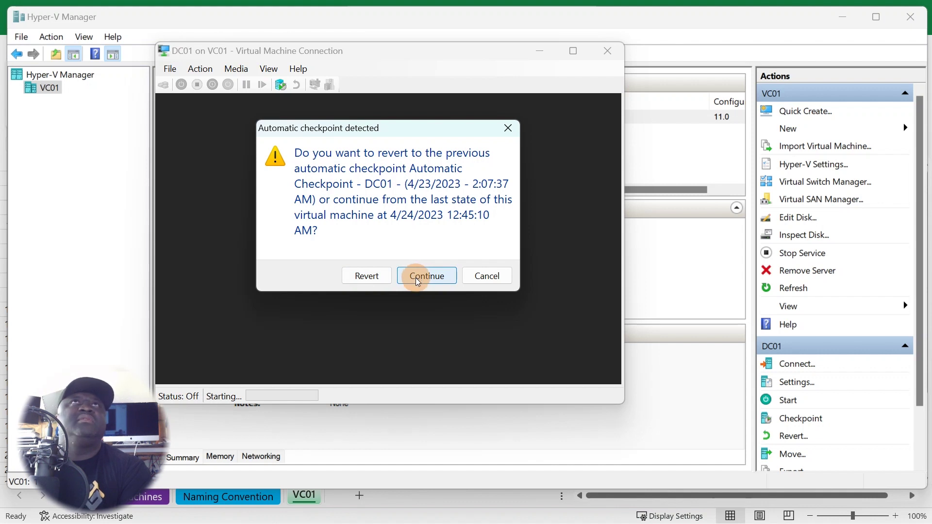
pyautogui.click(418, 282)
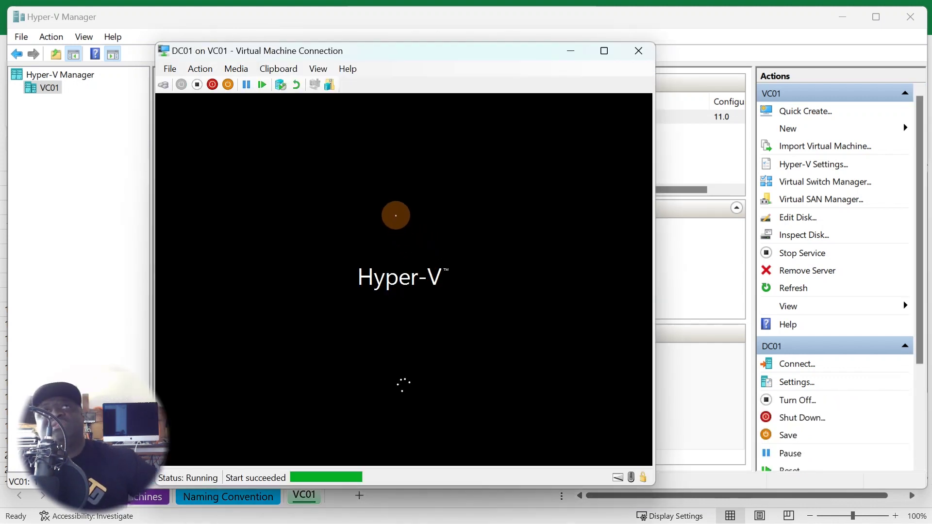
pyautogui.moveTo(383, 53); pyautogui.dragTo(413, 26)
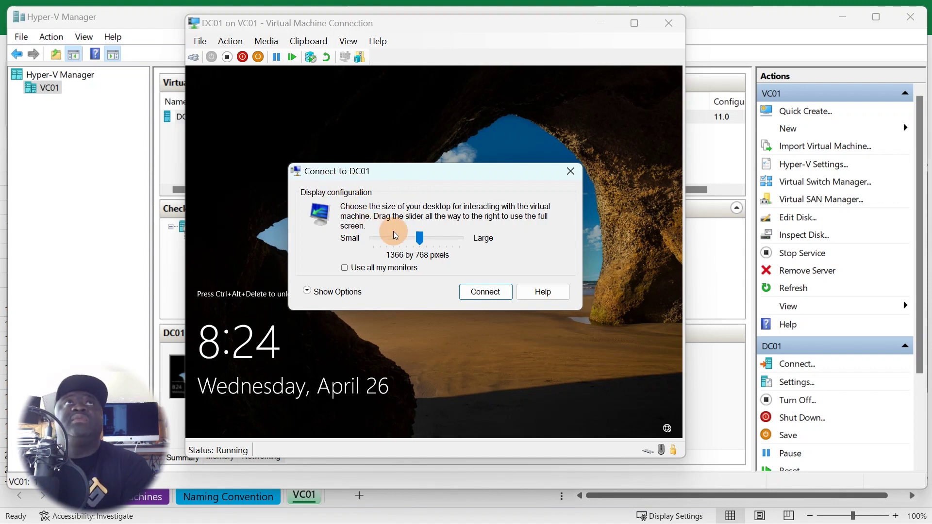
# Take a checkpoint of DC01 named 'Before ADDS Install'.
pyautogui.click(572, 178)
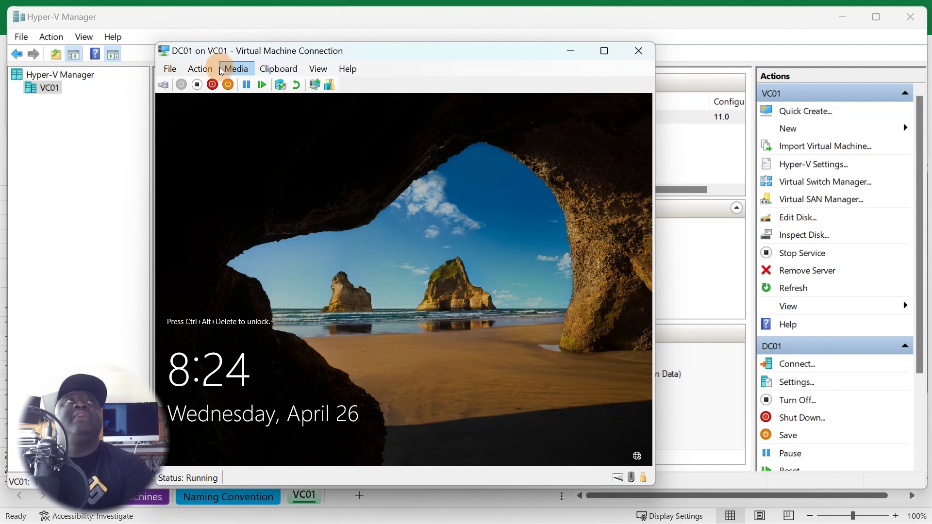
pyautogui.click(206, 70)
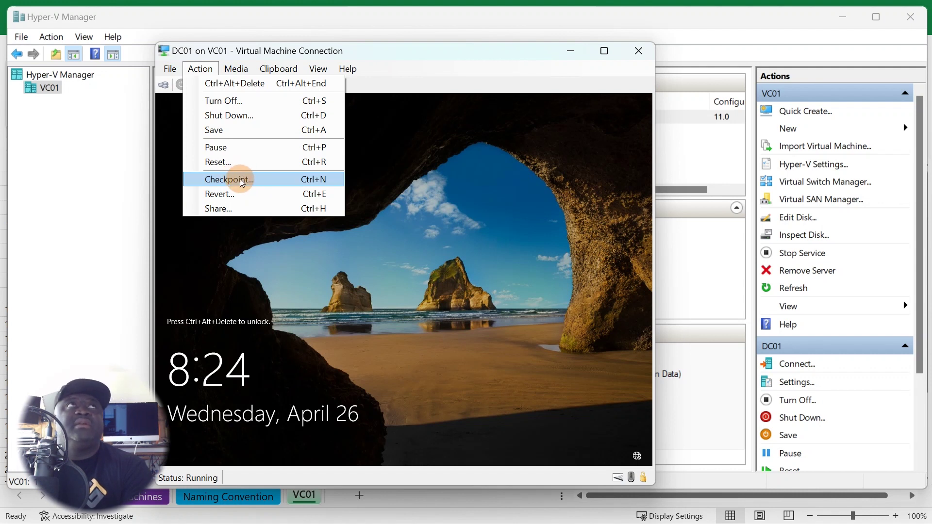
pyautogui.click(239, 180)
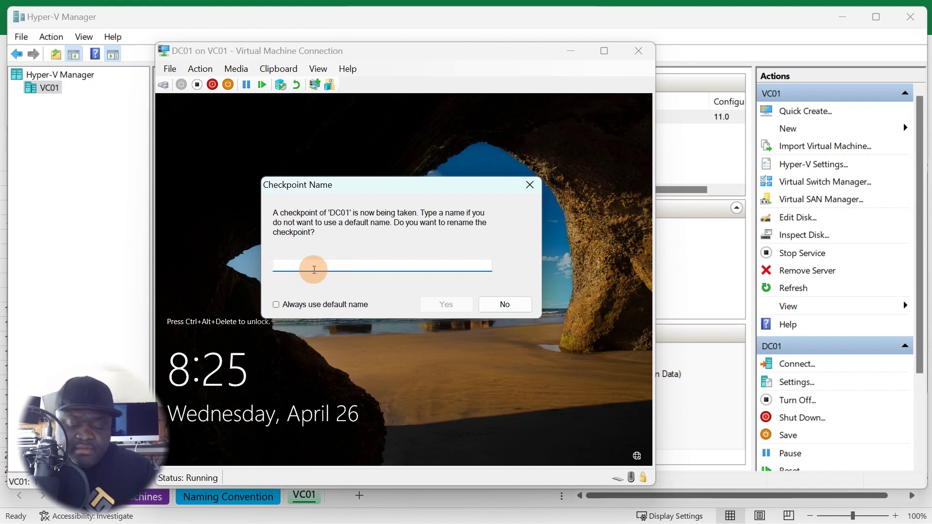
pyautogui.write('Before ')
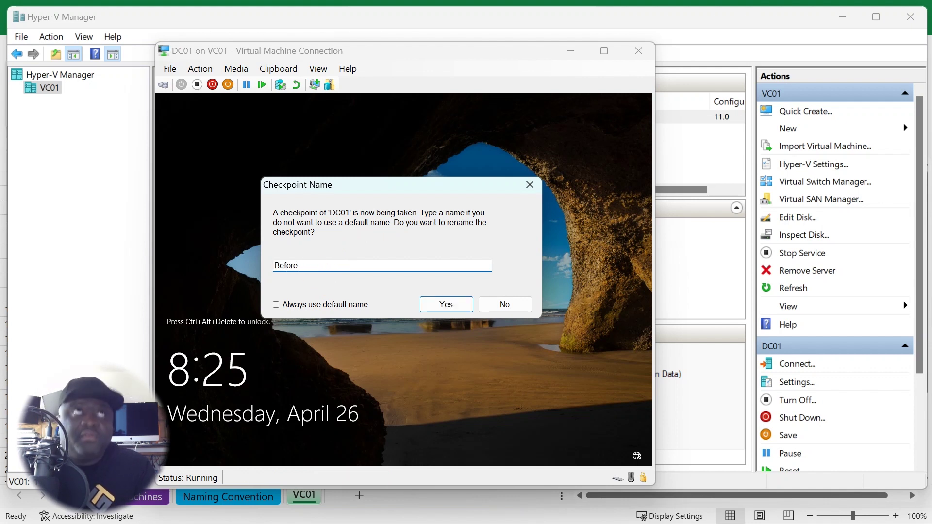
pyautogui.write('ADDS')
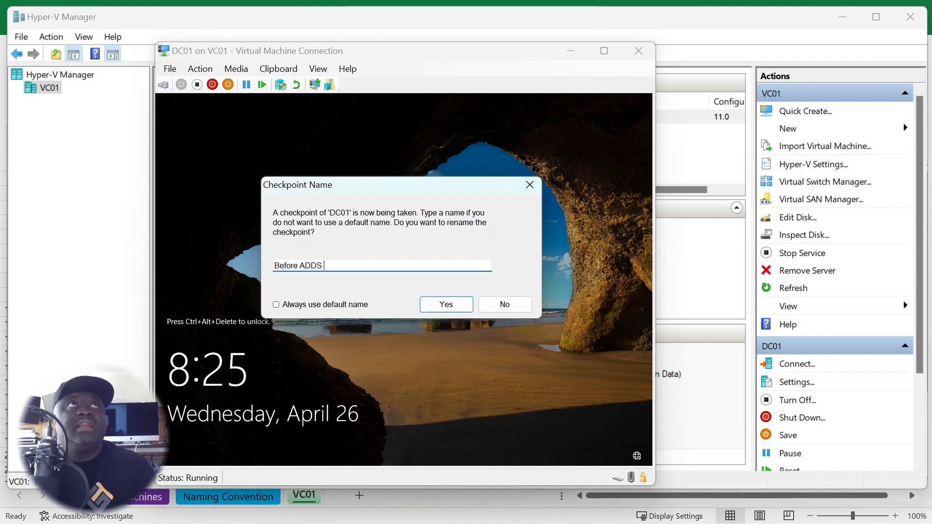
pyautogui.write(' Install')
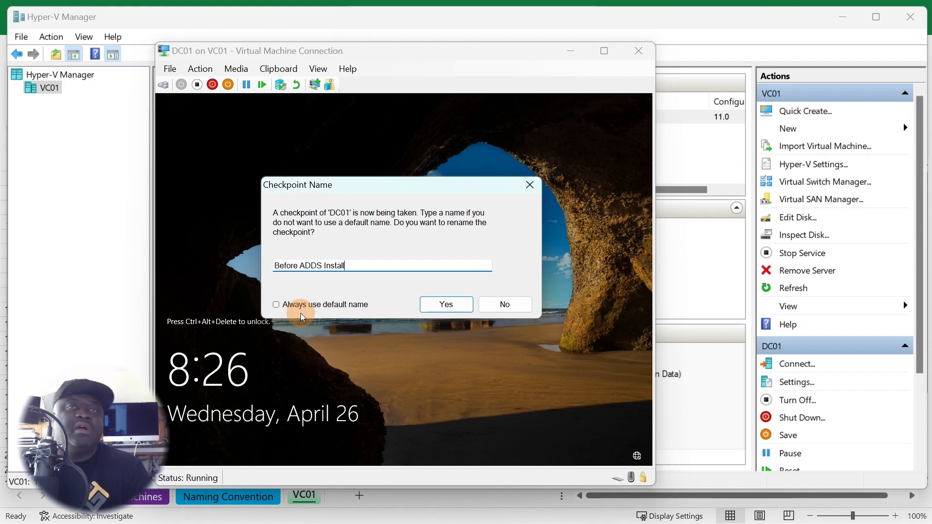
pyautogui.click(462, 306)
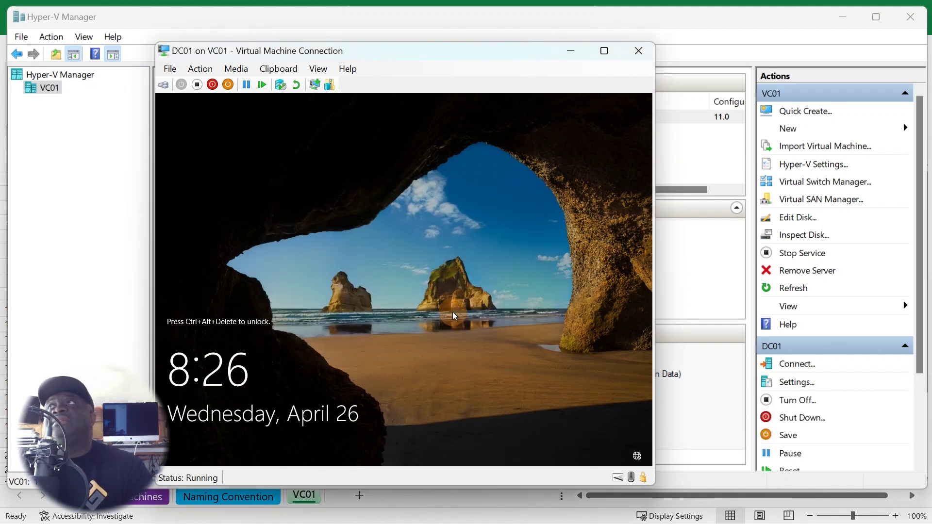
pyautogui.click(447, 91)
pyautogui.moveTo(427, 51); pyautogui.dragTo(434, 30)
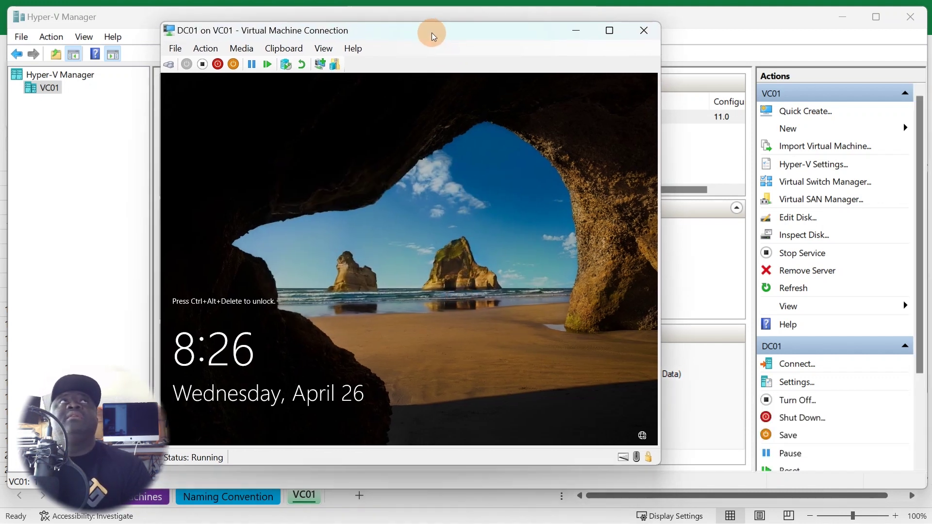
pyautogui.moveTo(916, 371); pyautogui.dragTo(922, 467)
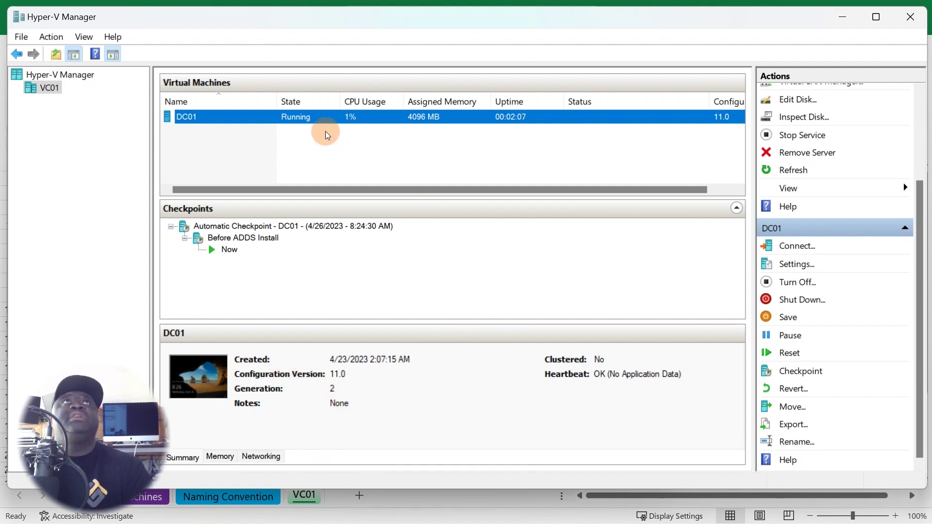
pyautogui.doubleClick(264, 119)
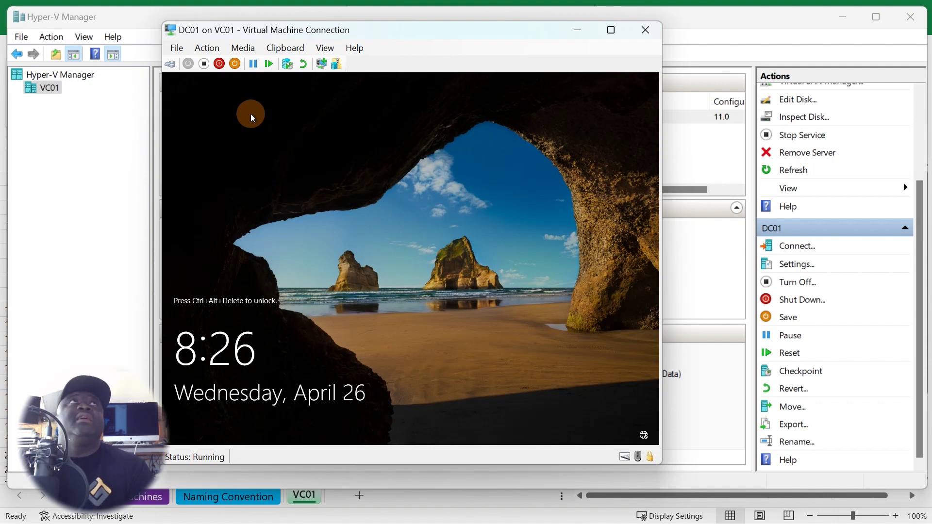
pyautogui.click(206, 50)
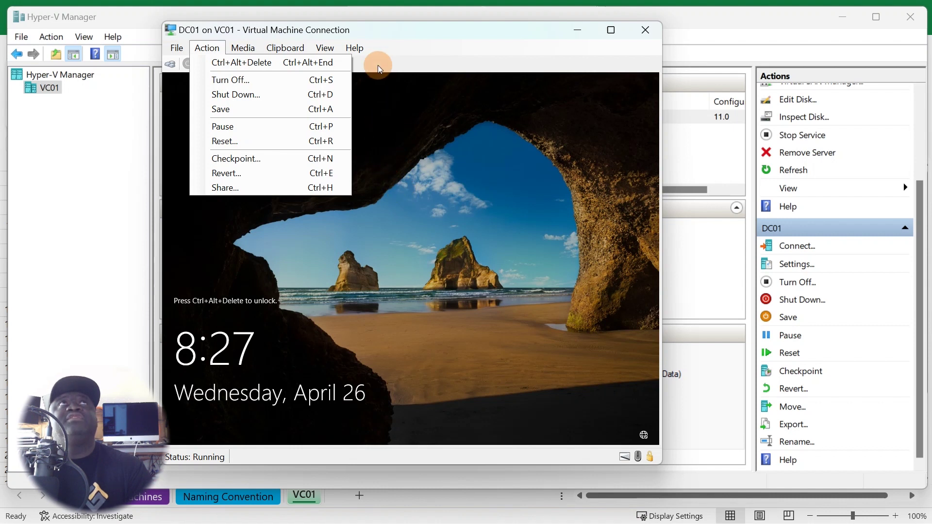
pyautogui.click(285, 47)
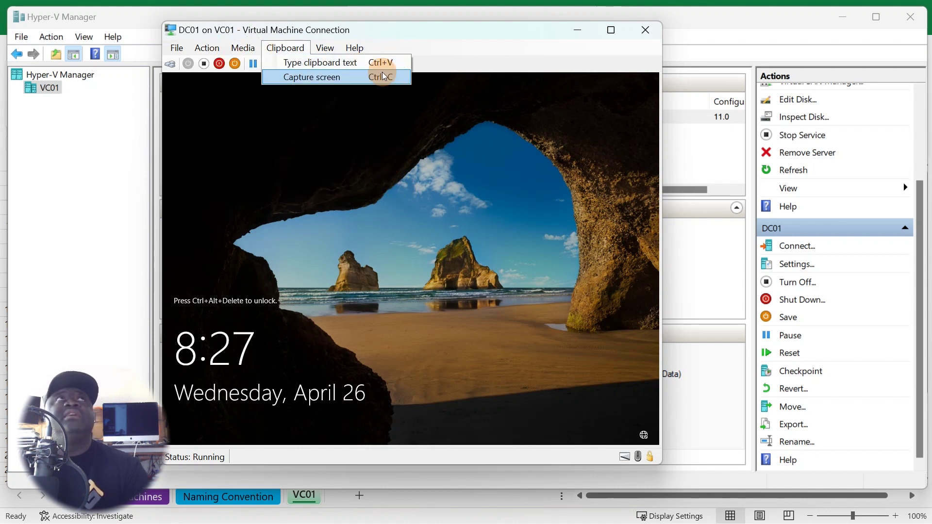
pyautogui.click(348, 62)
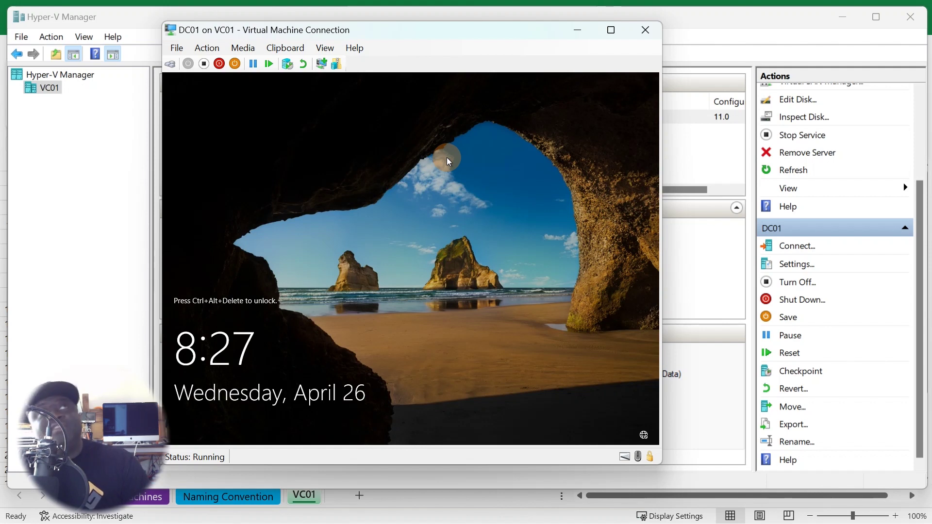
# Send Ctrl+Alt+Delete to DC01 and sign in as Administrator with its password.
pyautogui.click(208, 47)
pyautogui.click(214, 50)
pyautogui.click(214, 50)
pyautogui.click(218, 63)
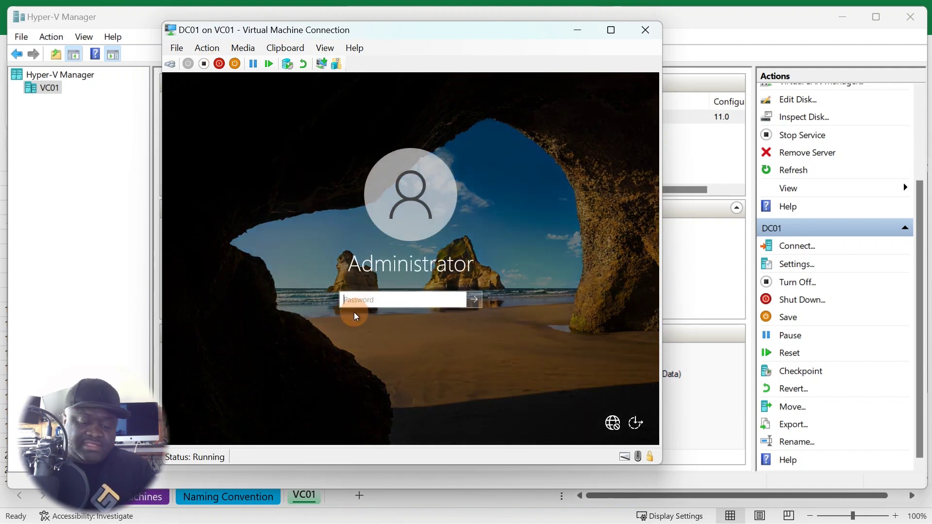
pyautogui.write('****')
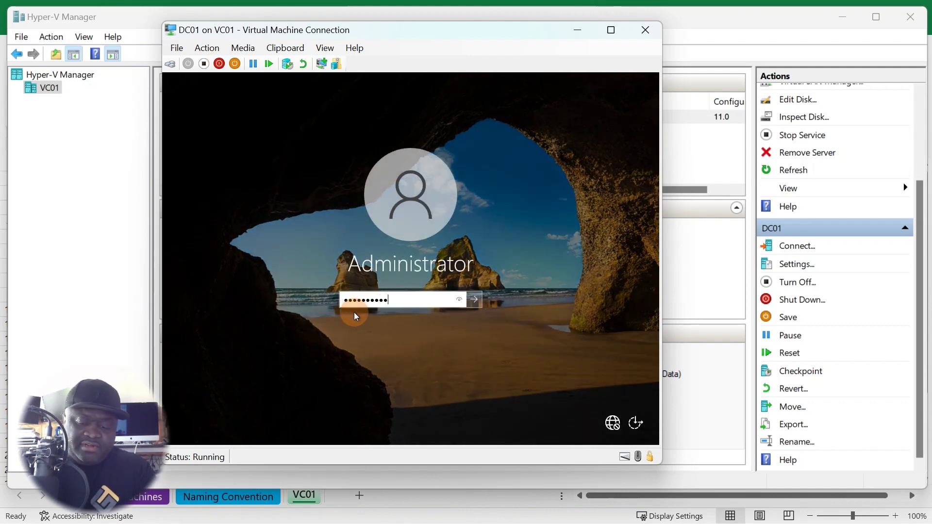
pyautogui.press('Return')
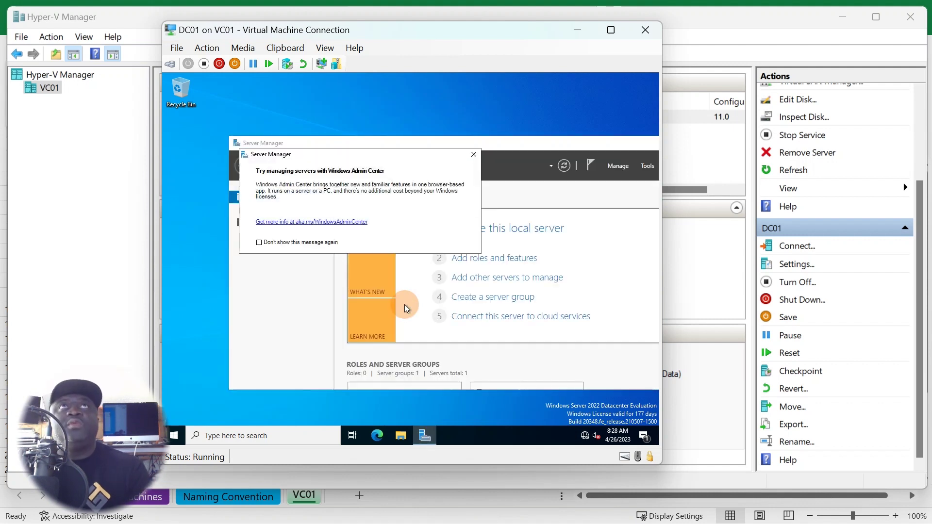
# Dismiss the Windows Admin Center prompt and move Server Manager up and left.
pyautogui.click(478, 156)
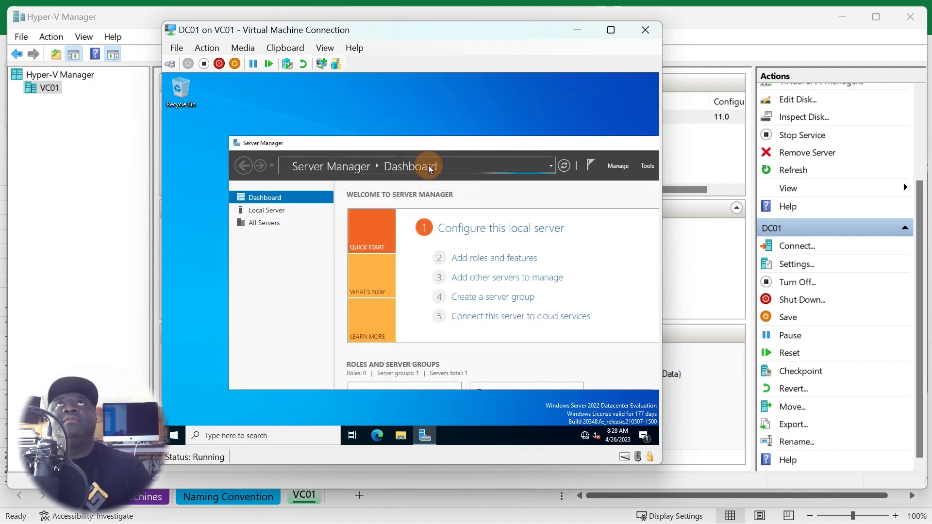
pyautogui.moveTo(474, 139); pyautogui.dragTo(433, 128)
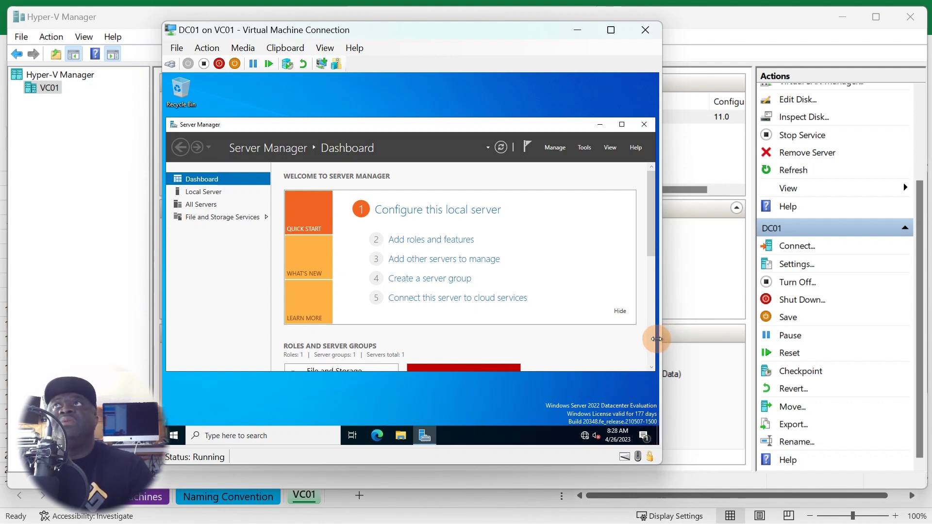
# Rearrange and enlarge the VM and Server Manager windows, then open the Tools menu.
pyautogui.moveTo(658, 342); pyautogui.dragTo(631, 346)
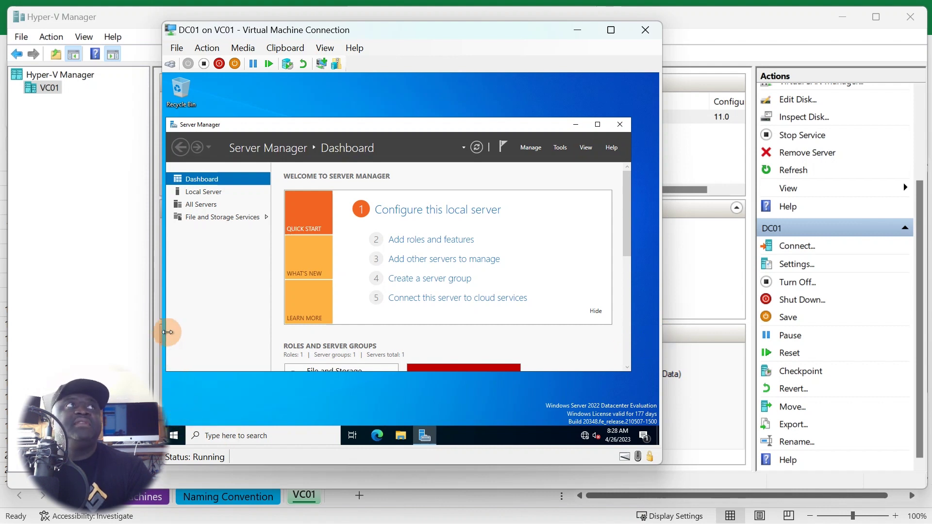
pyautogui.moveTo(401, 25); pyautogui.dragTo(441, 16)
pyautogui.moveTo(414, 116); pyautogui.dragTo(432, 109)
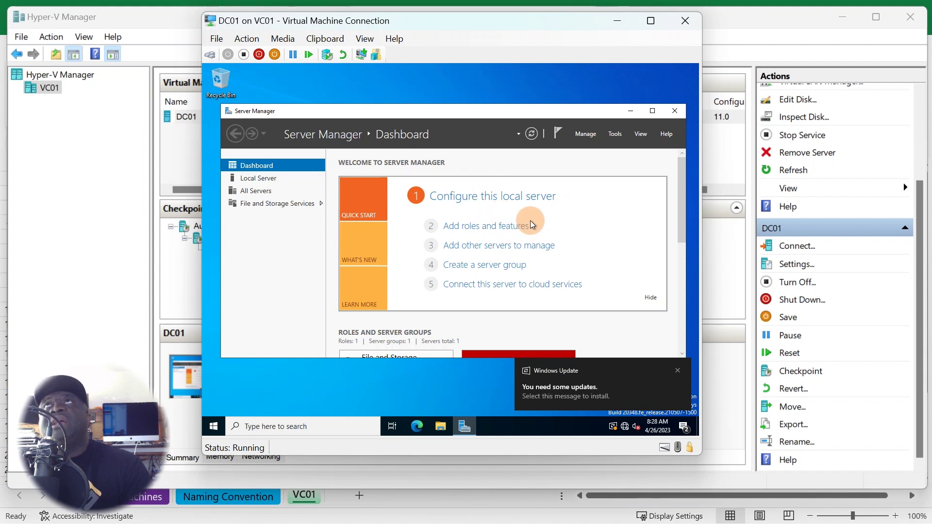
pyautogui.moveTo(432, 358); pyautogui.dragTo(444, 409)
pyautogui.scroll(-3, 446, 336)
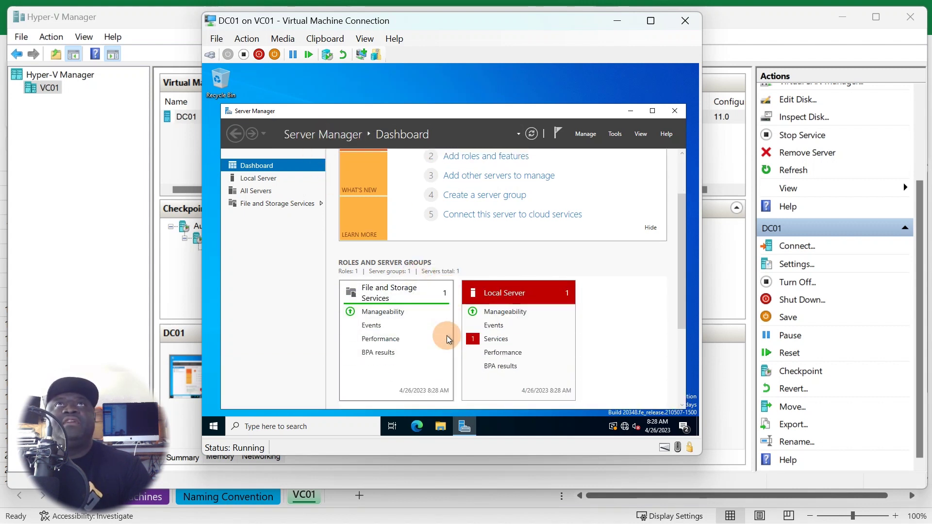
pyautogui.scroll(3, 447, 336)
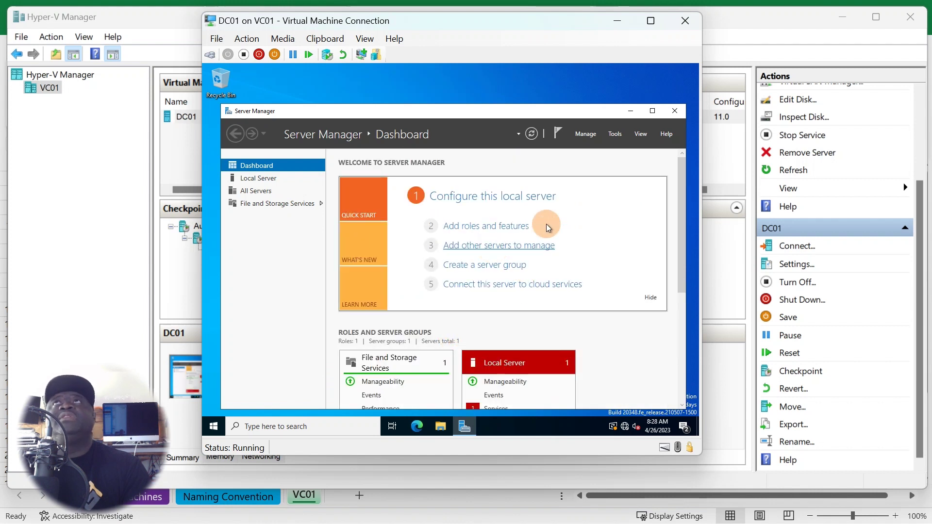
pyautogui.click(613, 134)
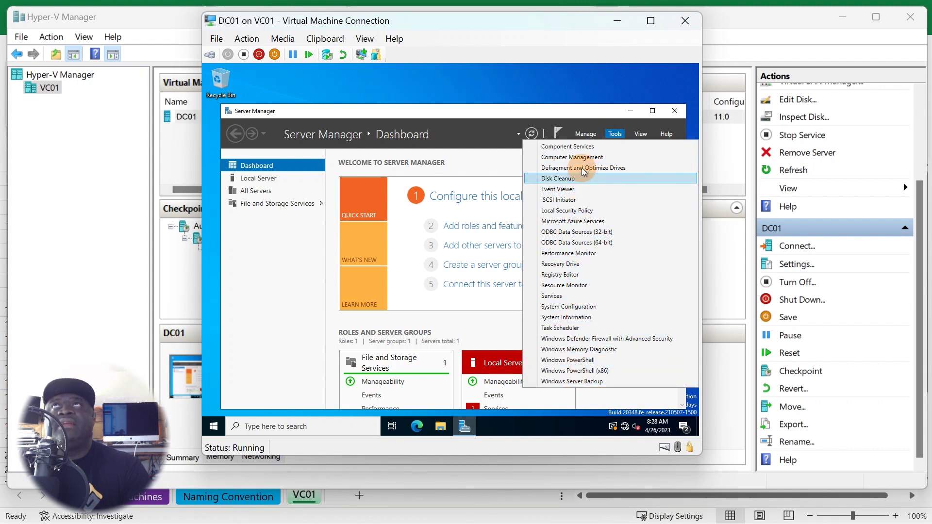
# Switch between Server Manager's Tools and Manage menus, ending with Manage open.
pyautogui.click(596, 127)
pyautogui.click(589, 132)
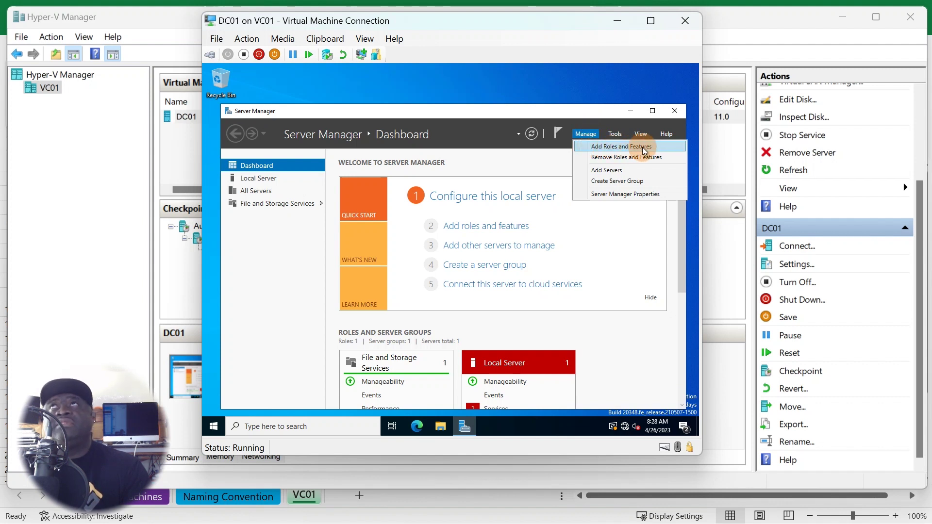
pyautogui.click(617, 135)
pyautogui.click(617, 135)
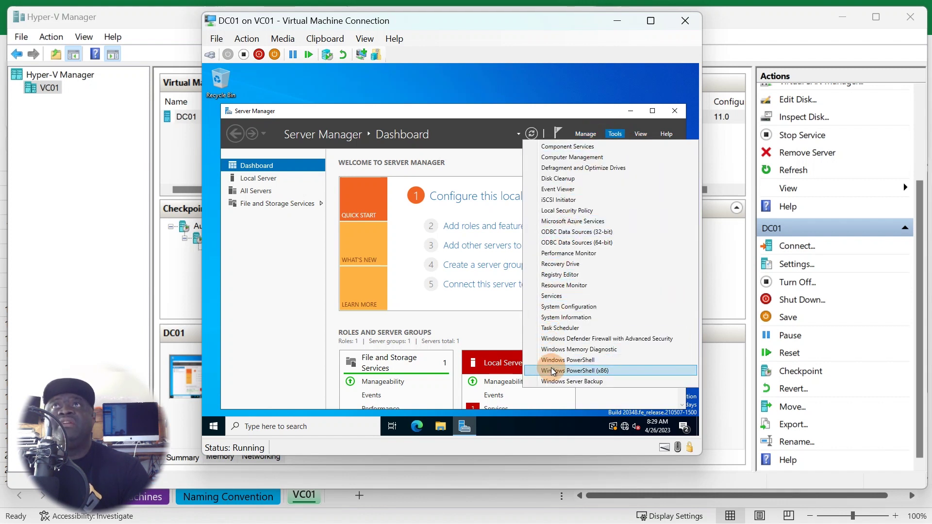
pyautogui.click(584, 135)
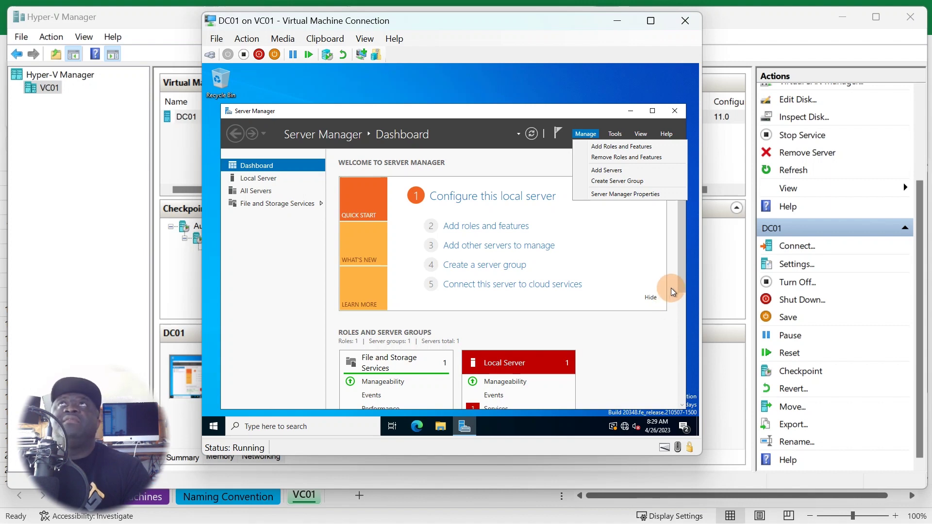
# Launch Add Roles and Features from the Manage menu and position the wizard window.
pyautogui.click(613, 145)
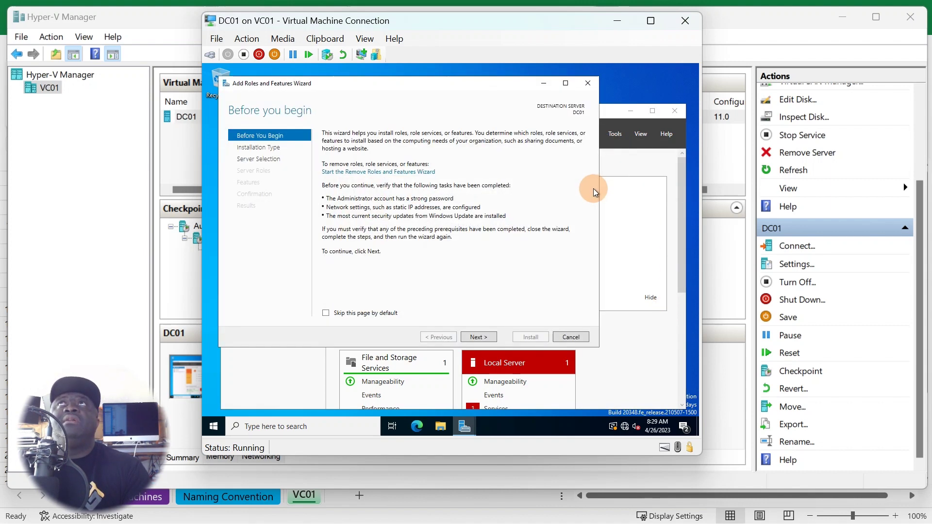
pyautogui.moveTo(424, 84); pyautogui.dragTo(490, 95)
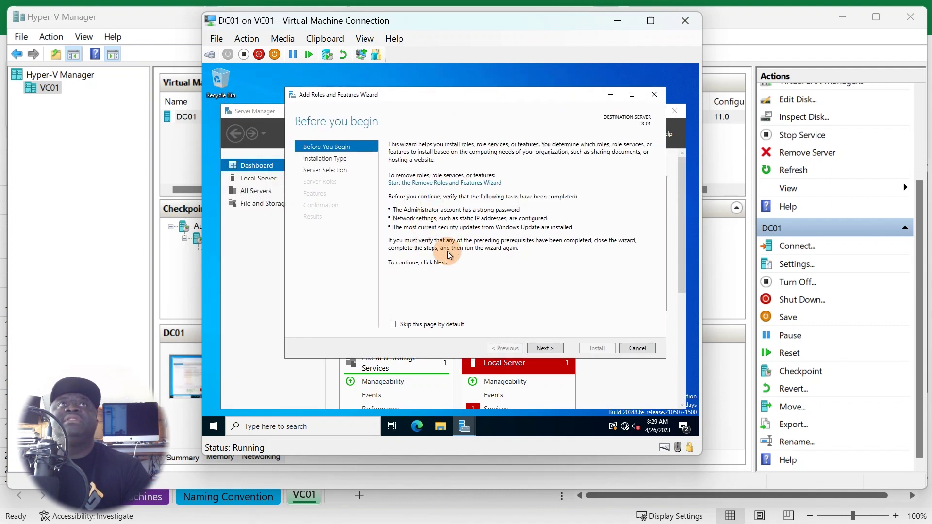
pyautogui.moveTo(433, 97); pyautogui.dragTo(398, 101)
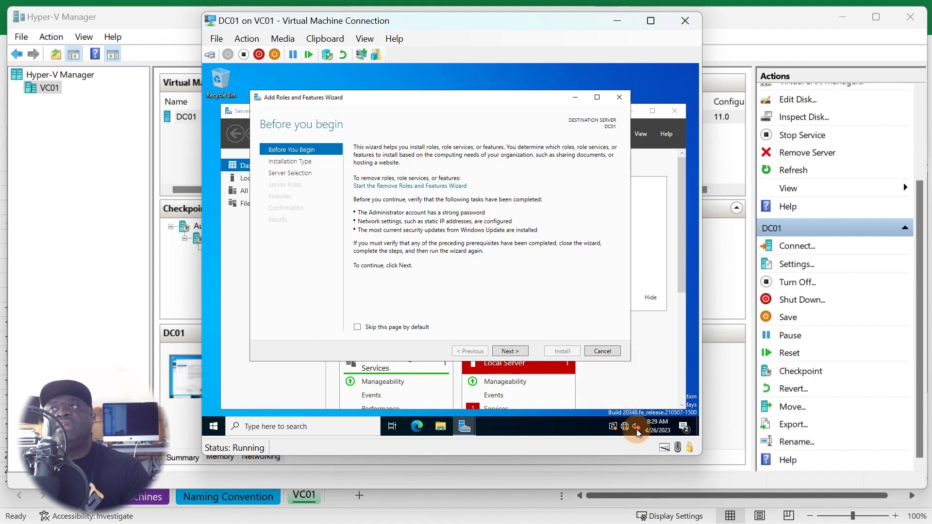
# Open Network & Internet settings from the tray icon and reach Ethernet's adapter list.
pyautogui.rightClick(661, 429)
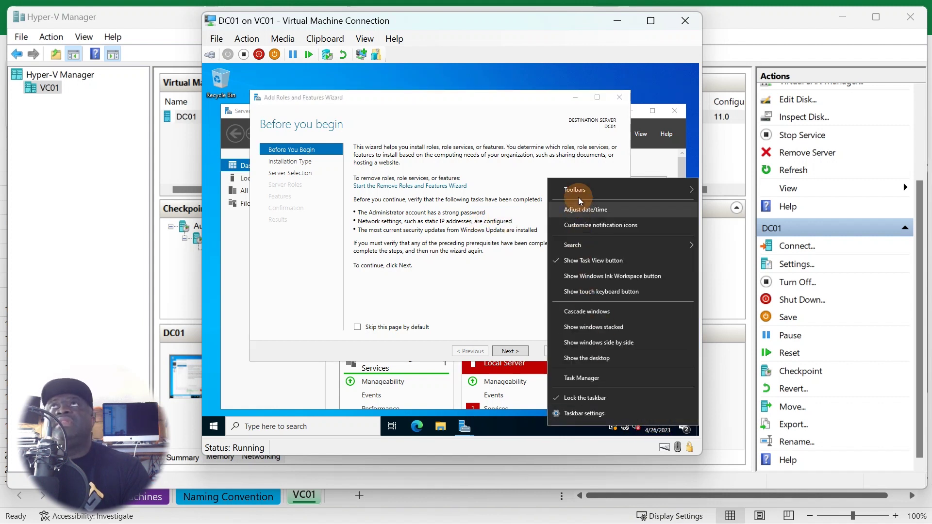
pyautogui.click(599, 432)
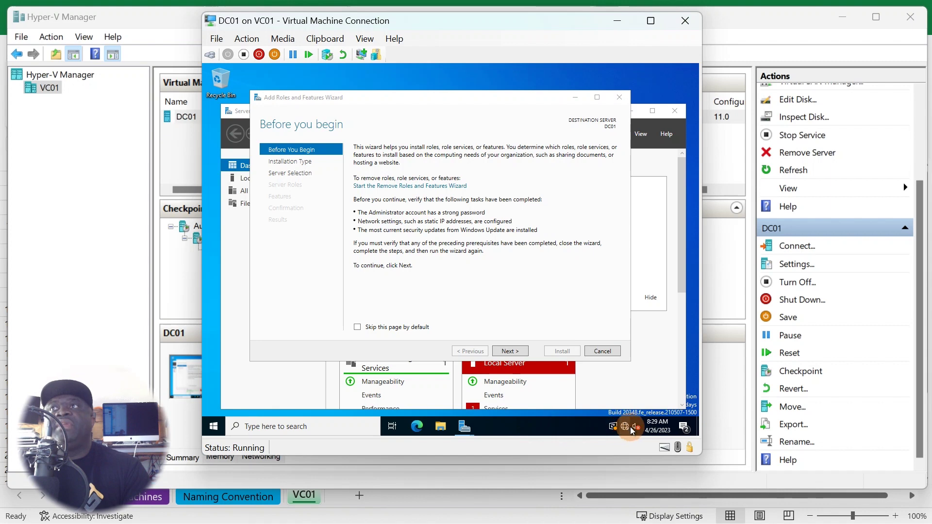
pyautogui.rightClick(626, 428)
pyautogui.click(610, 413)
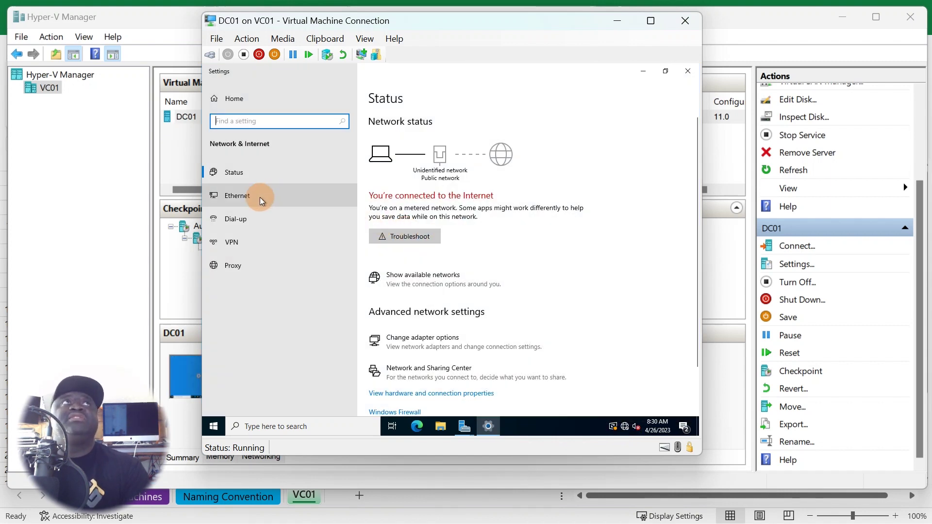
pyautogui.click(262, 198)
pyautogui.click(419, 193)
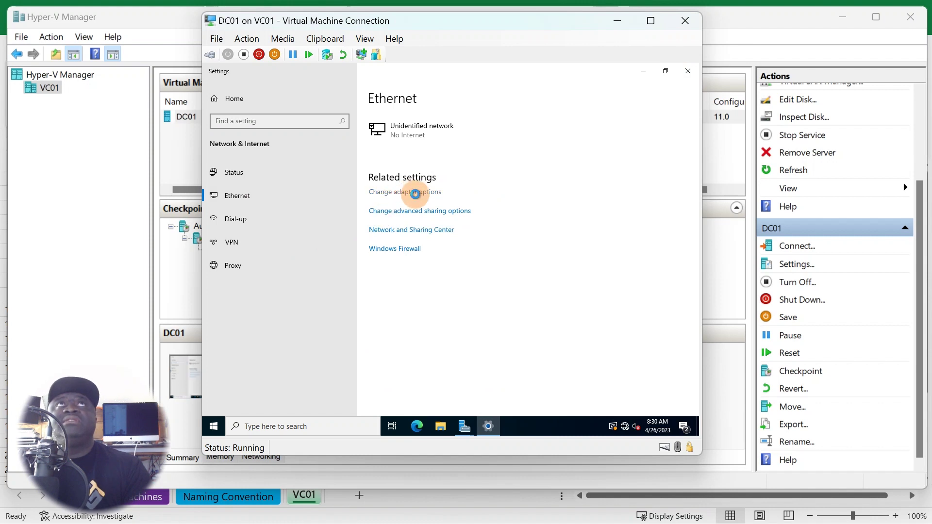
# Open Ethernet IPv4 properties showing IP 192.168.1.100, gateway 192.168.1.1, DNS 192.168.1.30 and 192.168.1.31.
pyautogui.rightClick(329, 174)
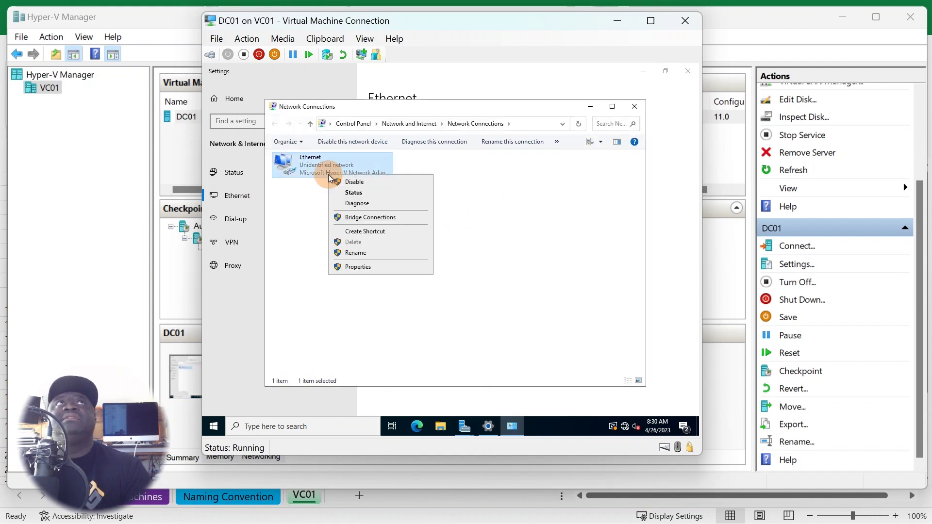
pyautogui.click(364, 267)
pyautogui.click(382, 254)
pyautogui.click(405, 297)
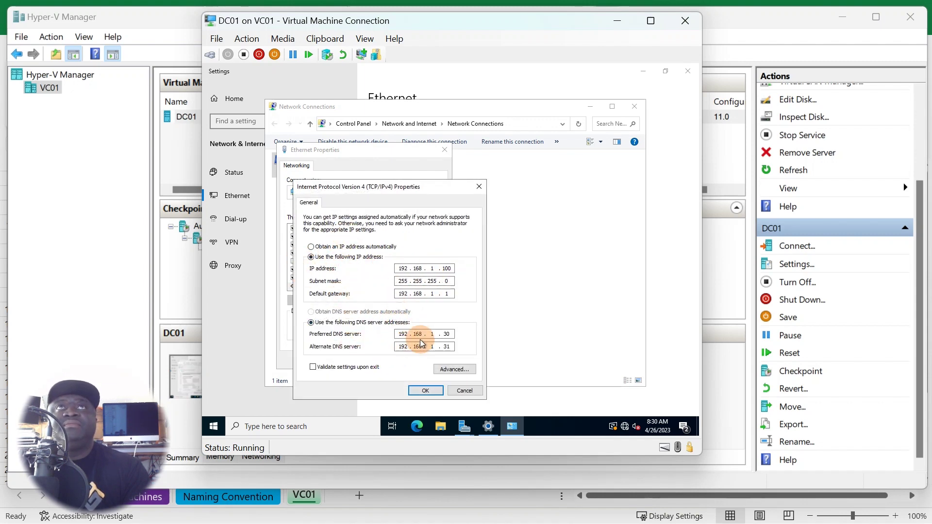
pyautogui.click(446, 336)
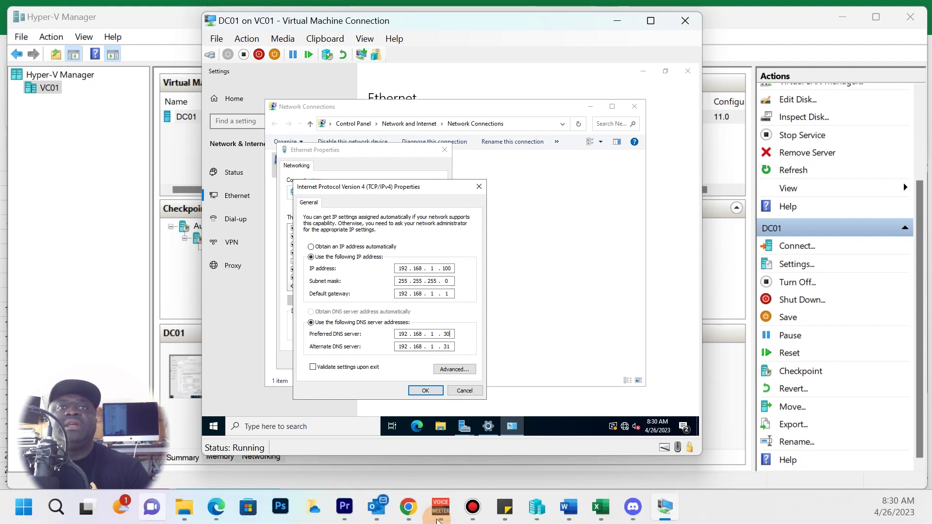
pyautogui.moveTo(619, 511)
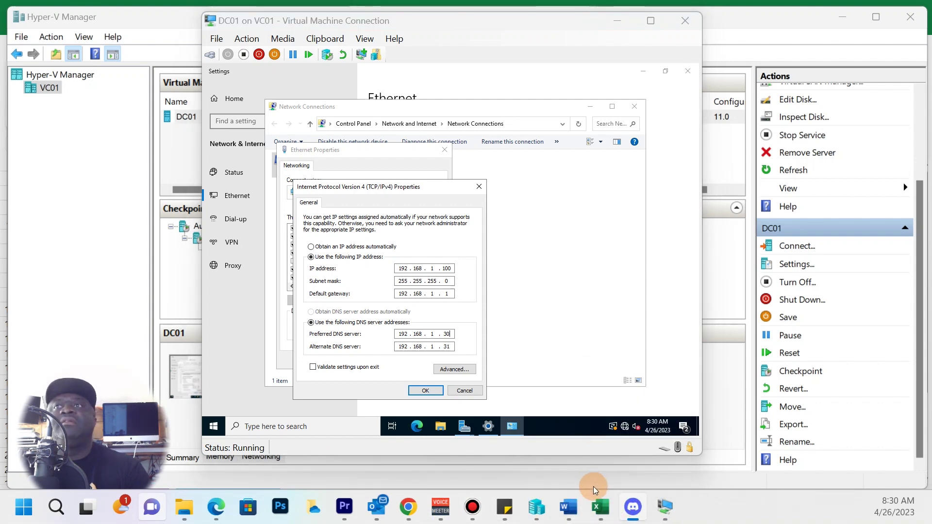
# In the IP plan workbook, check DC01's planned 172.16.1.11 and DC02's planned 172.16.1.12.
pyautogui.click(606, 503)
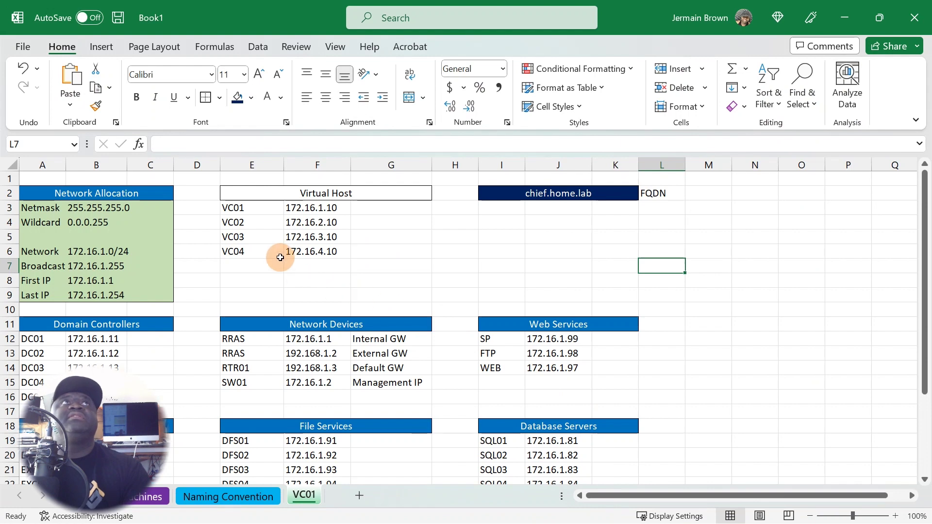
pyautogui.scroll(-2, 156, 329)
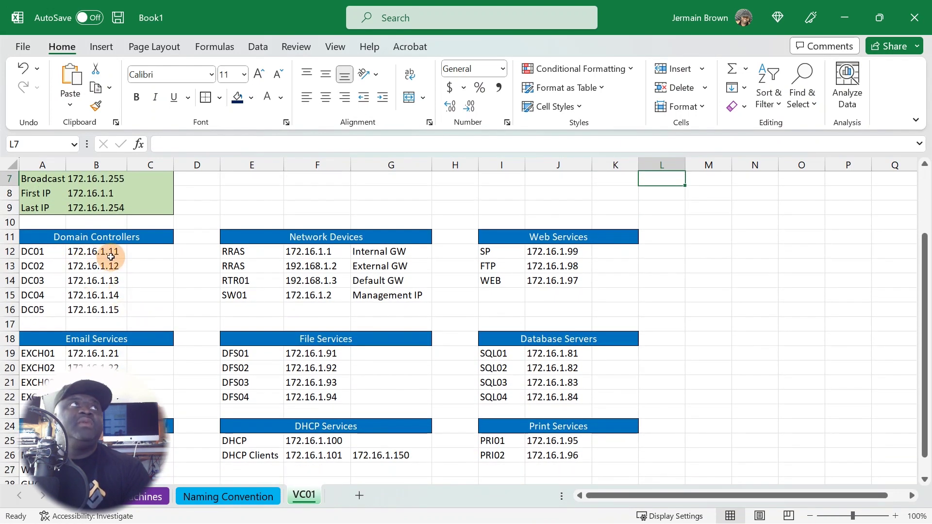
pyautogui.click(115, 255)
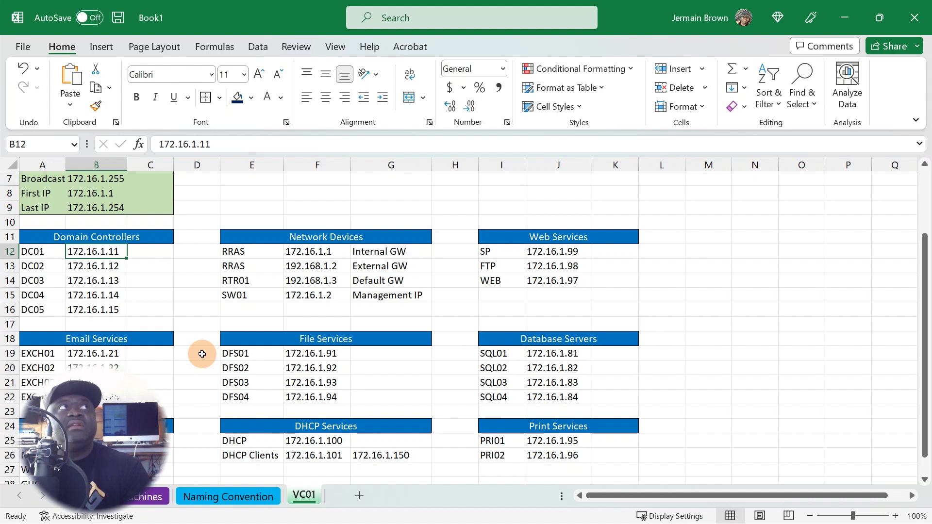
pyautogui.click(107, 265)
pyautogui.click(110, 253)
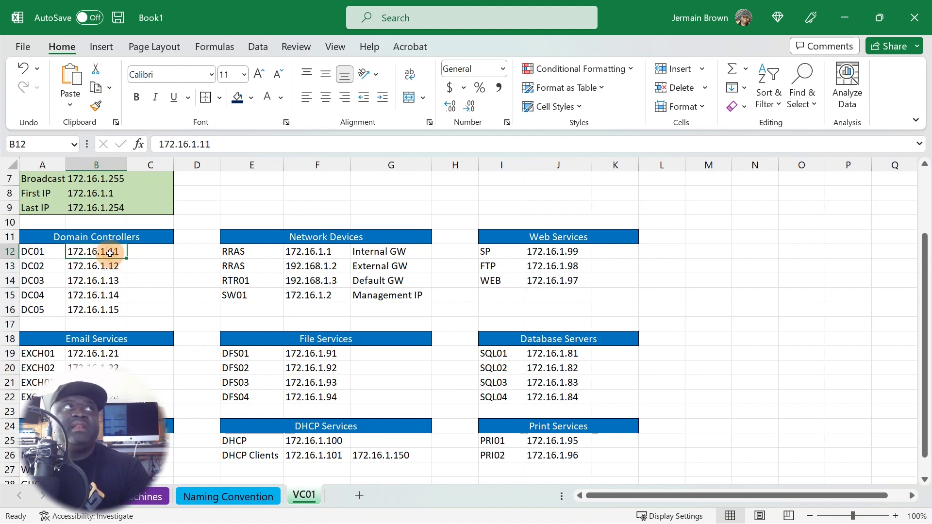
pyautogui.click(110, 268)
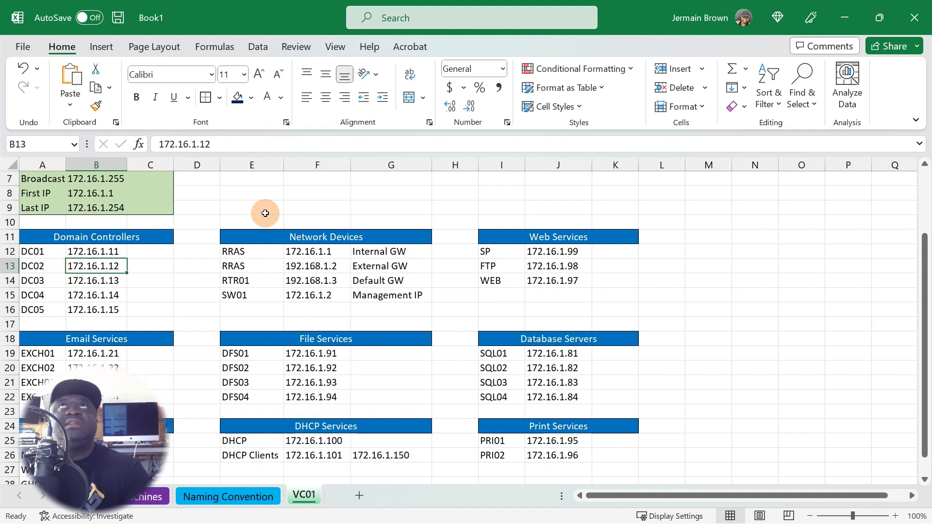
# Back in DC01's IPv4 dialog, clear the Alternate DNS server and IP address fields.
pyautogui.click(846, 19)
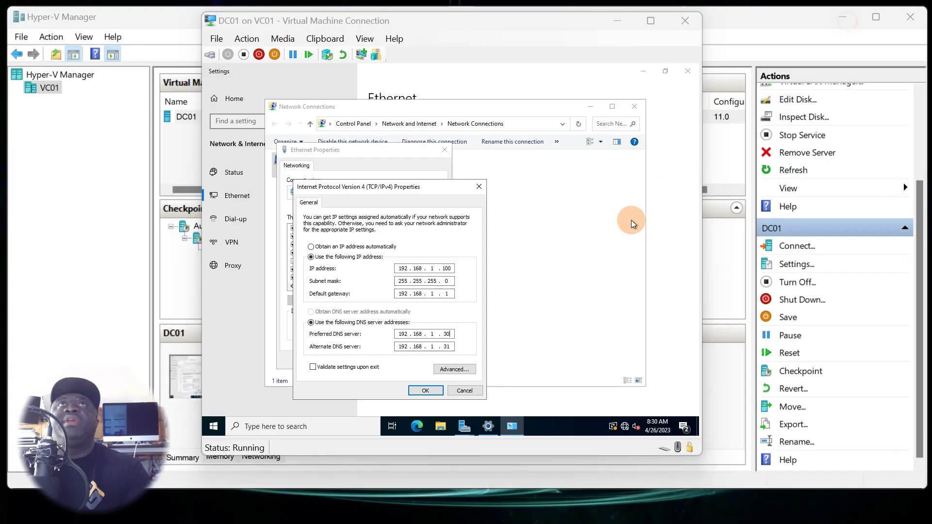
pyautogui.click(454, 348)
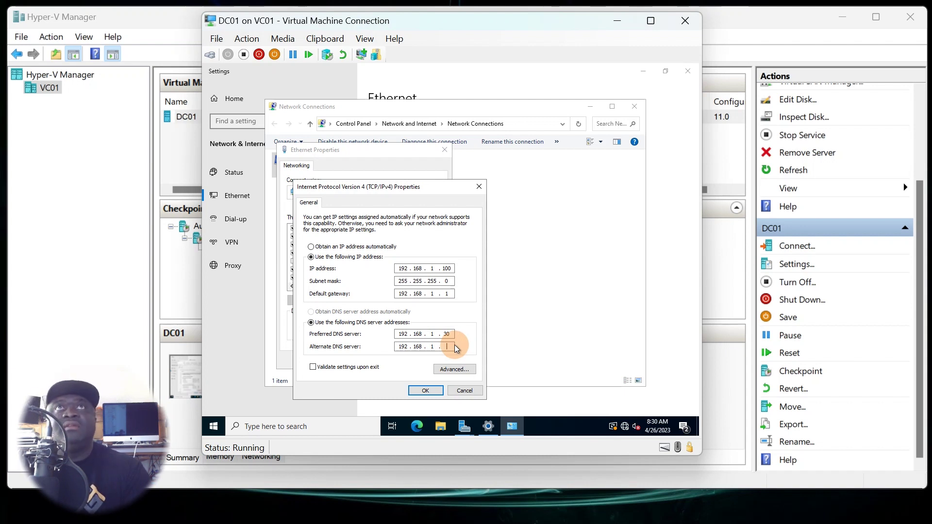
pyautogui.write('2')
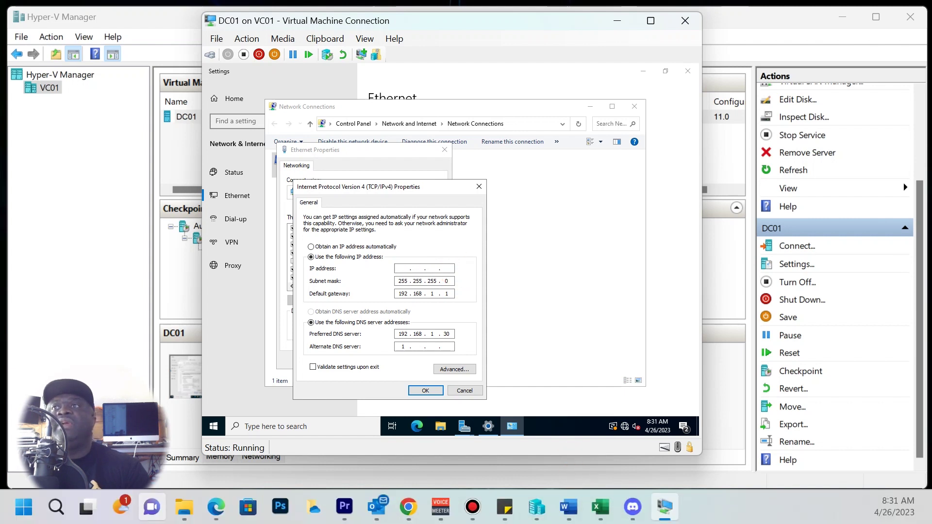
pyautogui.click(388, 385)
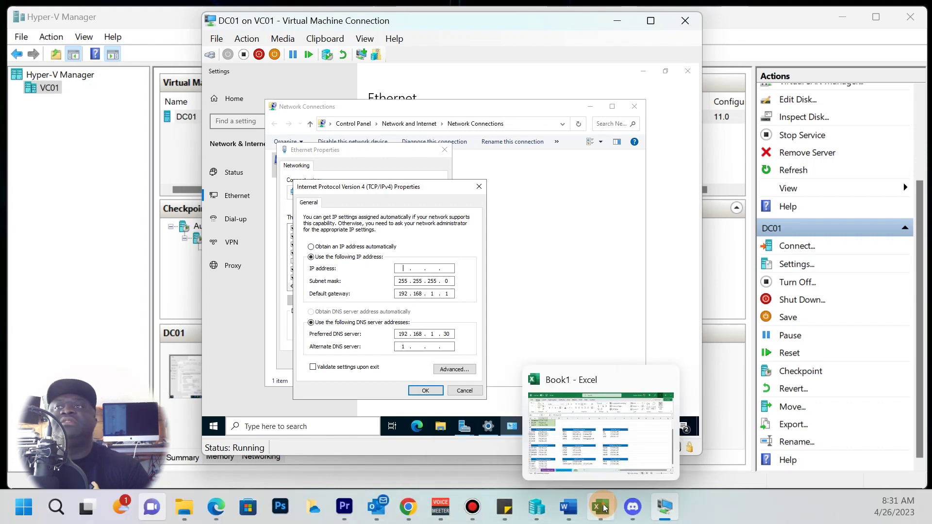
# Compare the Network Devices gateway addresses, including Default GW 192.168.1.3, in the IP plan.
pyautogui.click(601, 507)
pyautogui.click(289, 309)
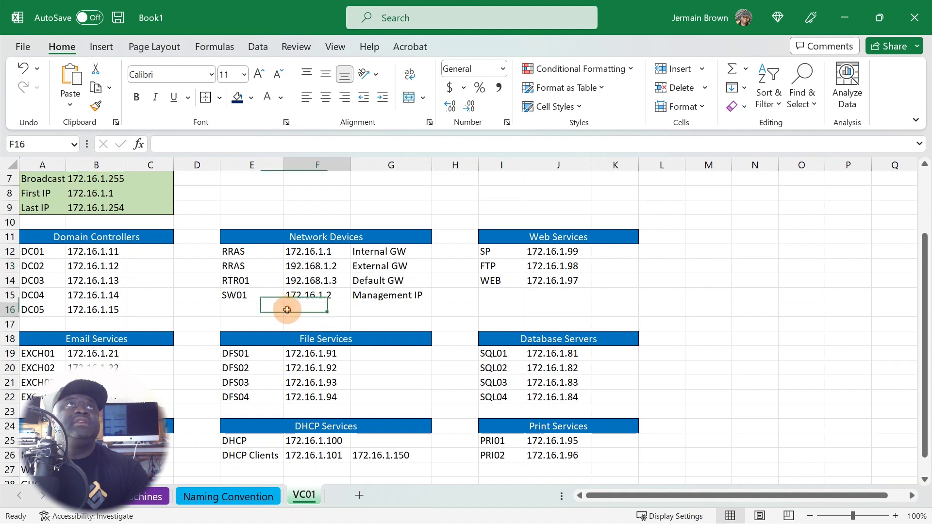
pyautogui.click(324, 268)
pyautogui.click(323, 282)
pyautogui.click(317, 266)
pyautogui.click(322, 281)
pyautogui.click(311, 267)
pyautogui.click(313, 294)
pyautogui.click(310, 281)
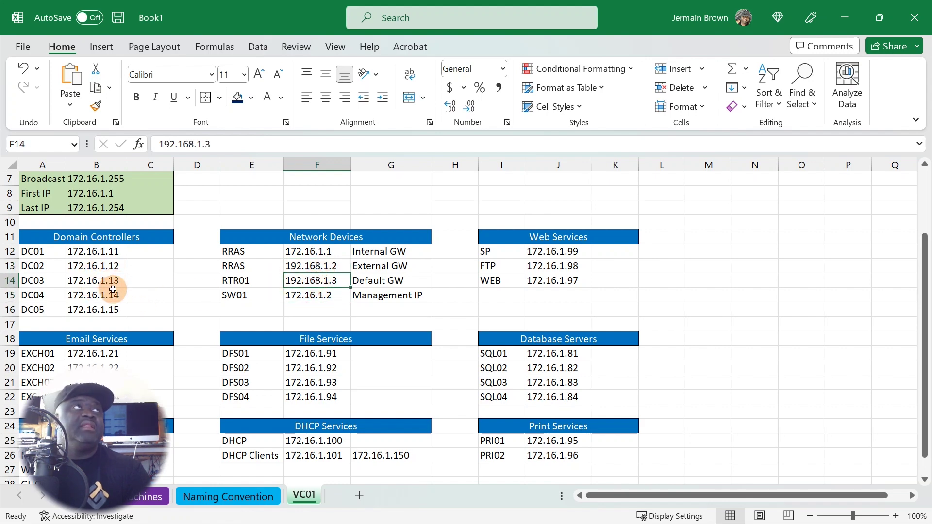
# Confirm DC02's planned address 172.16.1.12, then set the workbook aside to return to the VM.
pyautogui.scroll(-1, 117, 291)
pyautogui.scroll(2, 97, 272)
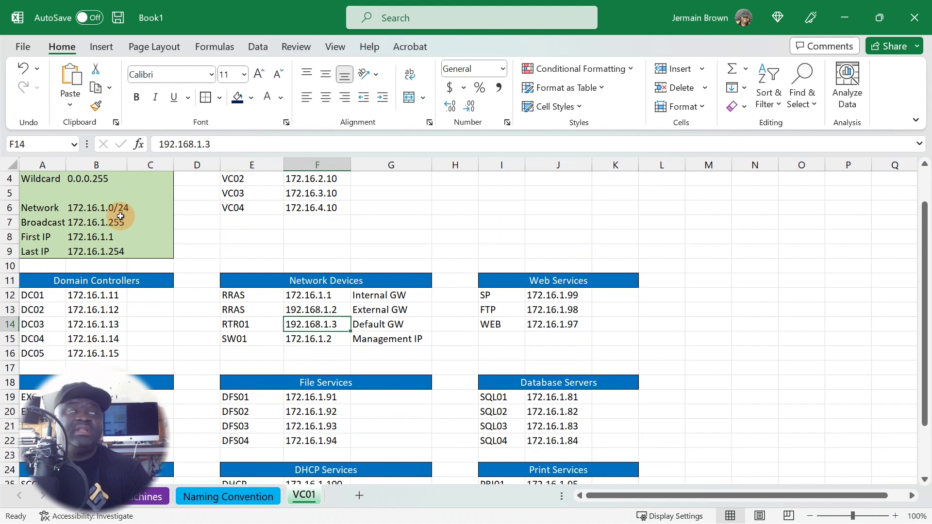
pyautogui.scroll(1, 80, 247)
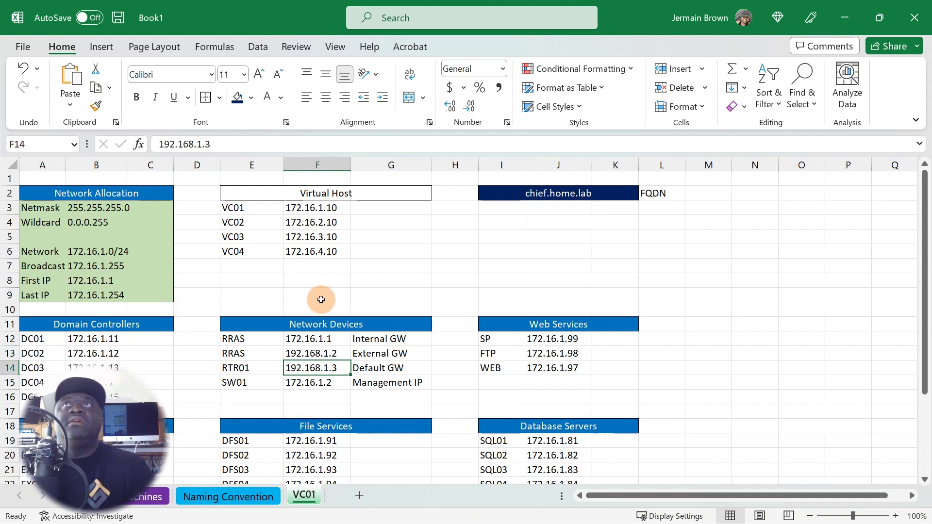
pyautogui.scroll(-1, 291, 297)
pyautogui.scroll(-1, 290, 297)
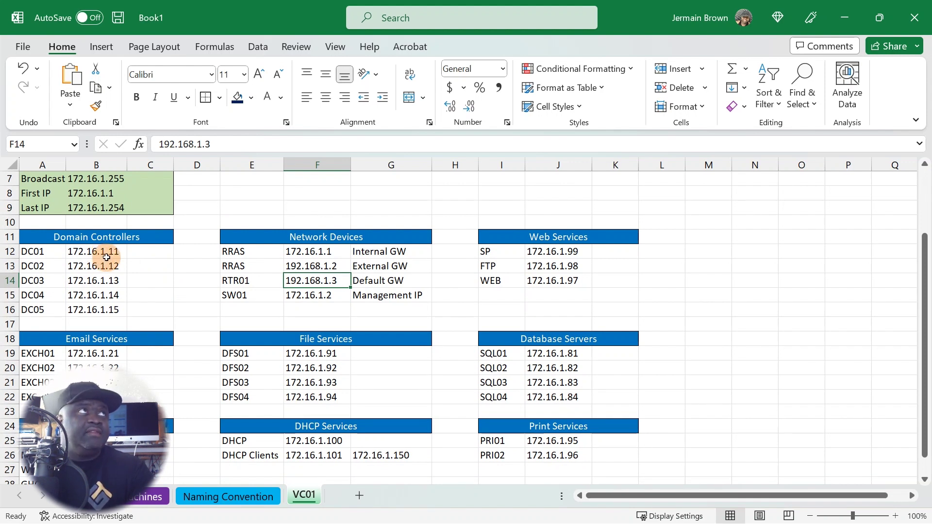
pyautogui.click(111, 266)
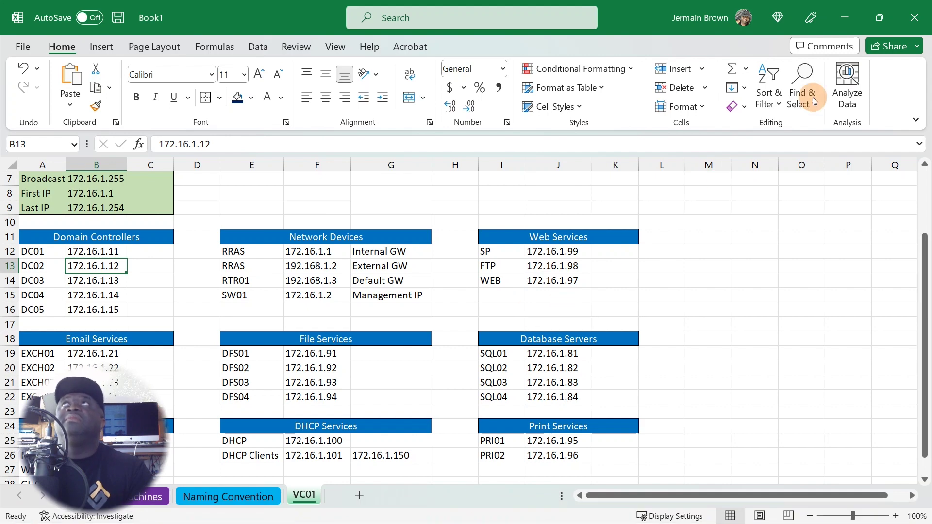
pyautogui.click(844, 18)
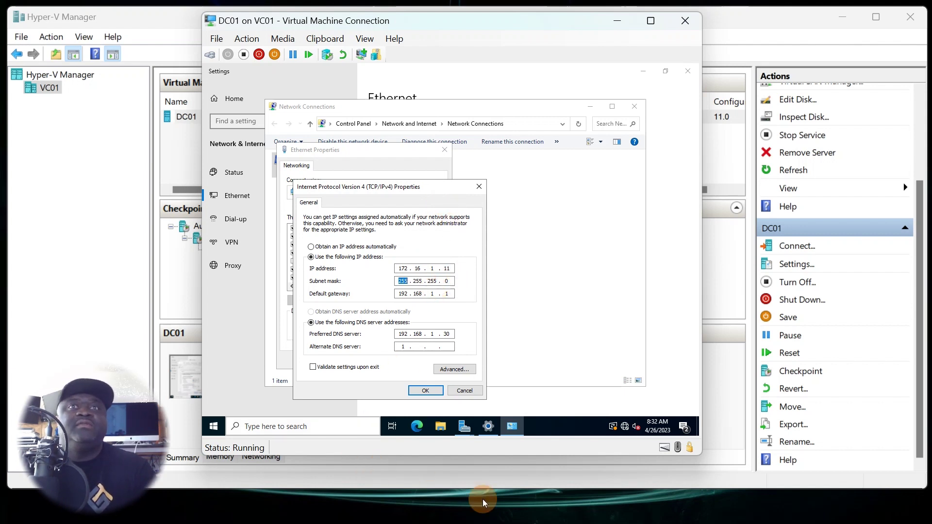
# Bring the Book1 IP-plan workbook in front of Hyper-V Manager from the taskbar.
pyautogui.moveTo(558, 505)
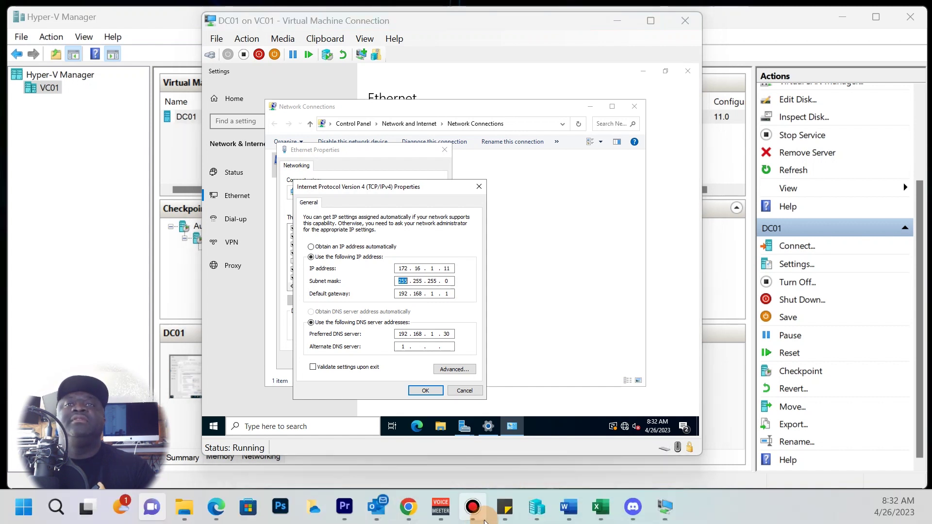
pyautogui.moveTo(601, 507)
pyautogui.click(578, 408)
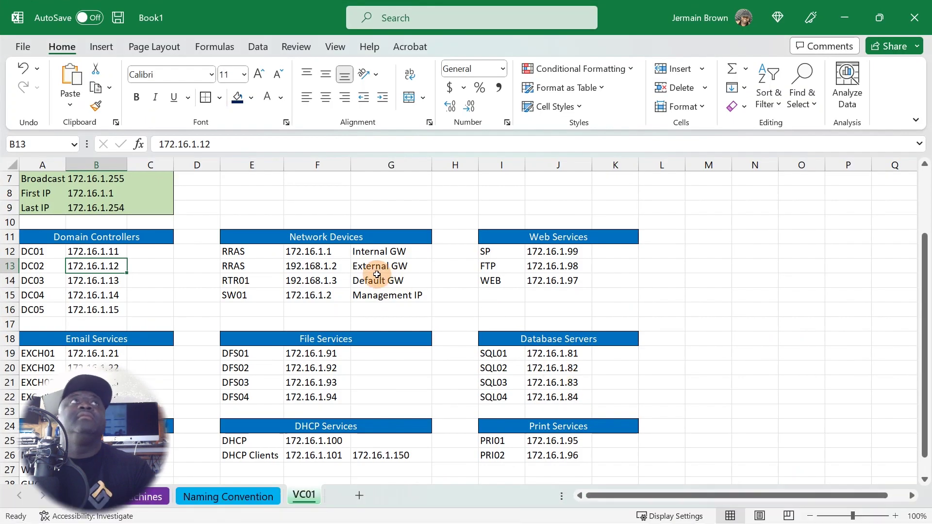
pyautogui.click(166, 277)
pyautogui.scroll(2, 168, 280)
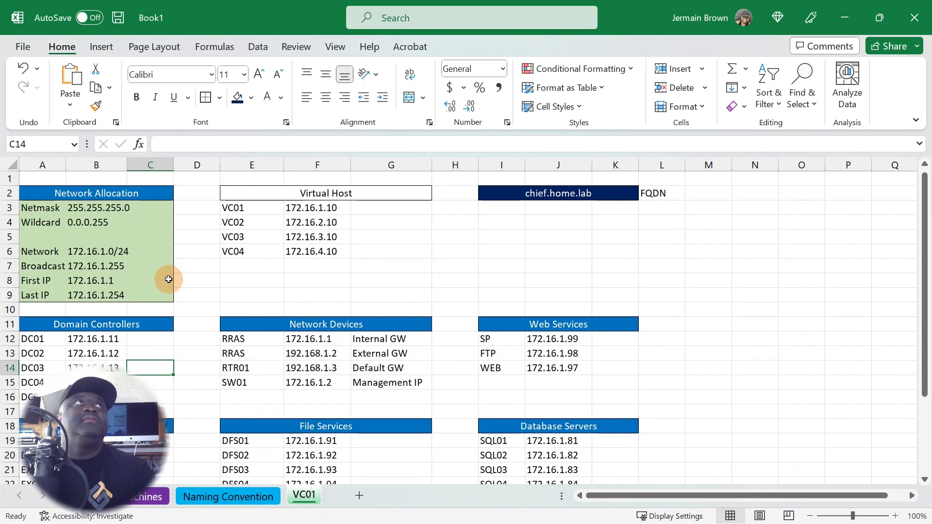
pyautogui.click(100, 208)
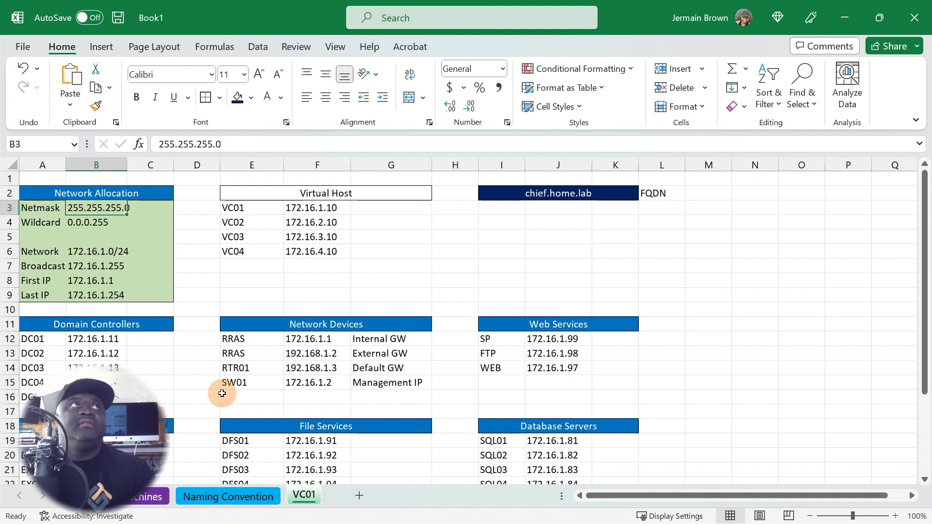
pyautogui.click(195, 239)
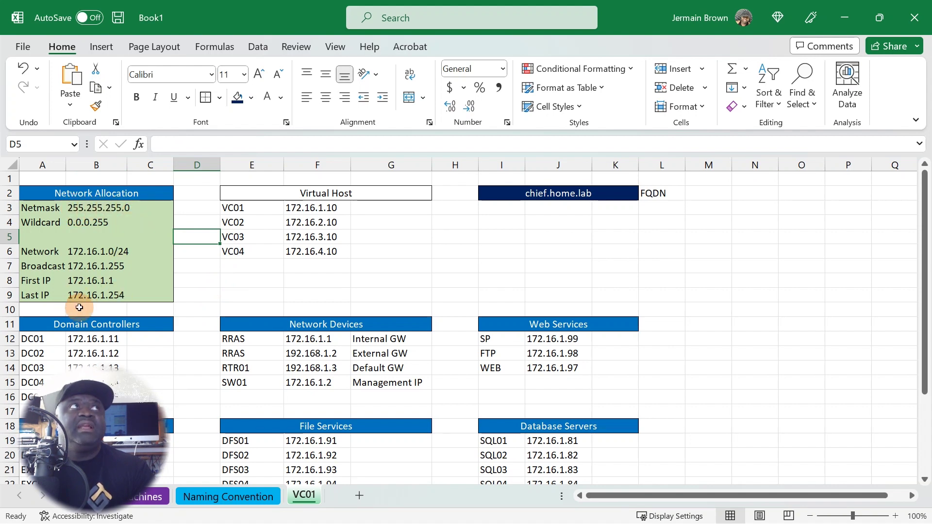
pyautogui.scroll(-3, 136, 339)
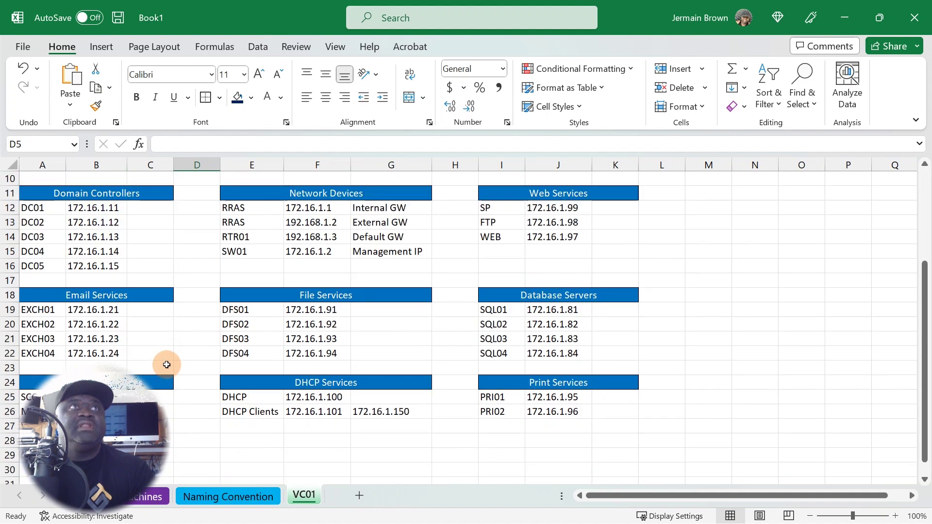
pyautogui.scroll(3, 127, 275)
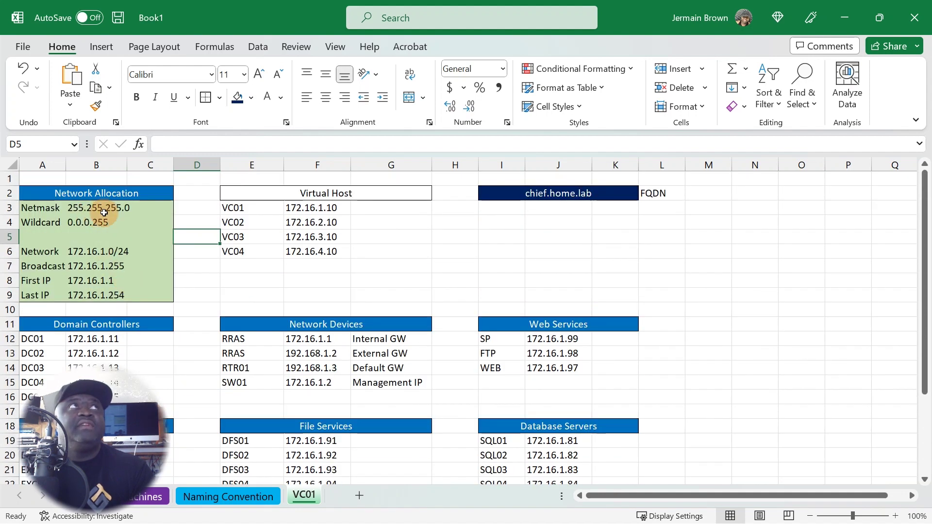
pyautogui.moveTo(422, 522)
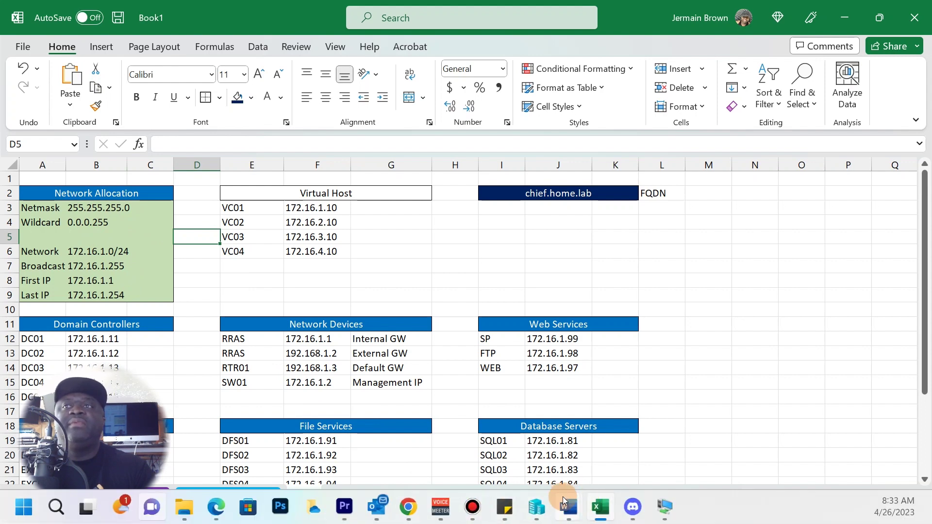
# Restore Hyper-V Manager to a smaller window and minimize Excel to reveal DC01's IPv4 dialog.
pyautogui.click(536, 507)
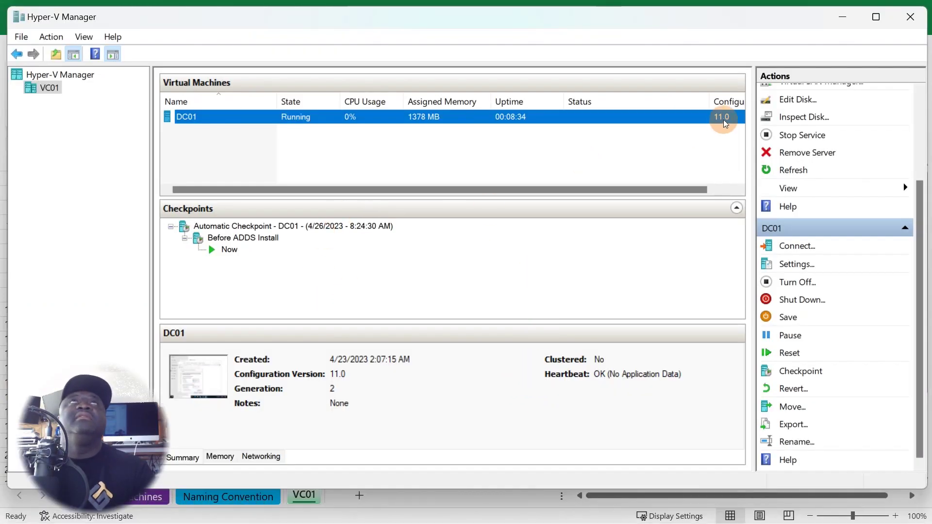
pyautogui.moveTo(823, 522)
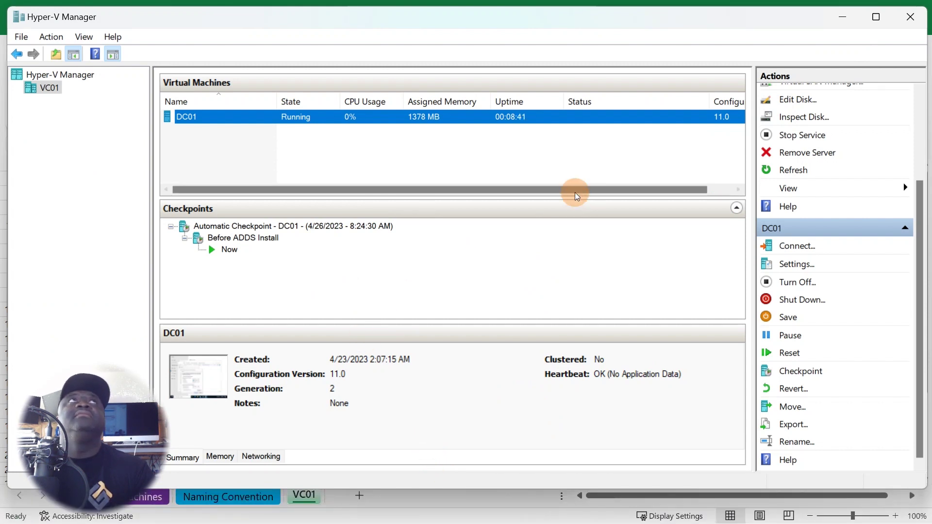
pyautogui.doubleClick(821, 22)
pyautogui.click(817, 30)
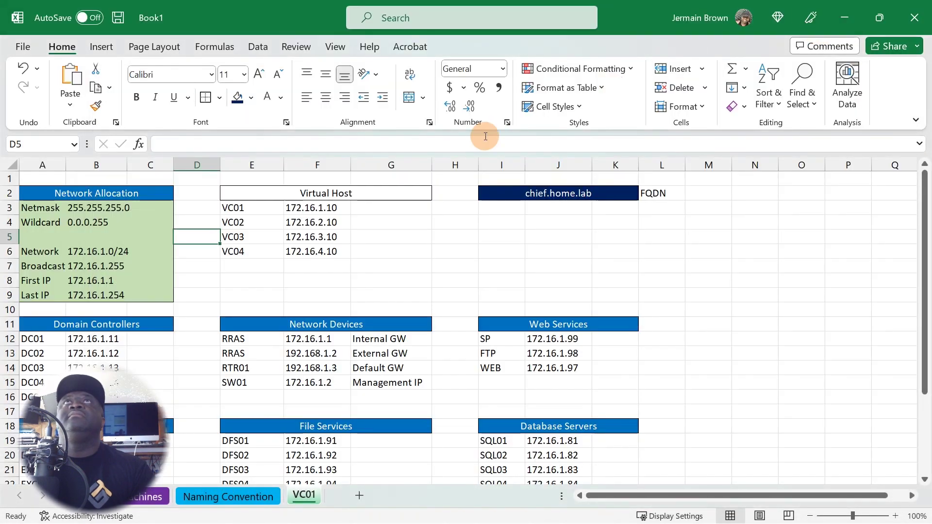
pyautogui.click(848, 19)
# Let DC01's subnet mask auto-fill to 255.255.0.0 and begin the default gateway as 172.16.1.
pyautogui.click(428, 289)
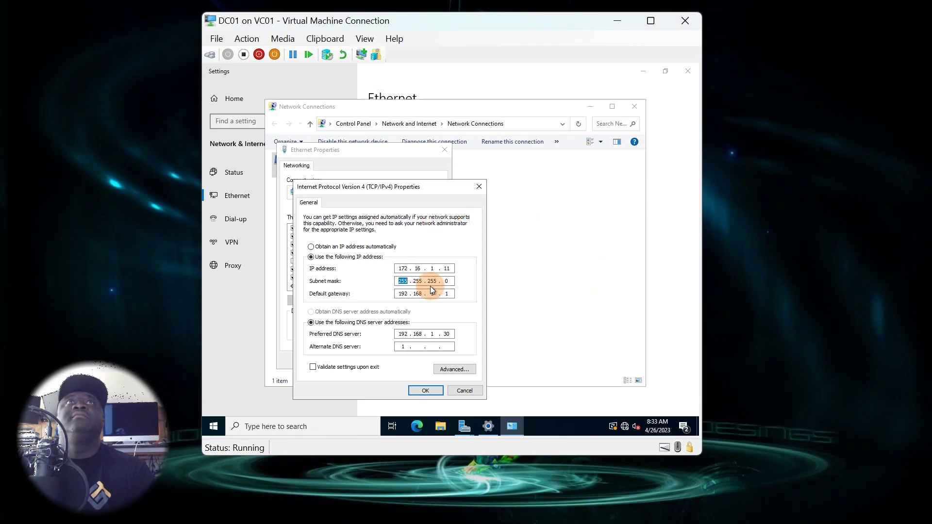
pyautogui.click(421, 291)
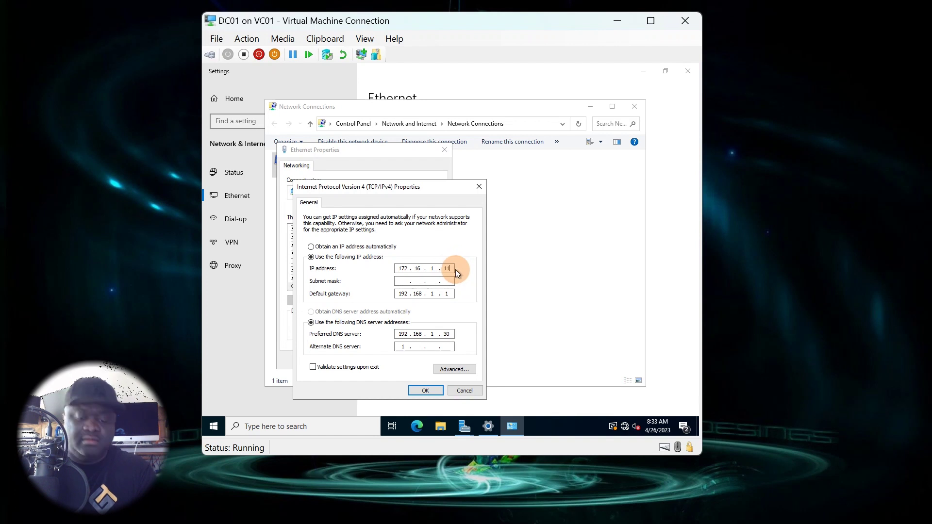
pyautogui.press('Tab')
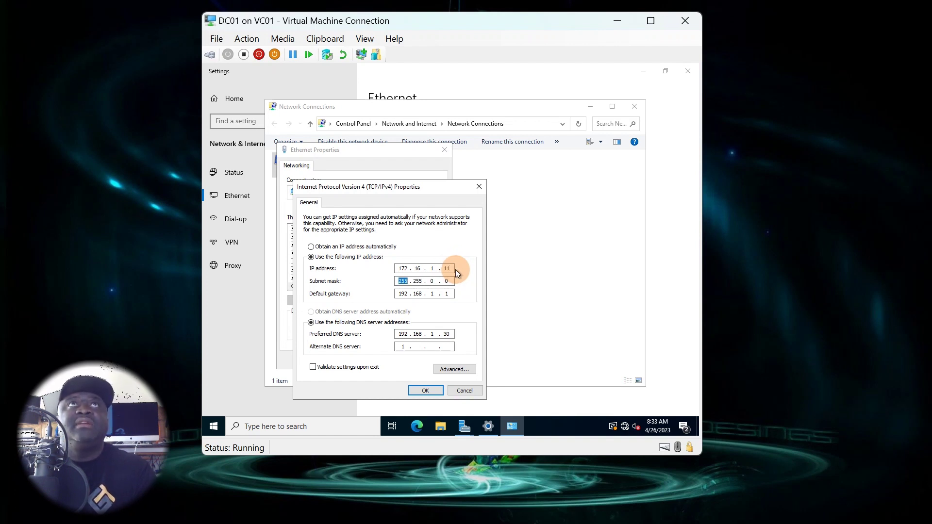
pyautogui.click(454, 295)
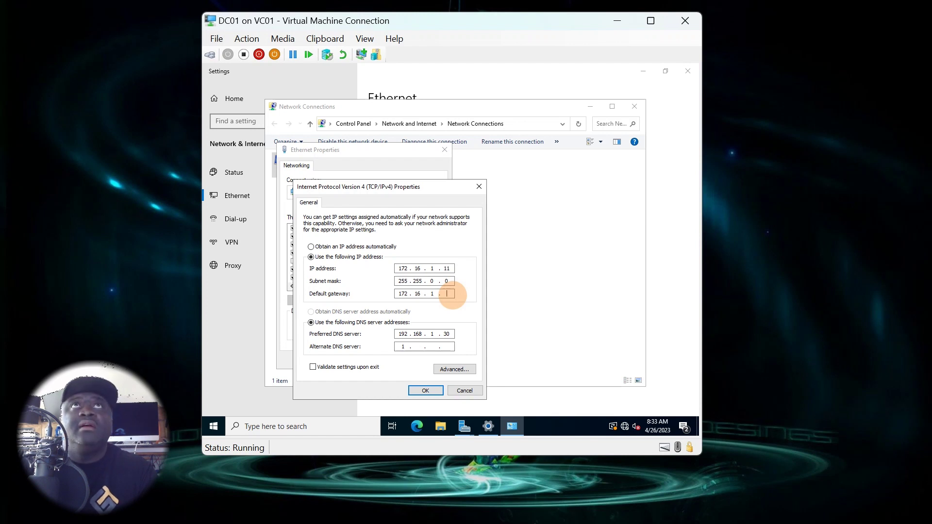
pyautogui.moveTo(630, 498)
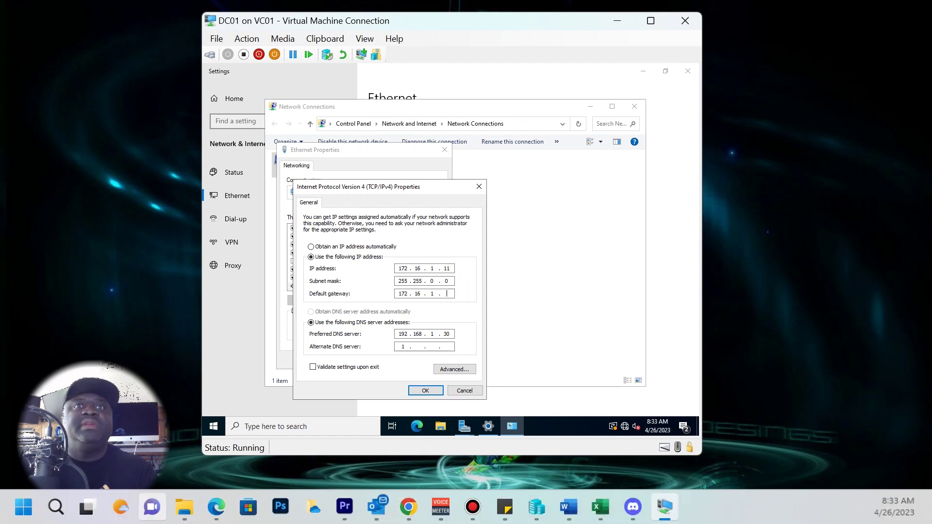
# Review the RRAS external and internal gateway (172.16.1.1) entries in the IP plan.
pyautogui.click(604, 507)
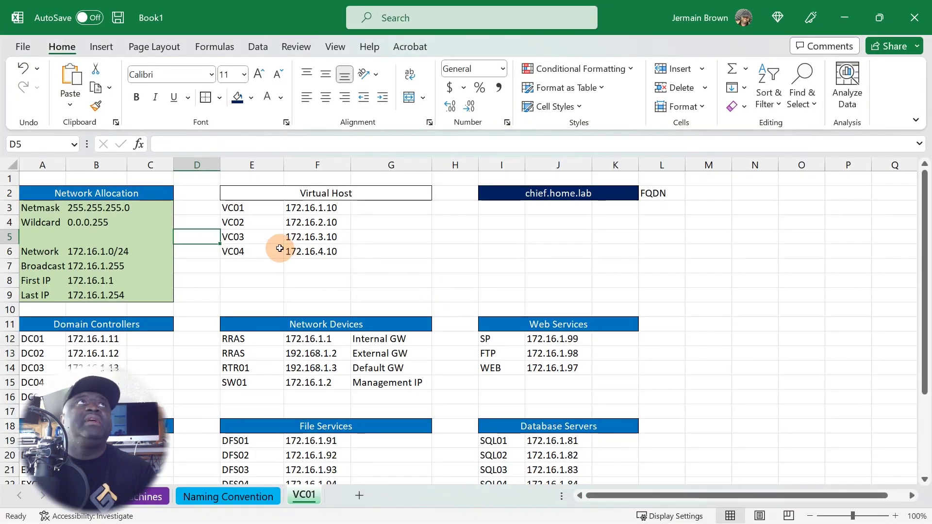
pyautogui.click(254, 354)
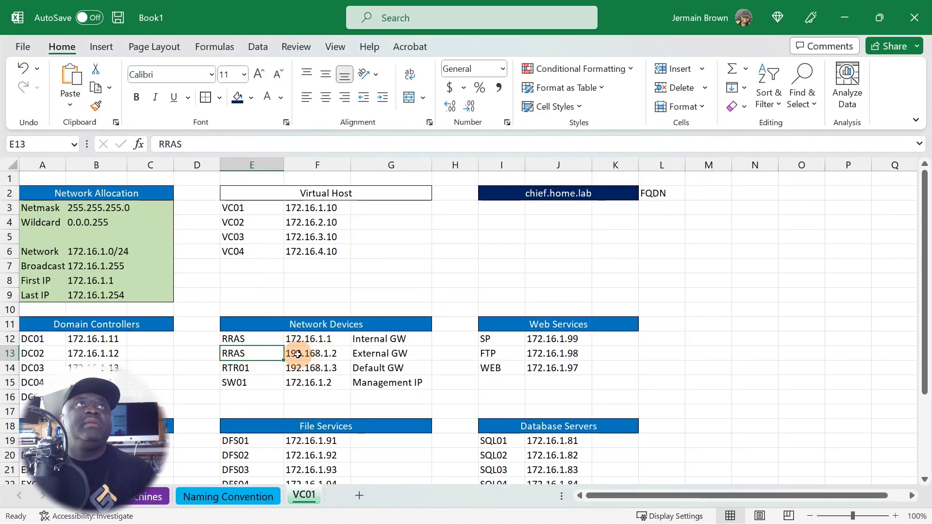
pyautogui.click(319, 344)
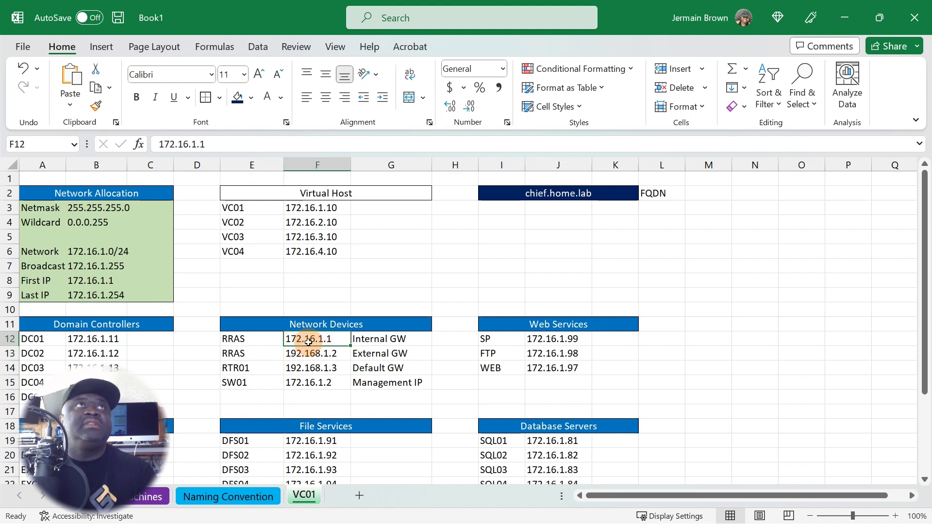
pyautogui.moveTo(422, 340); pyautogui.dragTo(262, 336)
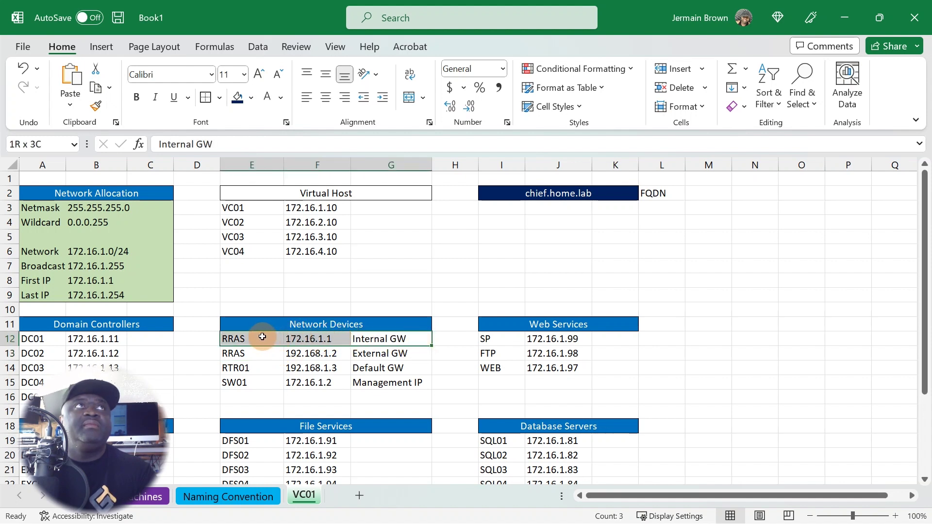
# Change the netmask in B3 to 255.255.0.0 and the wildcard in B4 to 0.0.255.255.
pyautogui.doubleClick(120, 207)
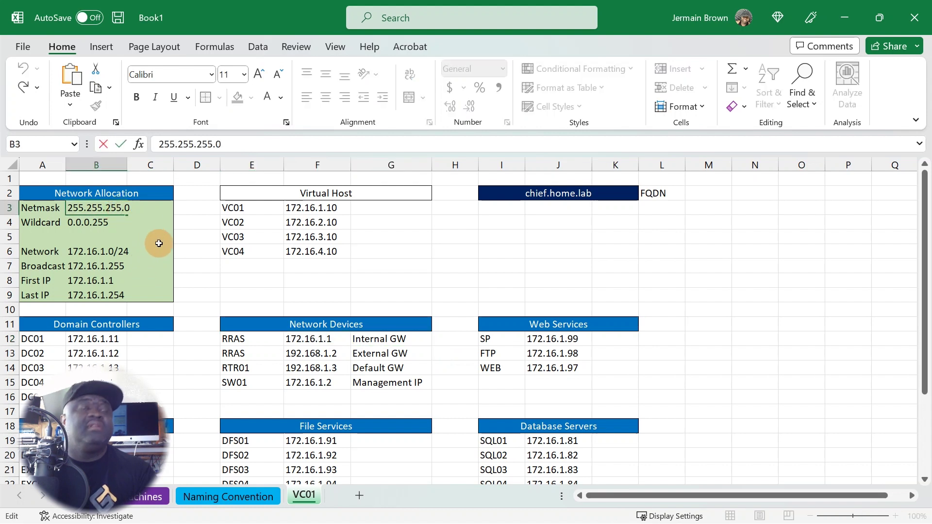
pyautogui.press('BackSpace')
pyautogui.press('BackSpace')
pyautogui.press('BackSpace')
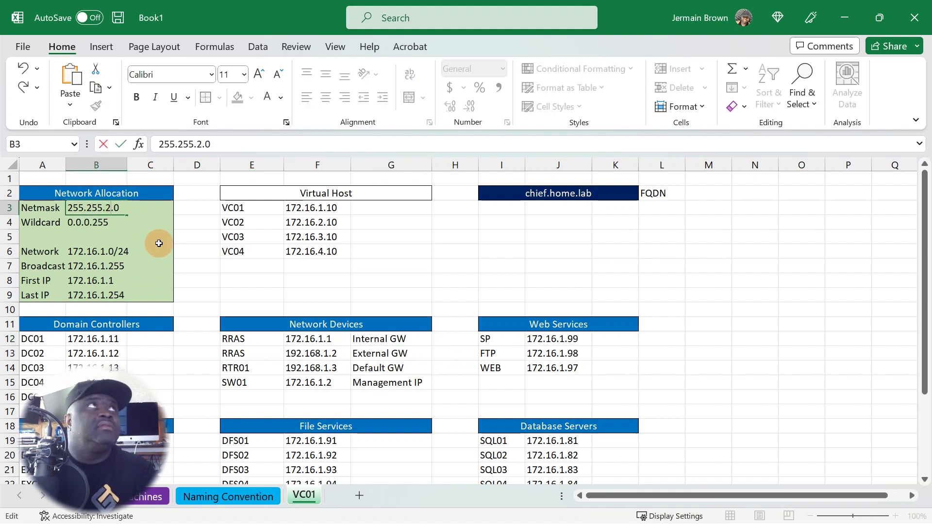
pyautogui.write('0')
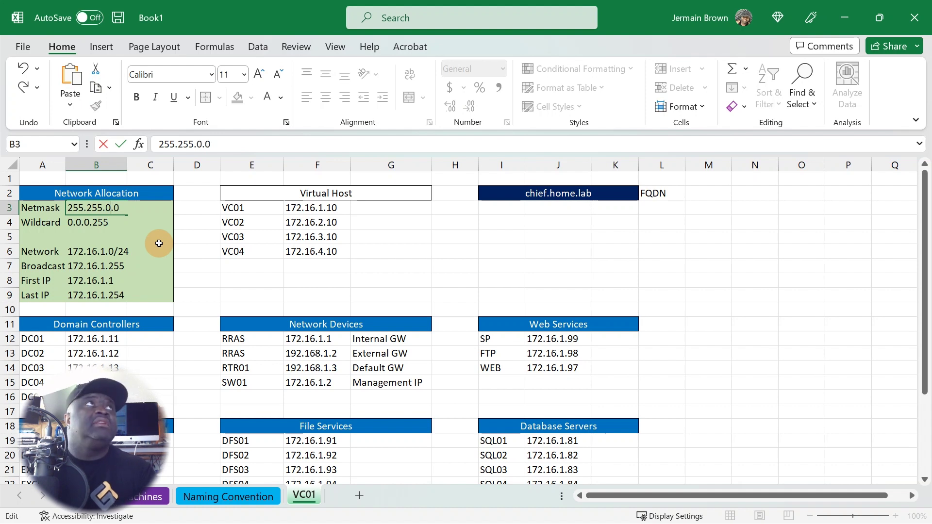
pyautogui.click(200, 268)
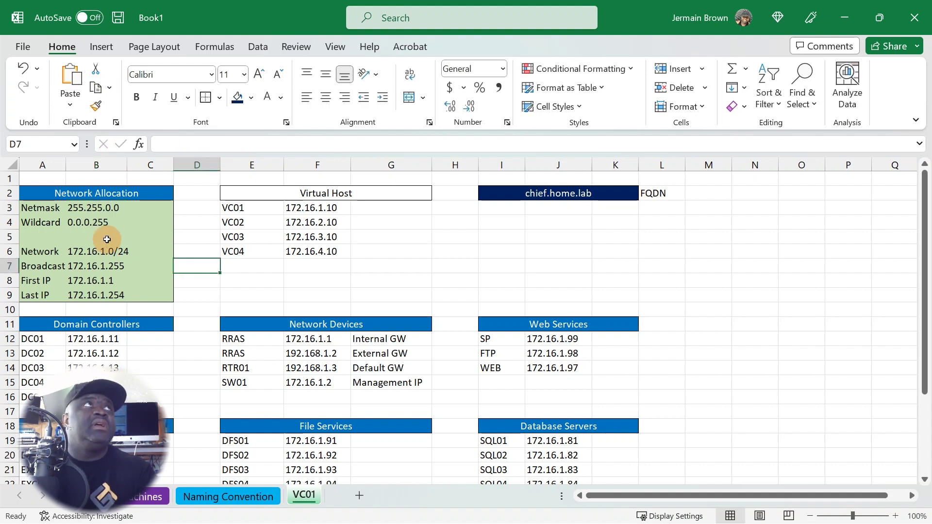
pyautogui.doubleClick(88, 222)
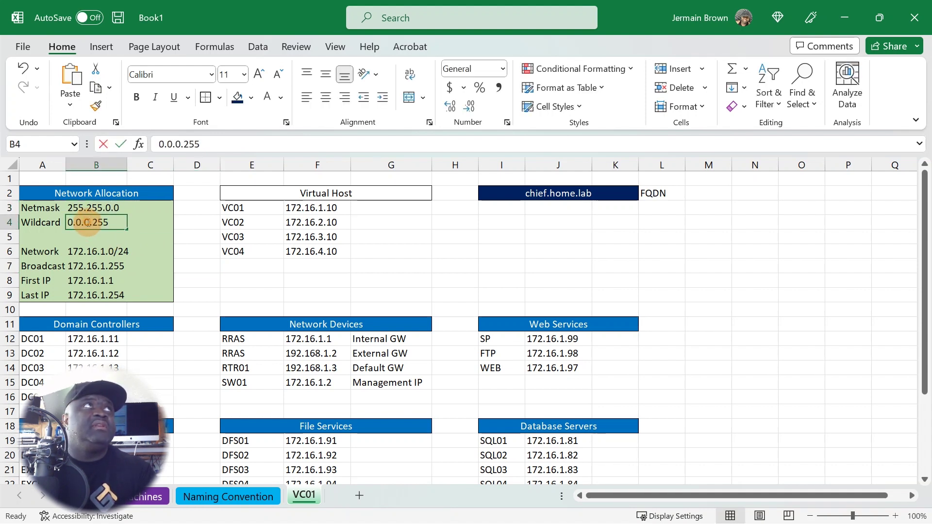
pyautogui.press('BackSpace')
pyautogui.write('2')
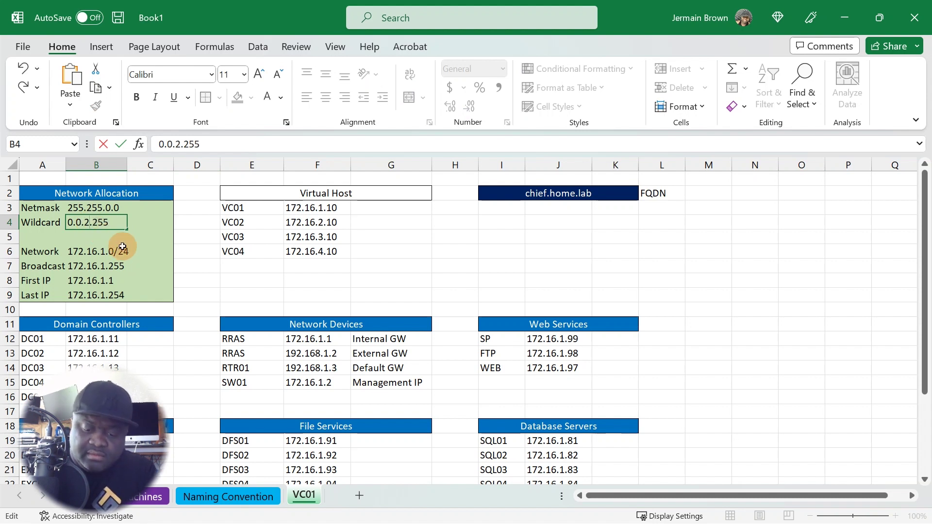
pyautogui.write('55')
pyautogui.click(200, 267)
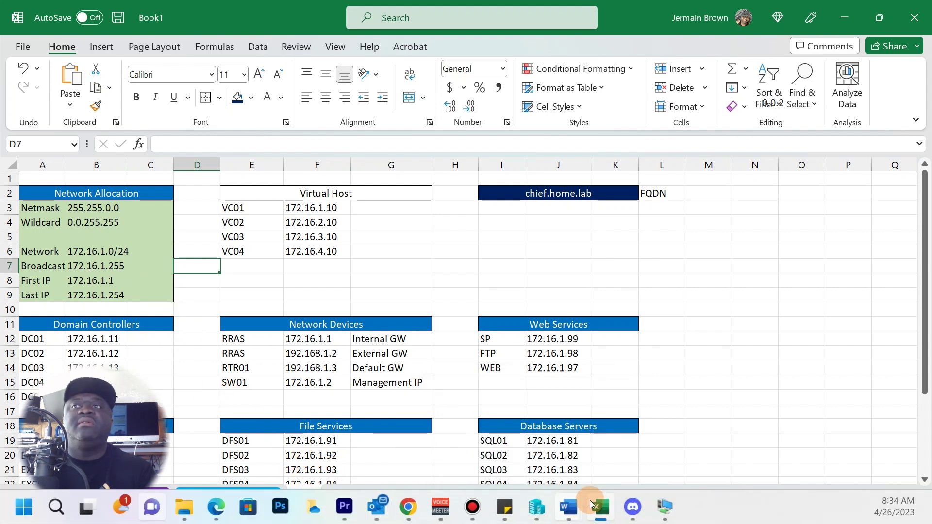
pyautogui.moveTo(552, 505)
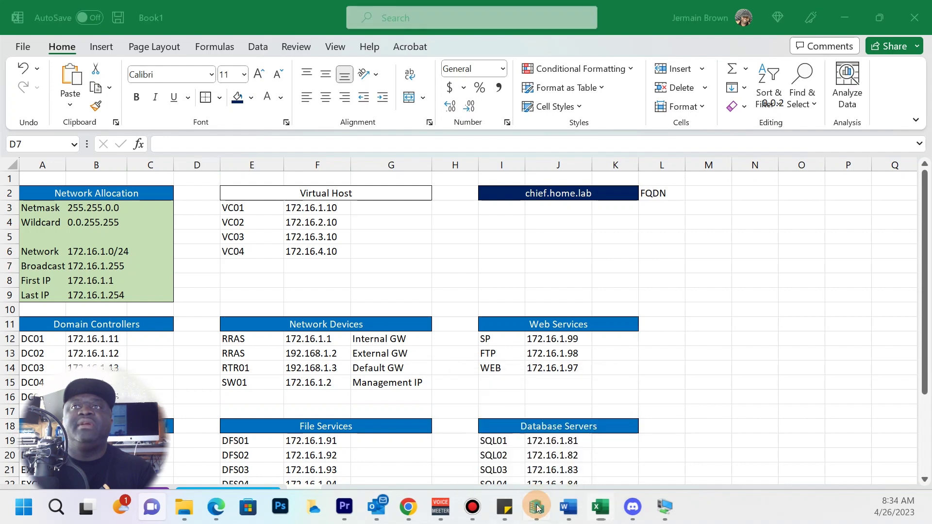
pyautogui.click(536, 508)
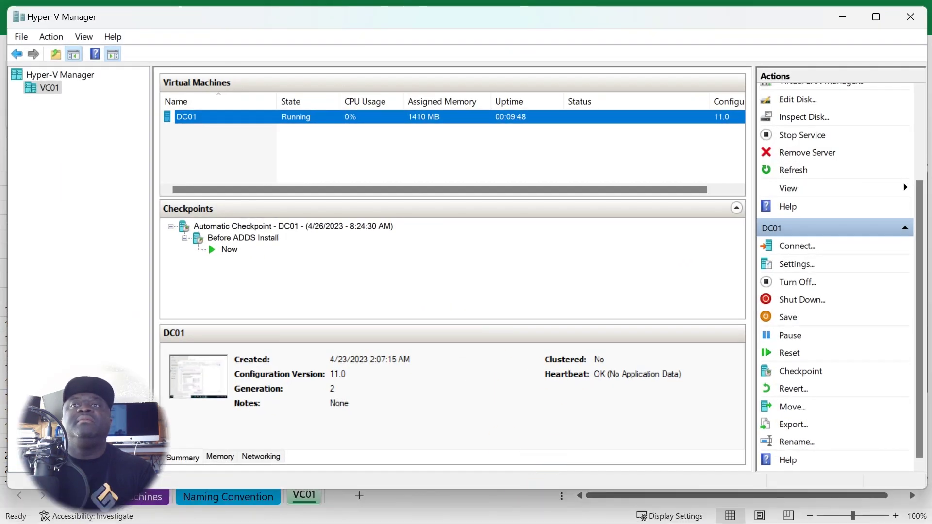
# Finish DC01's default gateway as 172.16.1.1 and retype the preferred DNS server as 172.16.1.11.
pyautogui.moveTo(681, 491)
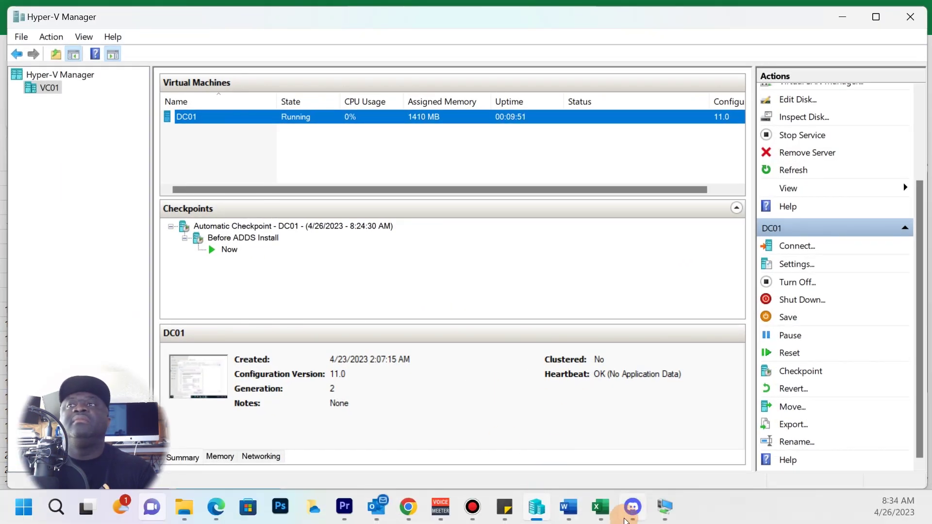
pyautogui.click(646, 413)
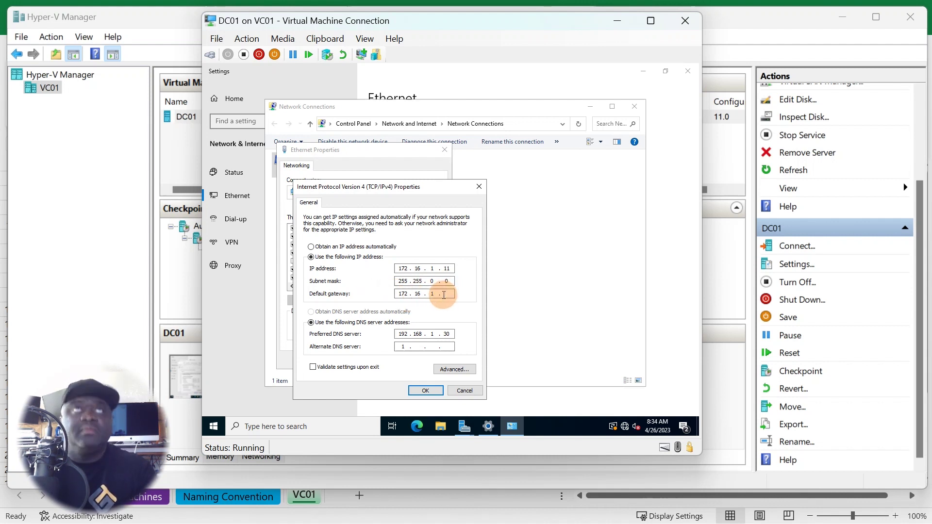
pyautogui.write('1')
pyautogui.doubleClick(402, 334)
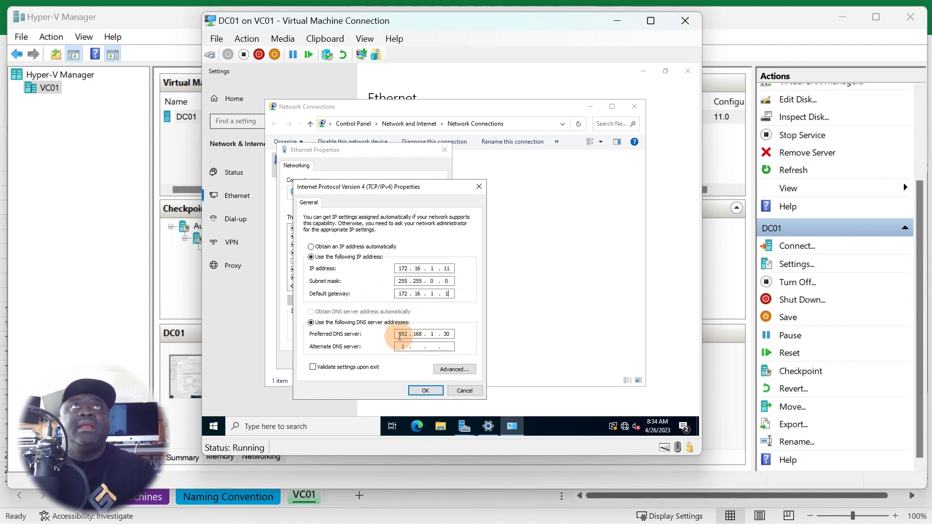
pyautogui.click(453, 334)
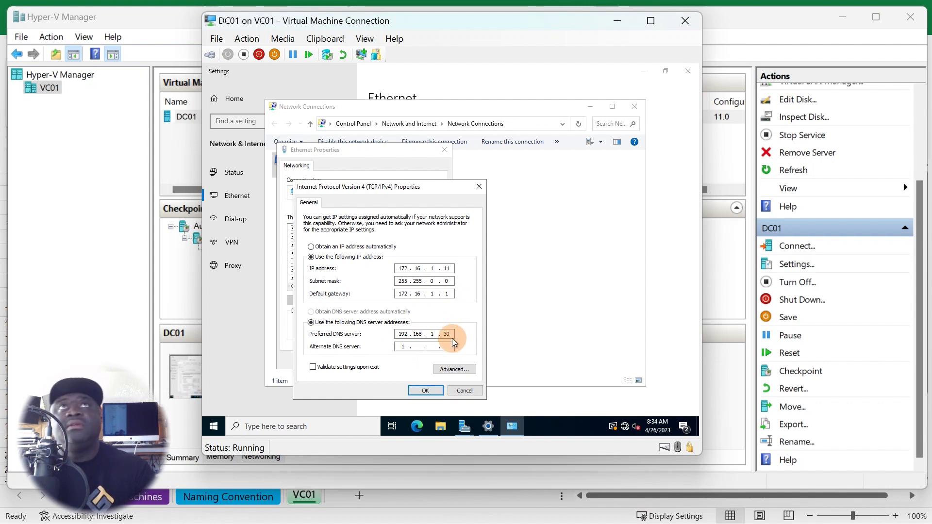
pyautogui.press('BackSpace')
pyautogui.press('BackSpace')
pyautogui.press('BackSpace')
pyautogui.press('BackSpace')
pyautogui.press('BackSpace')
pyautogui.press('BackSpace')
pyautogui.press('BackSpace')
pyautogui.press('BackSpace')
pyautogui.write('172 . 16 . 1 .')
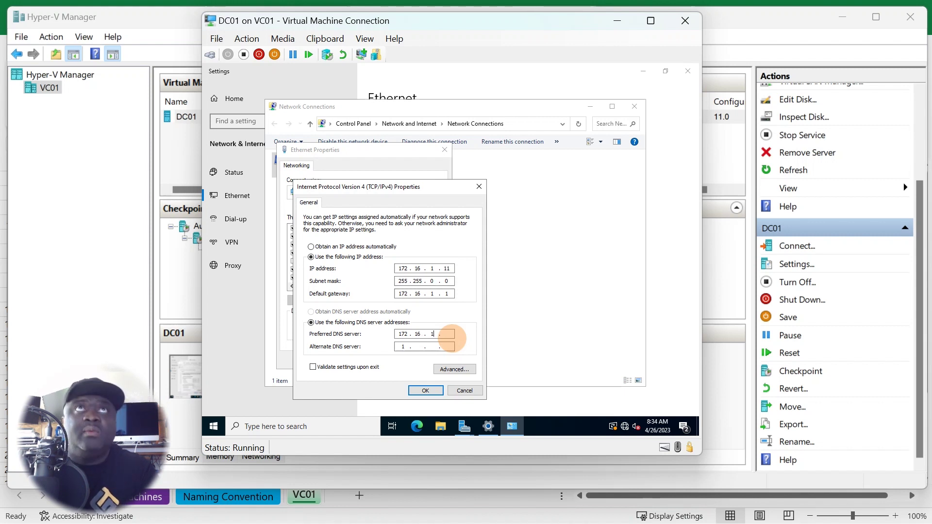
pyautogui.write(' 11')
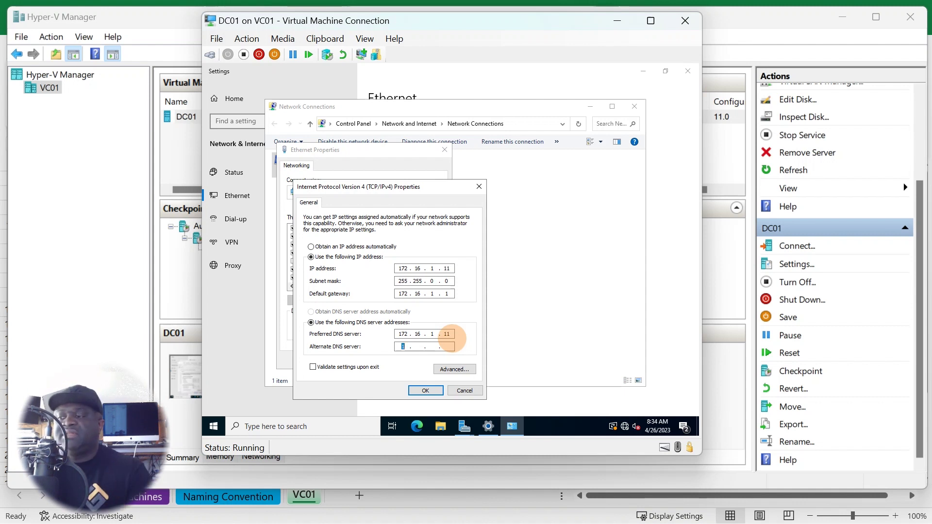
# Enter alternate DNS 172.16.1.12, verify the preferred DNS 172.16.1.11, and apply the IPv4 settings.
pyautogui.click(404, 346)
pyautogui.write('16')
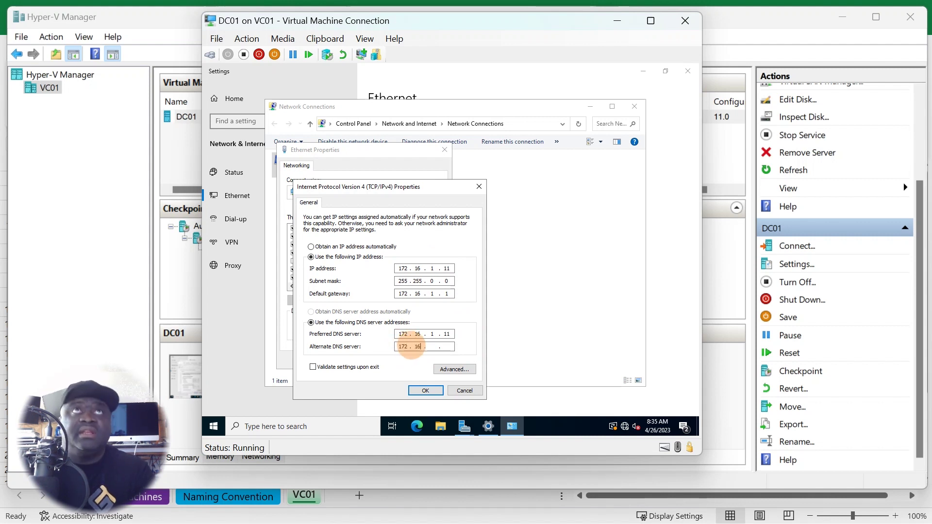
pyautogui.write('72 . 16 .')
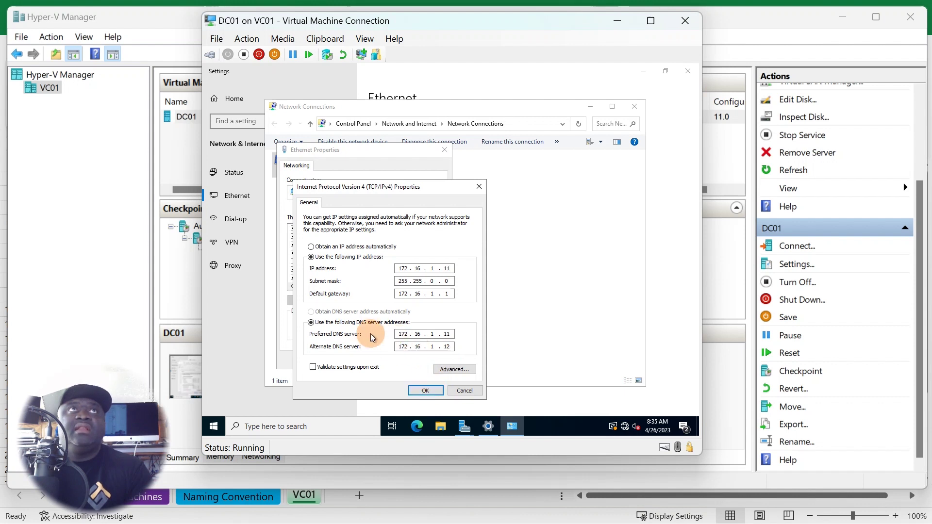
pyautogui.doubleClick(403, 334)
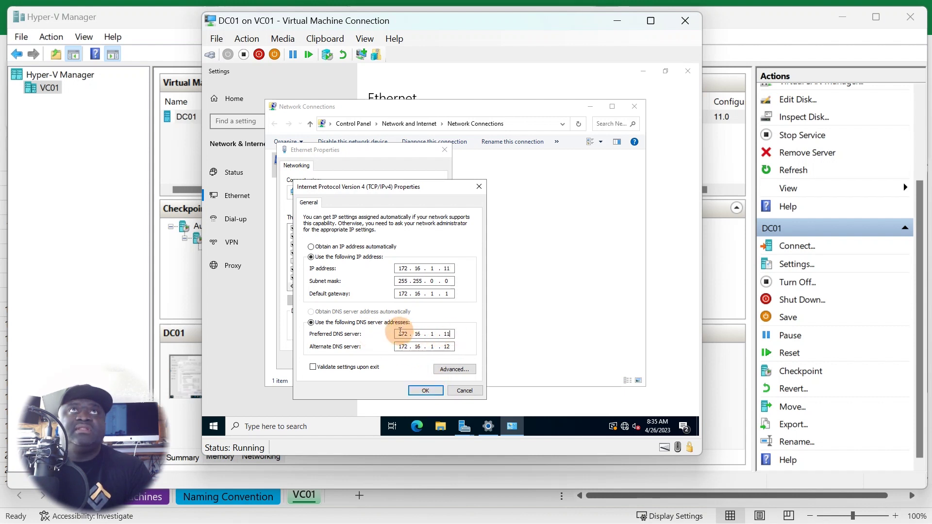
pyautogui.doubleClick(447, 334)
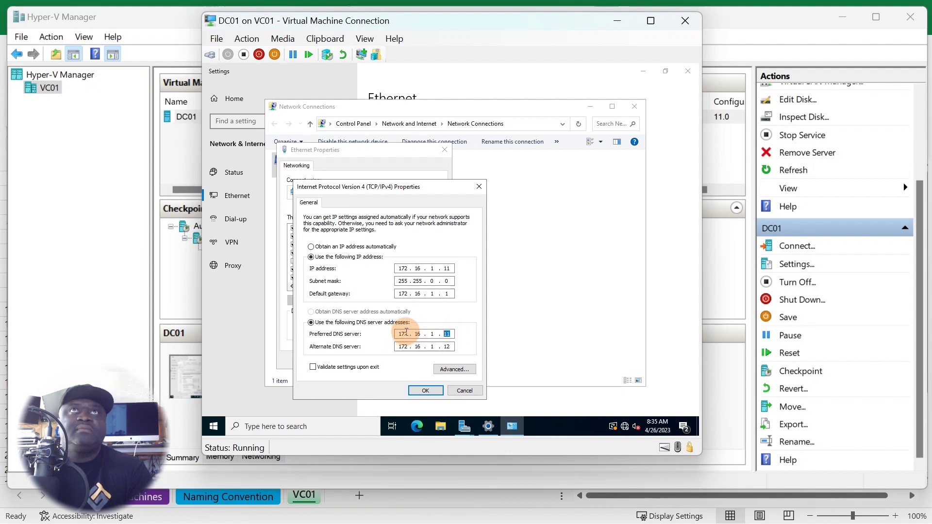
pyautogui.click(452, 346)
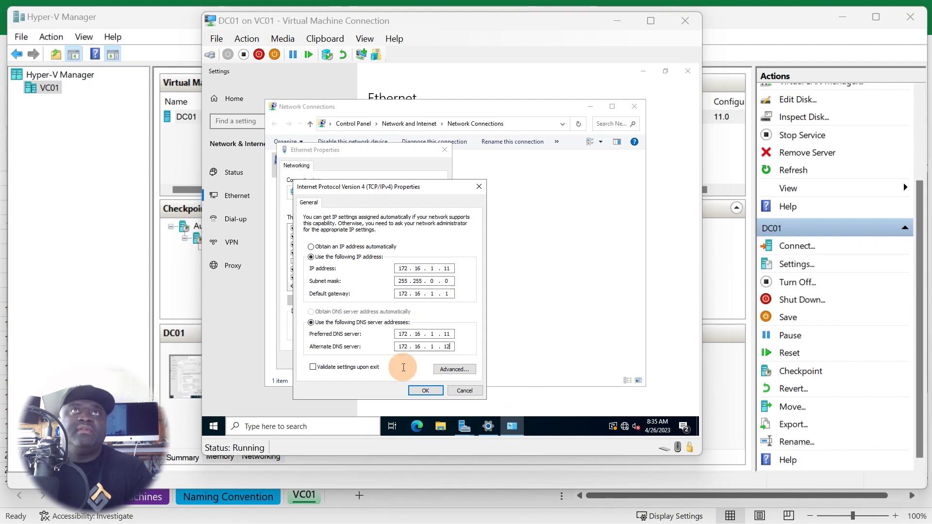
pyautogui.click(428, 391)
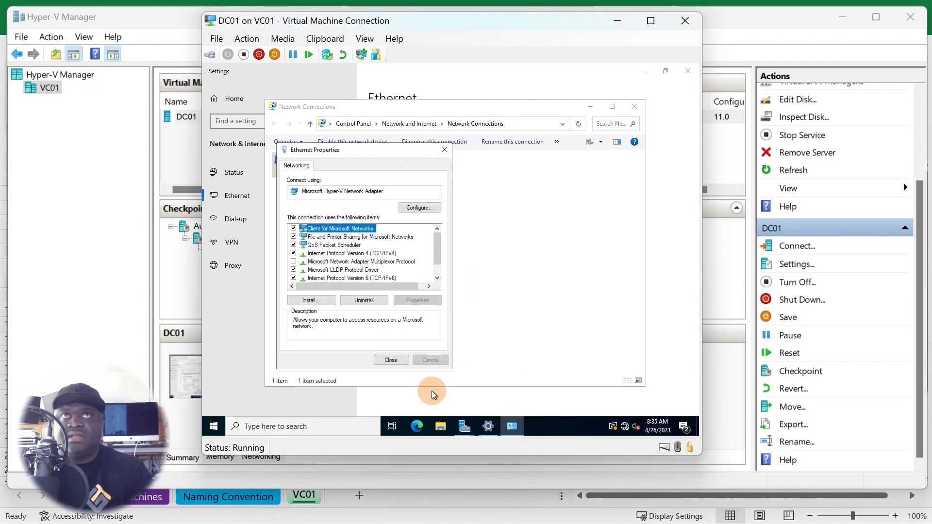
# Close Ethernet Properties, the Network Connections window, and the Settings window.
pyautogui.click(394, 359)
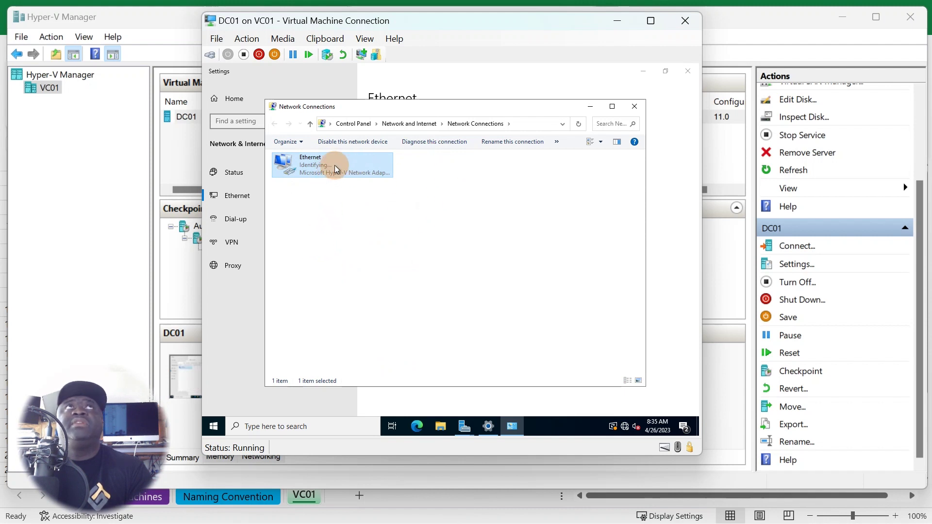
pyautogui.click(634, 108)
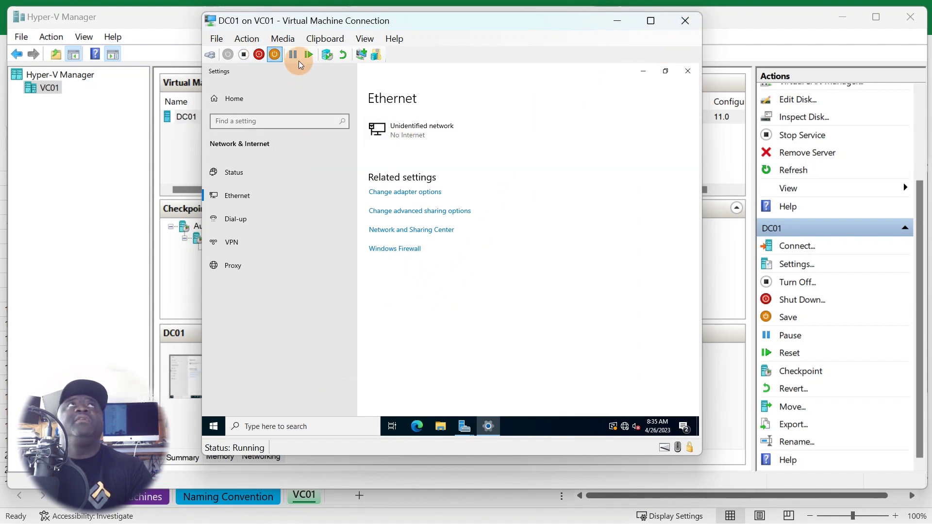
pyautogui.click(686, 72)
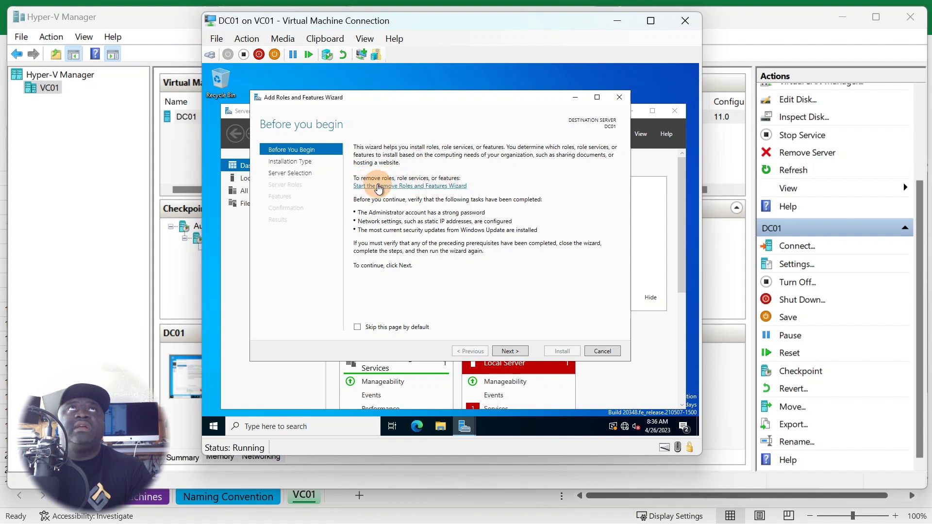
# Step the roles wizard to server selection, pick DC01 from the pool, then cancel it.
pyautogui.click(508, 351)
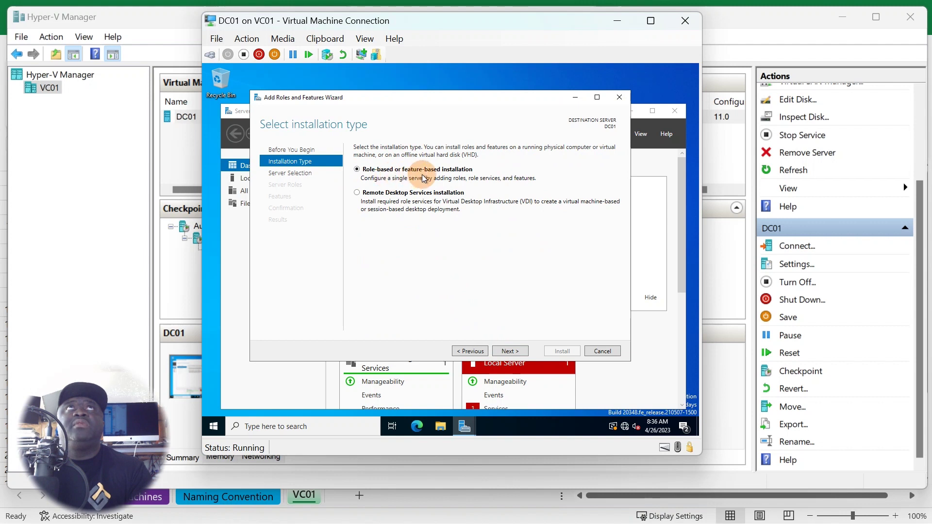
pyautogui.click(508, 352)
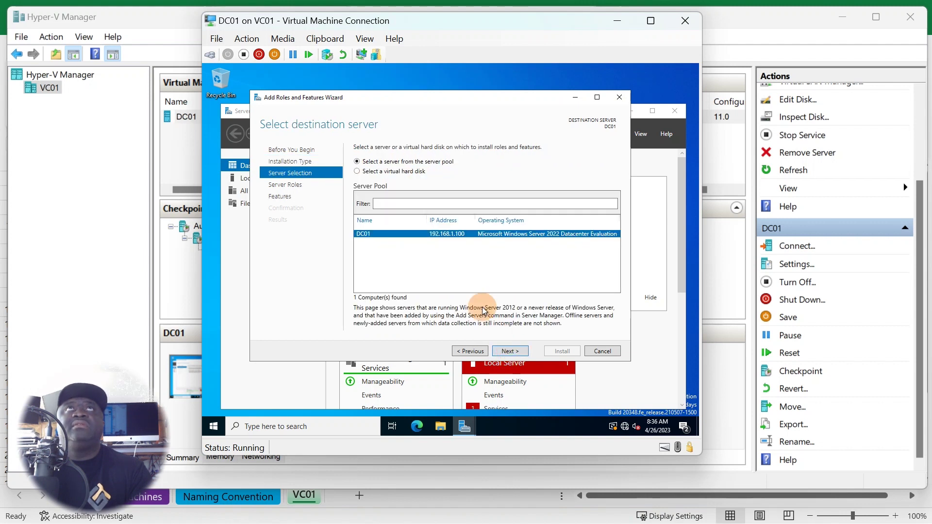
pyautogui.click(375, 170)
pyautogui.click(373, 162)
pyautogui.click(456, 236)
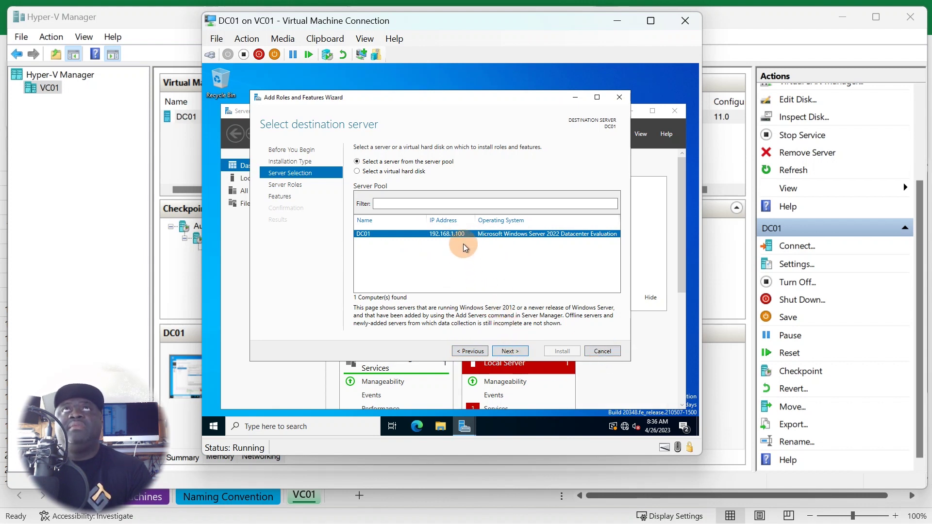
pyautogui.click(601, 352)
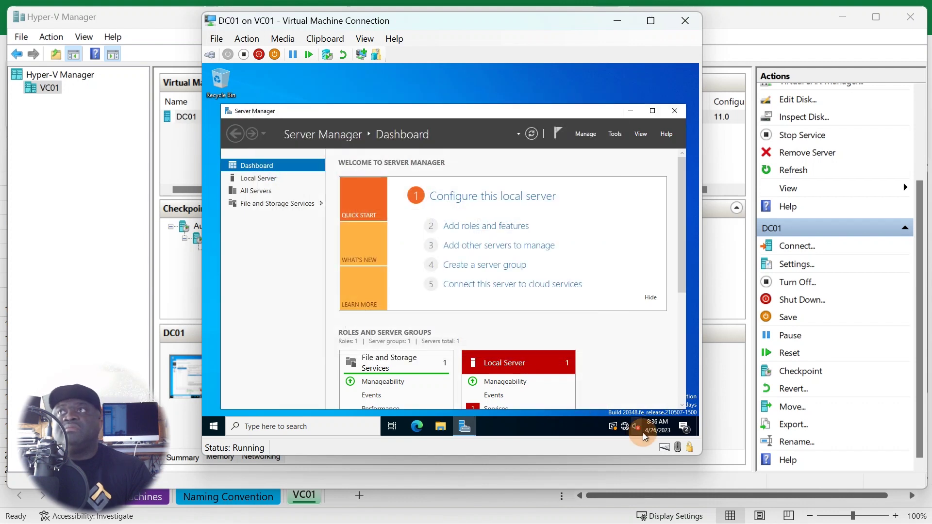
# Disable and re-enable DC01's Ethernet adapter in Network Connections, then close the window.
pyautogui.rightClick(625, 426)
pyautogui.click(598, 412)
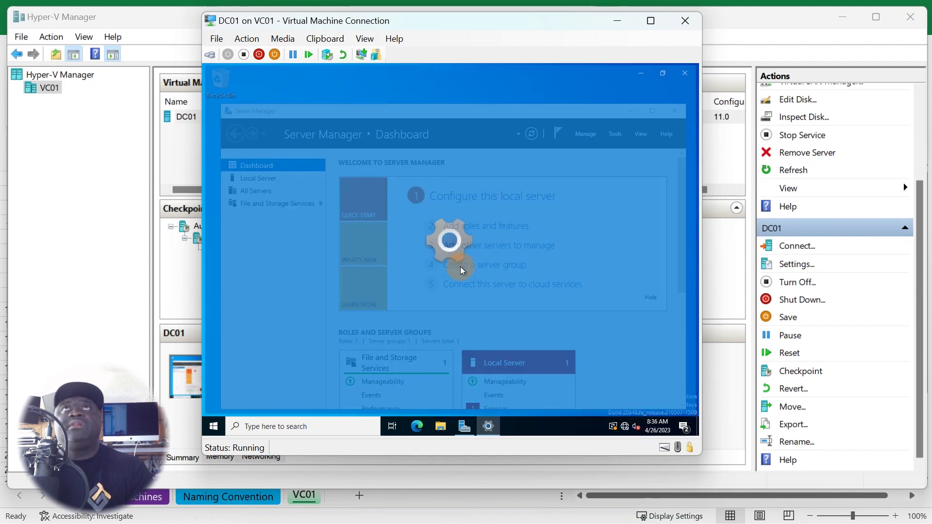
pyautogui.click(260, 194)
pyautogui.click(395, 197)
pyautogui.click(324, 165)
pyautogui.click(333, 145)
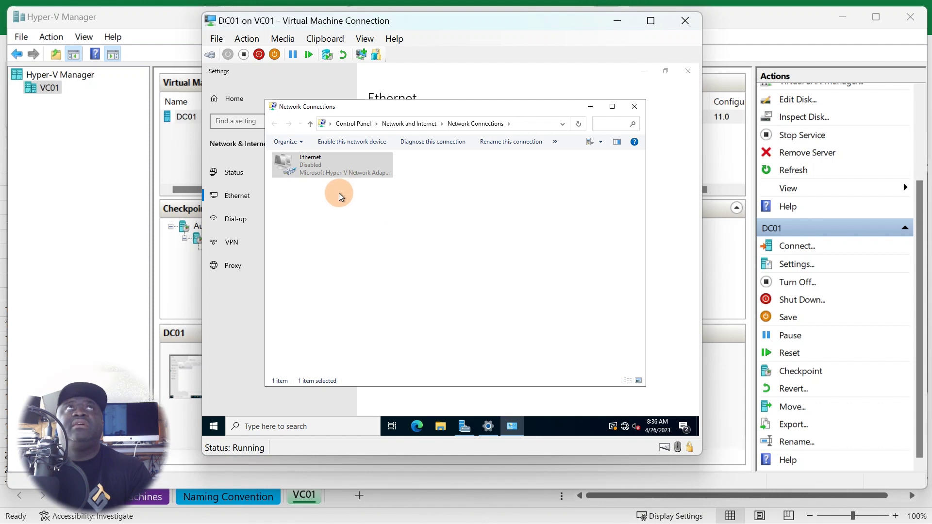
pyautogui.click(342, 142)
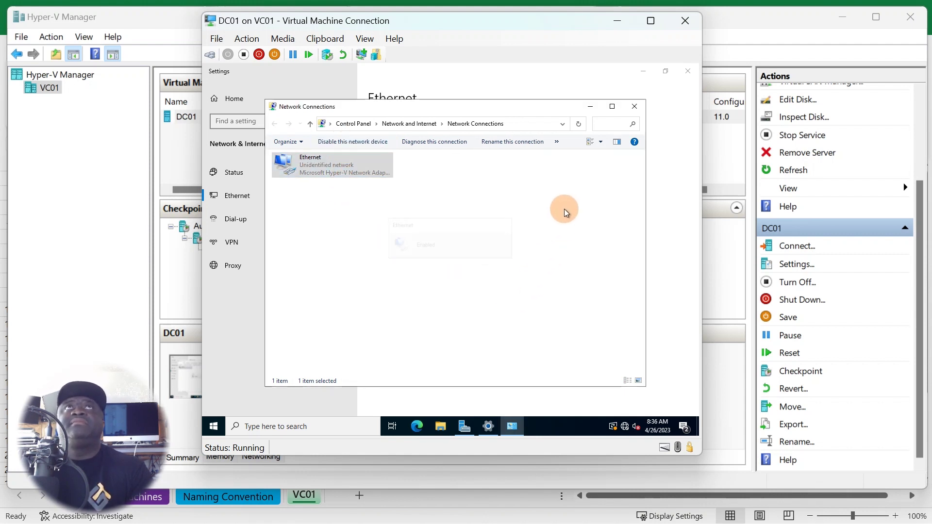
pyautogui.click(633, 108)
# Close network settings and bring the roles wizard to Select destination server, resizing the pool's columns.
pyautogui.click(687, 73)
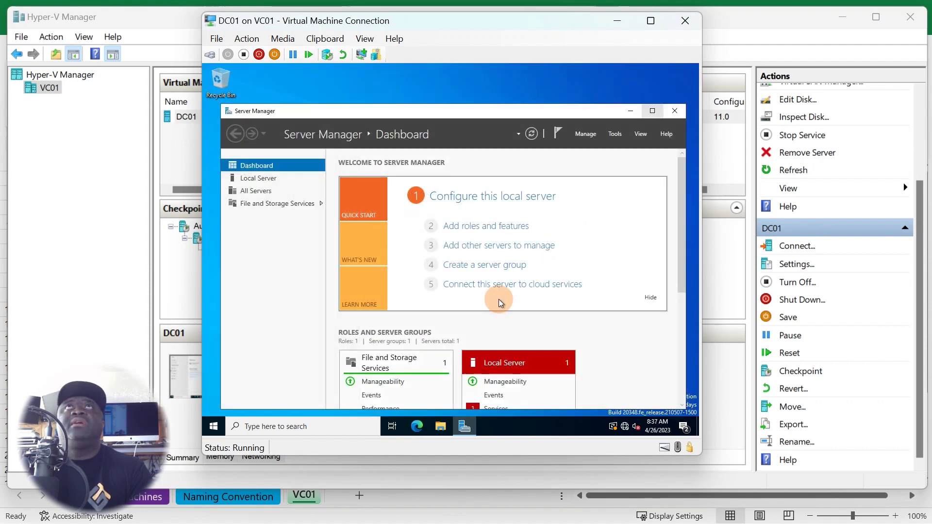
pyautogui.click(488, 226)
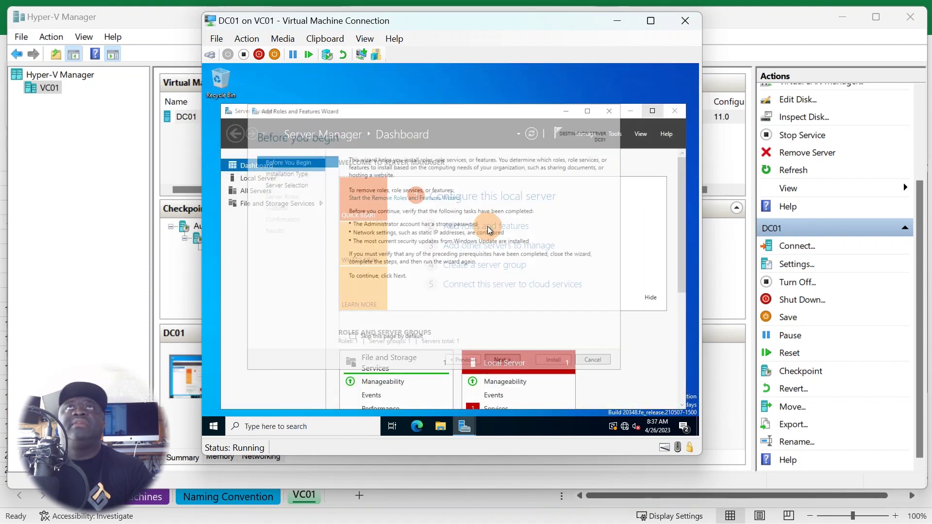
pyautogui.click(500, 363)
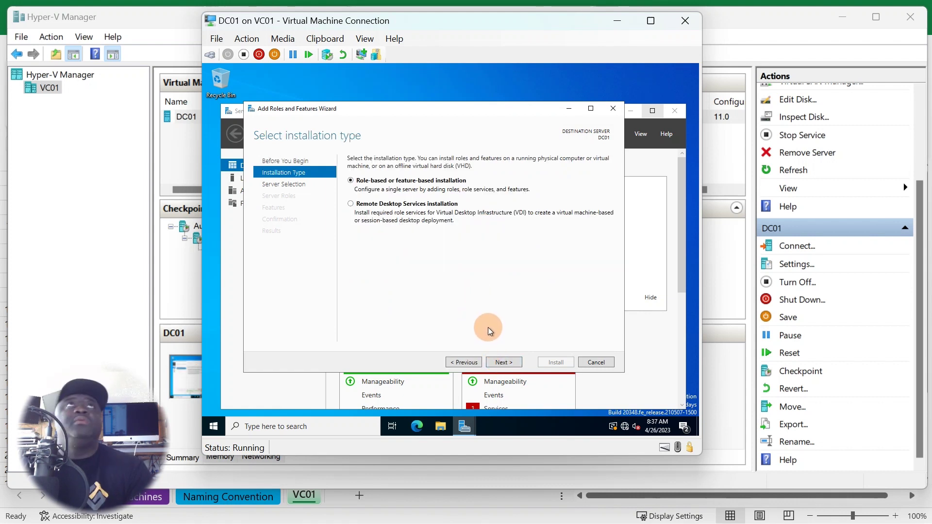
pyautogui.click(504, 362)
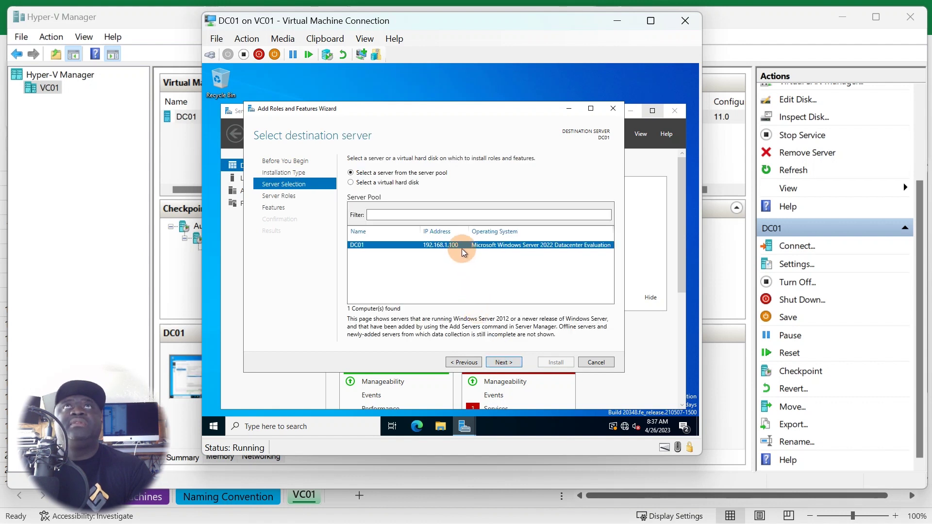
pyautogui.moveTo(469, 231); pyautogui.dragTo(489, 231)
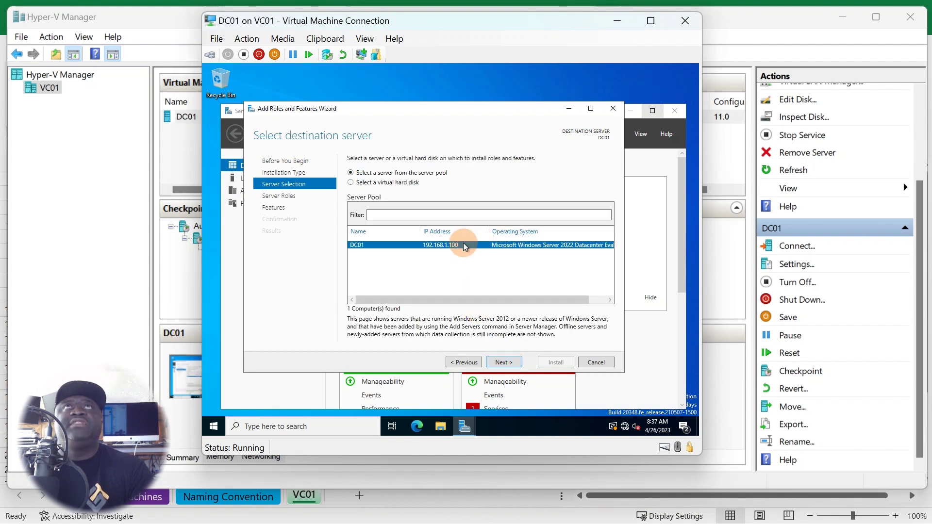
pyautogui.moveTo(425, 301)
pyautogui.mouseDown()
pyautogui.moveTo(482, 302)
pyautogui.moveTo(409, 299)
pyautogui.mouseUp()
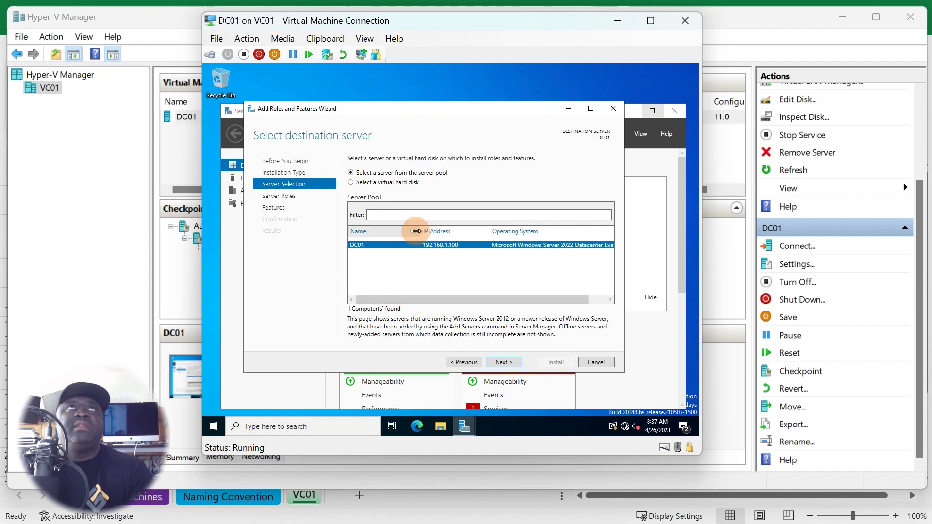
pyautogui.moveTo(417, 227); pyautogui.dragTo(382, 229)
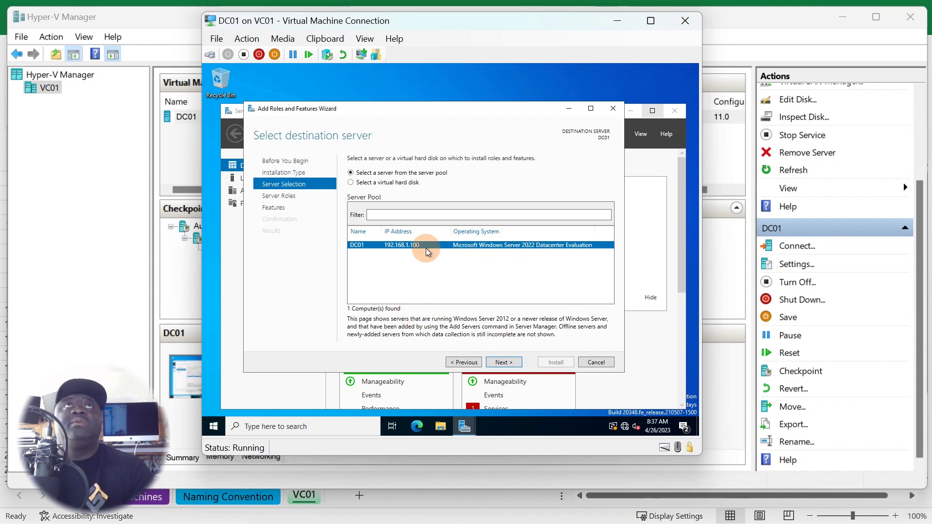
pyautogui.click(213, 429)
# Launch Windows PowerShell and run ipconfig /flushdns, correcting the mistyped command.
pyautogui.click(437, 179)
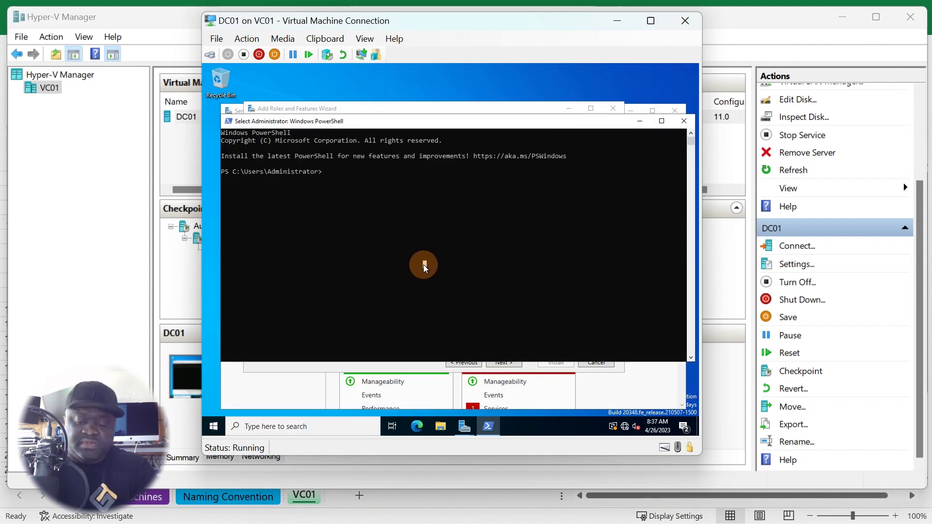
pyautogui.write('ip')
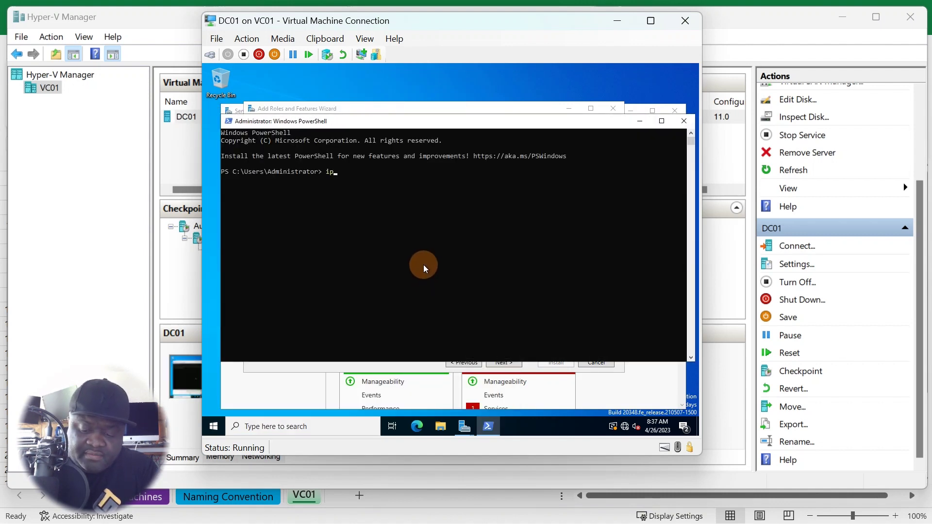
pyautogui.write('conf')
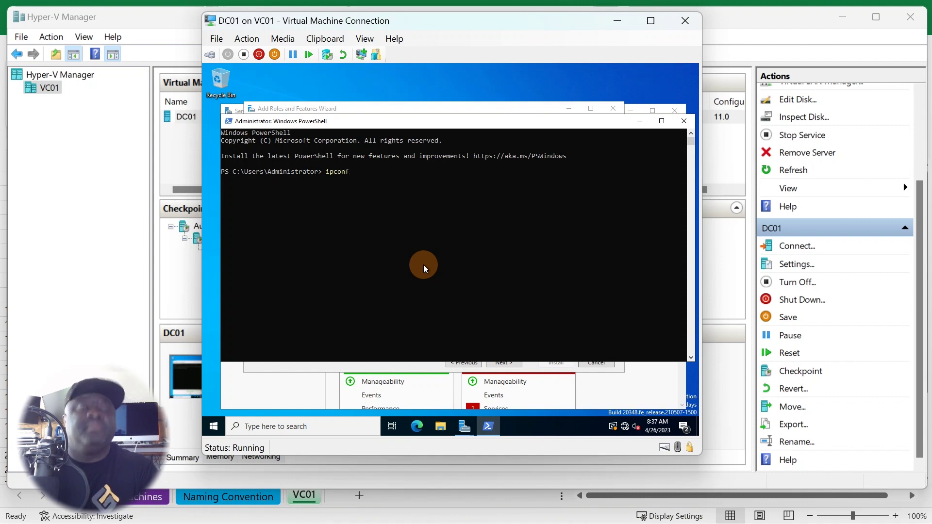
pyautogui.write('ig /fl;')
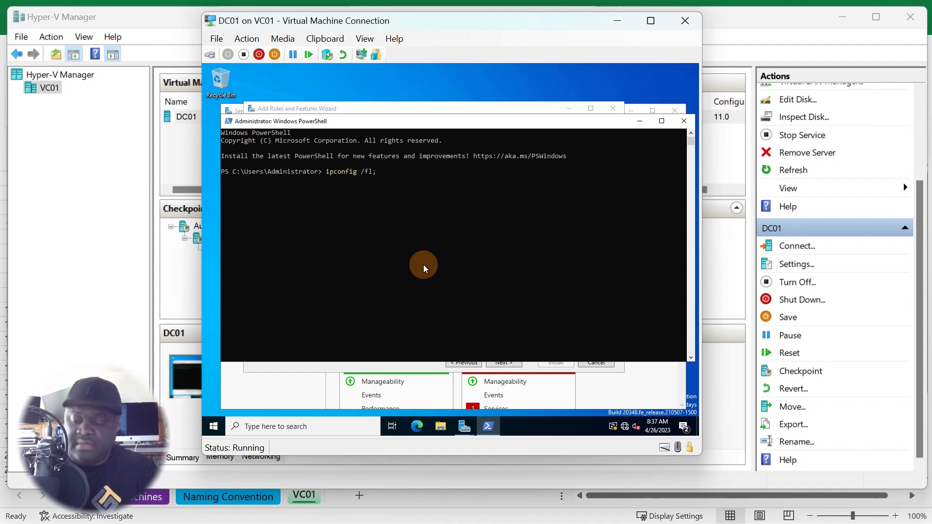
pyautogui.press('BackSpace')
pyautogui.write('u')
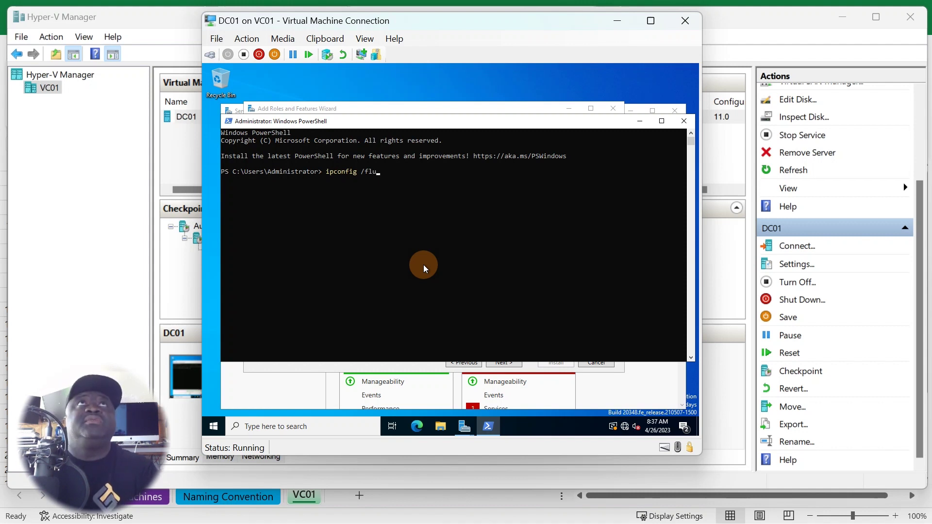
pyautogui.write('sh dns')
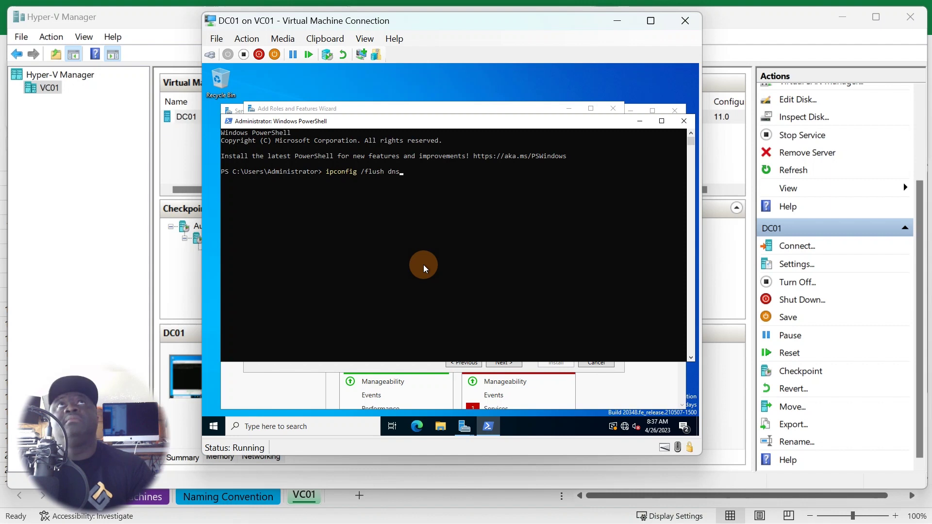
pyautogui.press('Return')
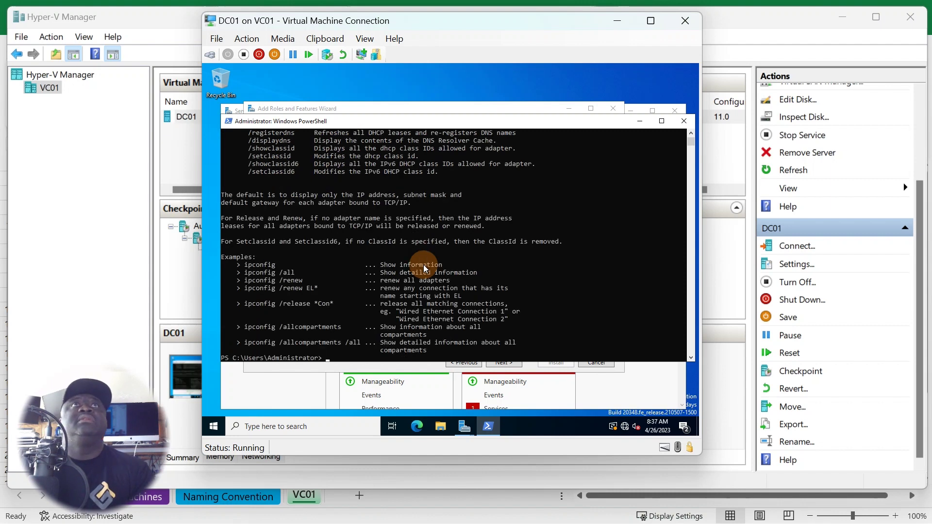
pyautogui.press('Up')
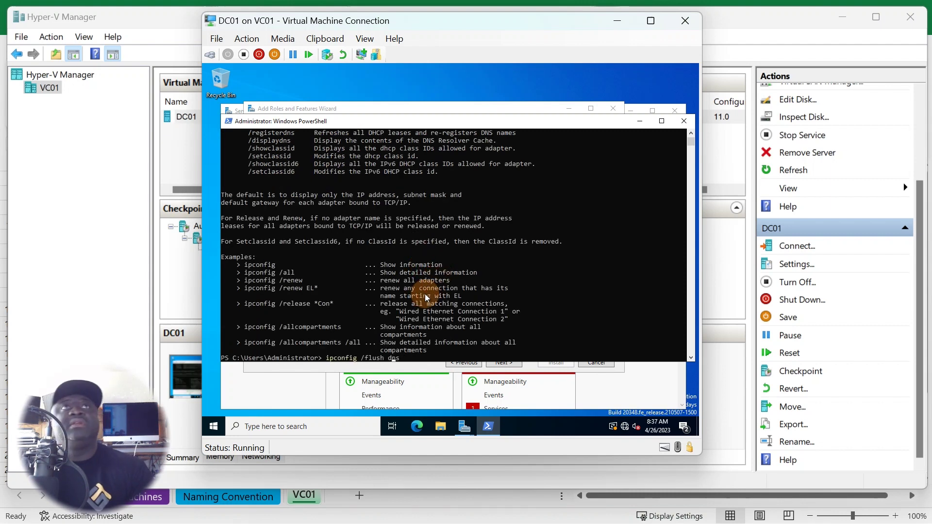
pyautogui.press('Left')
pyautogui.press('Left')
pyautogui.press('Left')
pyautogui.press('BackSpace')
pyautogui.press('Return')
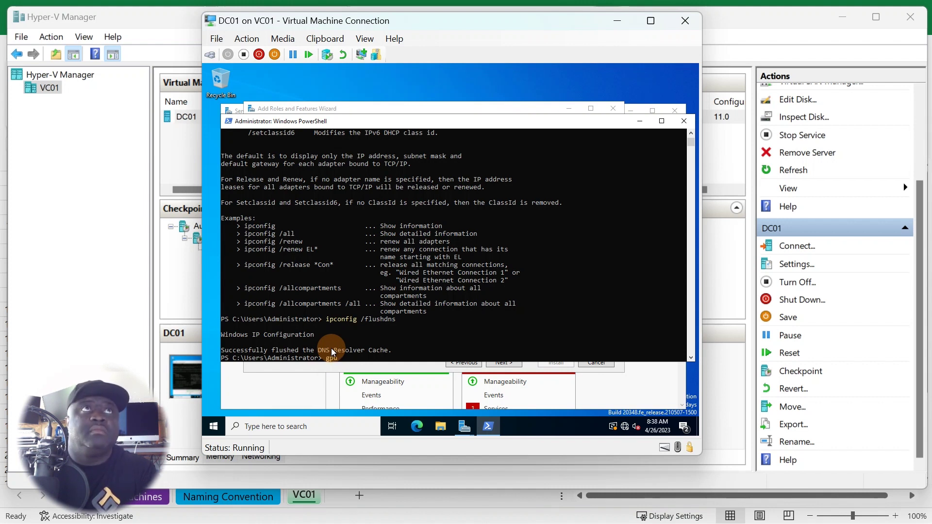
# Clear the prompt, enlarge and scroll the PowerShell window, then minimize it.
pyautogui.press('BackSpace')
pyautogui.press('BackSpace')
pyautogui.press('BackSpace')
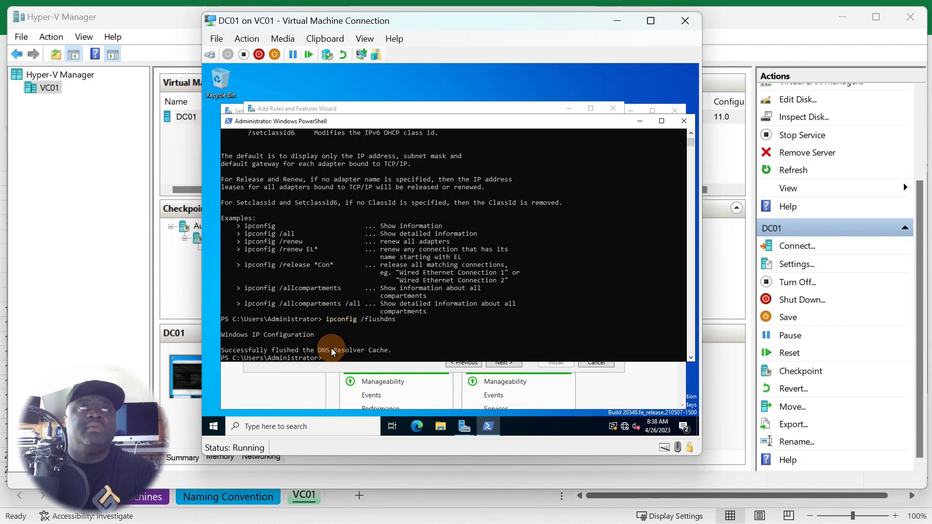
pyautogui.doubleClick(463, 362)
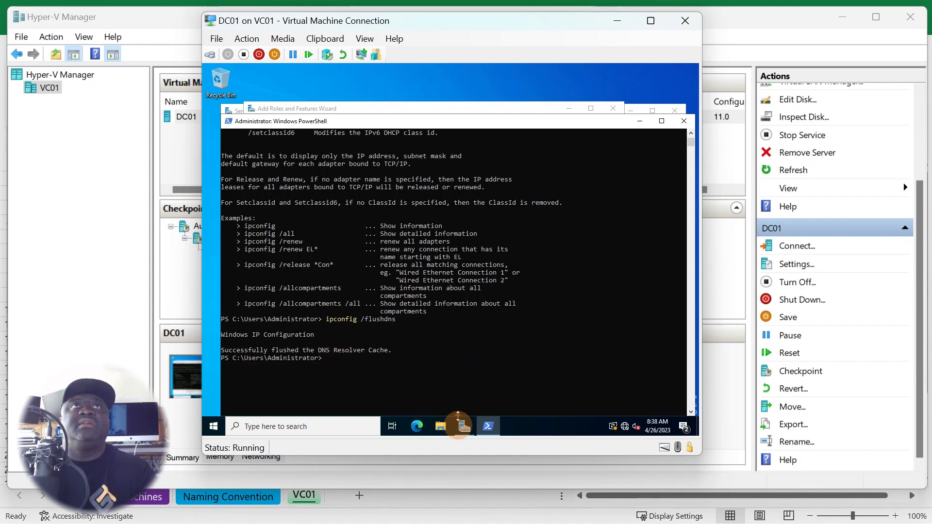
pyautogui.scroll(13, 406, 374)
pyautogui.scroll(-5, 406, 369)
pyautogui.scroll(5, 405, 368)
pyautogui.scroll(-7, 405, 367)
pyautogui.press('Return')
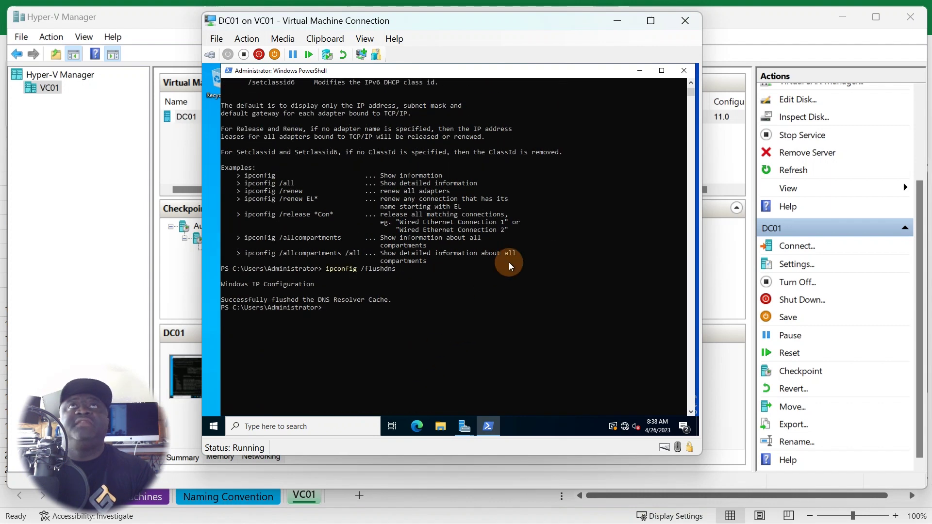
pyautogui.click(639, 71)
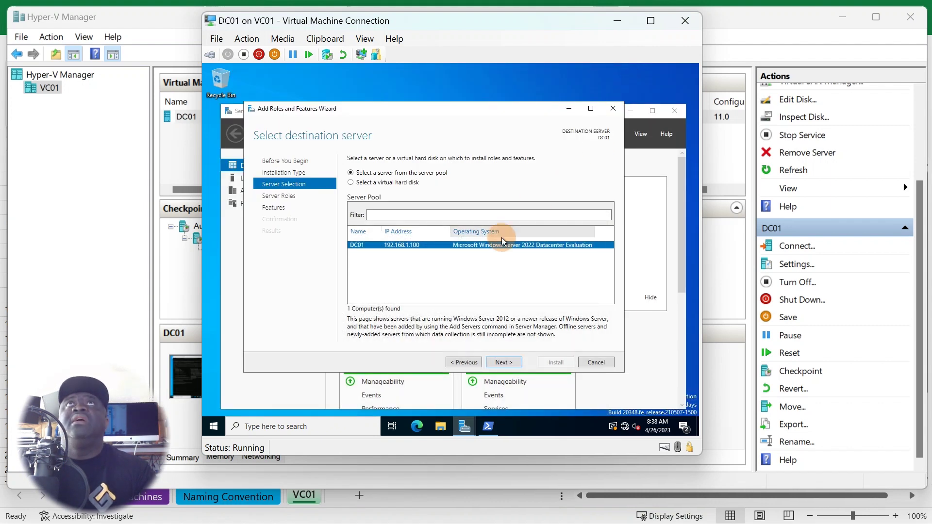
# Cancel the roles wizard and open the Ethernet adapter's properties from Network Connections.
pyautogui.click(591, 365)
pyautogui.rightClick(625, 427)
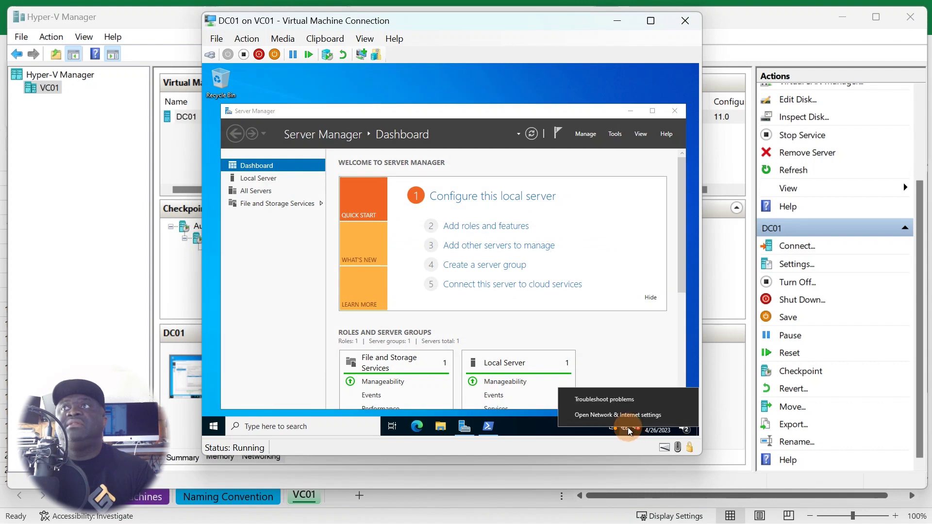
pyautogui.click(634, 415)
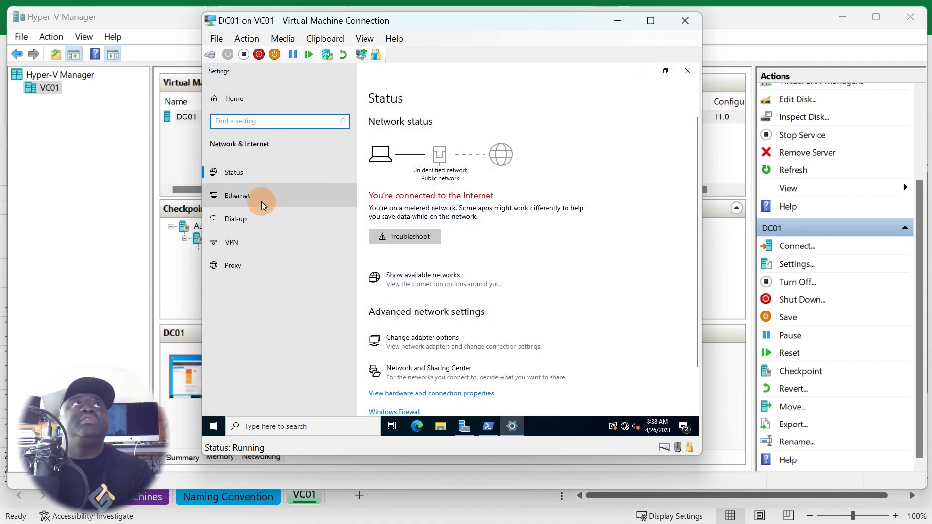
pyautogui.click(262, 201)
pyautogui.click(403, 193)
pyautogui.click(346, 172)
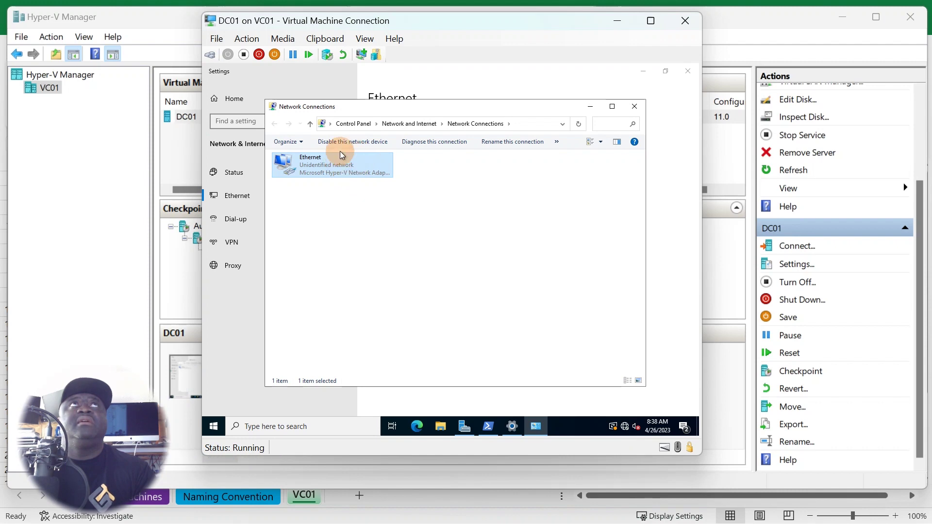
pyautogui.rightClick(342, 171)
pyautogui.click(383, 264)
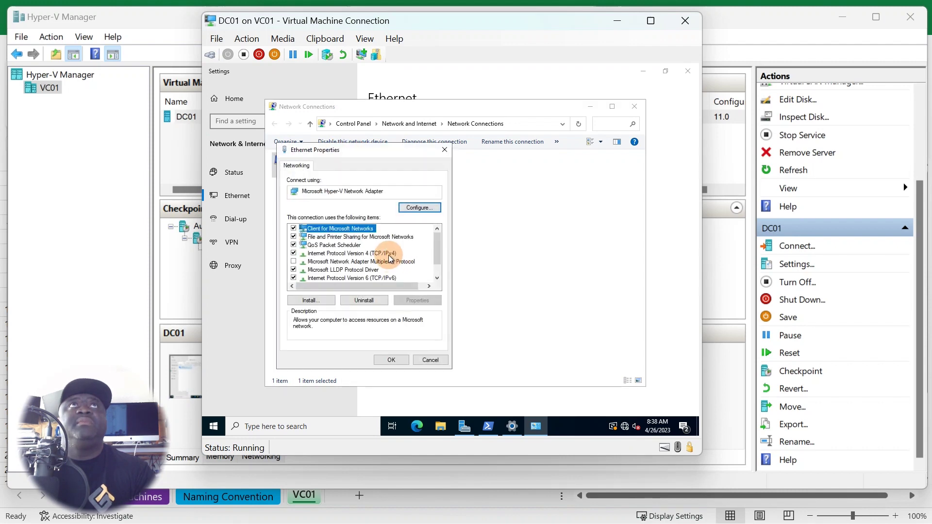
# Review advanced IPv4 settings: gateway 172.16.1.1 and DNS servers 172.16.1.11, 172.16.1.12.
pyautogui.click(387, 254)
pyautogui.click(428, 301)
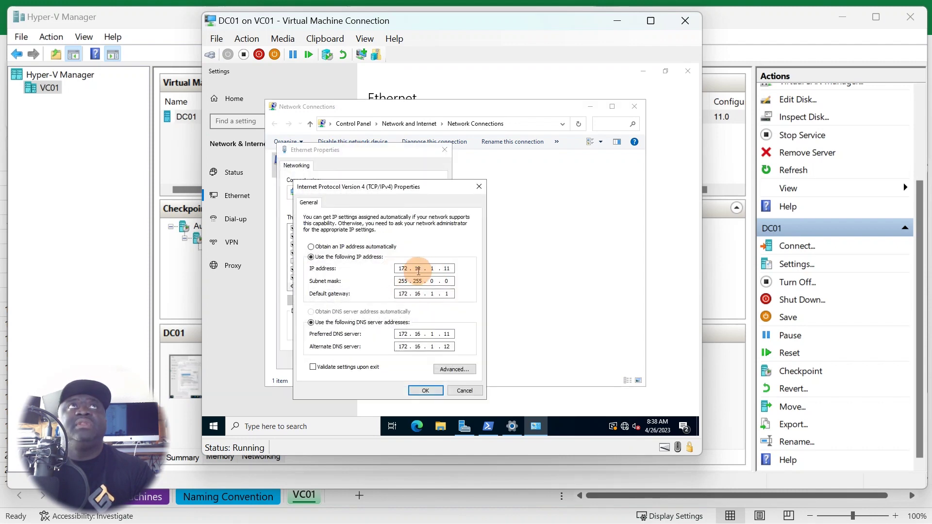
pyautogui.click(447, 370)
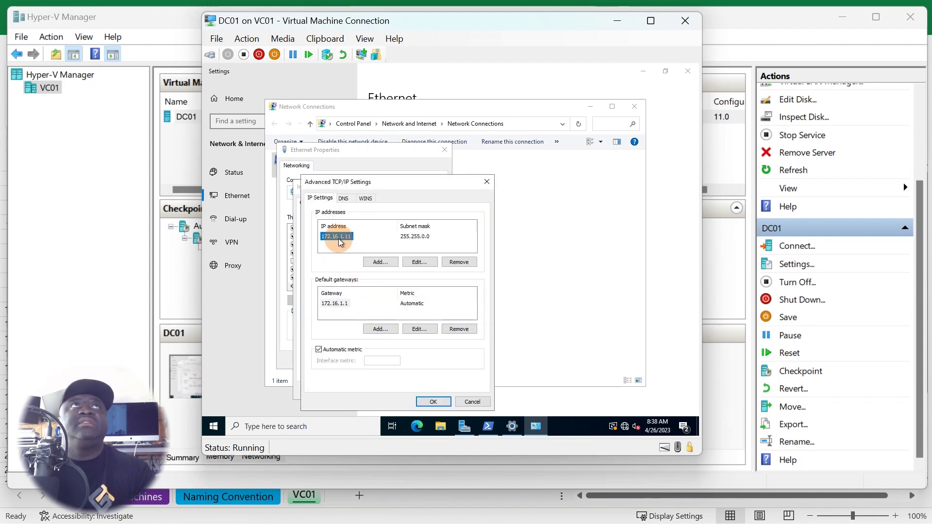
pyautogui.click(337, 305)
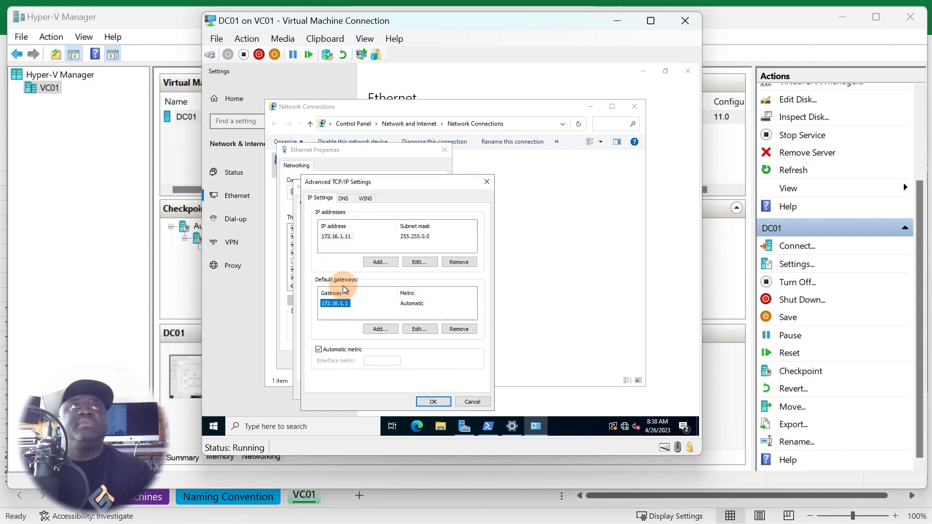
pyautogui.click(349, 200)
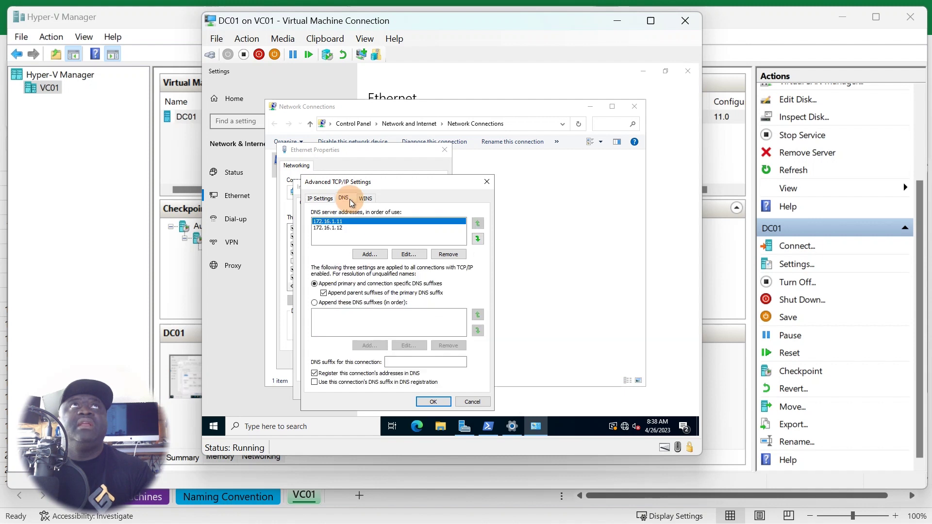
pyautogui.click(335, 227)
pyautogui.click(334, 221)
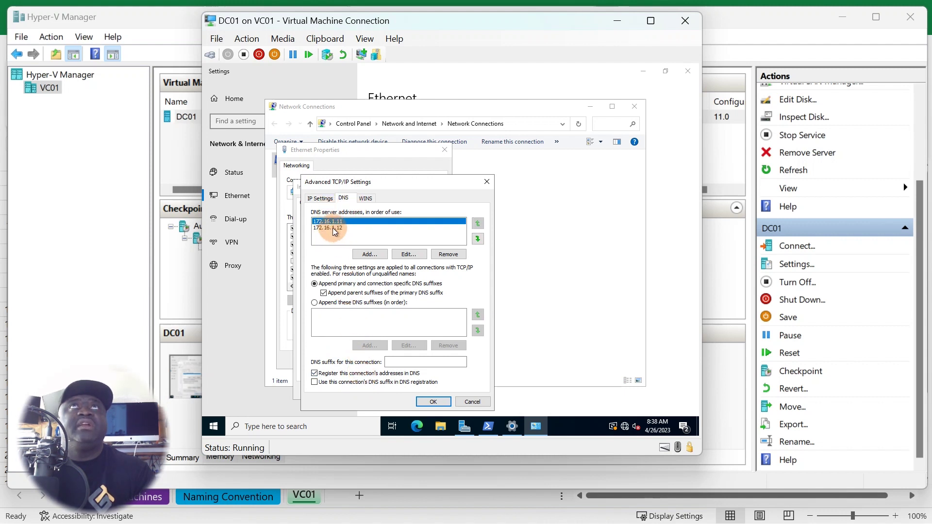
pyautogui.click(320, 199)
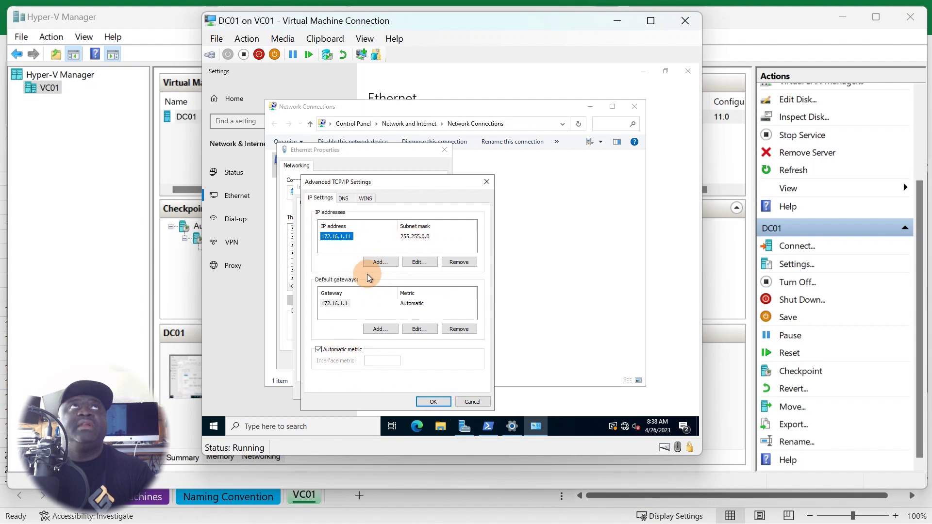
# Close the advanced TCP/IP and IPv4 dialogs with OK, then close Ethernet Properties.
pyautogui.click(435, 402)
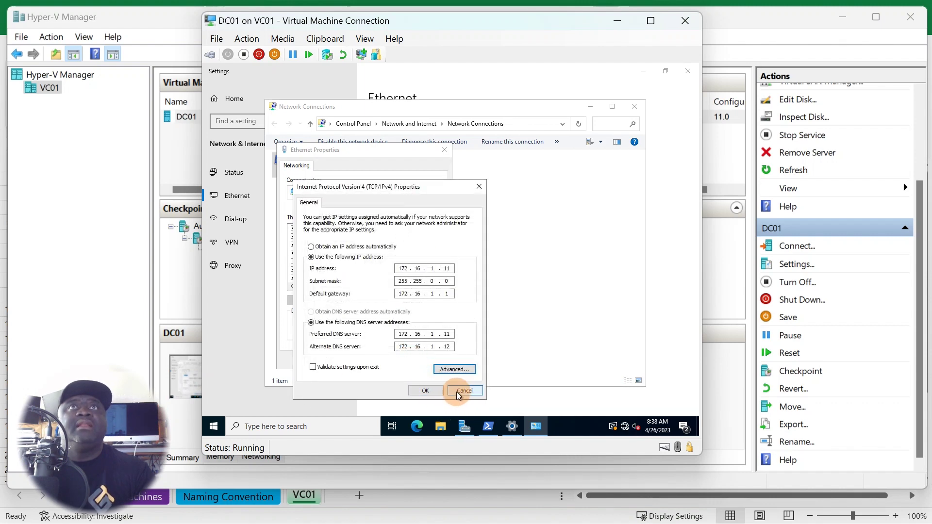
pyautogui.click(425, 391)
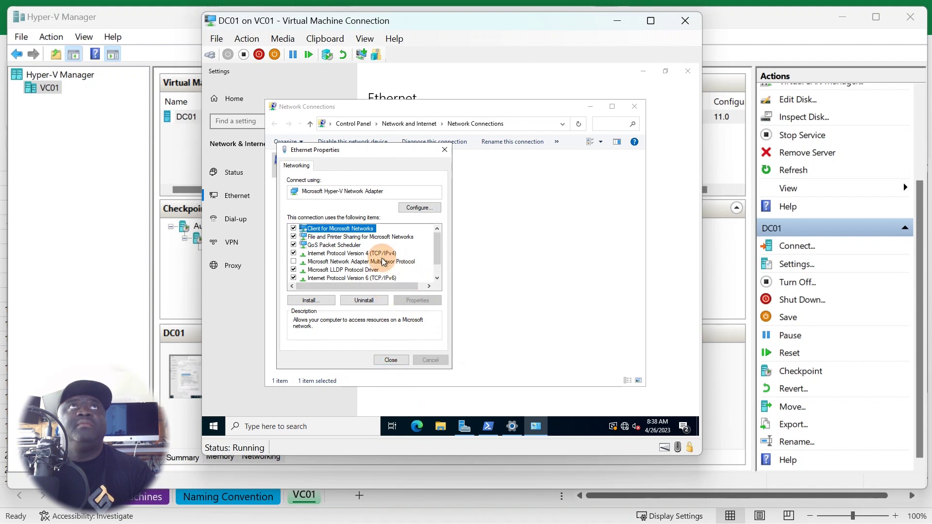
pyautogui.click(383, 254)
pyautogui.click(391, 360)
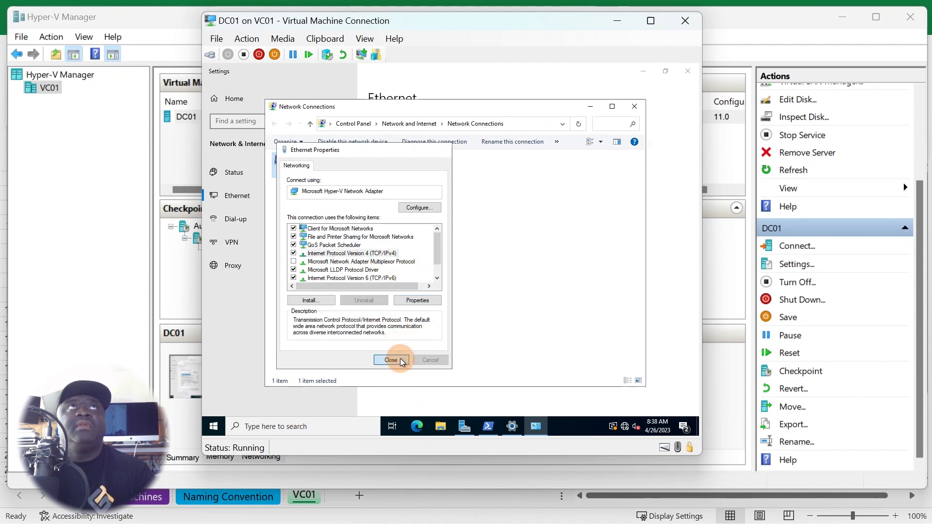
# Disable, re-enable and disable the Ethernet adapter again, dismissing the in-progress warning.
pyautogui.click(357, 168)
pyautogui.click(355, 145)
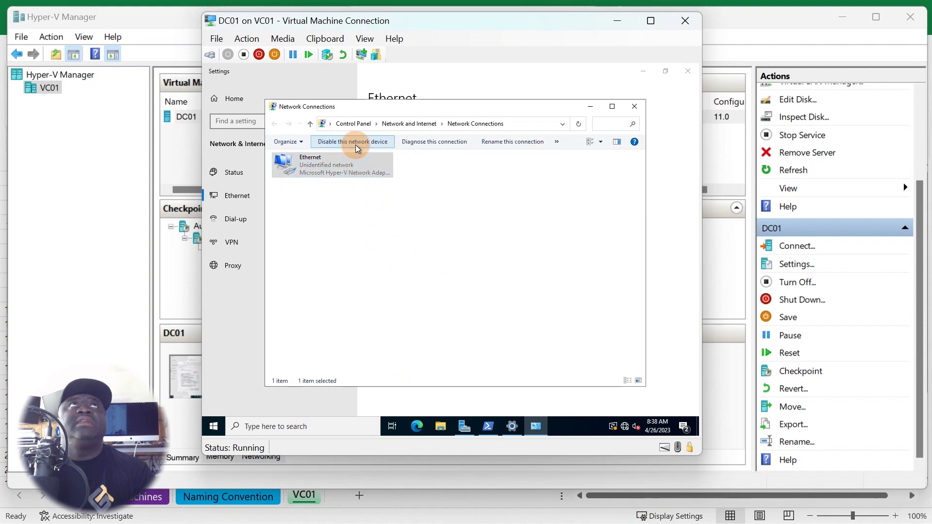
pyautogui.click(355, 145)
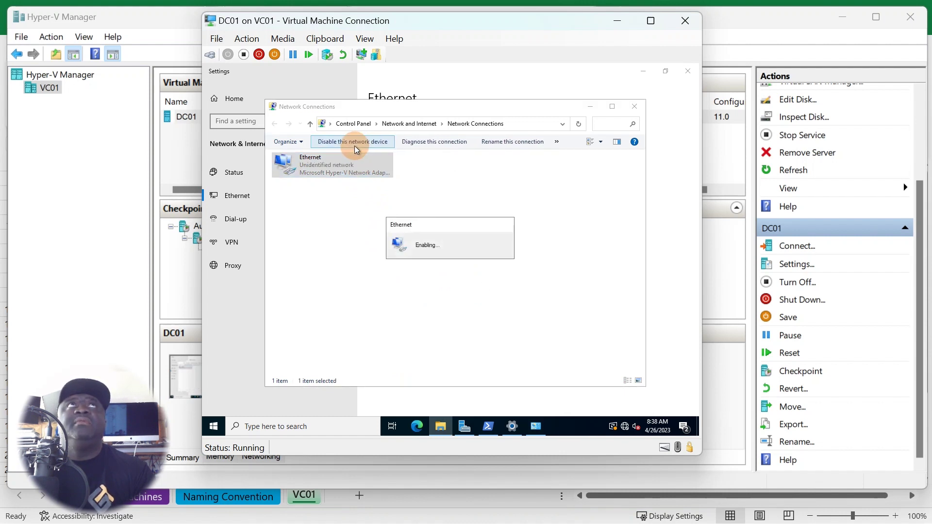
pyautogui.click(355, 146)
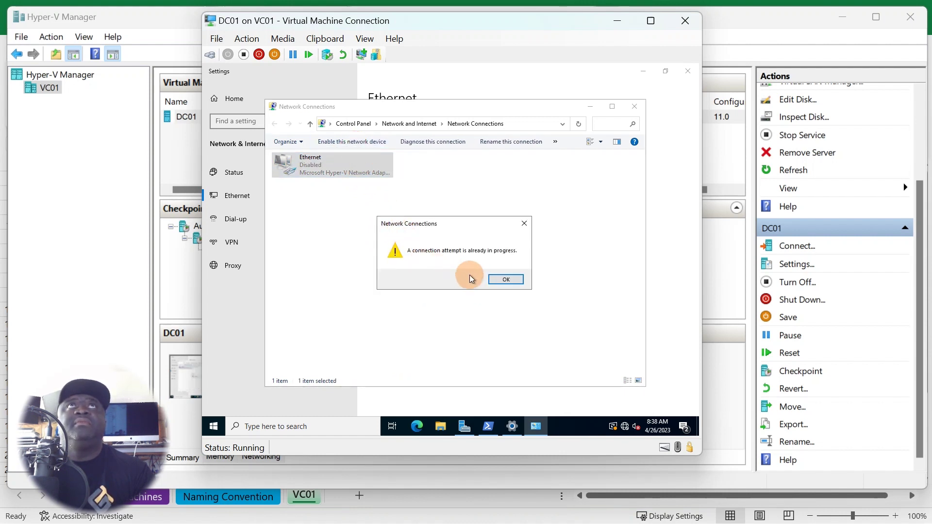
pyautogui.click(506, 280)
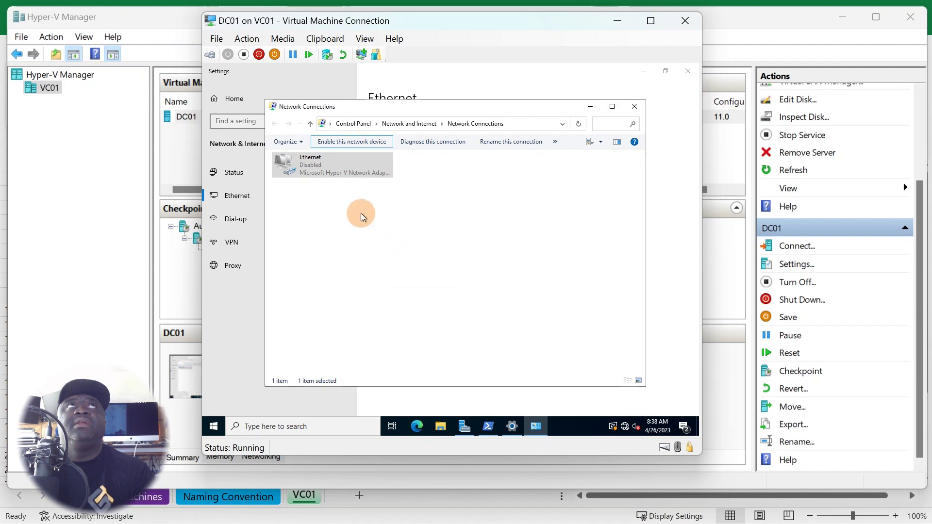
# Refresh Network Connections, enable Ethernet, and close the connections and settings windows.
pyautogui.rightClick(325, 203)
pyautogui.click(365, 244)
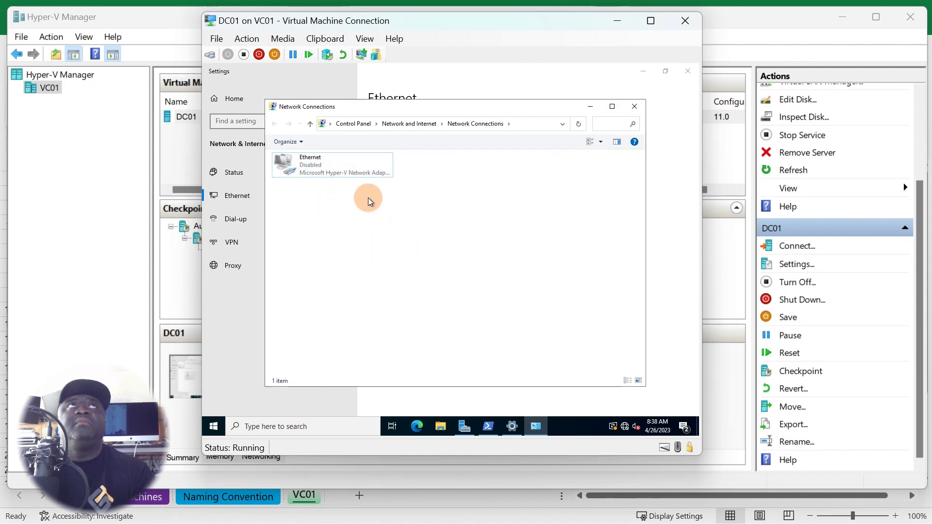
pyautogui.click(342, 177)
pyautogui.click(350, 143)
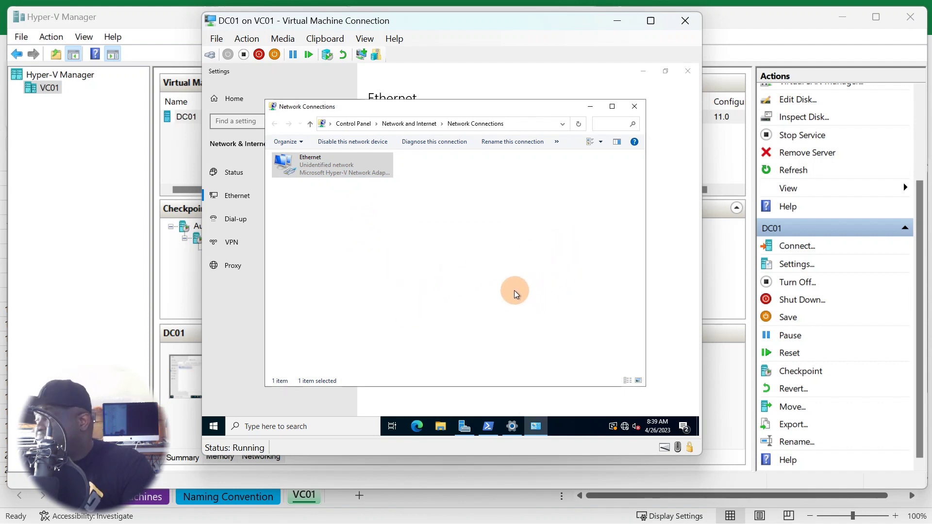
pyautogui.click(635, 107)
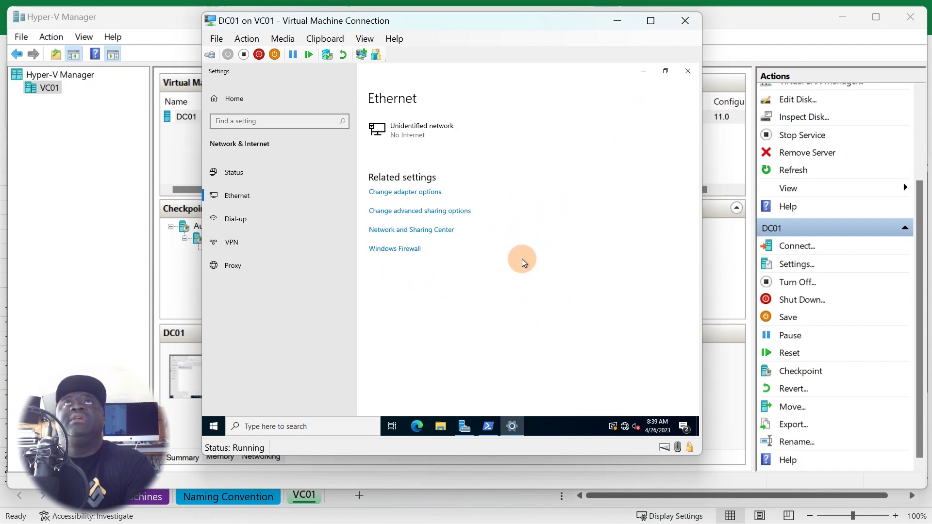
pyautogui.click(690, 75)
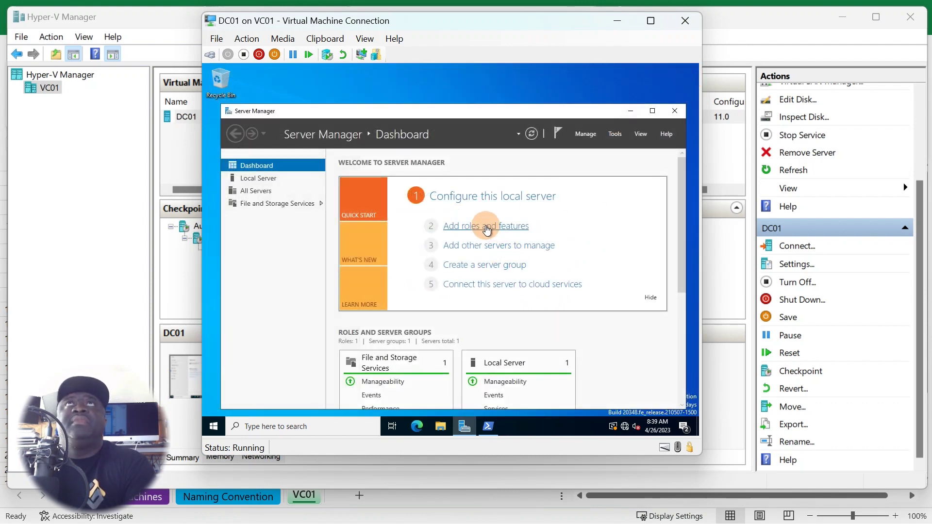
# Relaunch Server Manager, dismiss the Admin Center notice, and advance the roles wizard past DC01 (172.16.1.11).
pyautogui.click(678, 112)
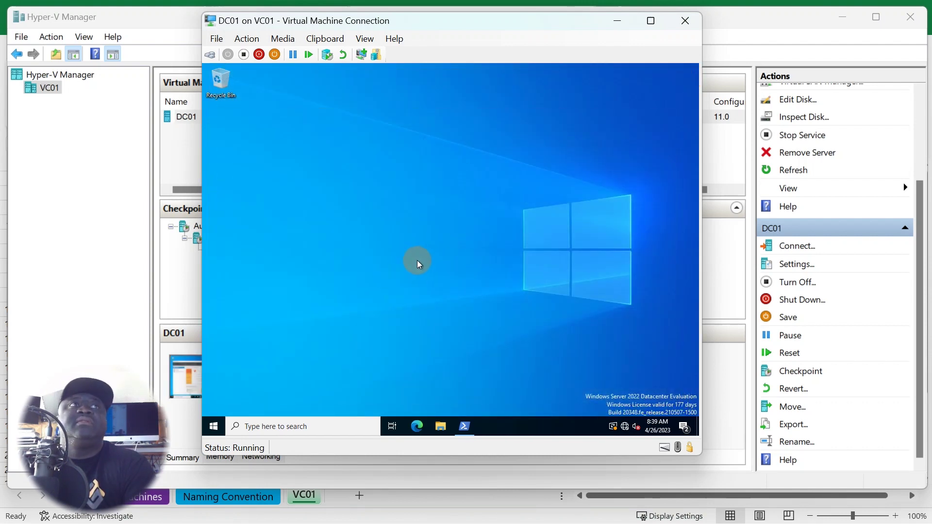
pyautogui.click(213, 426)
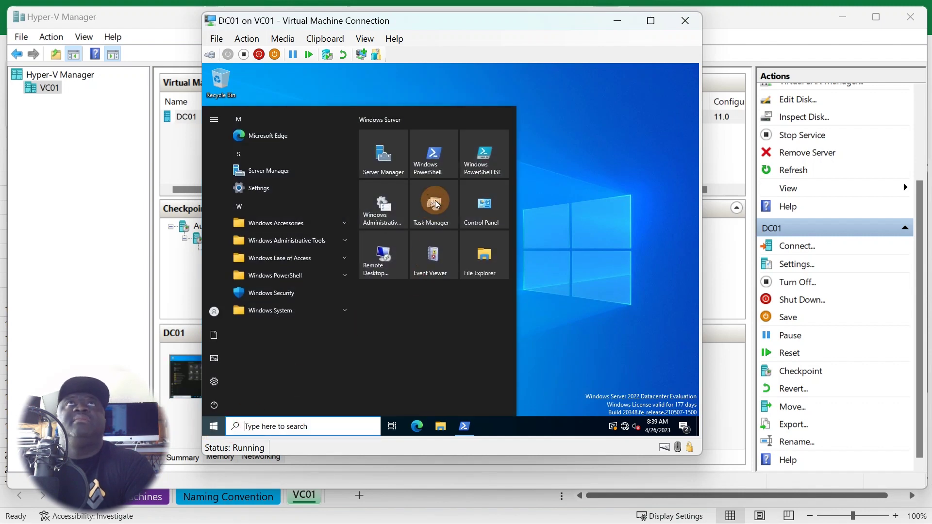
pyautogui.click(395, 160)
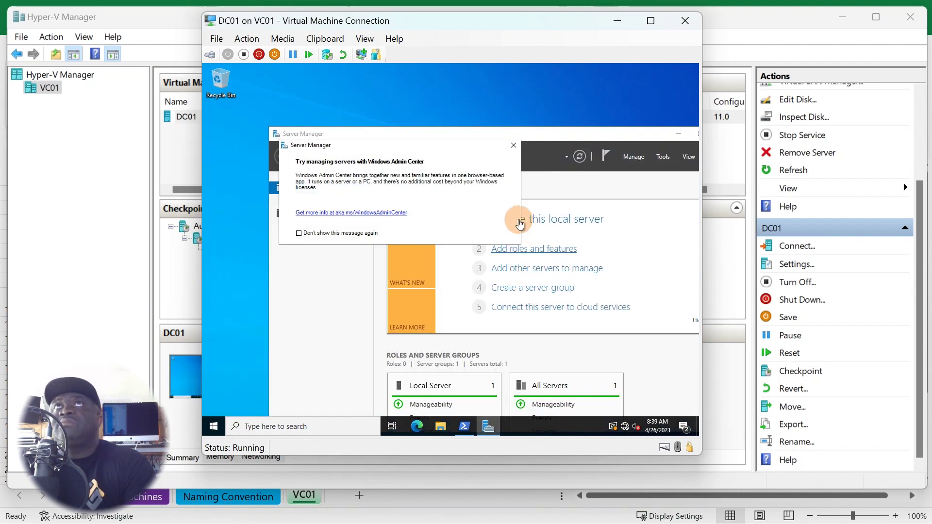
pyautogui.click(514, 146)
pyautogui.moveTo(563, 135); pyautogui.dragTo(510, 97)
pyautogui.click(506, 213)
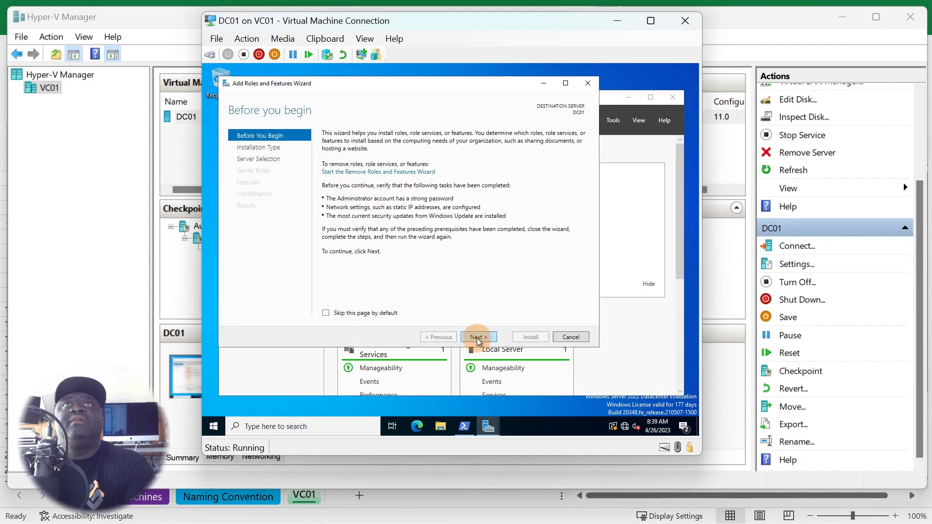
pyautogui.click(478, 338)
pyautogui.click(477, 336)
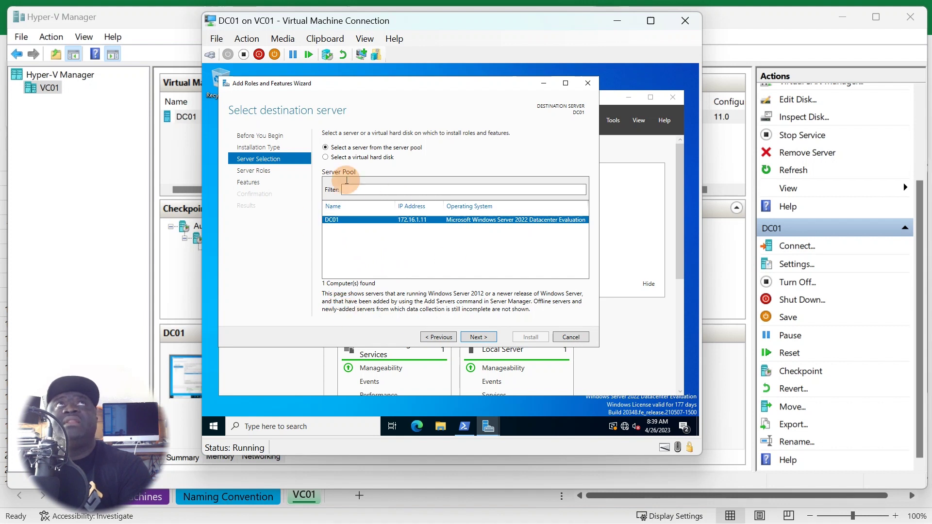
pyautogui.moveTo(369, 87); pyautogui.dragTo(398, 97)
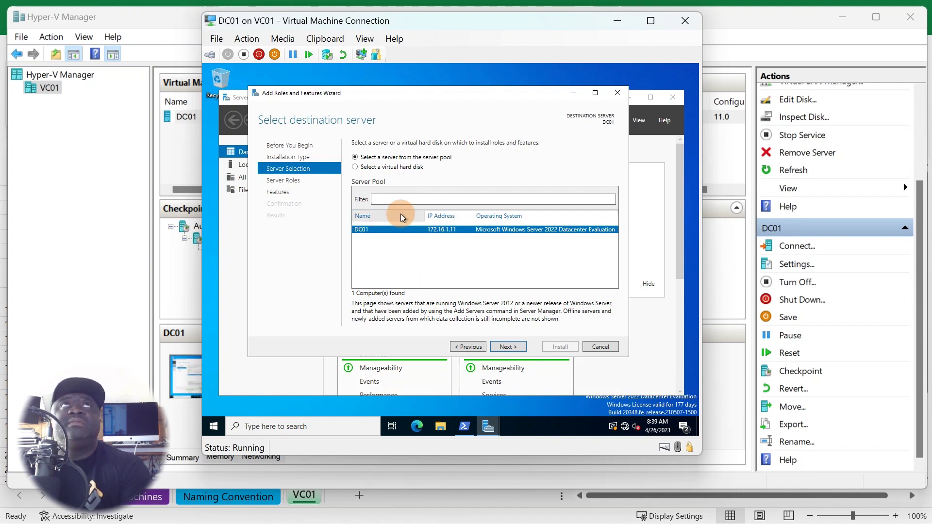
pyautogui.click(510, 347)
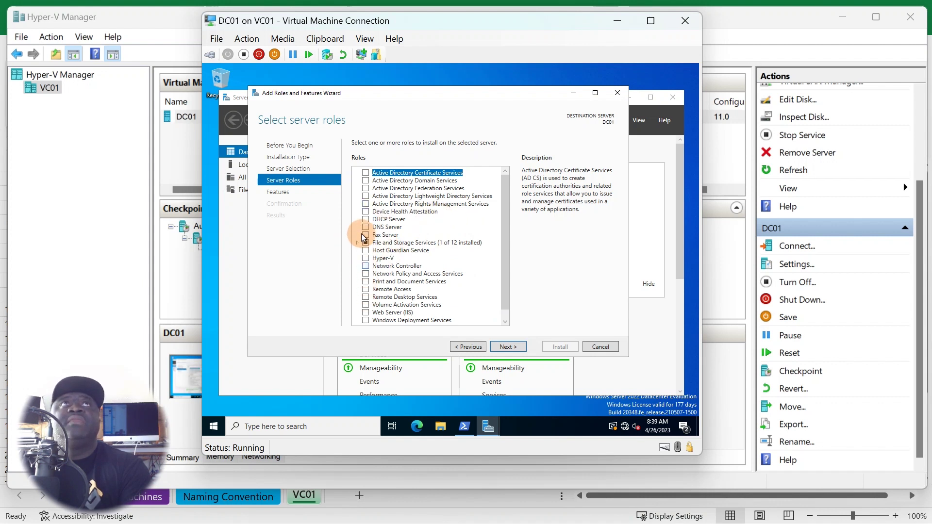
# Check Active Directory Domain Services, add its required management features, and continue to Features.
pyautogui.moveTo(503, 237); pyautogui.dragTo(508, 216)
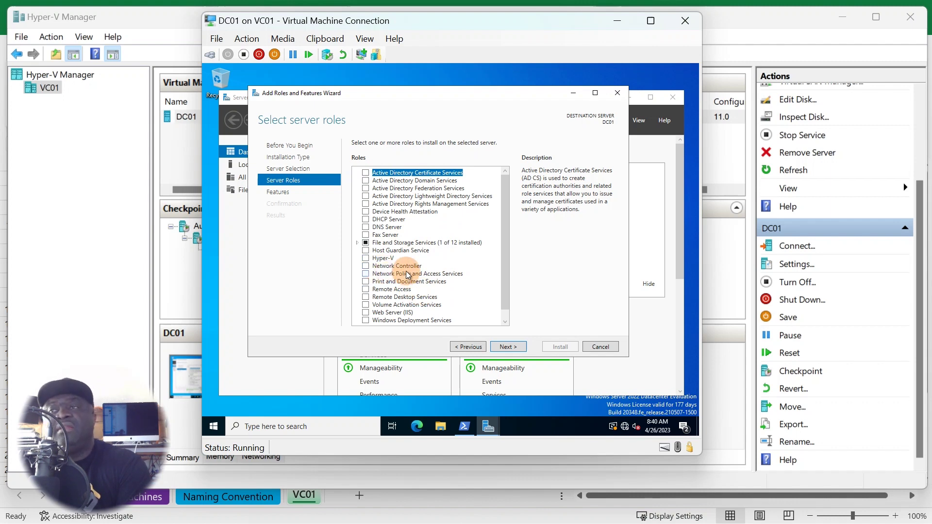
pyautogui.click(367, 180)
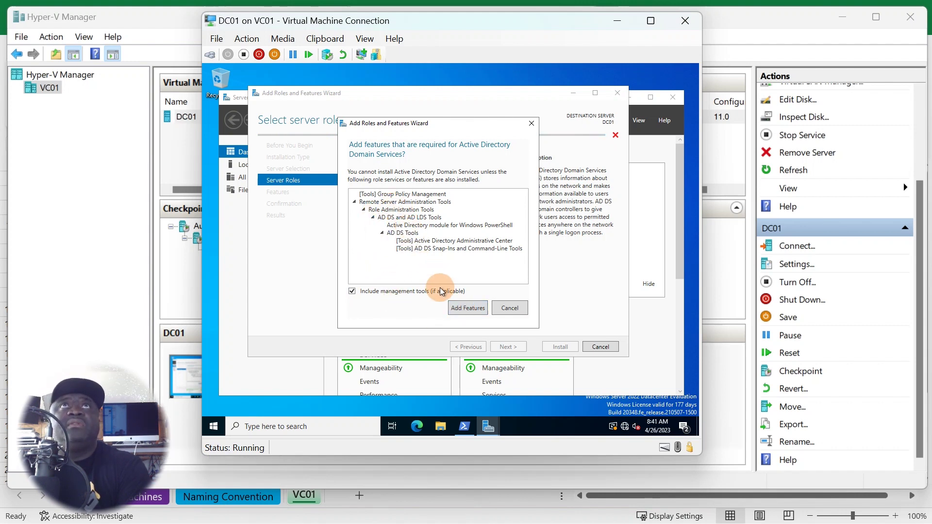
pyautogui.click(455, 310)
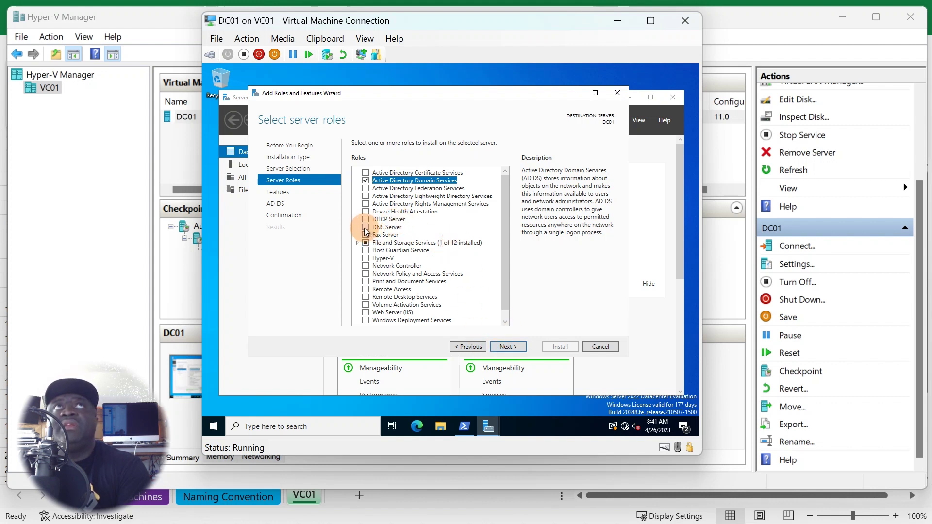
pyautogui.click(505, 347)
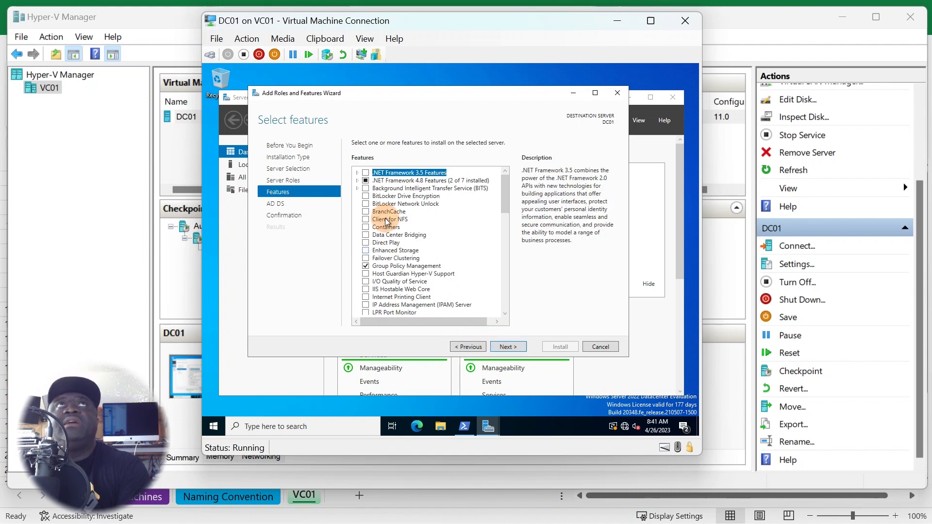
# Check Group Policy Management, scroll through the features list, and continue to the AD DS page.
pyautogui.click(366, 266)
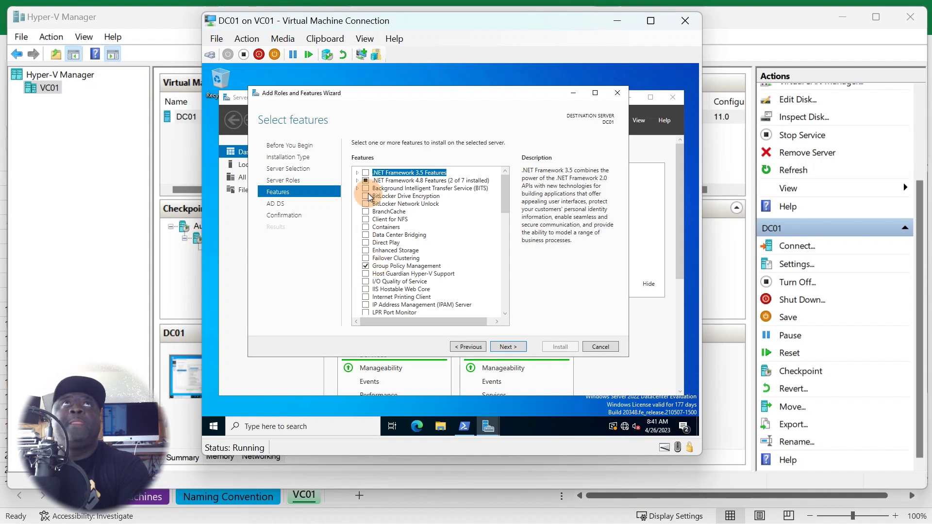
pyautogui.scroll(-4, 368, 272)
pyautogui.scroll(-8, 367, 301)
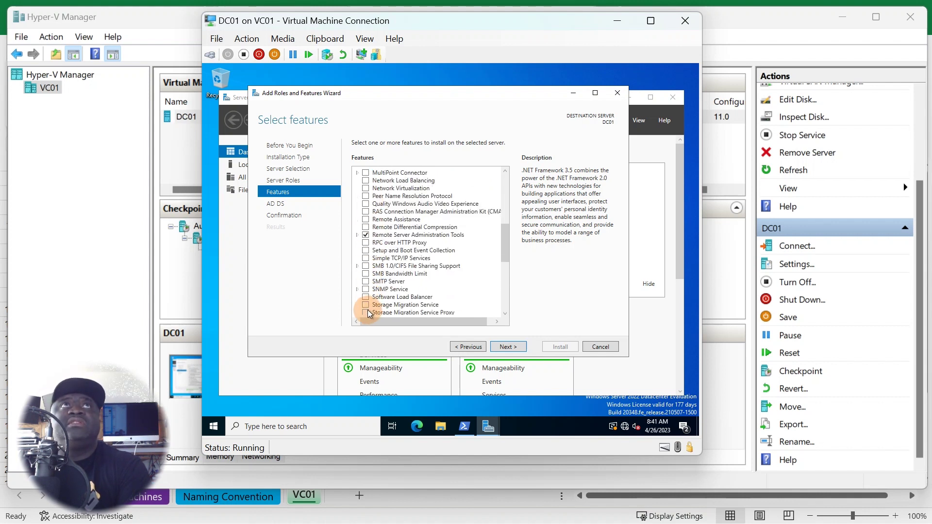
pyautogui.scroll(-4, 367, 310)
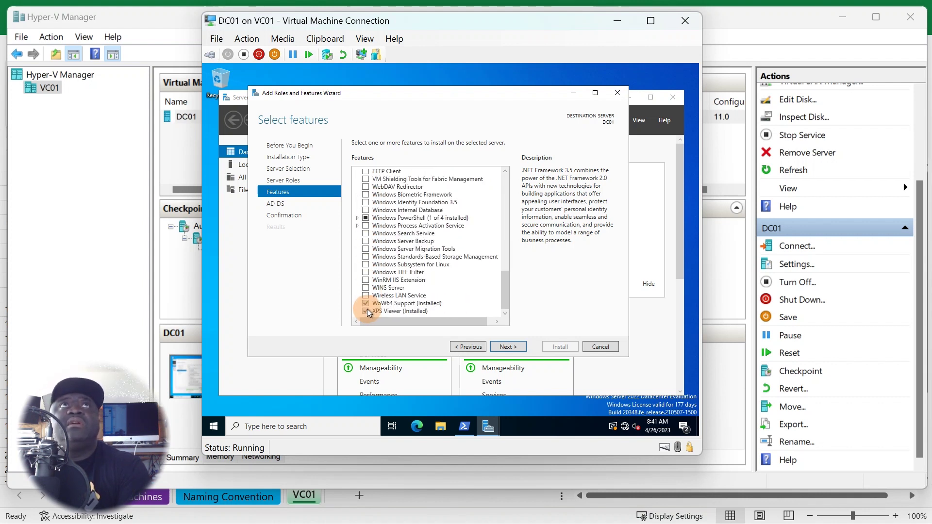
pyautogui.scroll(20, 367, 309)
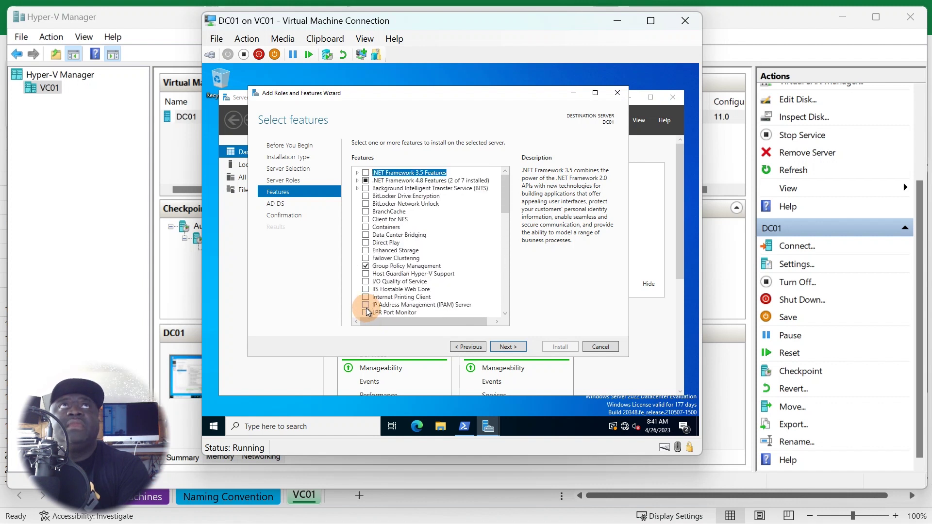
pyautogui.scroll(-4, 367, 309)
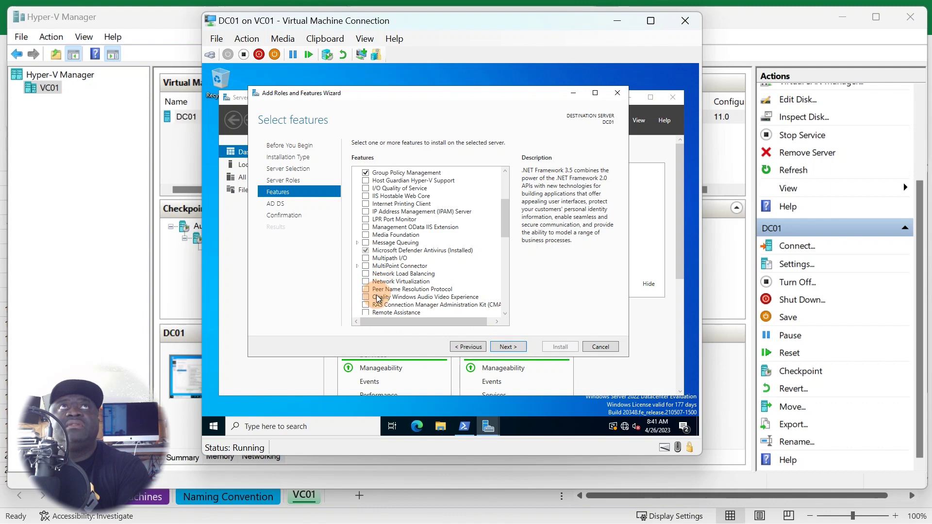
pyautogui.scroll(4, 378, 298)
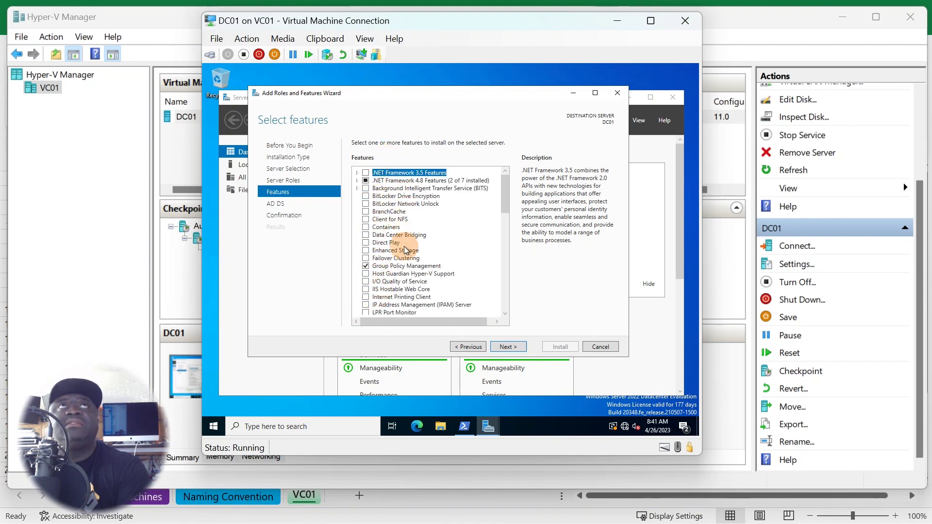
pyautogui.scroll(-8, 399, 278)
pyautogui.scroll(-8, 399, 279)
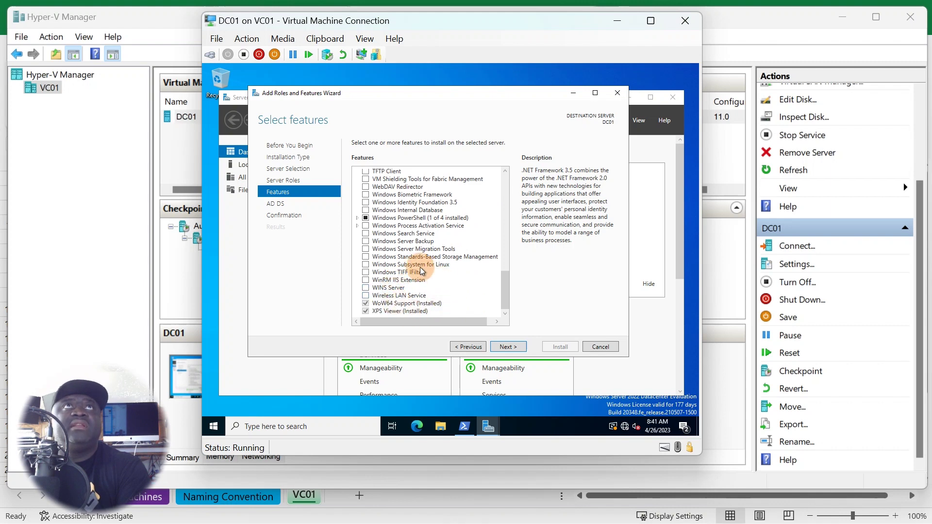
pyautogui.scroll(15, 387, 305)
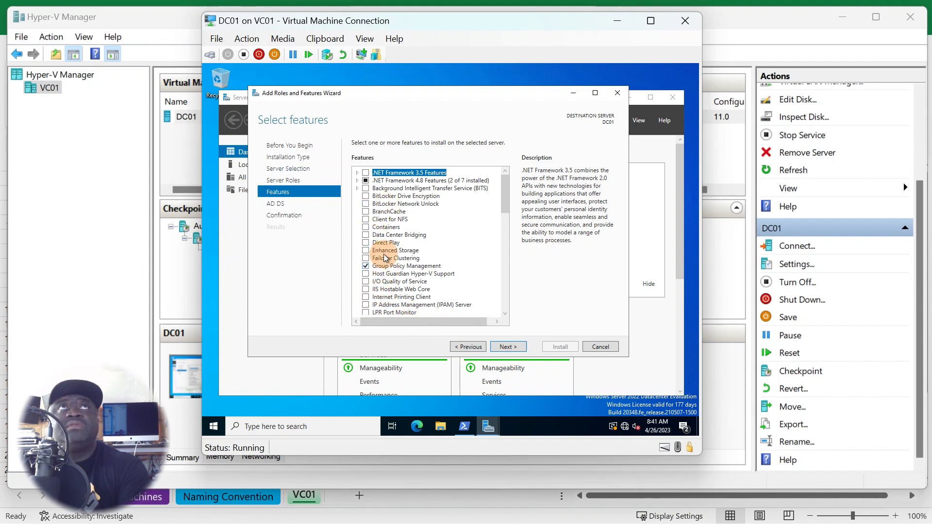
pyautogui.scroll(-6, 391, 292)
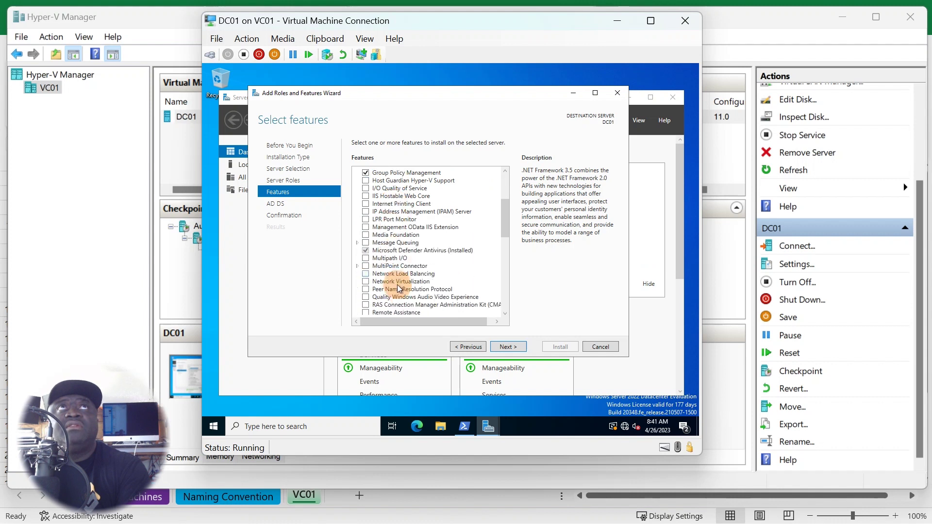
pyautogui.scroll(-10, 398, 305)
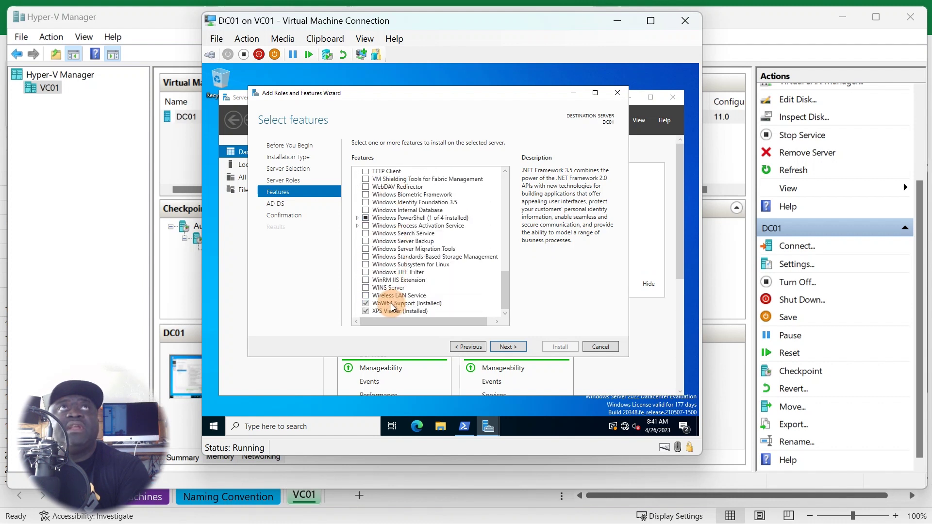
pyautogui.click(507, 347)
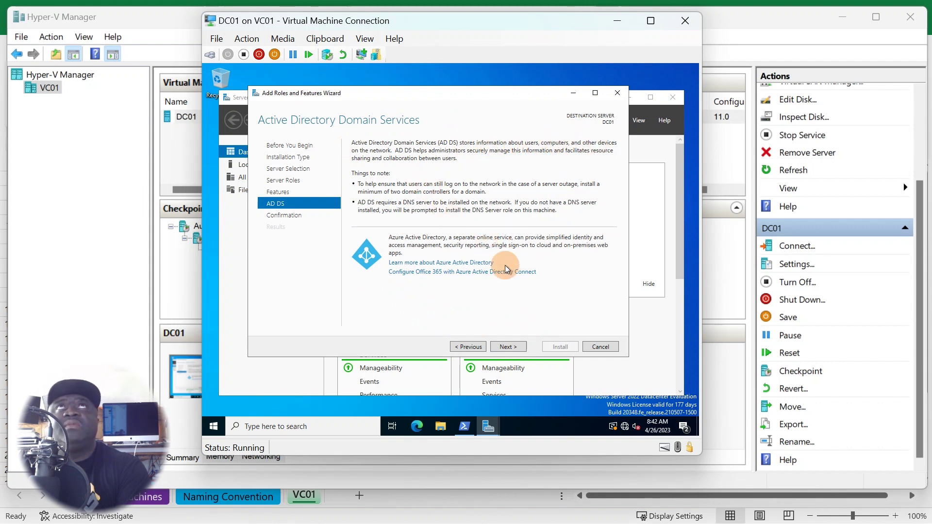
# Enable automatic restart if required on the confirmation page, then export the configuration settings.
pyautogui.click(516, 352)
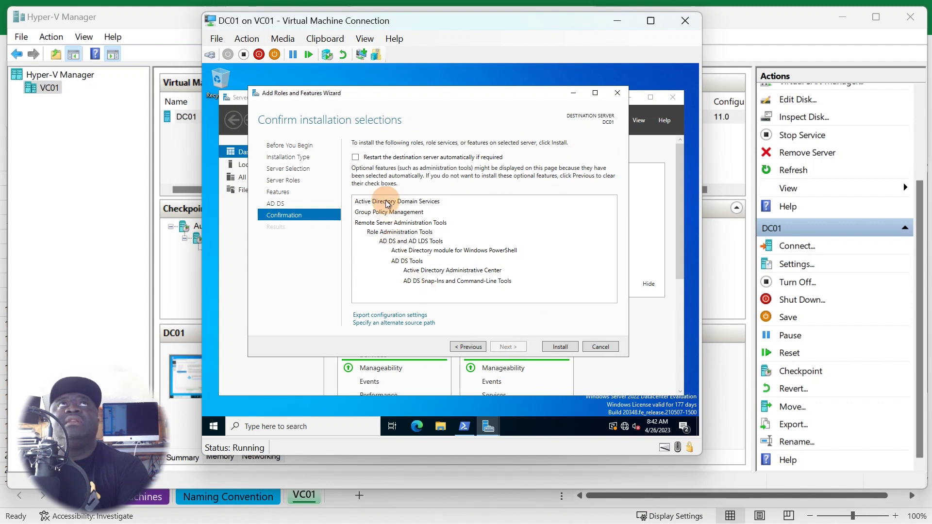
pyautogui.click(357, 158)
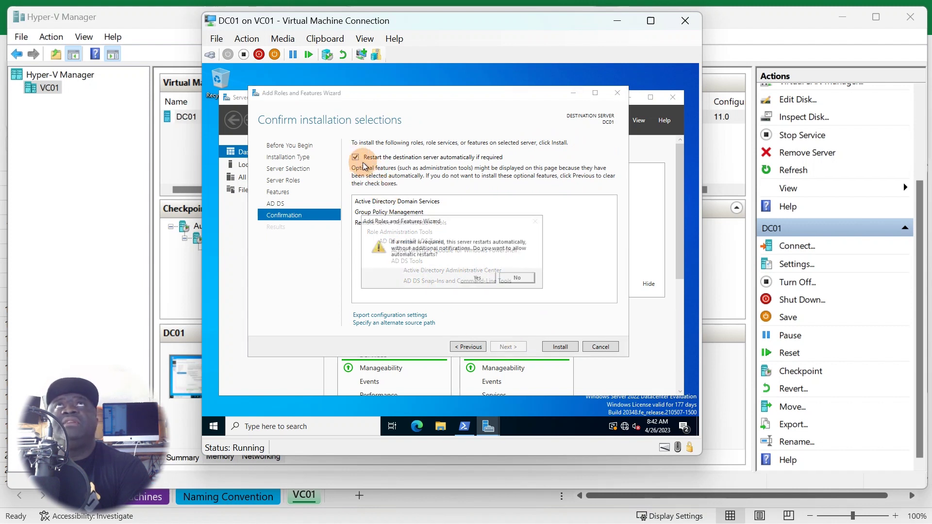
pyautogui.click(473, 278)
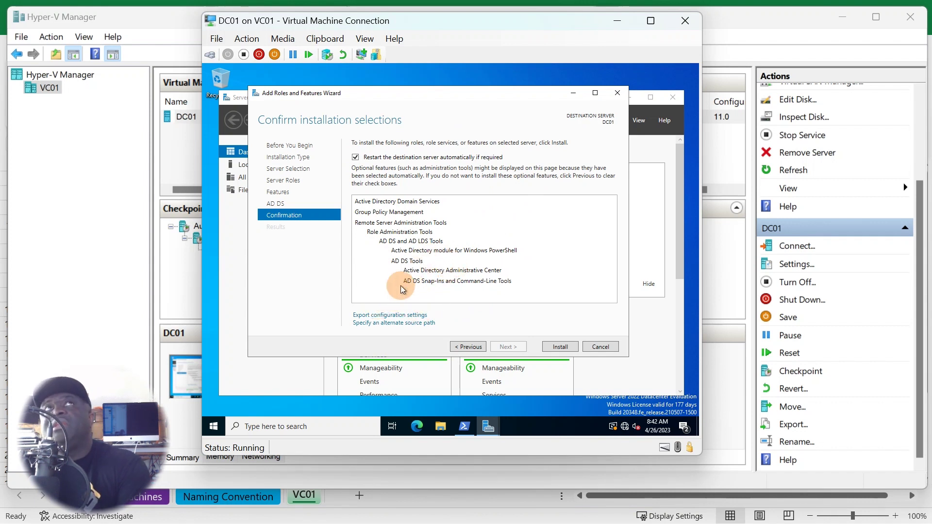
pyautogui.moveTo(373, 319)
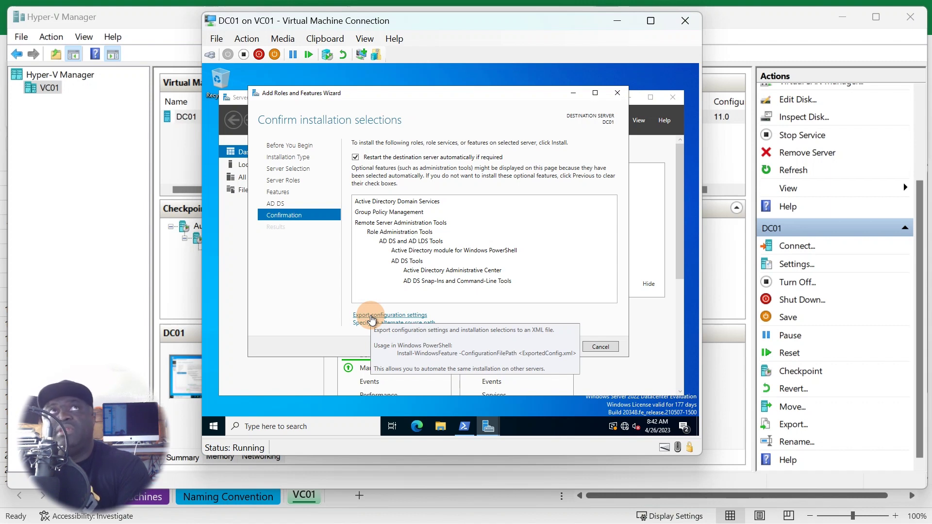
pyautogui.click(371, 316)
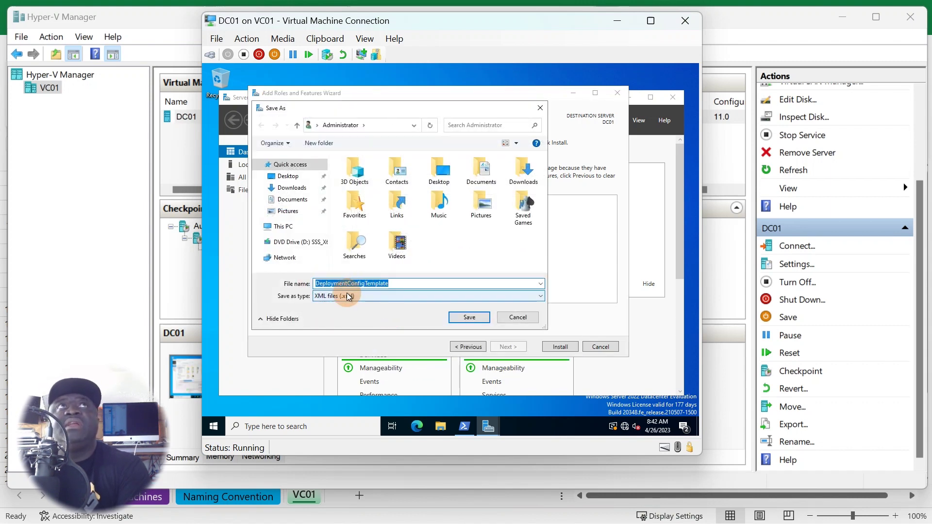
# Select the DeploymentConfigTemplate file name, then cancel the export without saving.
pyautogui.click(396, 284)
pyautogui.moveTo(397, 285); pyautogui.dragTo(309, 283)
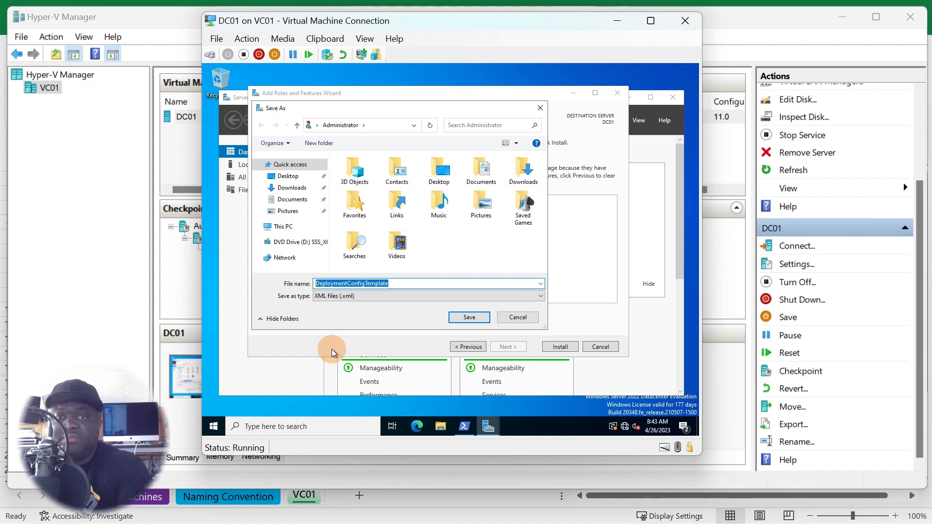
pyautogui.click(524, 320)
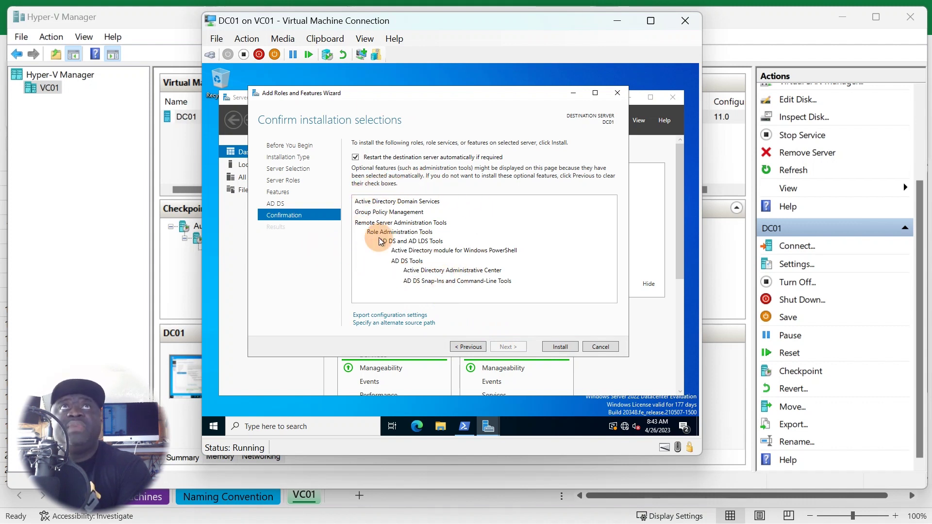
# Install the AD DS role and management tools on DC01 and wait for it to succeed.
pyautogui.click(559, 347)
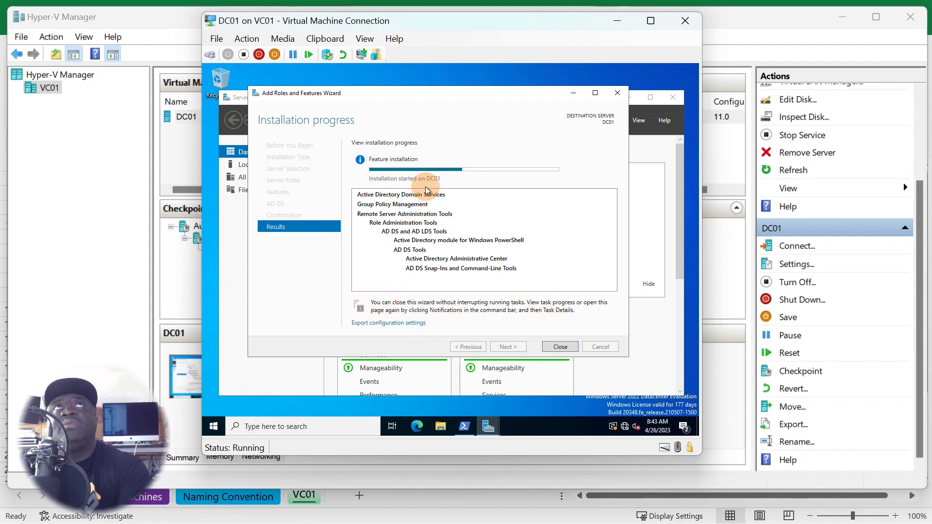
pyautogui.moveTo(534, 100); pyautogui.dragTo(566, 165)
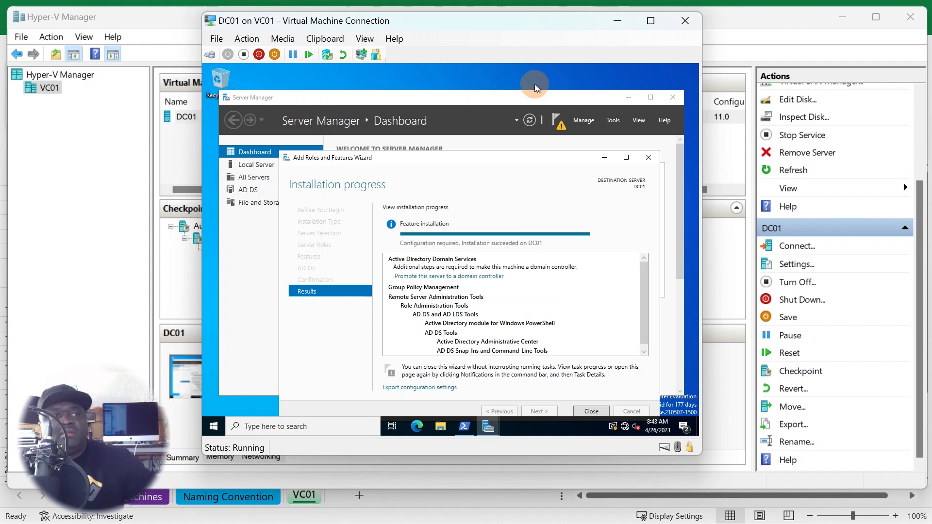
pyautogui.moveTo(487, 160); pyautogui.dragTo(486, 134)
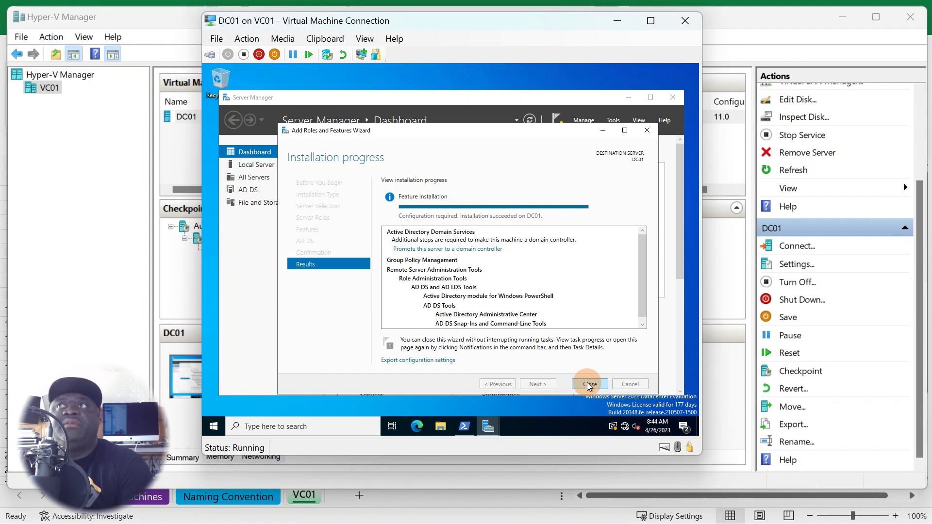
# Close the finished wizard and view Server Manager's post-deployment configuration notification for promotion.
pyautogui.click(593, 384)
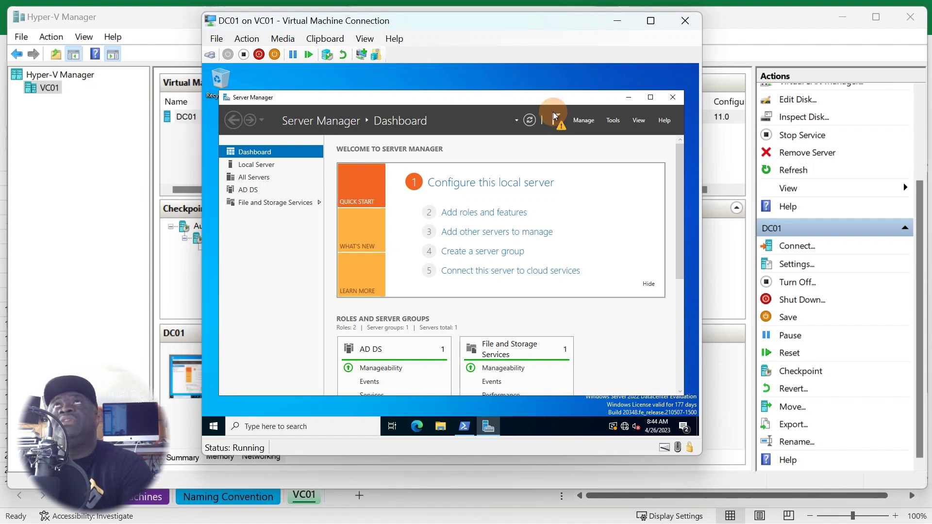
pyautogui.moveTo(548, 95); pyautogui.dragTo(560, 77)
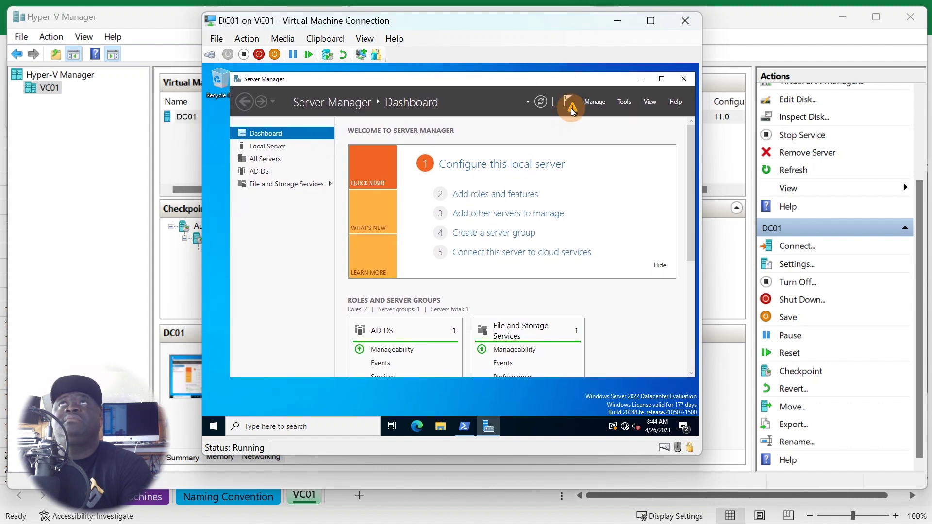
pyautogui.click(572, 109)
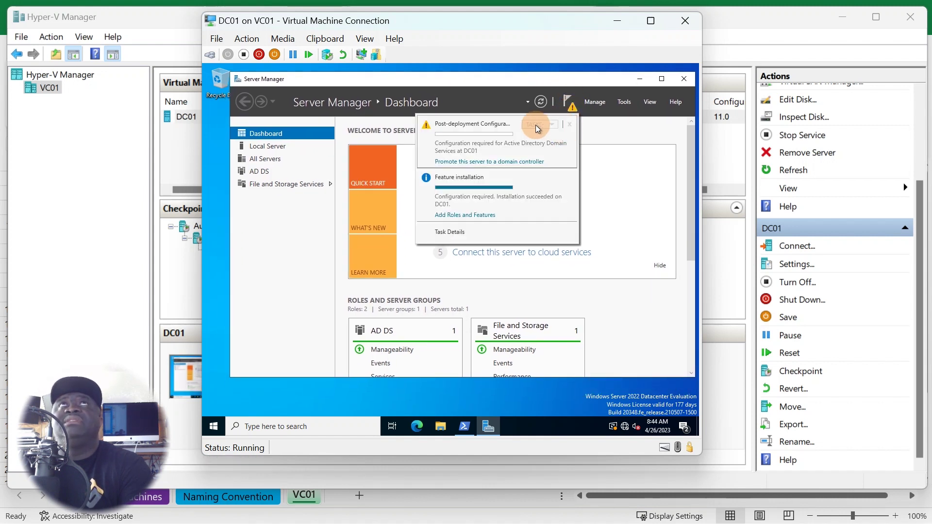
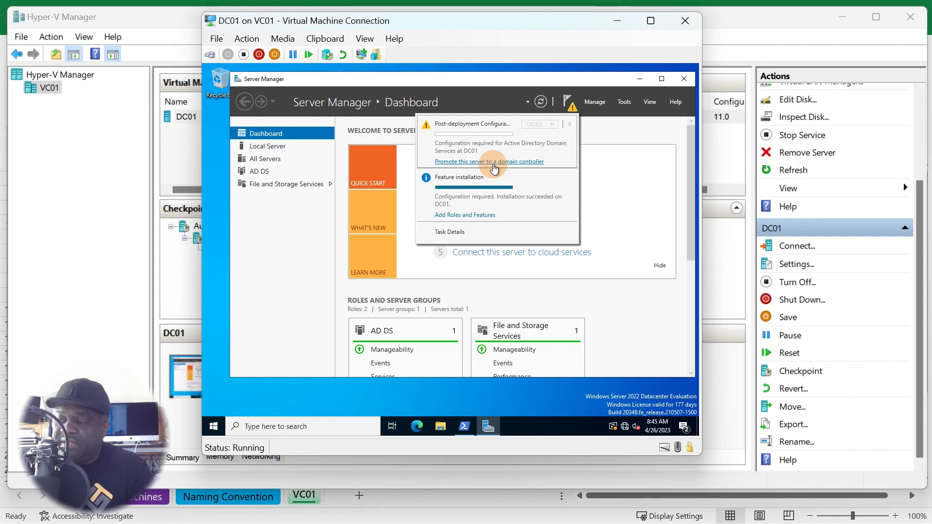
# Launch domain controller promotion and choose 'Add a new forest' as the deployment operation.
pyautogui.click(474, 163)
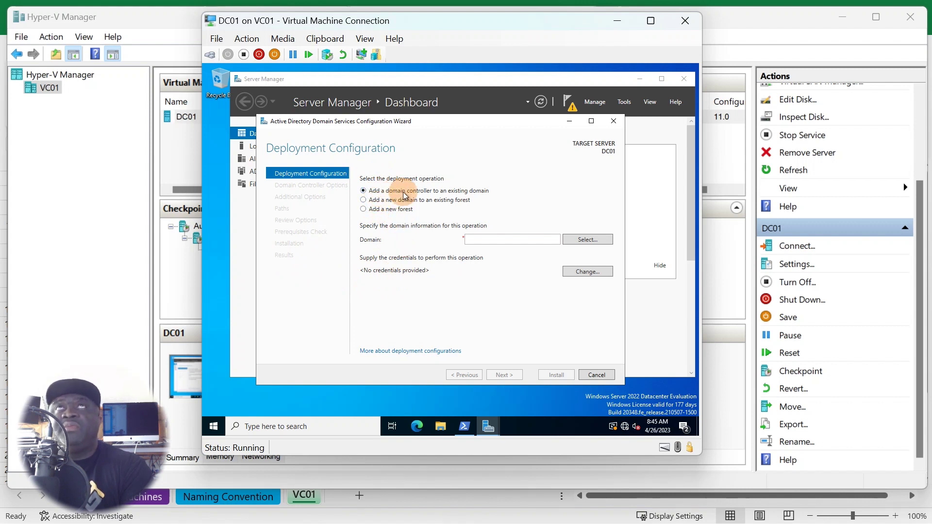
pyautogui.click(385, 210)
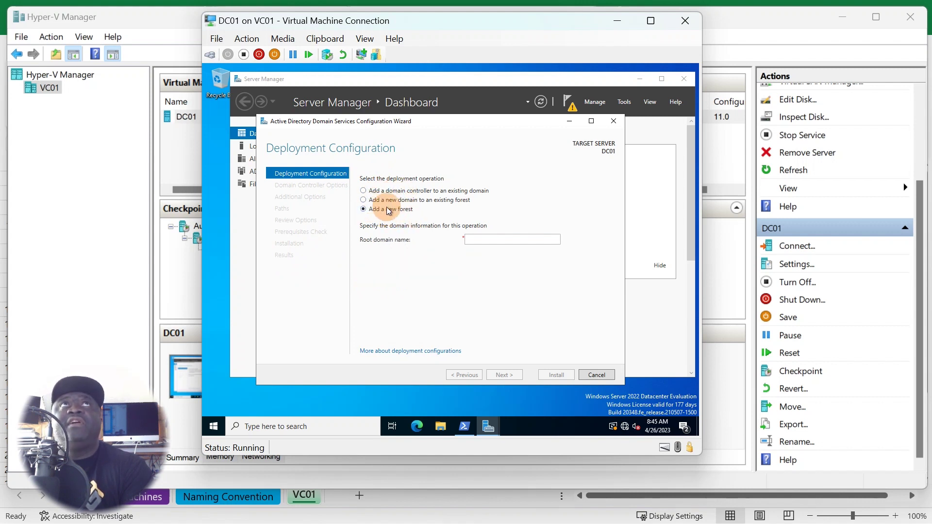
pyautogui.click(394, 193)
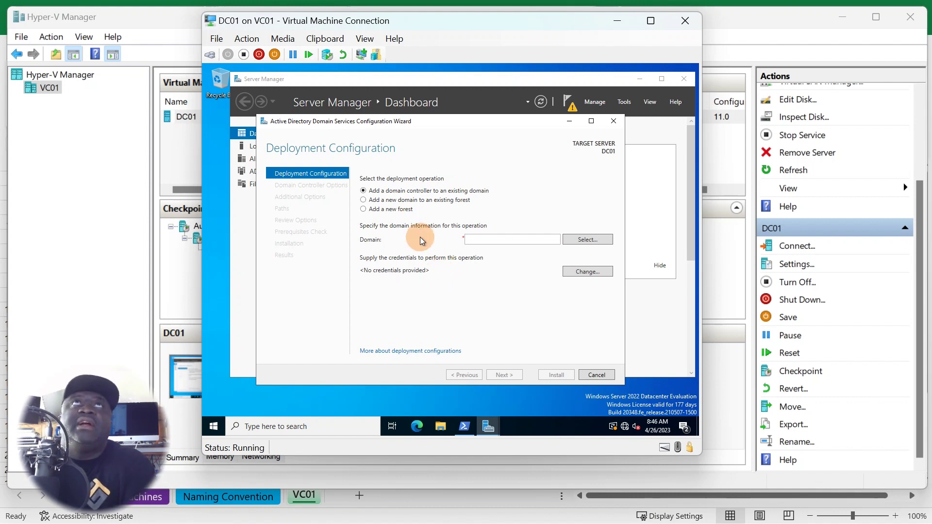
pyautogui.click(403, 210)
pyautogui.click(495, 240)
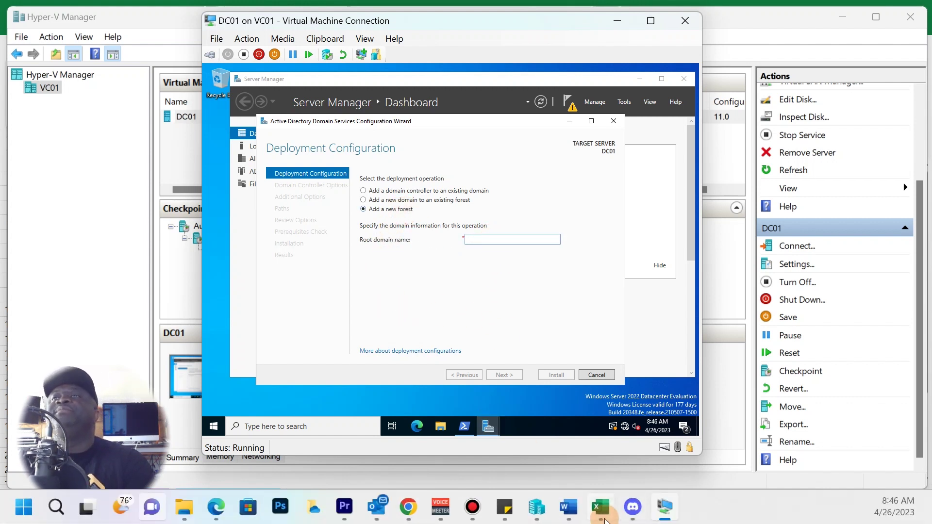
pyautogui.click(601, 507)
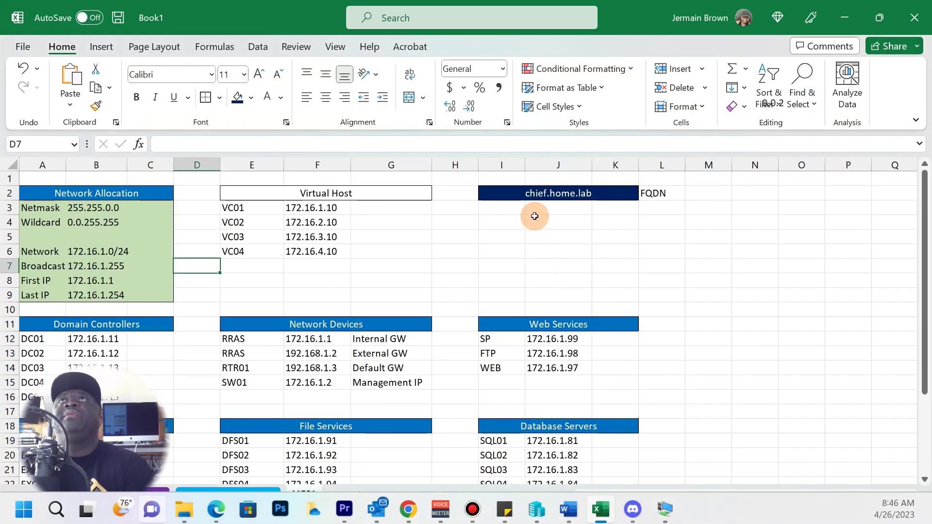
pyautogui.click(646, 193)
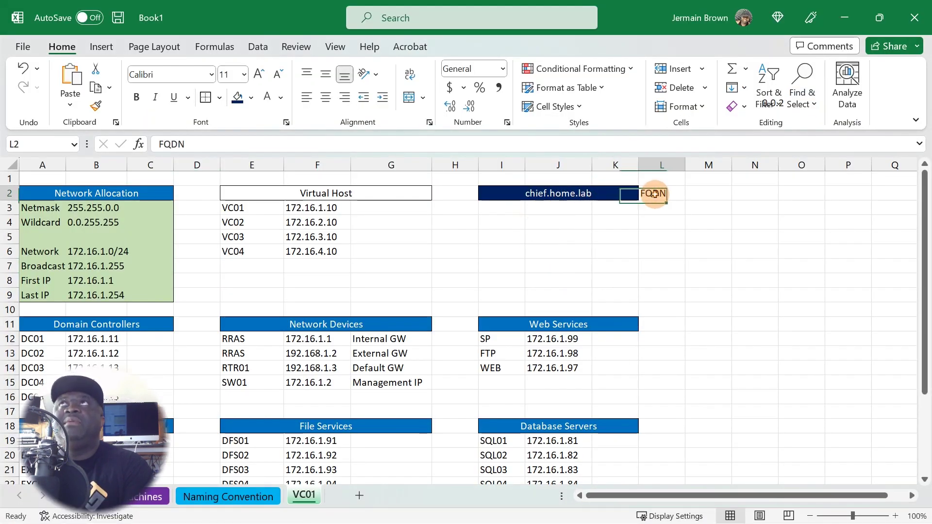
pyautogui.click(845, 18)
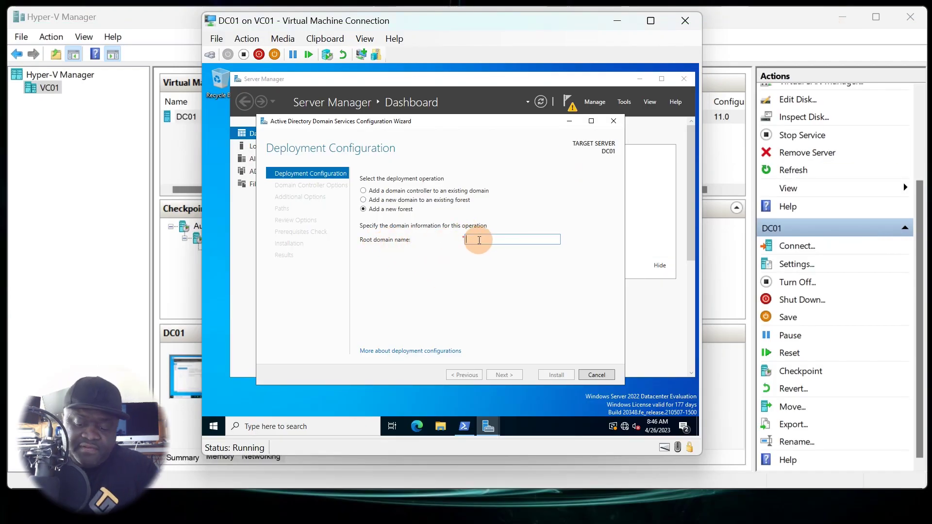
# Enter chief.home.lab as the root domain name and advance to Domain Controller Options.
pyautogui.write('chief')
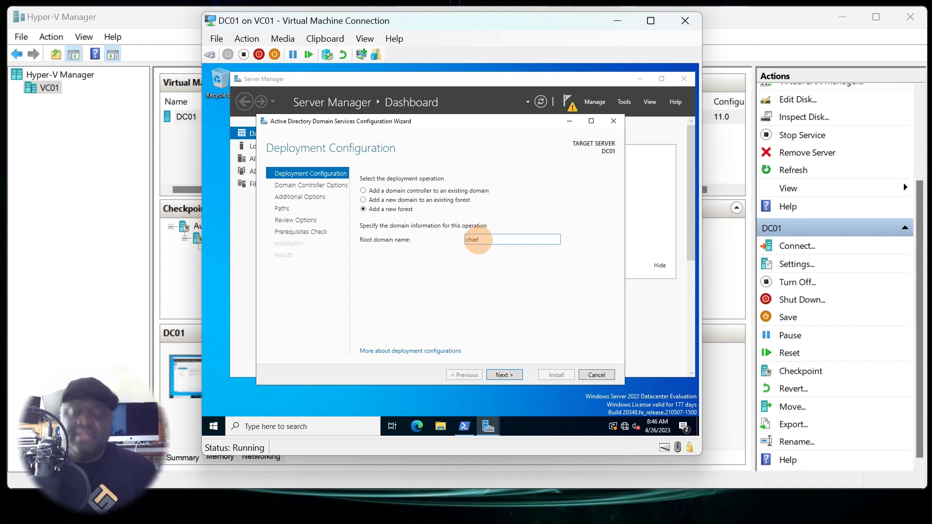
pyautogui.write('.')
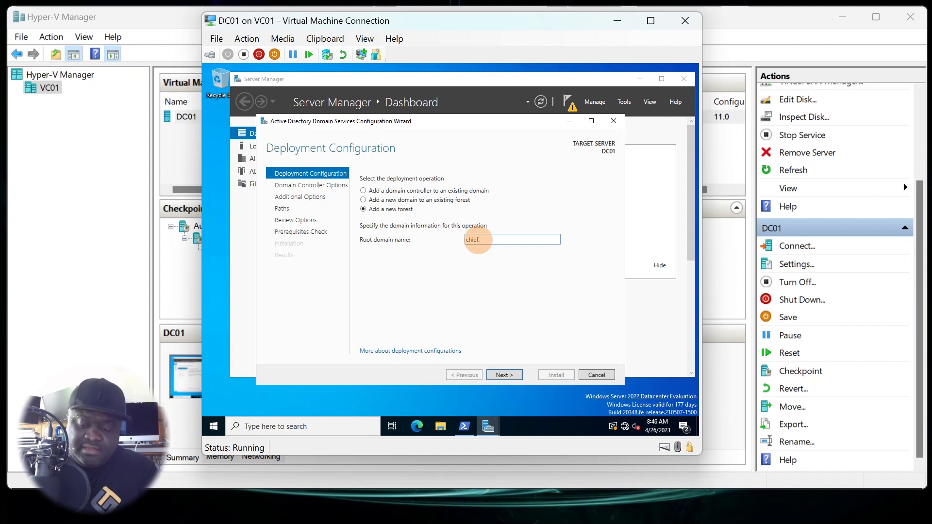
pyautogui.write('home.lab')
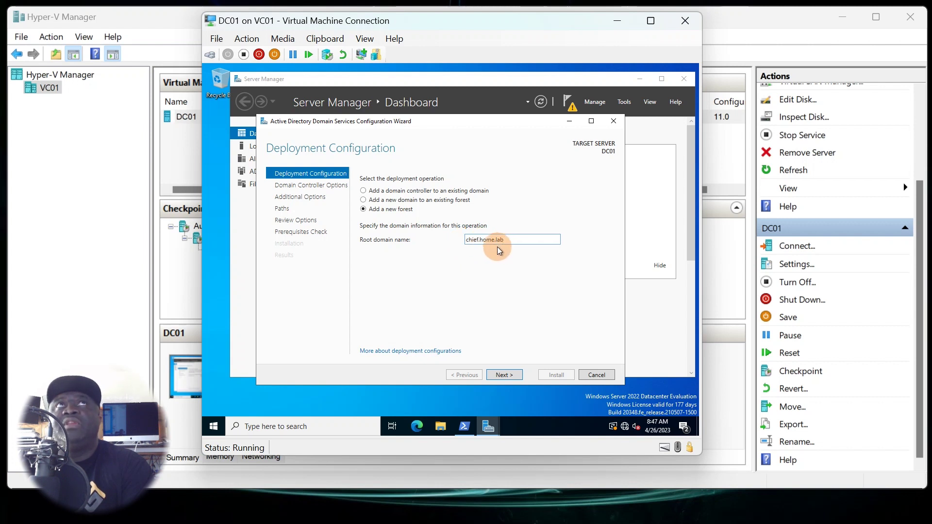
pyautogui.click(500, 375)
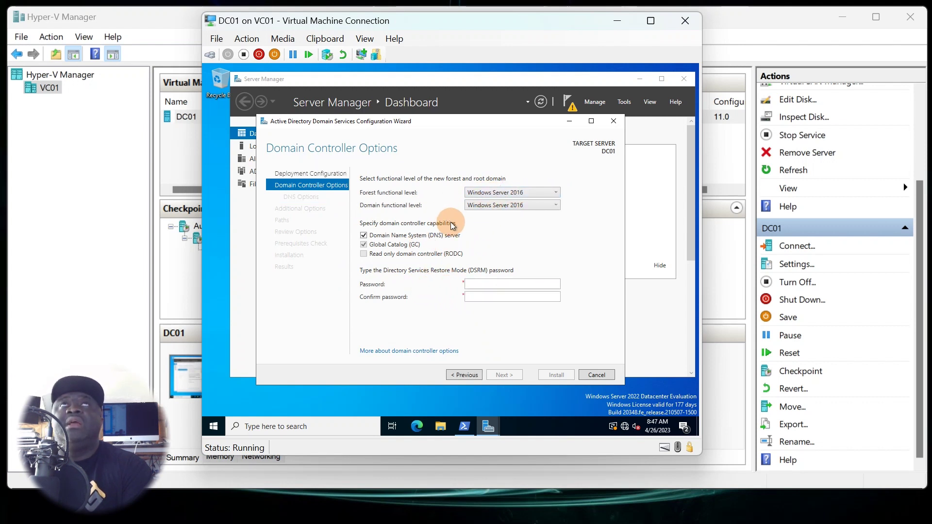
# Keep Windows Server 2016 as both the forest and domain functional level.
pyautogui.click(557, 191)
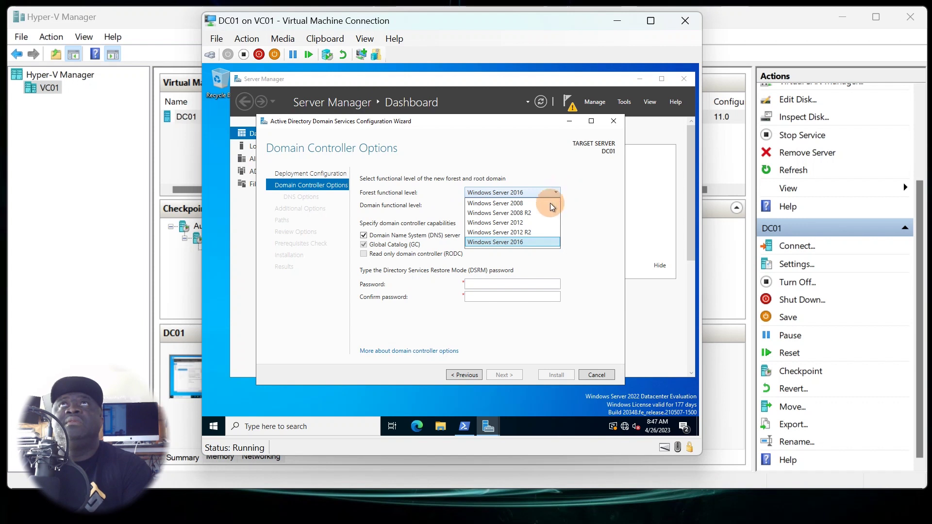
pyautogui.click(569, 226)
pyautogui.click(532, 207)
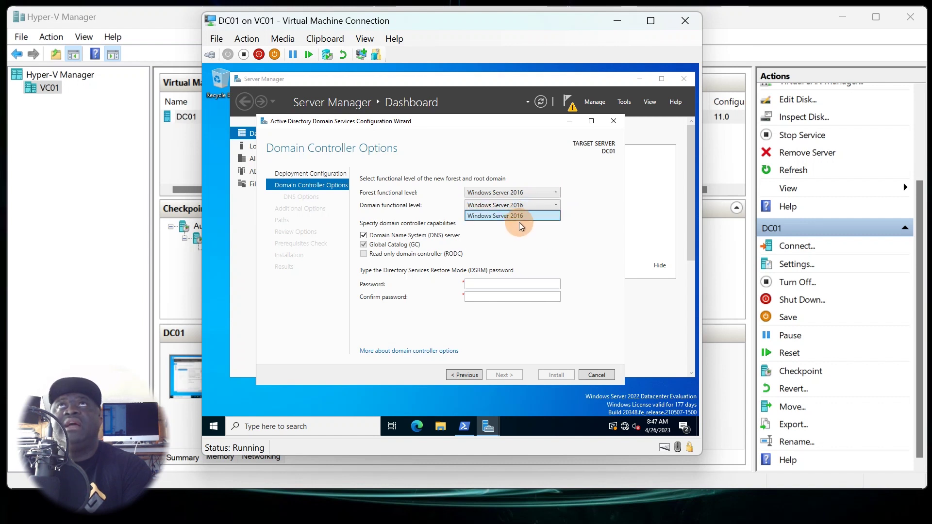
pyautogui.click(520, 222)
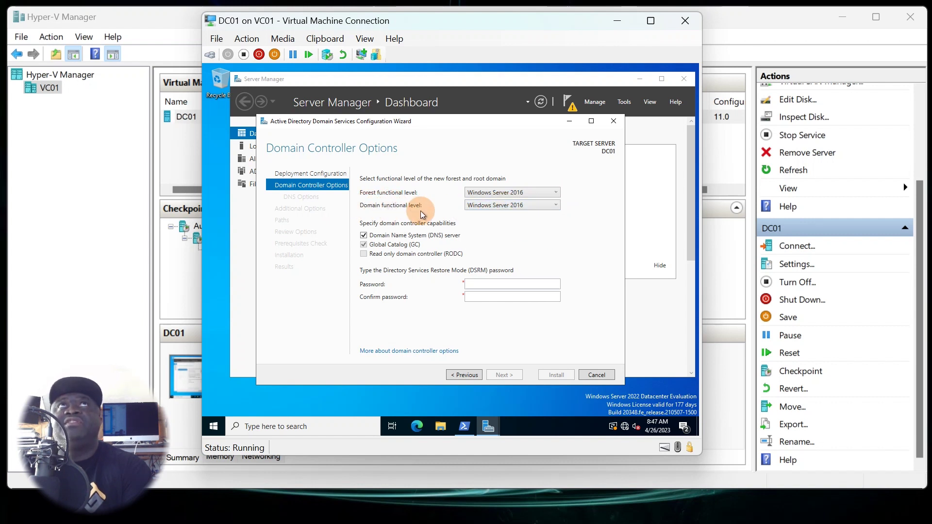
pyautogui.click(514, 193)
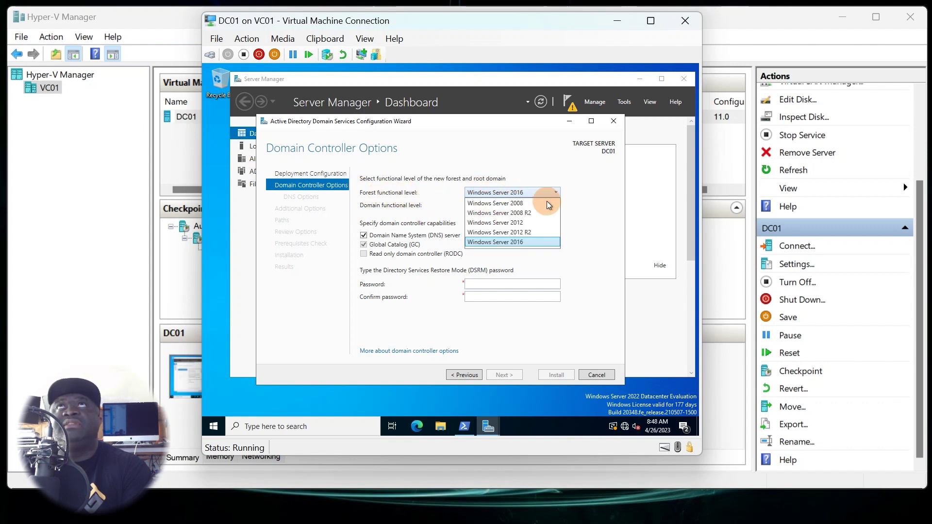
pyautogui.click(584, 238)
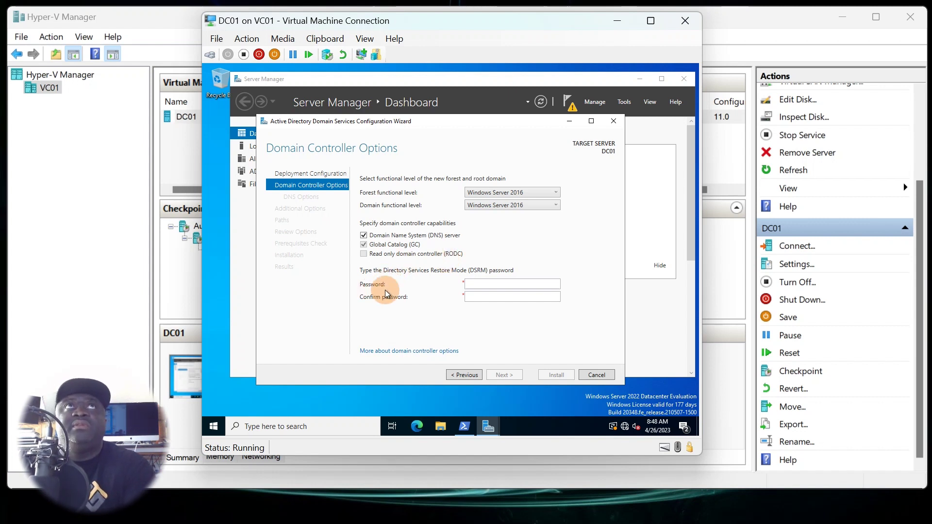
# Enter and confirm the DSRM password, then continue to DNS Options.
pyautogui.click(484, 283)
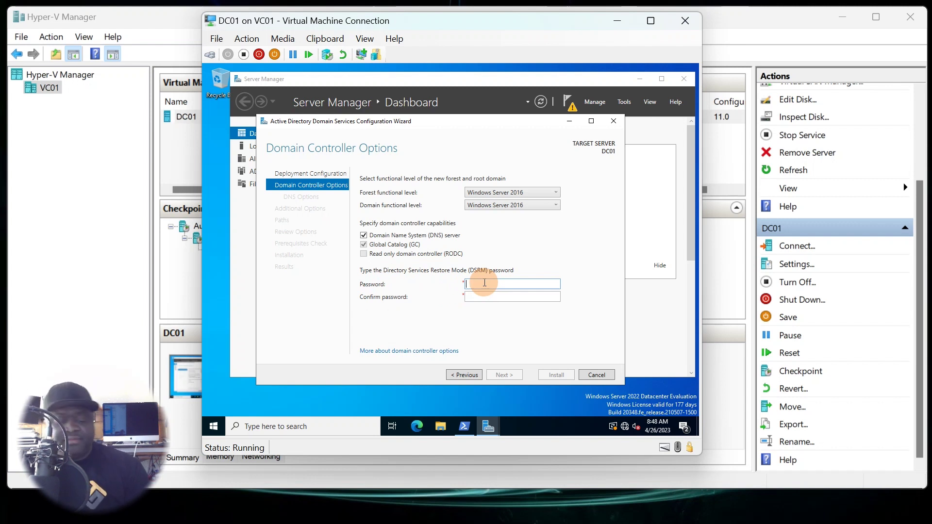
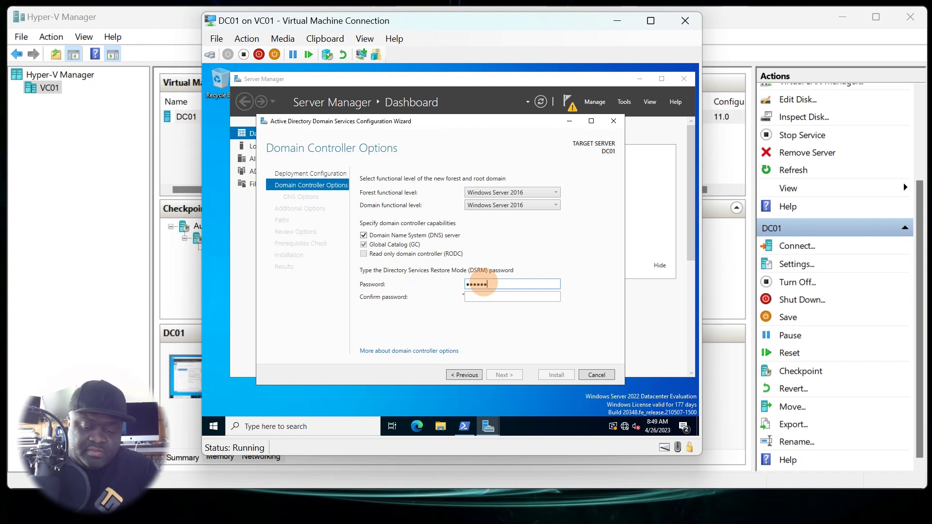
pyautogui.press('Tab')
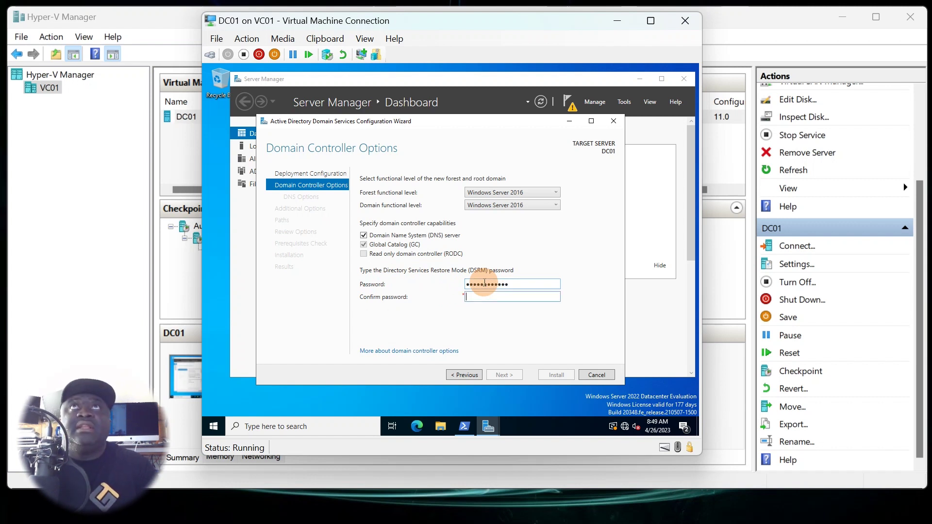
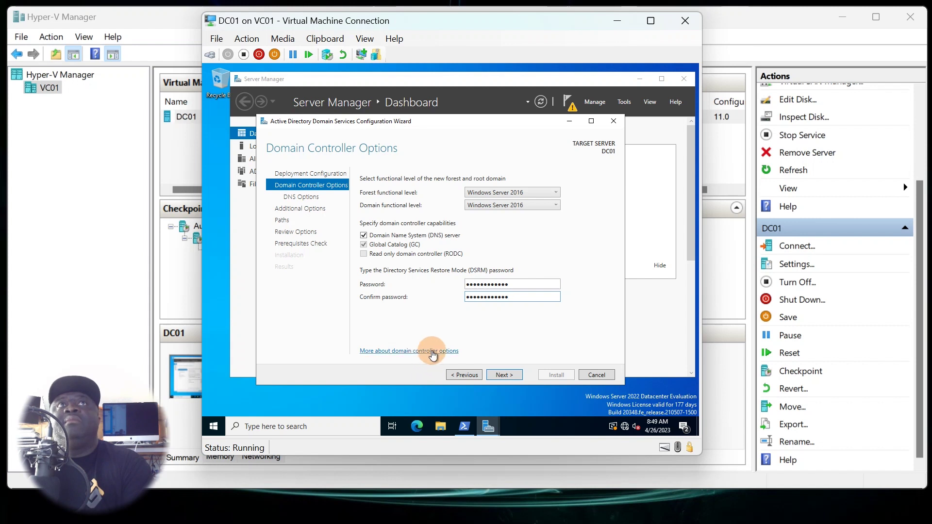
pyautogui.click(505, 376)
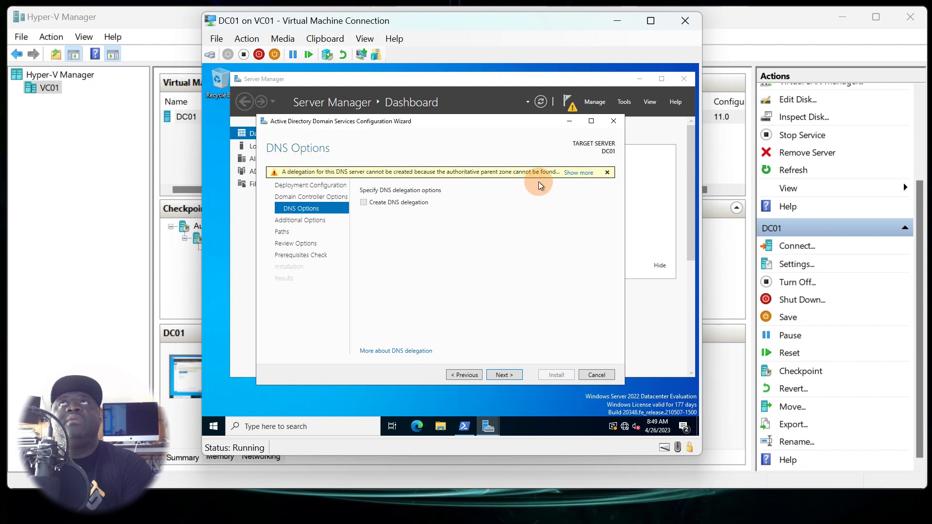
# Read and dismiss the DNS delegation warning, leaving delegation unchecked, and continue.
pyautogui.click(578, 173)
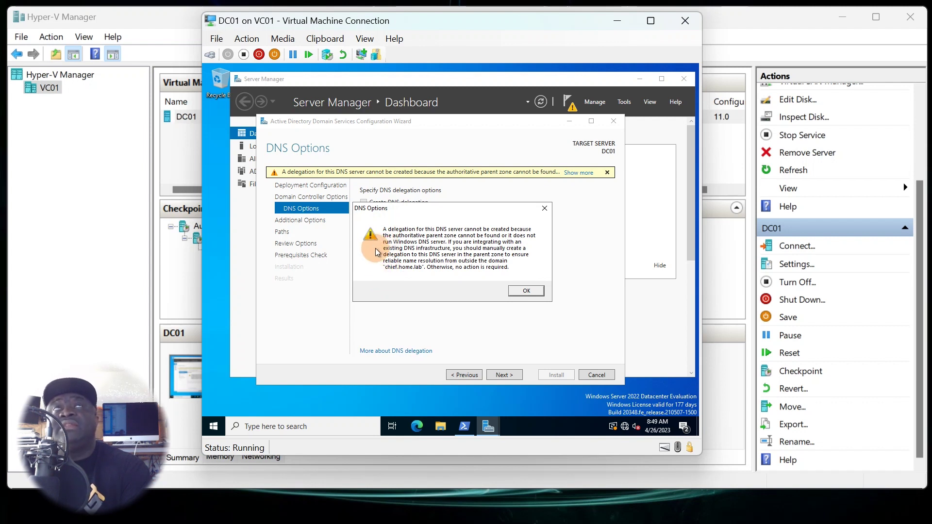
pyautogui.click(526, 291)
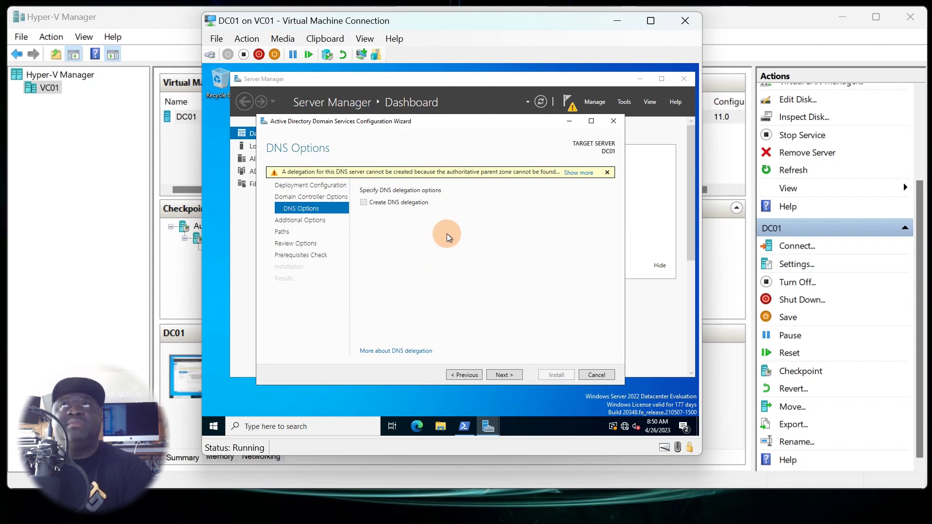
pyautogui.click(514, 376)
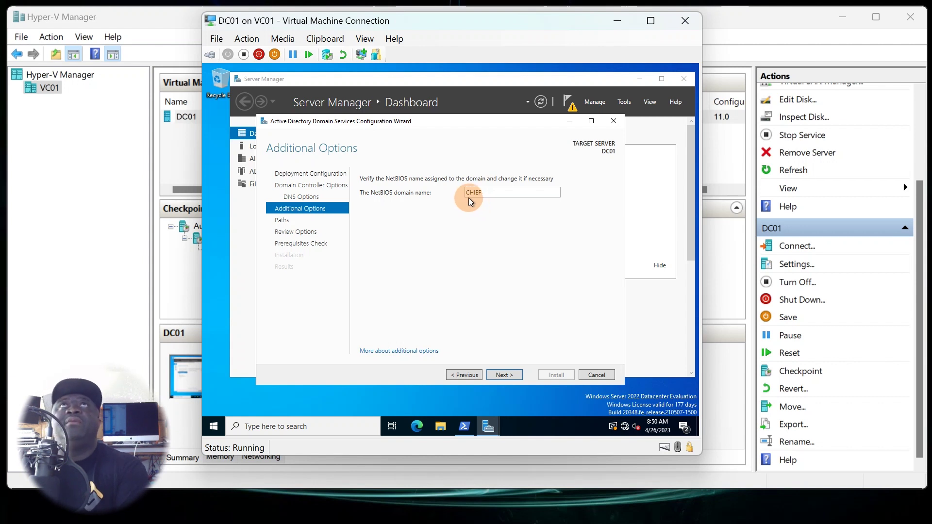
# Verify the proposed NetBIOS domain name CHIEF and accept it.
pyautogui.doubleClick(494, 194)
pyautogui.click(496, 195)
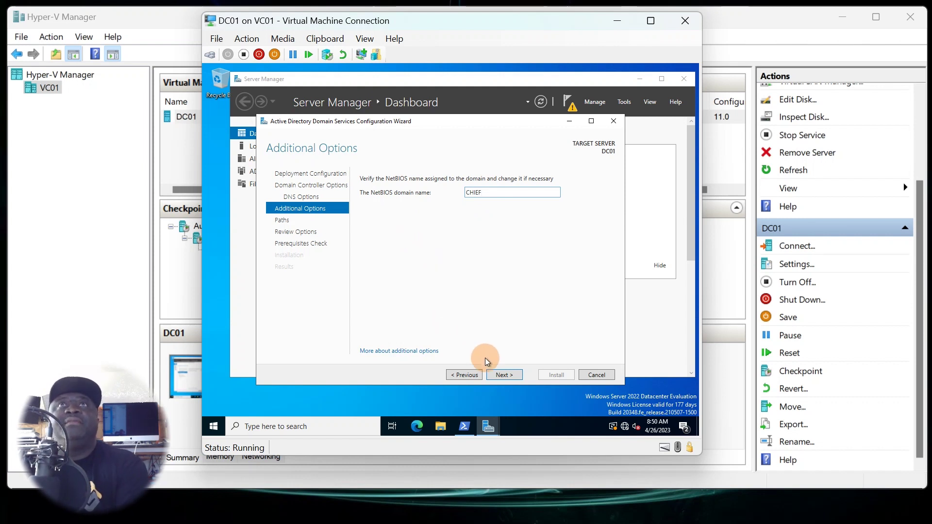
pyautogui.click(505, 375)
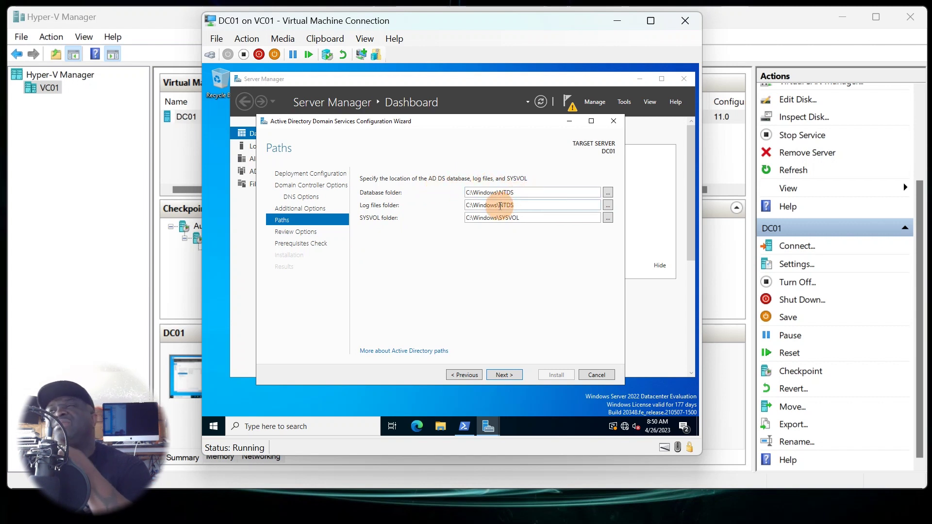
# Review the Paths page, leaving NTDS and SYSVOL folders at their C:\Windows defaults.
pyautogui.doubleClick(469, 193)
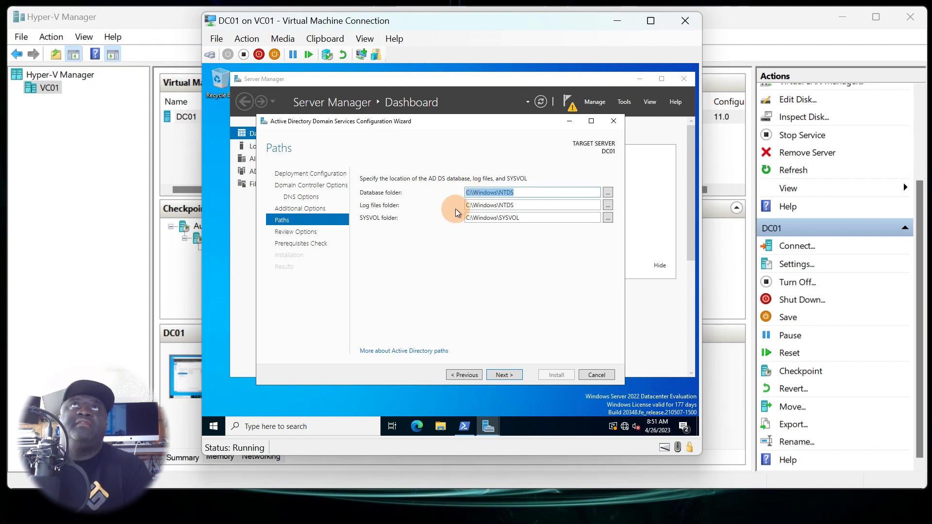
pyautogui.click(473, 254)
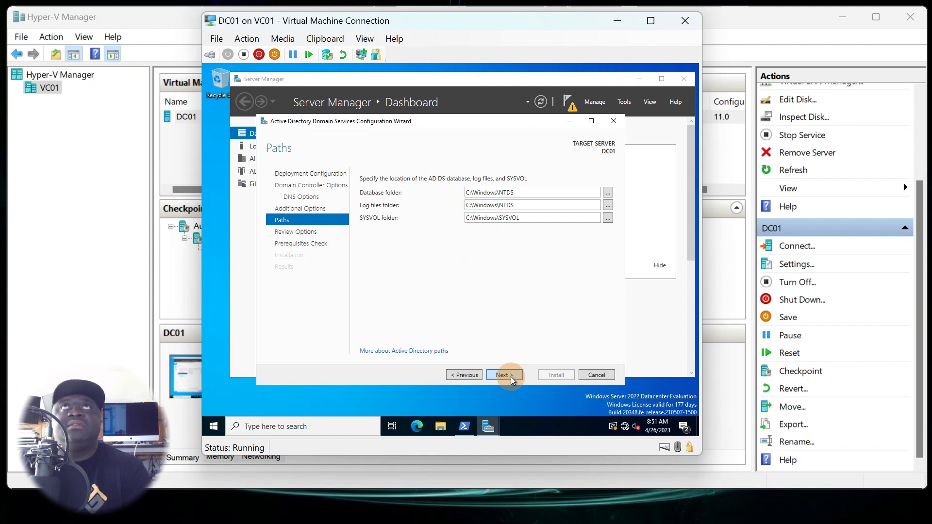
# Advance to Review Options and view the generated Install-ADDSForest PowerShell script.
pyautogui.click(505, 376)
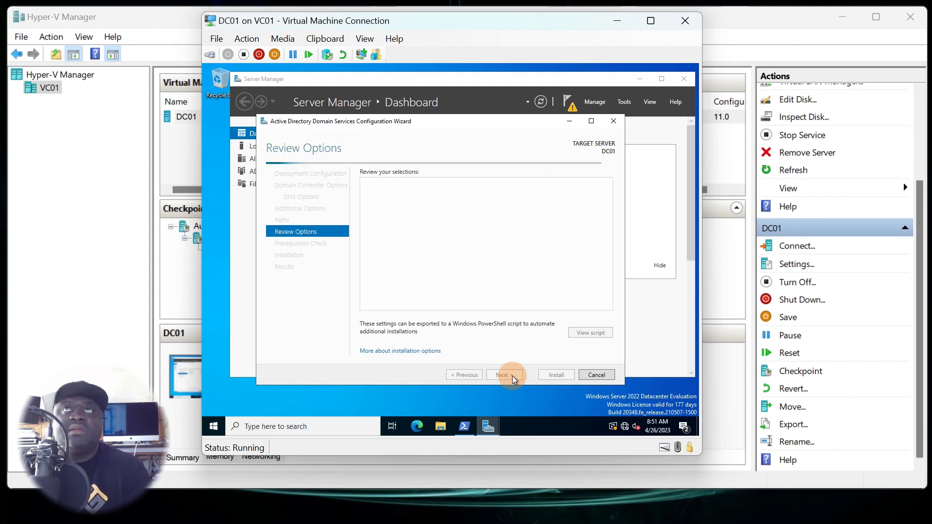
pyautogui.moveTo(608, 216); pyautogui.dragTo(611, 293)
pyautogui.click(598, 333)
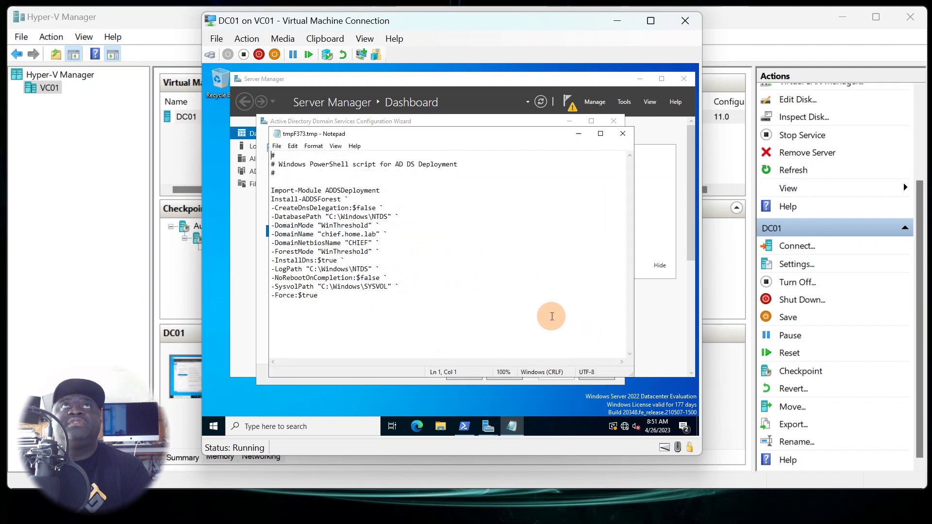
pyautogui.moveTo(354, 136); pyautogui.dragTo(409, 172)
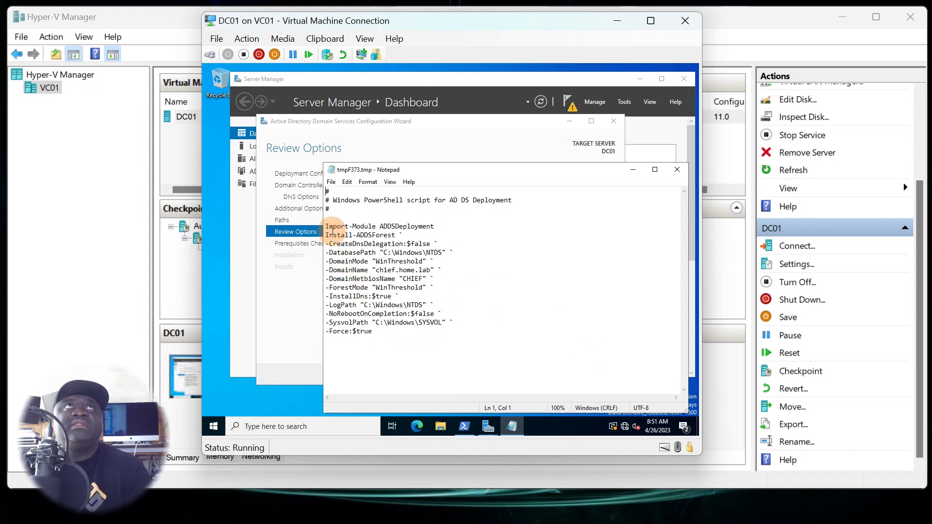
pyautogui.moveTo(326, 227); pyautogui.dragTo(459, 344)
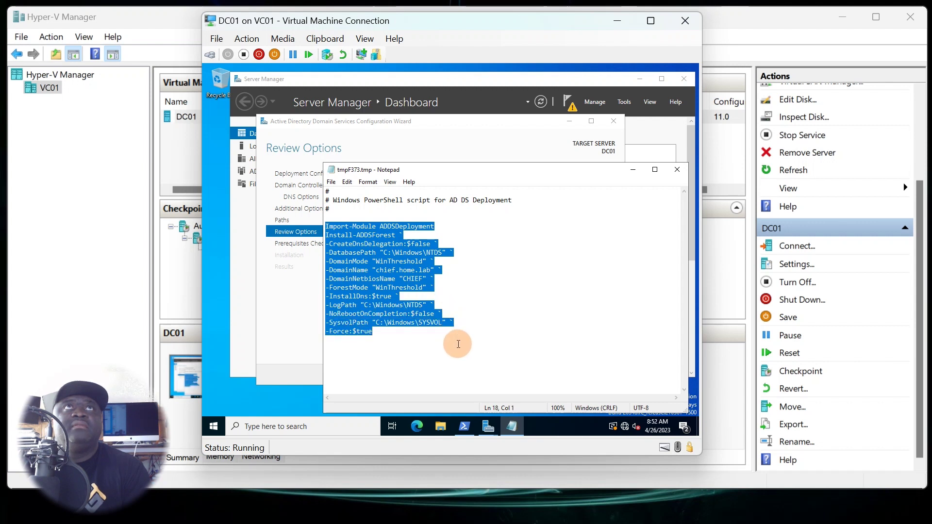
pyautogui.click(469, 368)
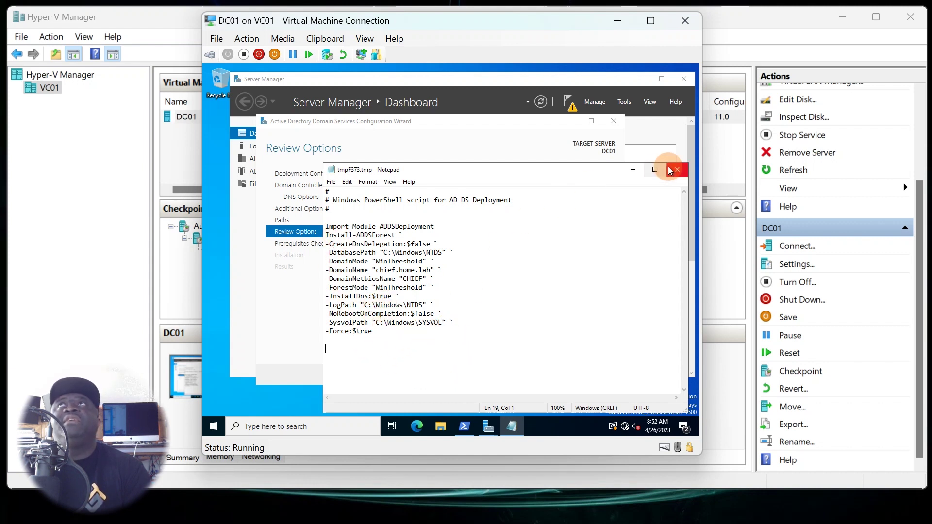
# Save the script tmpF373.tmp to the Desktop and close Notepad.
pyautogui.click(332, 182)
pyautogui.click(359, 236)
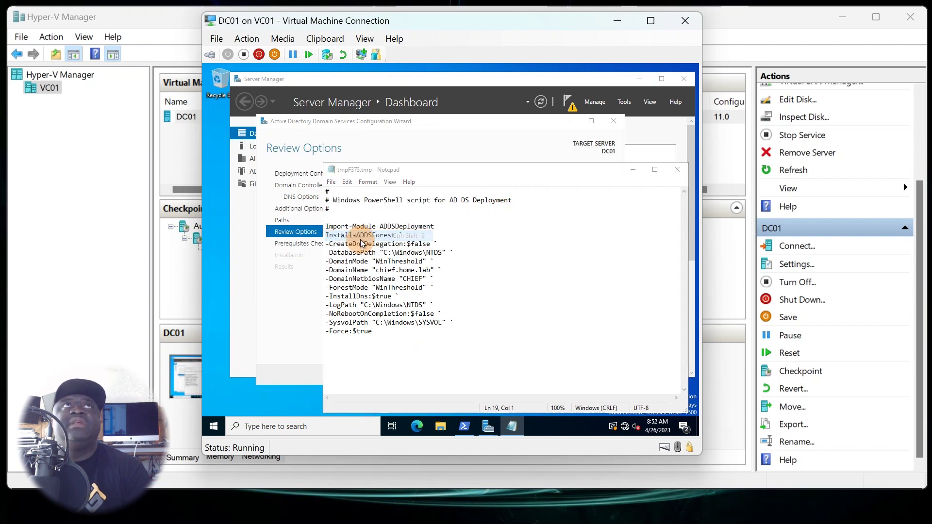
pyautogui.click(363, 242)
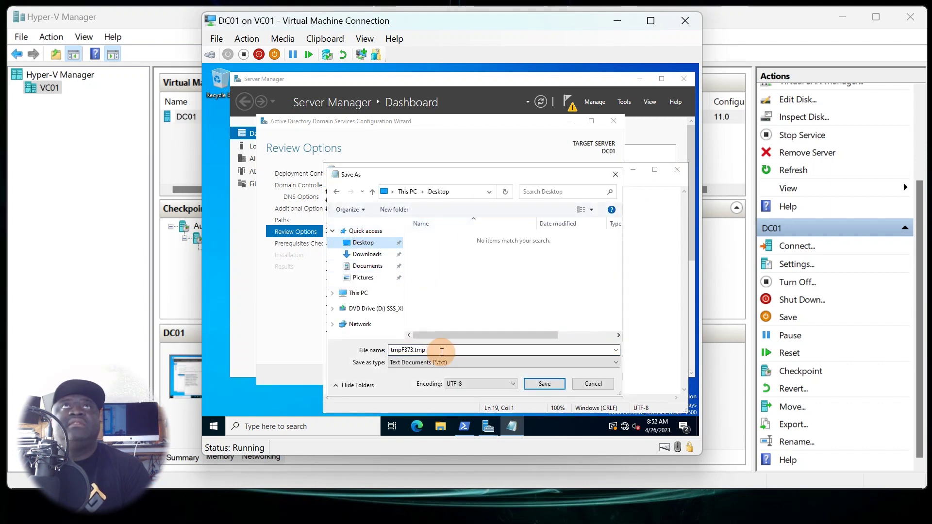
pyautogui.click(532, 387)
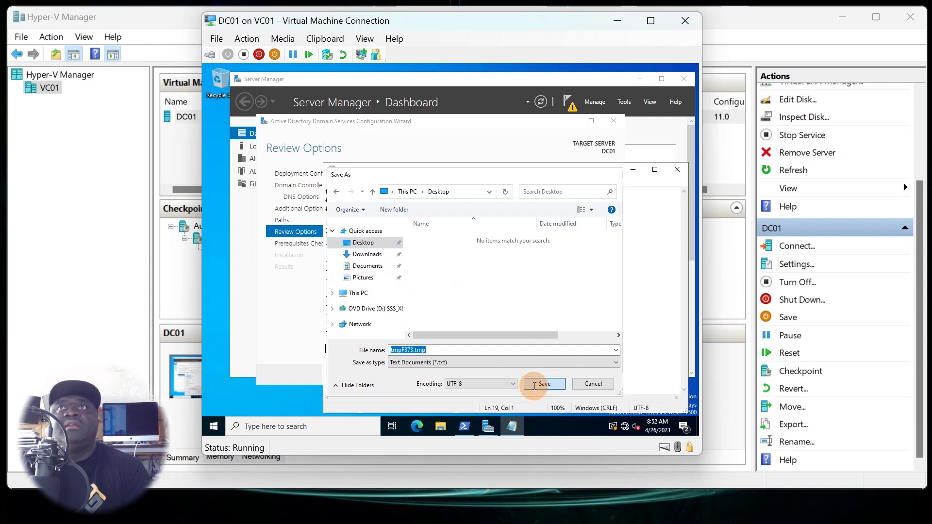
pyautogui.click(677, 171)
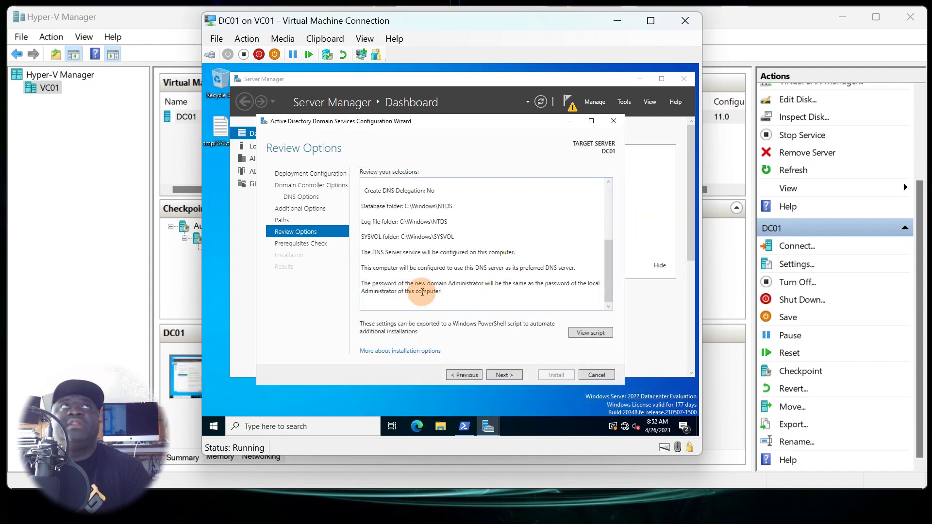
# Run the prerequisites check and, once it passes, start the AD DS installation.
pyautogui.click(505, 374)
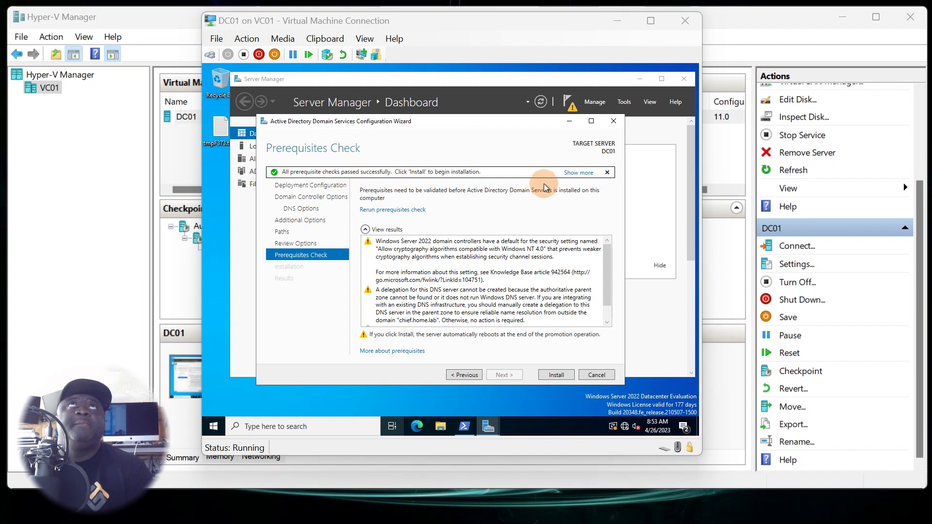
pyautogui.click(558, 374)
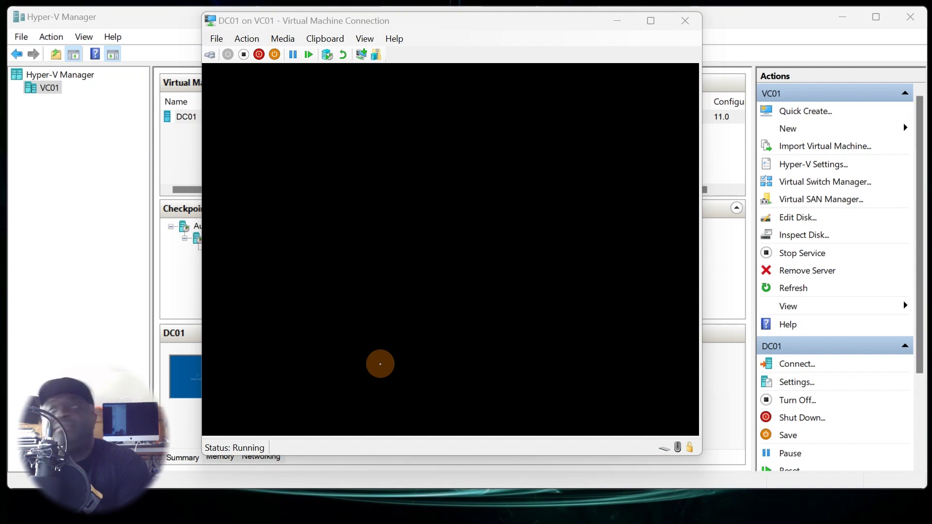
# After the server reboots, close the DC01 Virtual Machine Connection window.
pyautogui.moveTo(302, 501)
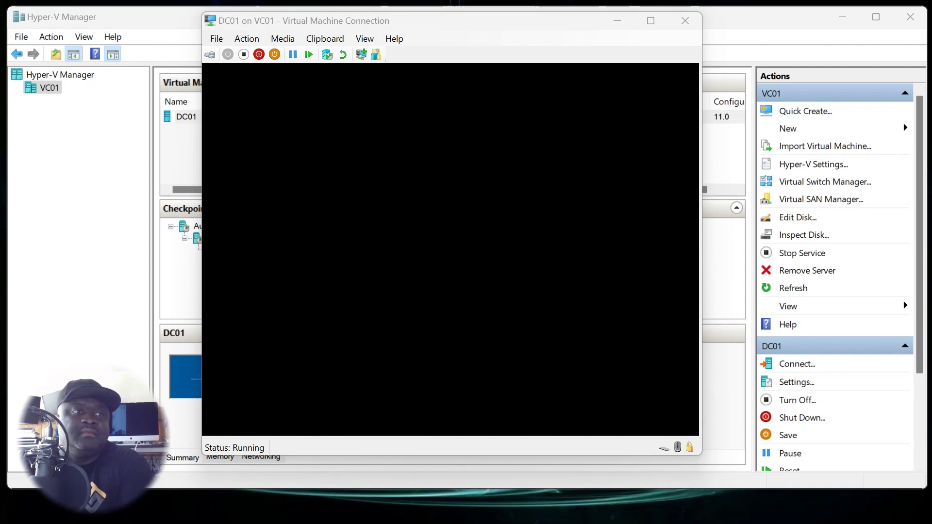
pyautogui.hotkey('alt', 'F4')
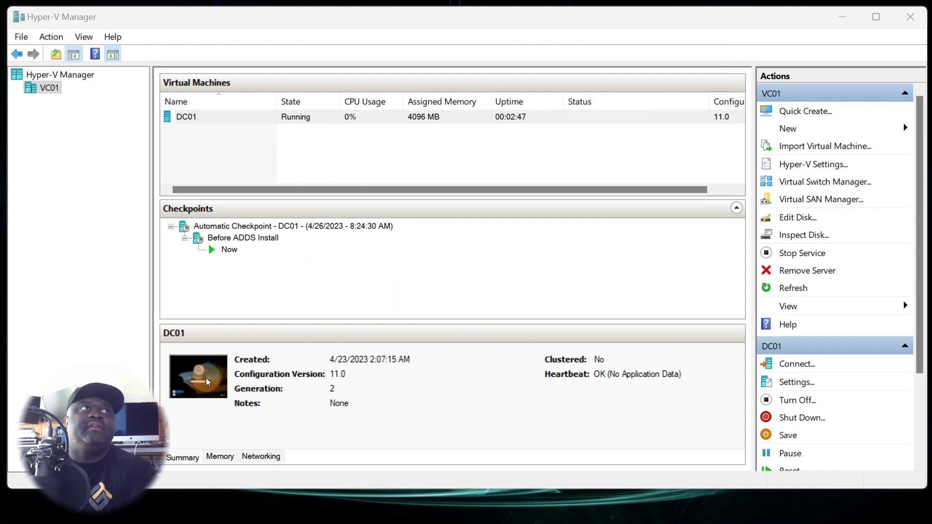
# Reconnect to DC01 from Hyper-V Manager and reposition its connection window.
pyautogui.click(301, 116)
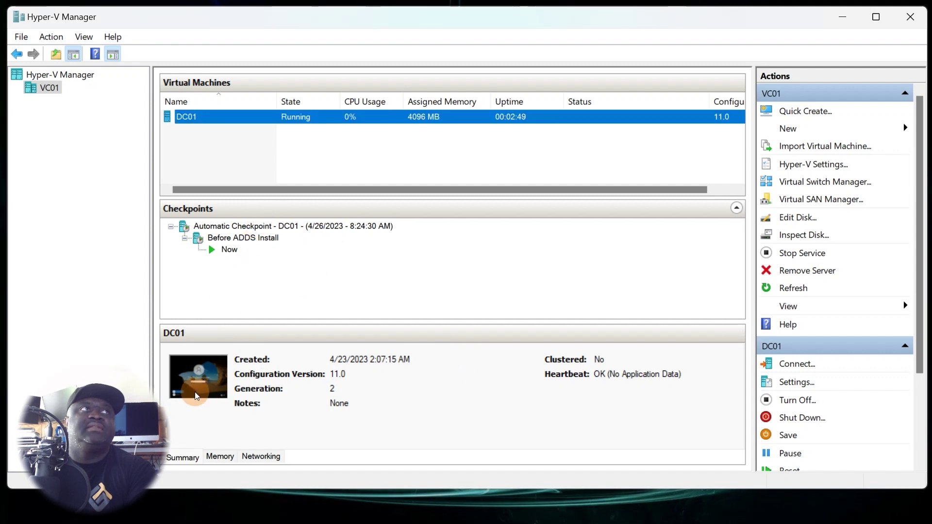
pyautogui.doubleClick(309, 119)
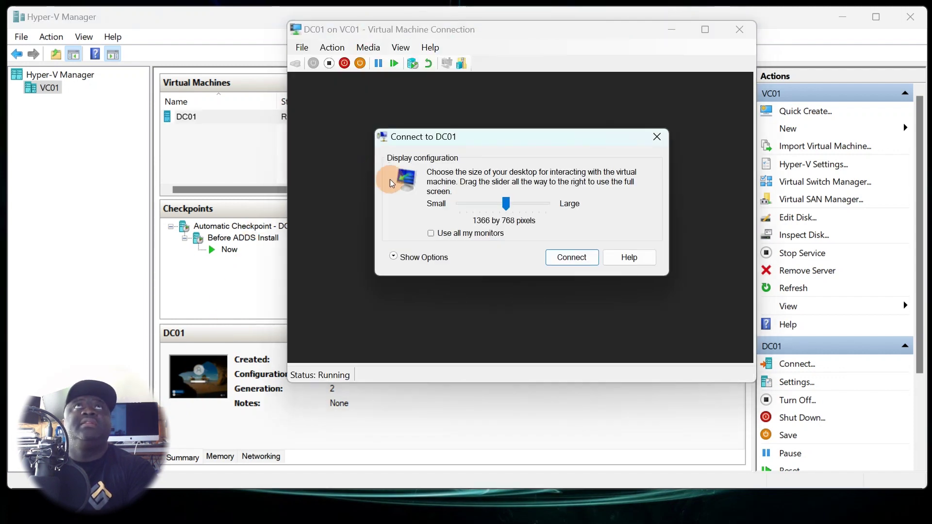
pyautogui.click(547, 253)
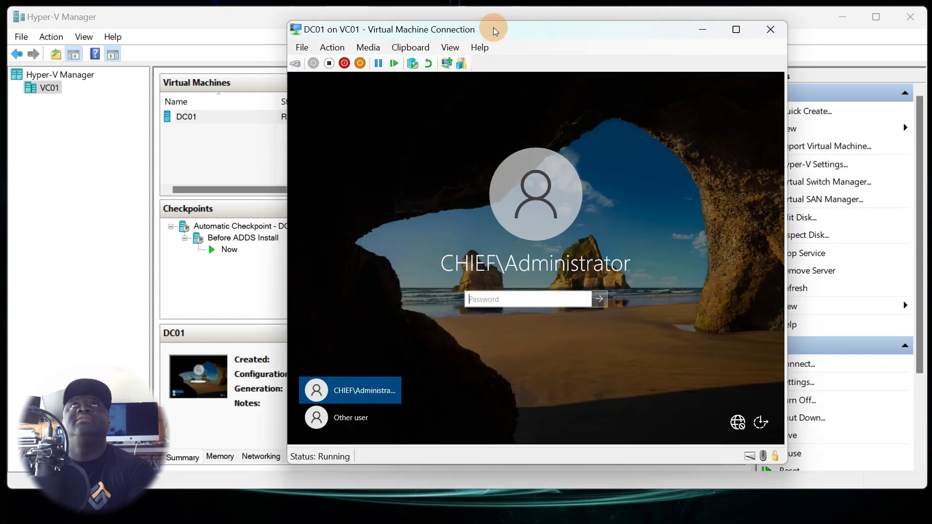
pyautogui.moveTo(494, 27); pyautogui.dragTo(433, 21)
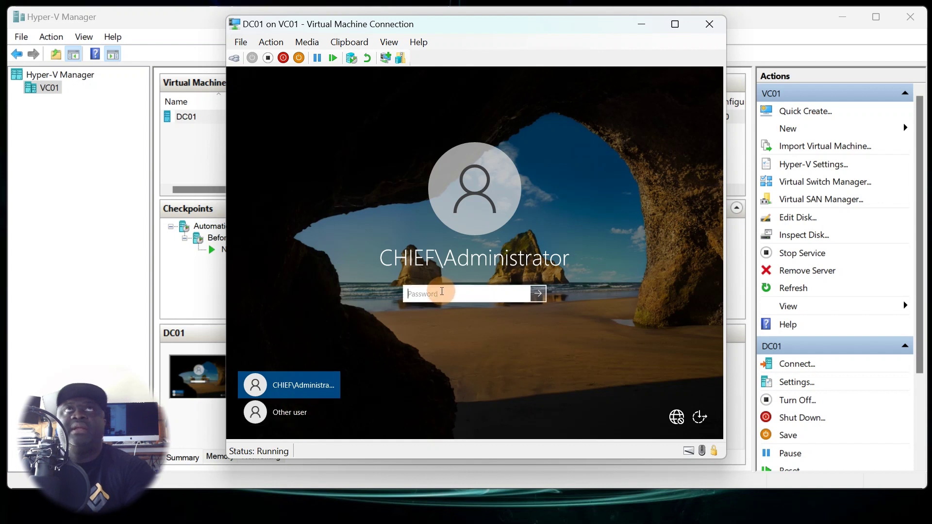
# Sign in to DC01 as Administrator, dismiss the Windows Admin Center pop-up, and enlarge Server Manager.
pyautogui.write('••••••••••')
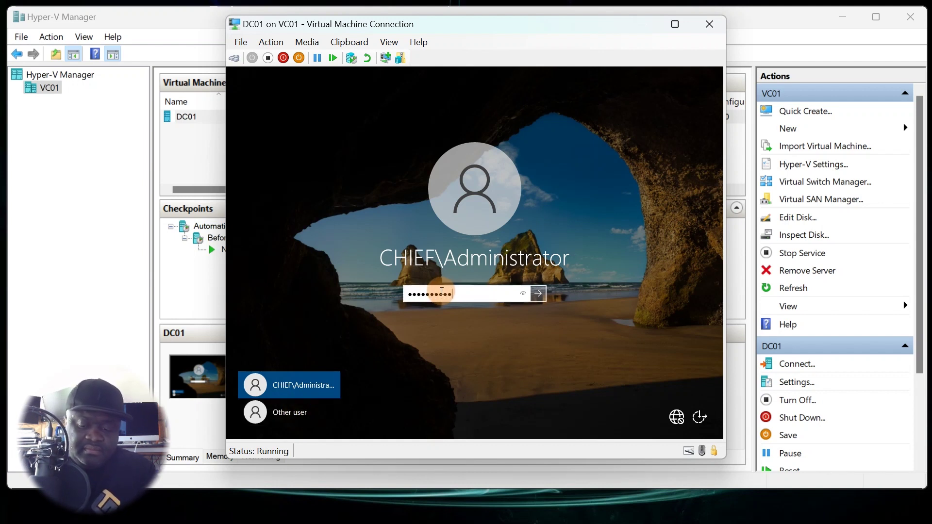
pyautogui.press('Return')
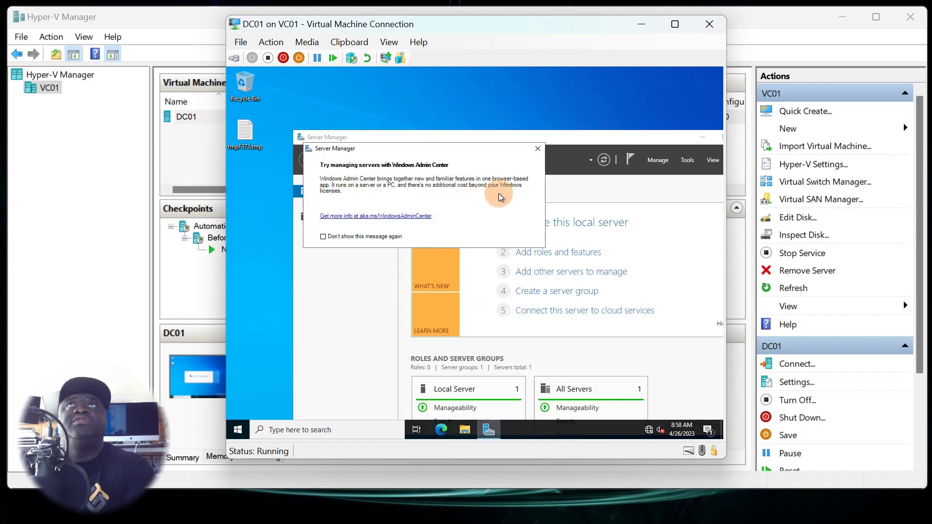
pyautogui.click(538, 149)
pyautogui.moveTo(557, 137); pyautogui.dragTo(516, 89)
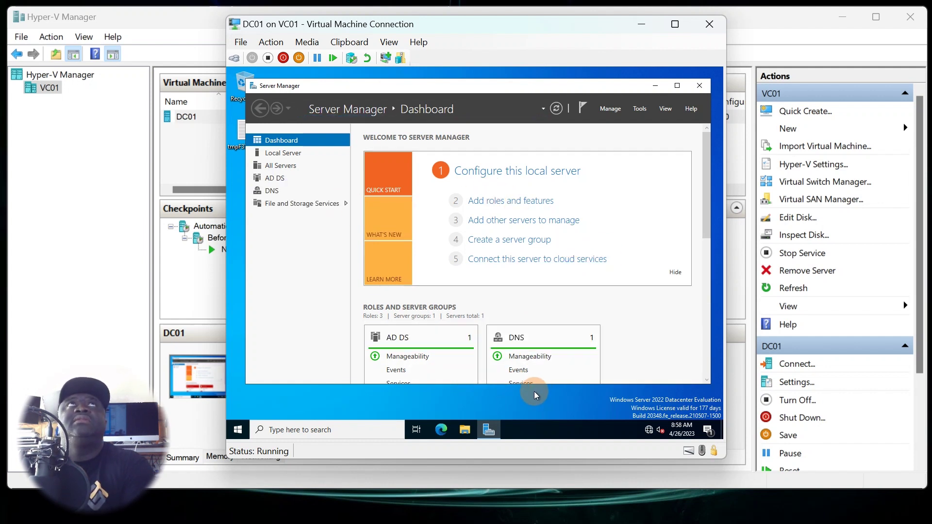
pyautogui.moveTo(607, 385); pyautogui.dragTo(610, 415)
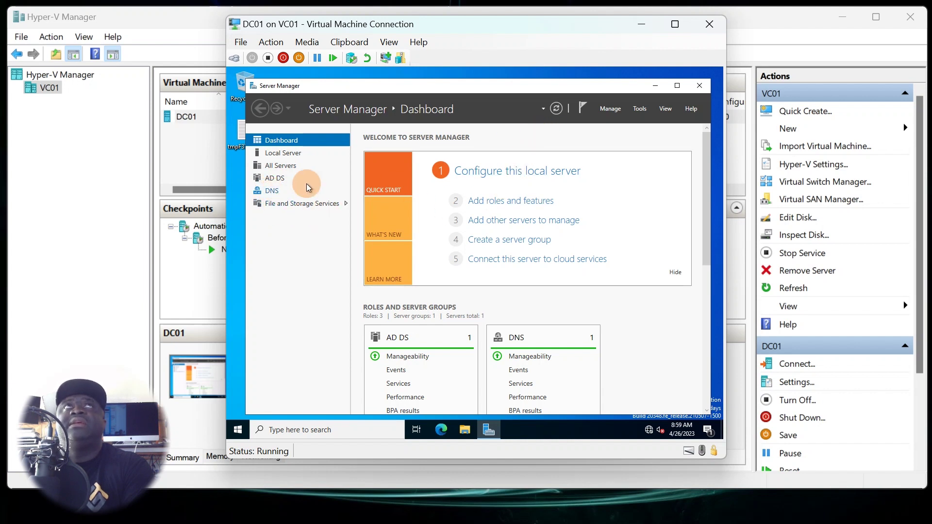
# Open the AD DS page in Server Manager and scroll through its contents.
pyautogui.click(276, 179)
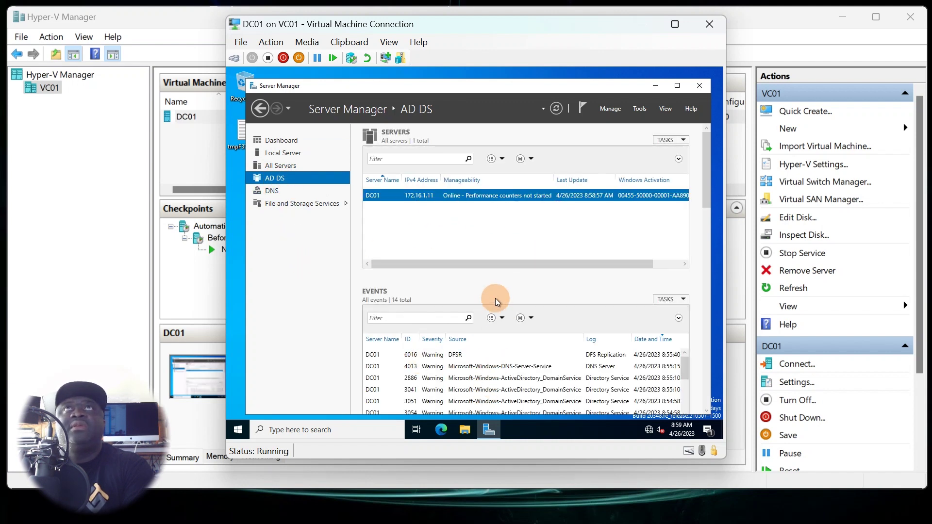
pyautogui.scroll(-1, 506, 367)
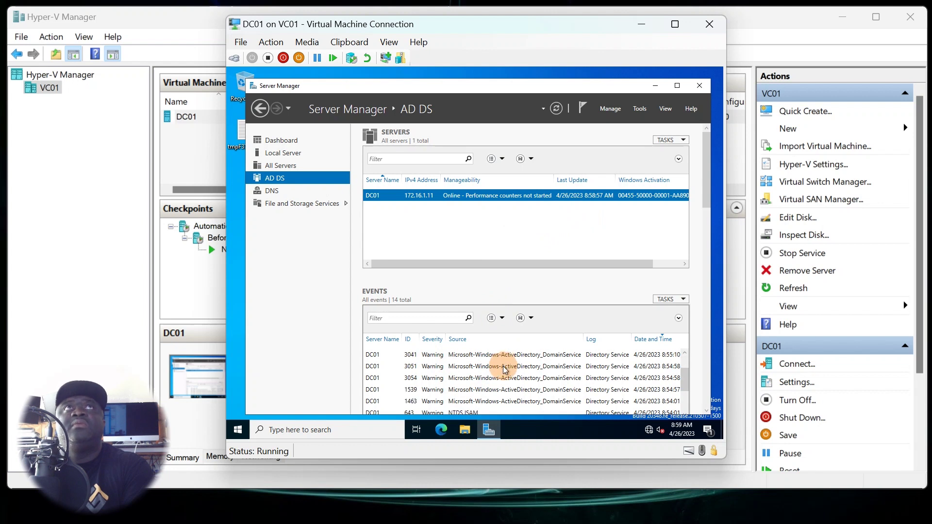
pyautogui.scroll(-2, 502, 368)
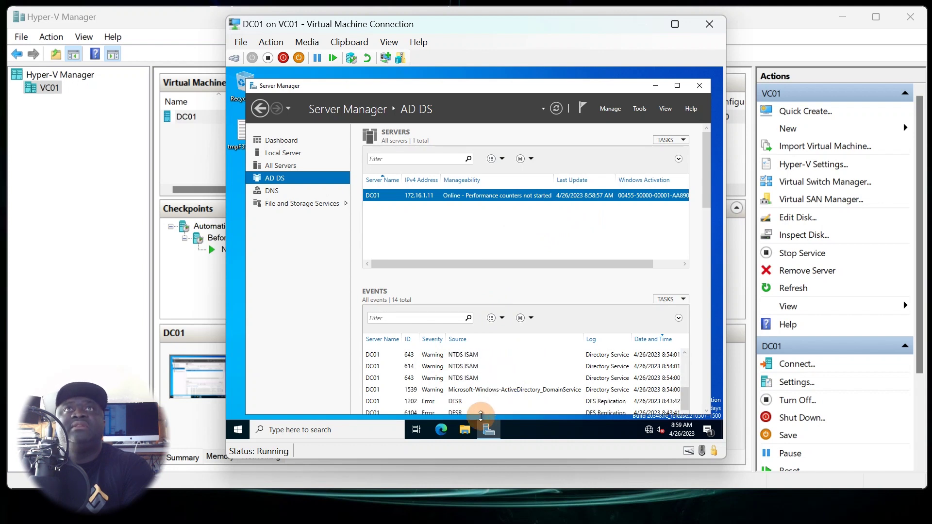
pyautogui.scroll(3, 475, 403)
# Inspect the details of the DFSR 6016, DNS 4013 and 1463 directory service events.
pyautogui.click(460, 357)
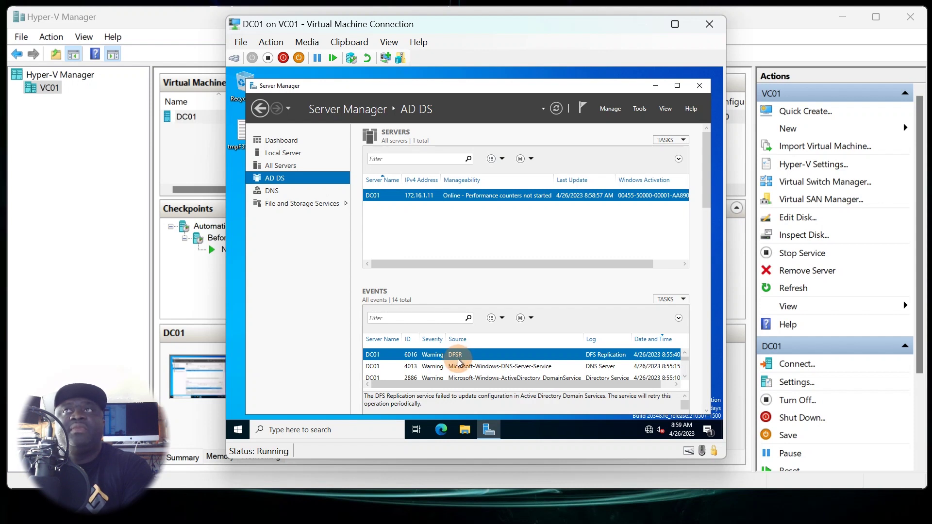
pyautogui.click(462, 367)
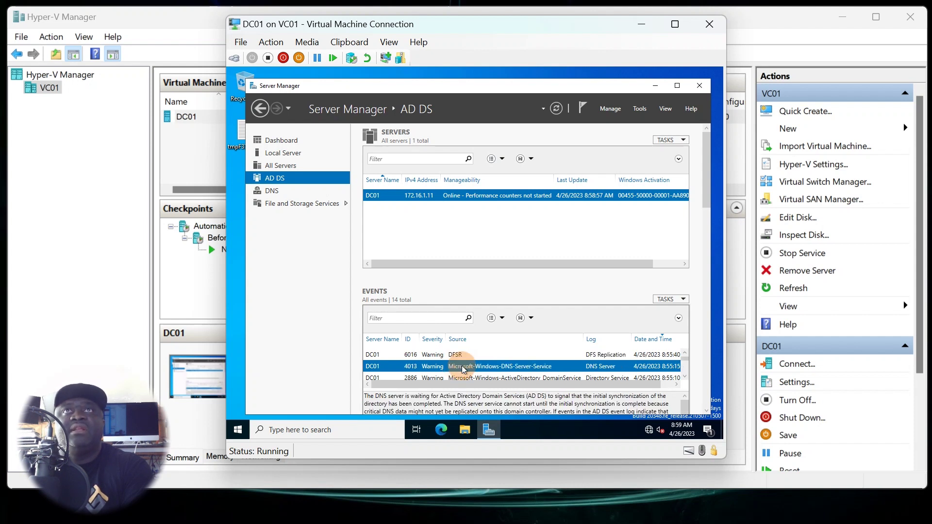
pyautogui.scroll(-2, 462, 369)
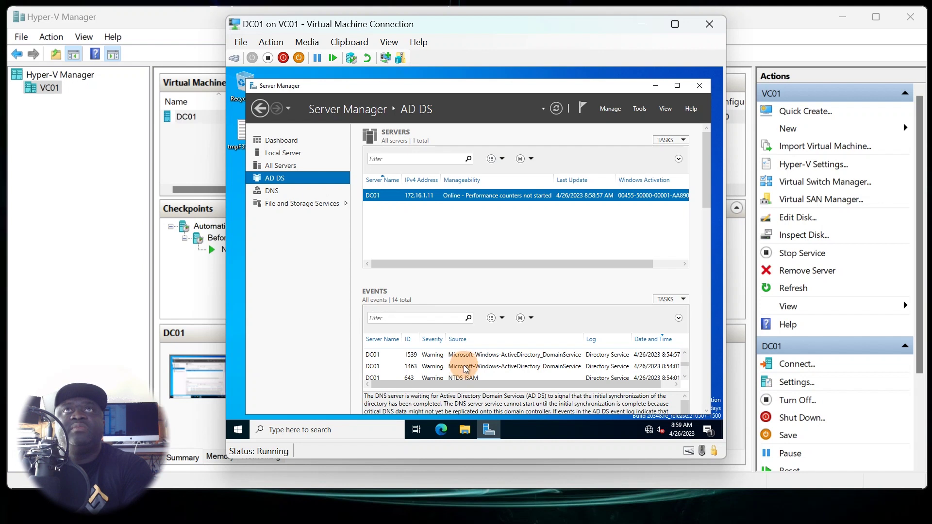
pyautogui.click(466, 370)
pyautogui.scroll(2, 472, 366)
pyautogui.click(469, 355)
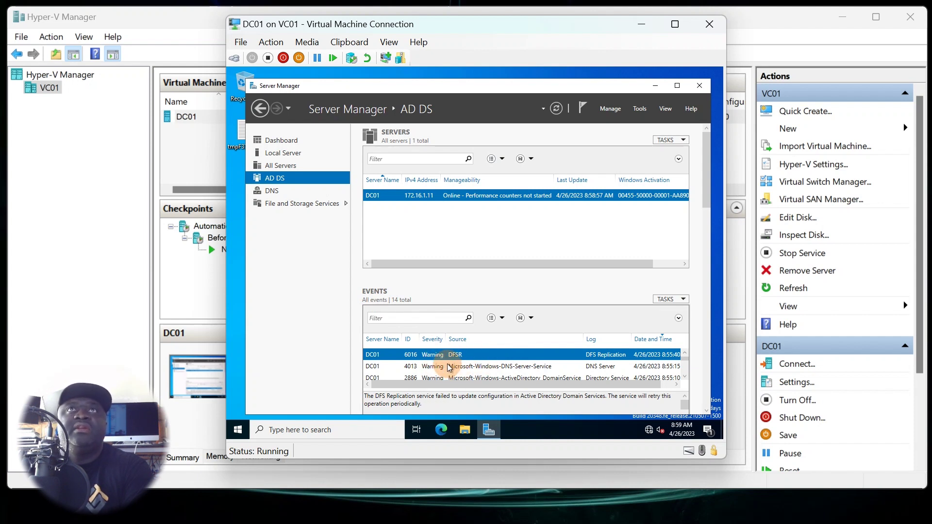
pyautogui.click(451, 367)
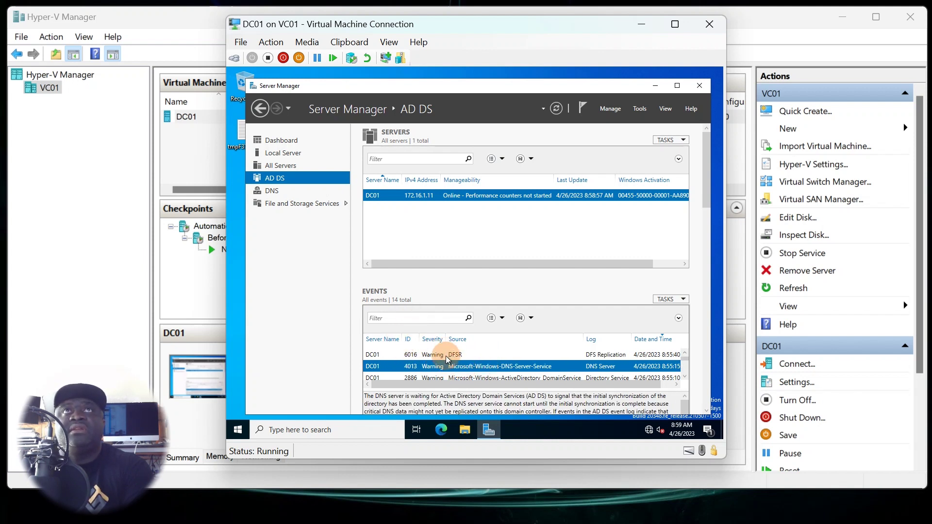
pyautogui.click(446, 356)
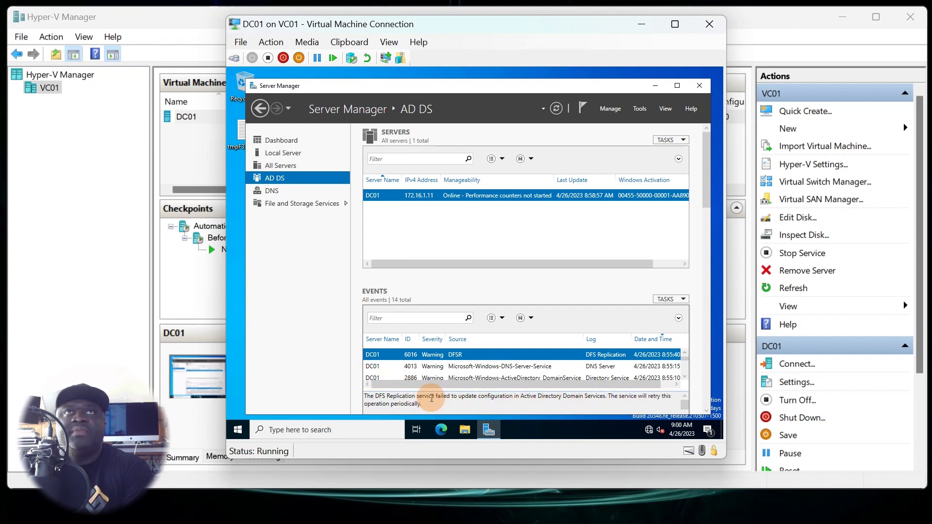
# Clear the event details selection and scroll the AD DS services list.
pyautogui.moveTo(379, 397); pyautogui.dragTo(380, 408)
pyautogui.scroll(-5, 380, 391)
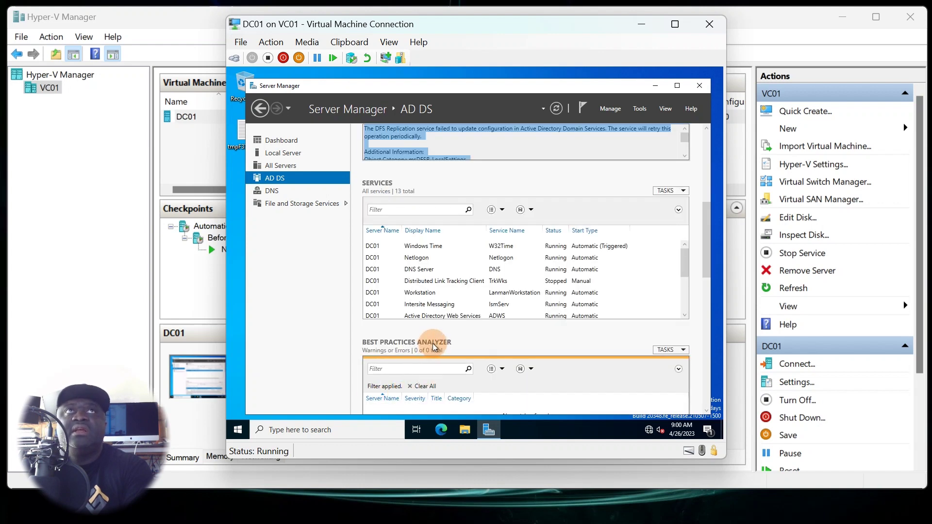
pyautogui.scroll(3, 434, 347)
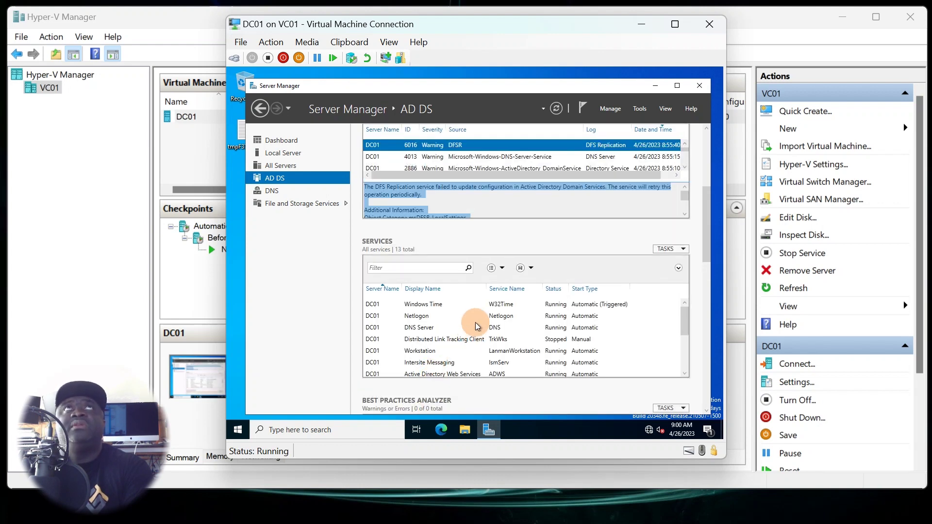
pyautogui.click(428, 195)
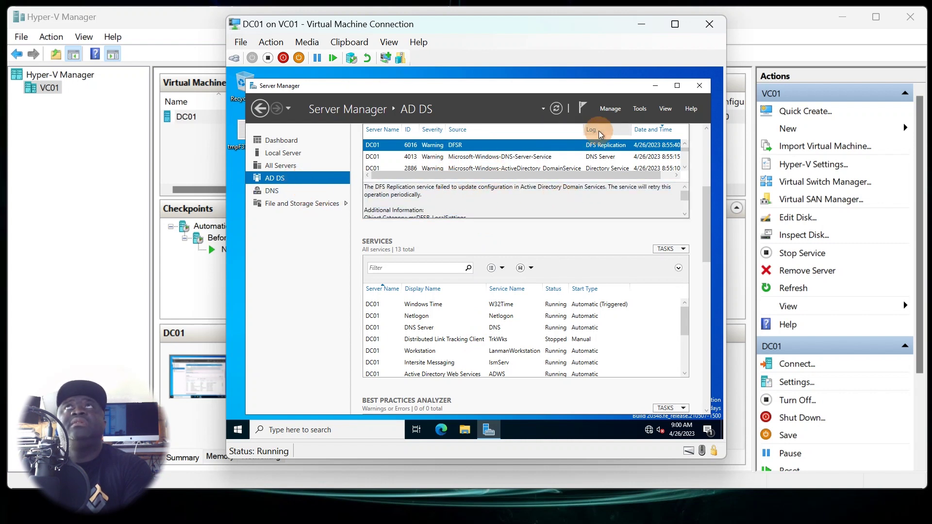
pyautogui.scroll(-3, 422, 340)
pyautogui.scroll(3, 421, 335)
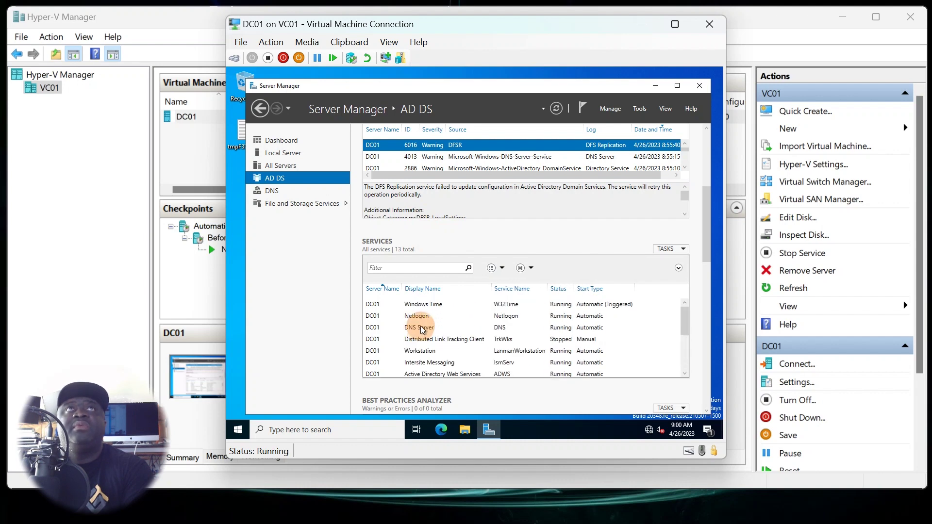
# Launch Active Directory Users and Computers from Server Manager's Tools menu.
pyautogui.click(639, 111)
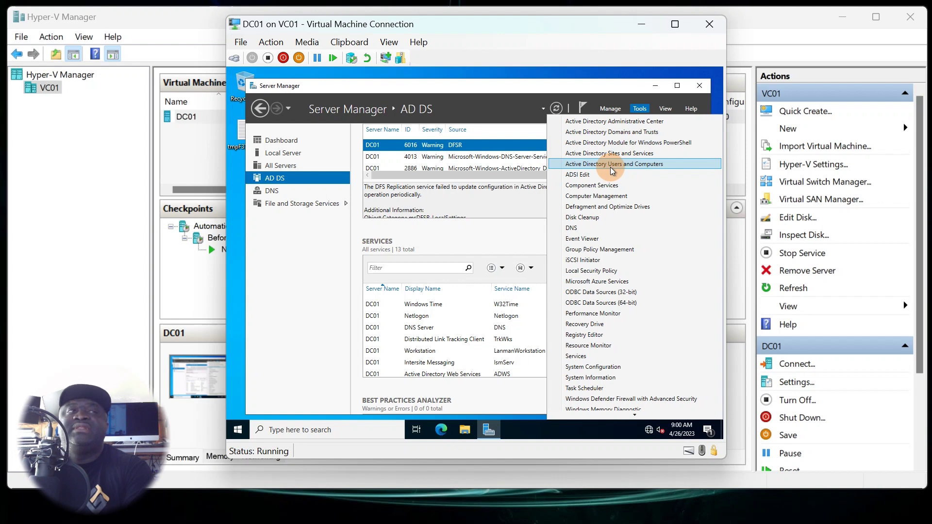
pyautogui.click(610, 165)
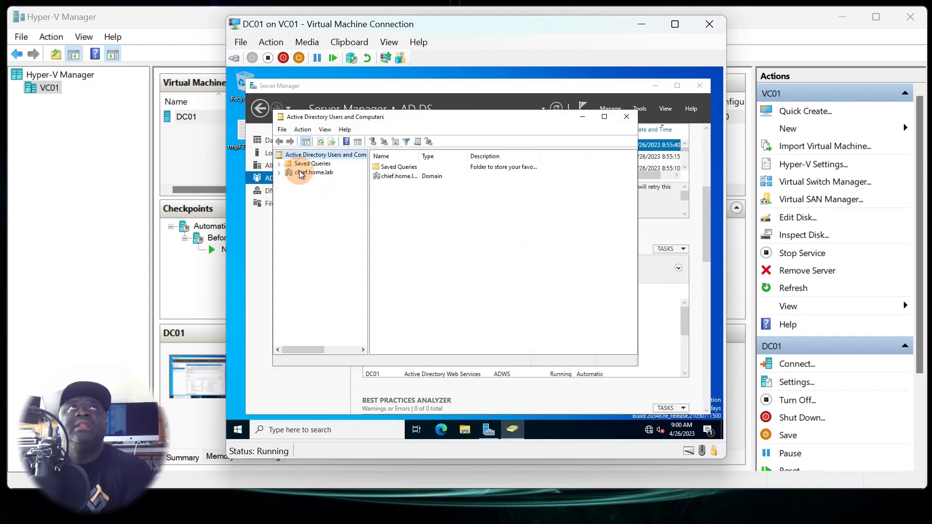
pyautogui.moveTo(400, 118)
pyautogui.mouseDown()
pyautogui.moveTo(429, 152)
pyautogui.moveTo(432, 184)
pyautogui.moveTo(436, 159)
pyautogui.mouseUp()
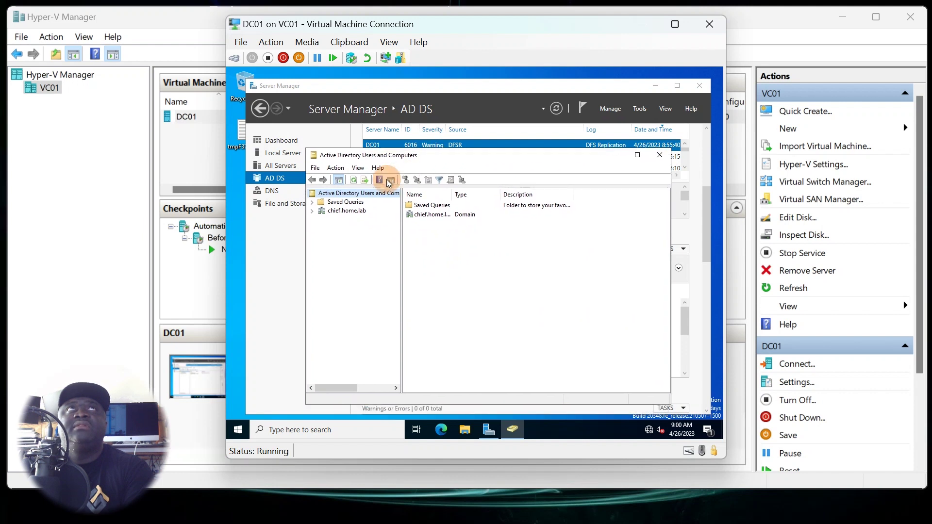
# Expand chief.home.lab and browse Domain Controllers and the test OU.
pyautogui.click(335, 212)
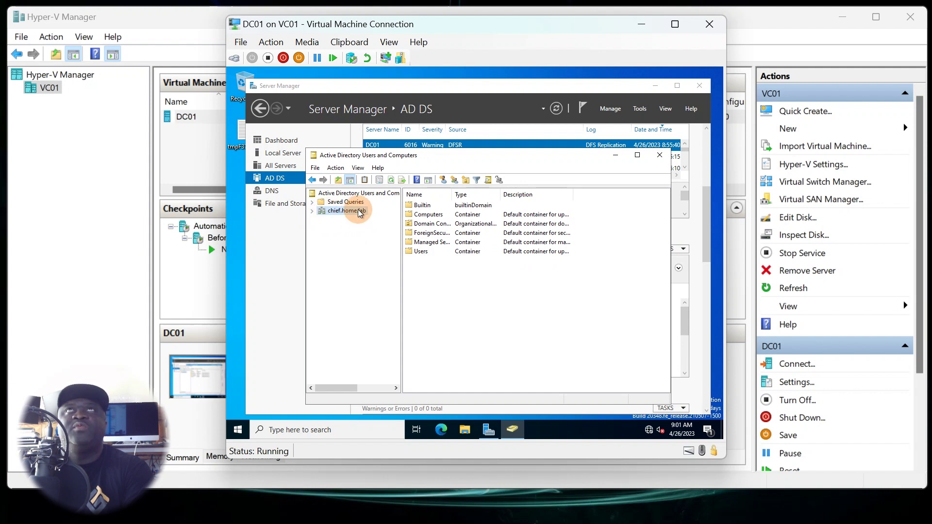
pyautogui.moveTo(403, 262); pyautogui.dragTo(484, 263)
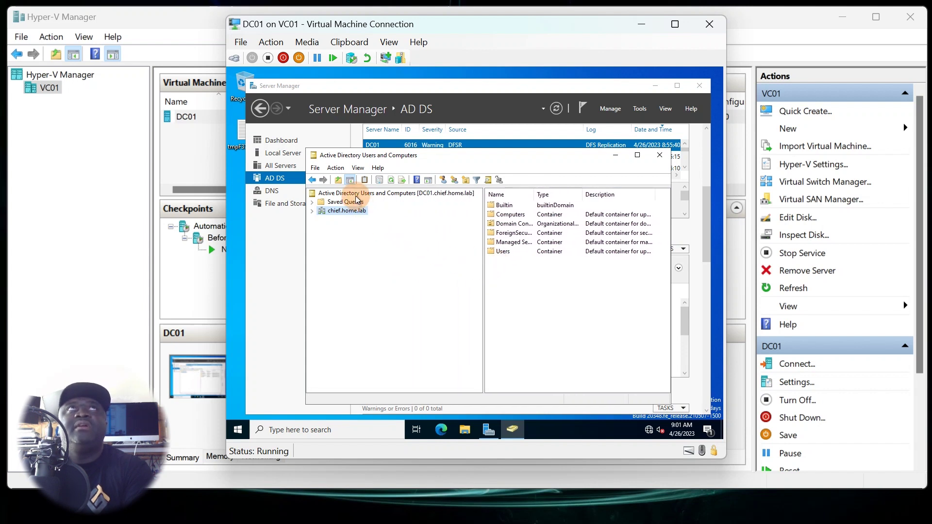
pyautogui.click(427, 194)
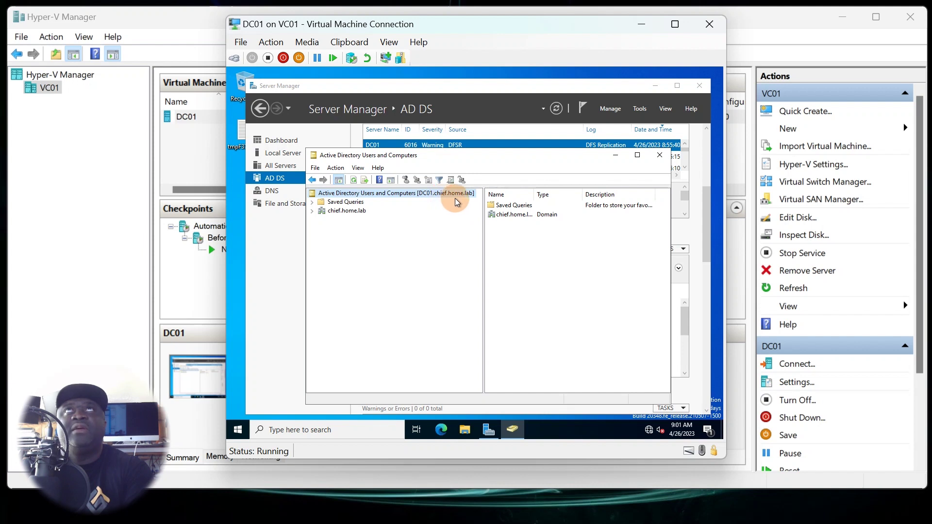
pyautogui.moveTo(484, 235); pyautogui.dragTo(390, 228)
pyautogui.click(312, 211)
pyautogui.click(335, 237)
pyautogui.click(340, 272)
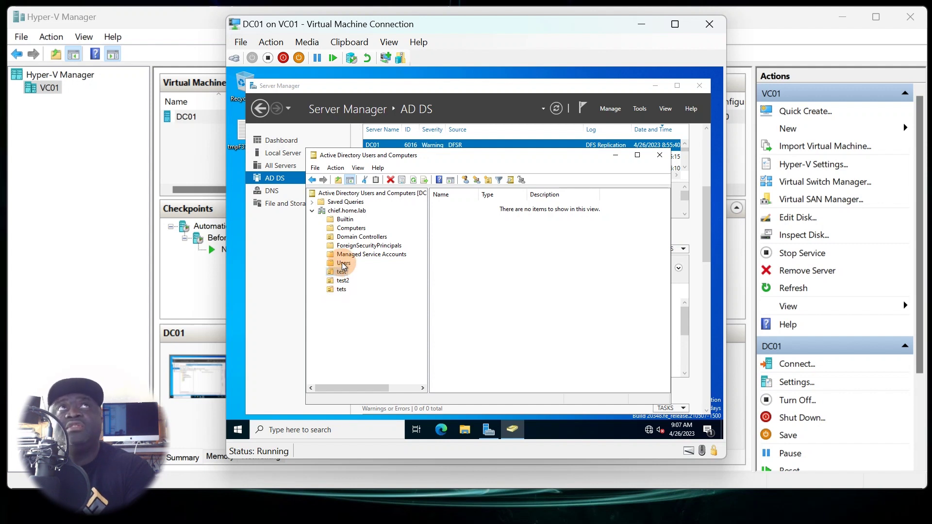
# Browse the context menus of chief.home.lab and the test OU without making changes.
pyautogui.rightClick(344, 213)
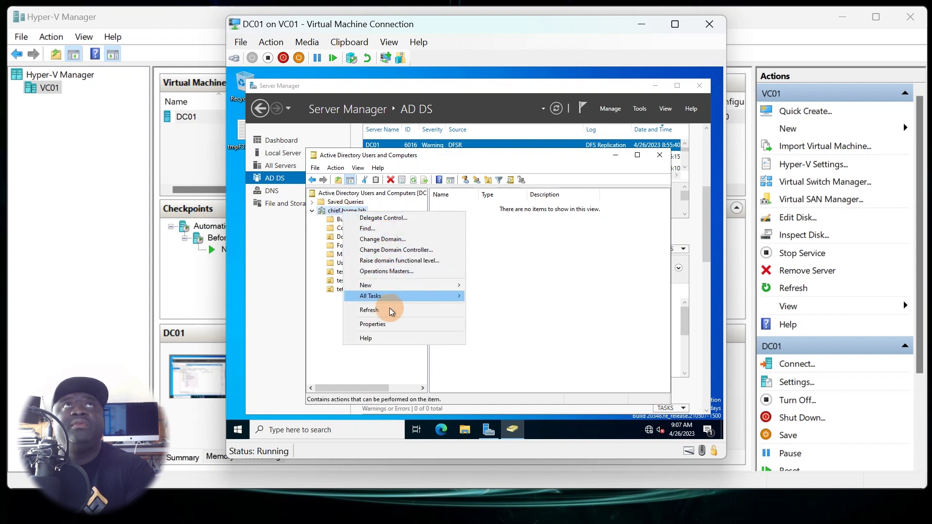
pyautogui.moveTo(398, 285)
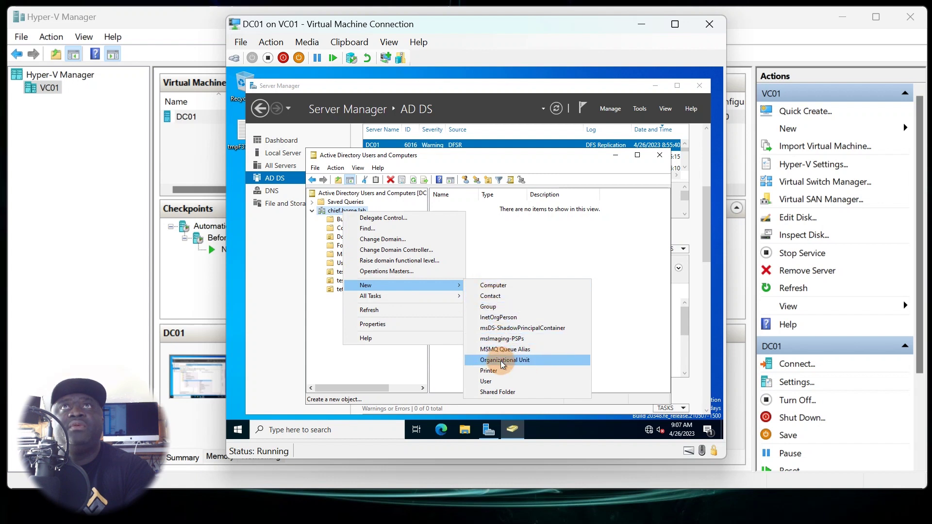
pyautogui.click(326, 272)
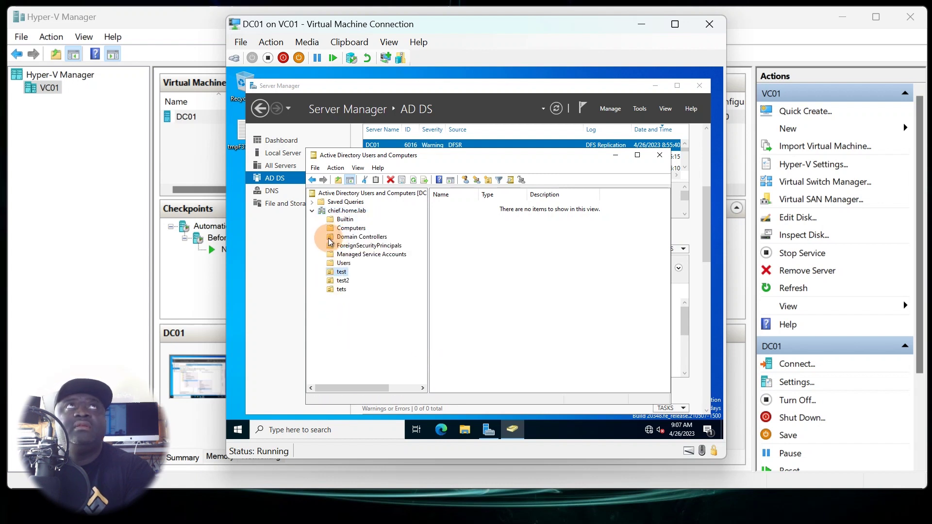
pyautogui.click(361, 237)
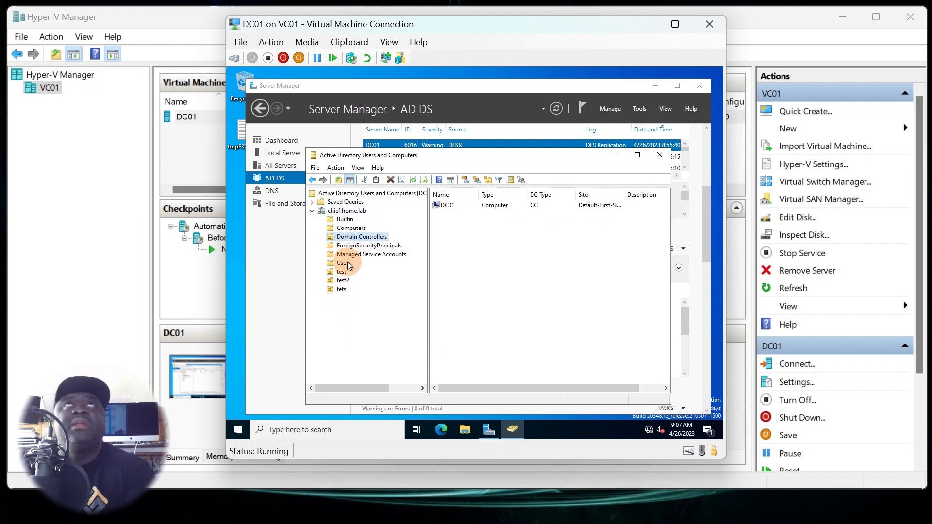
pyautogui.rightClick(339, 273)
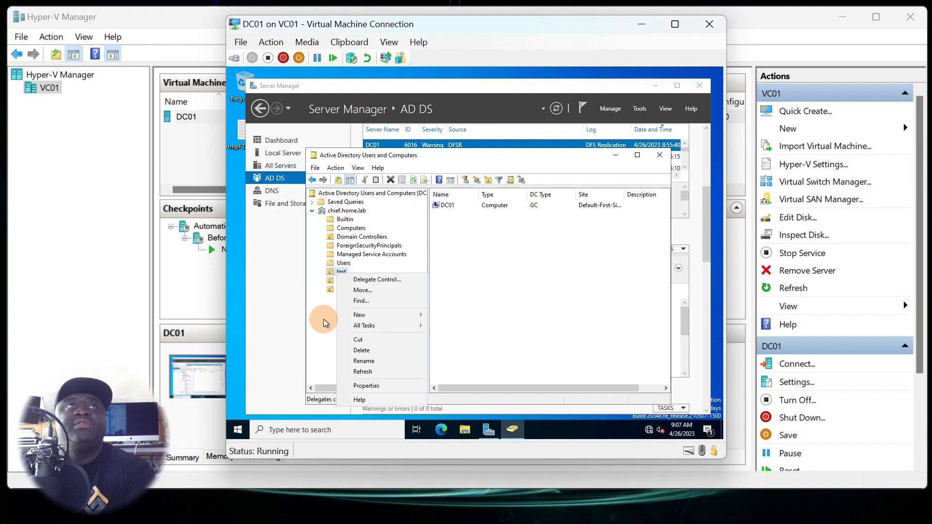
pyautogui.click(324, 315)
# Delete the tets and test2 OUs, confirming each deletion.
pyautogui.rightClick(349, 289)
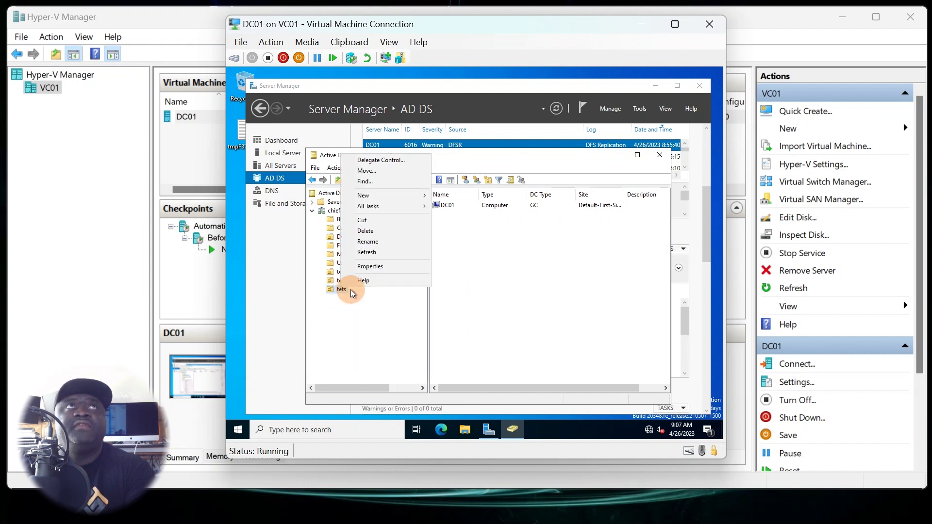
pyautogui.click(374, 233)
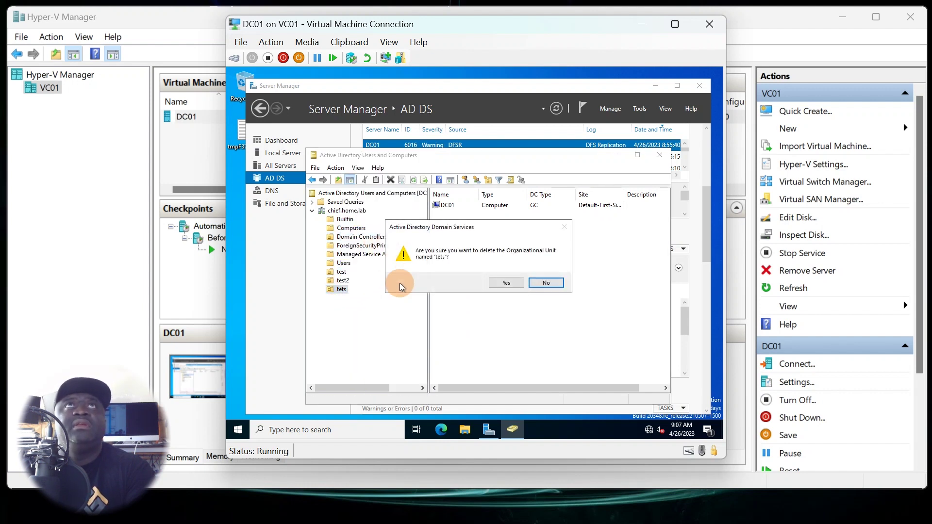
pyautogui.click(505, 283)
pyautogui.click(546, 283)
pyautogui.rightClick(339, 280)
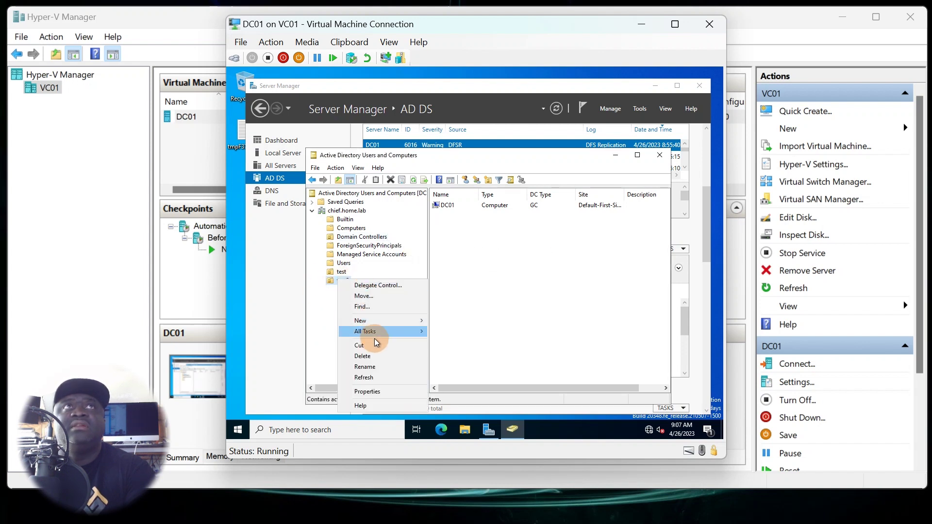
pyautogui.click(375, 356)
pyautogui.click(505, 283)
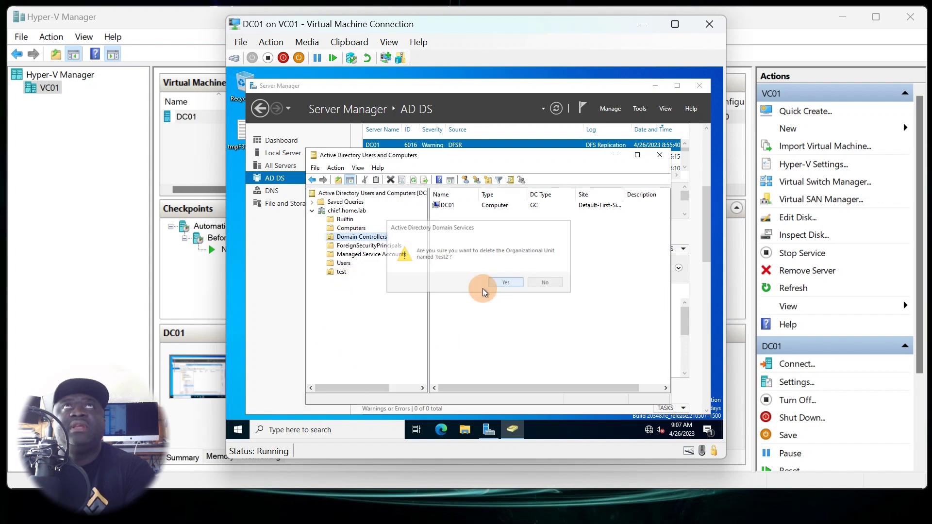
# Attempt to delete the protected test OU and dismiss the insufficient-privileges error.
pyautogui.rightClick(342, 272)
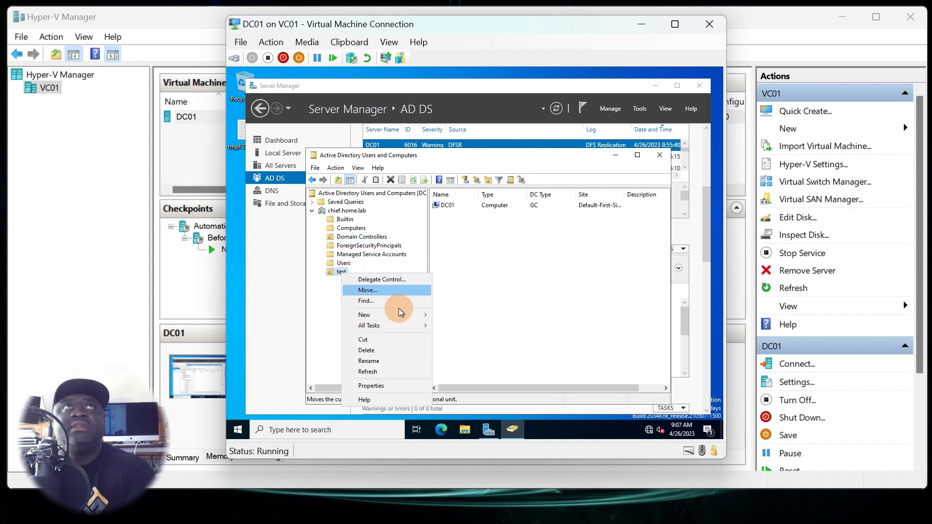
pyautogui.click(386, 350)
pyautogui.click(492, 284)
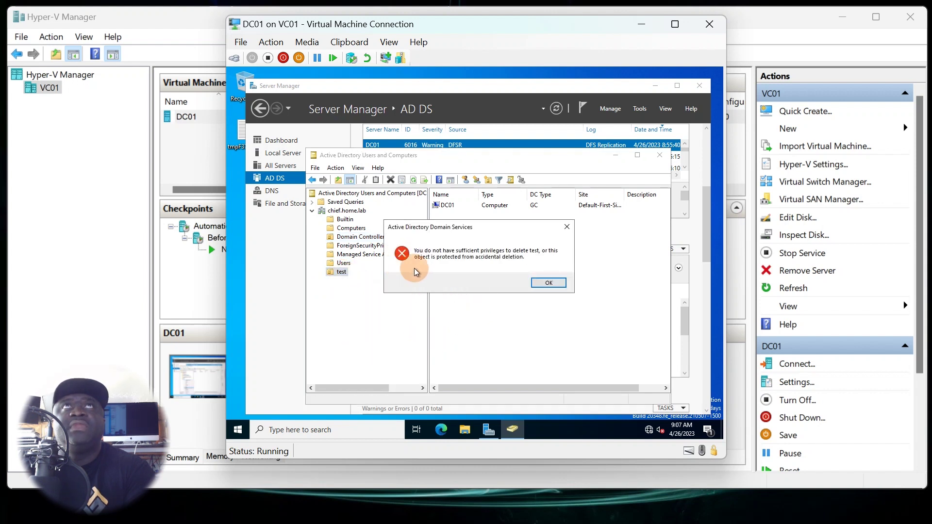
pyautogui.moveTo(464, 227); pyautogui.dragTo(474, 293)
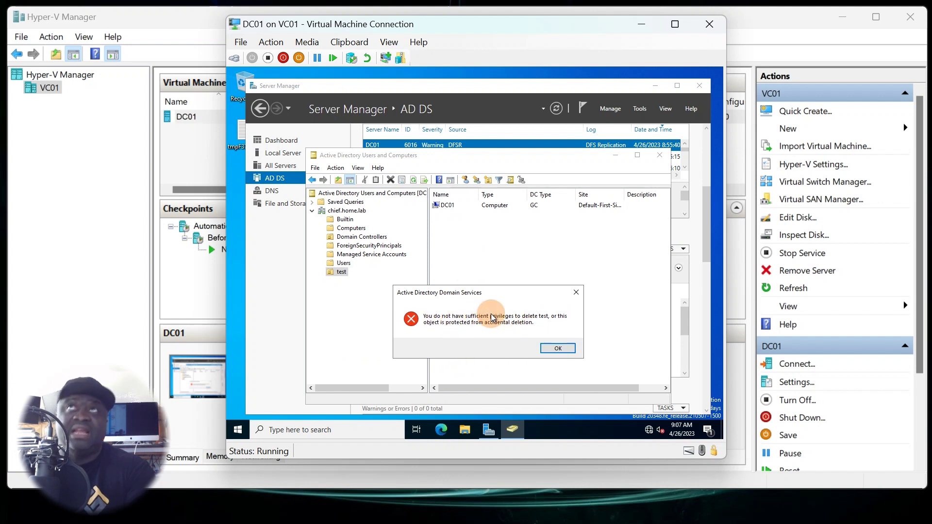
pyautogui.click(555, 349)
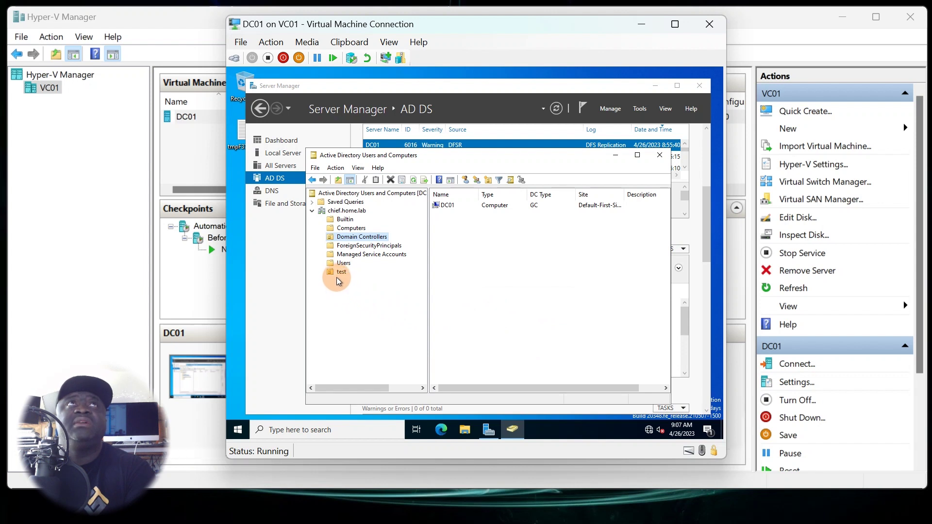
pyautogui.rightClick(343, 212)
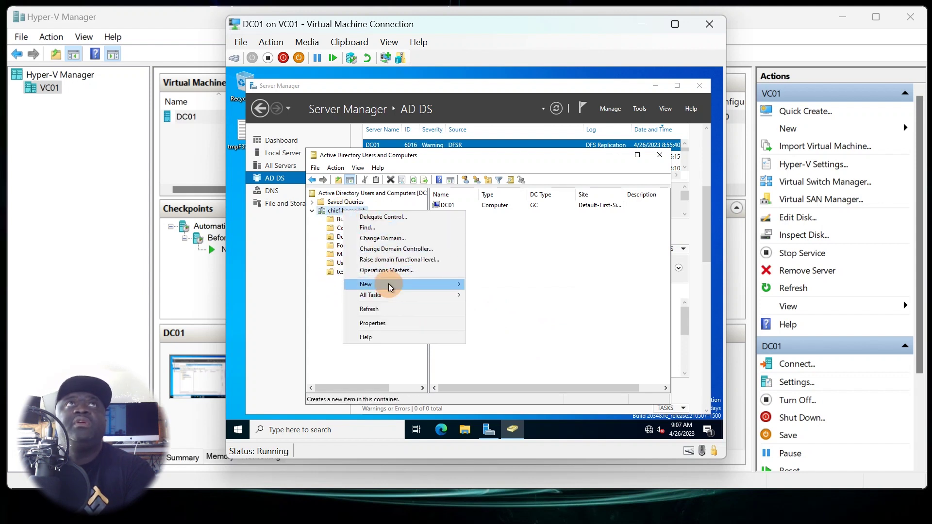
pyautogui.moveTo(412, 287)
pyautogui.click(503, 359)
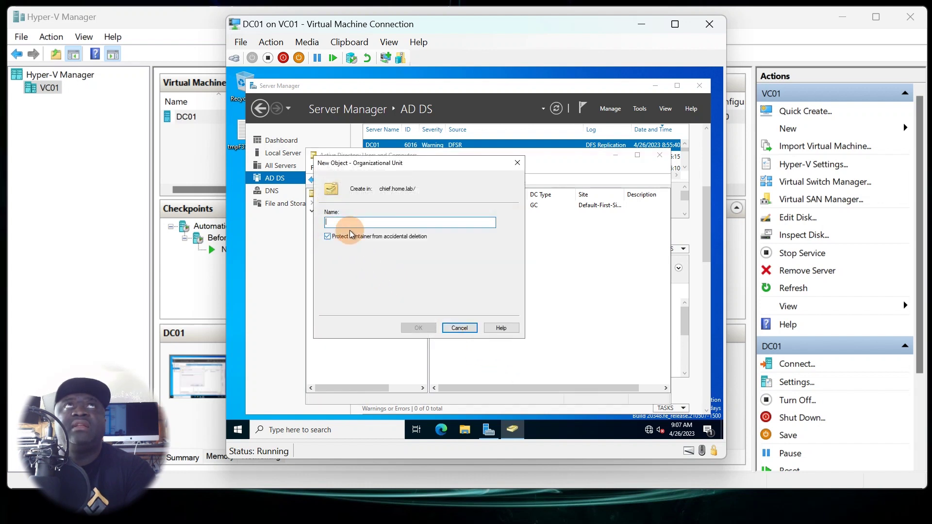
pyautogui.moveTo(404, 164); pyautogui.dragTo(450, 211)
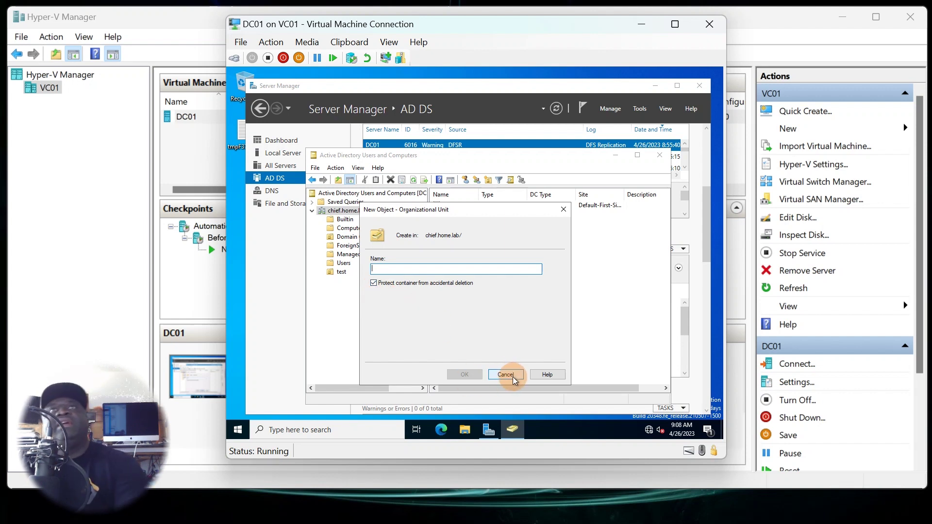
pyautogui.click(563, 209)
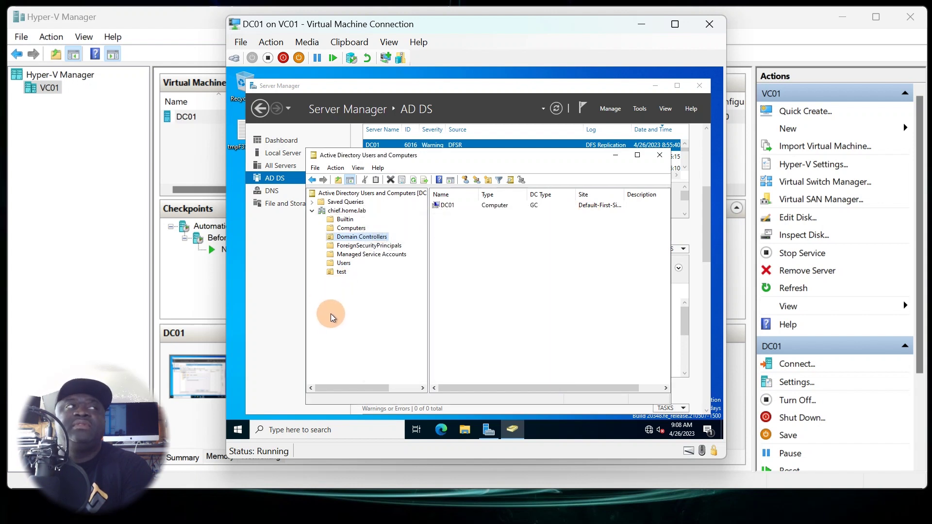
# Review the test OU's General, Managed By and COM+ properties, then close the dialog.
pyautogui.rightClick(343, 273)
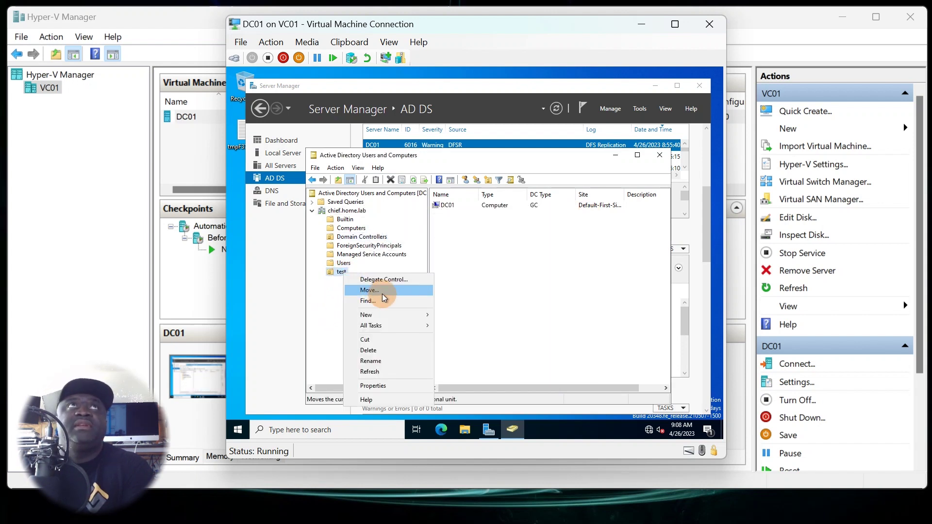
pyautogui.click(380, 385)
pyautogui.click(440, 190)
pyautogui.click(463, 190)
pyautogui.click(437, 190)
pyautogui.click(408, 189)
pyautogui.click(574, 173)
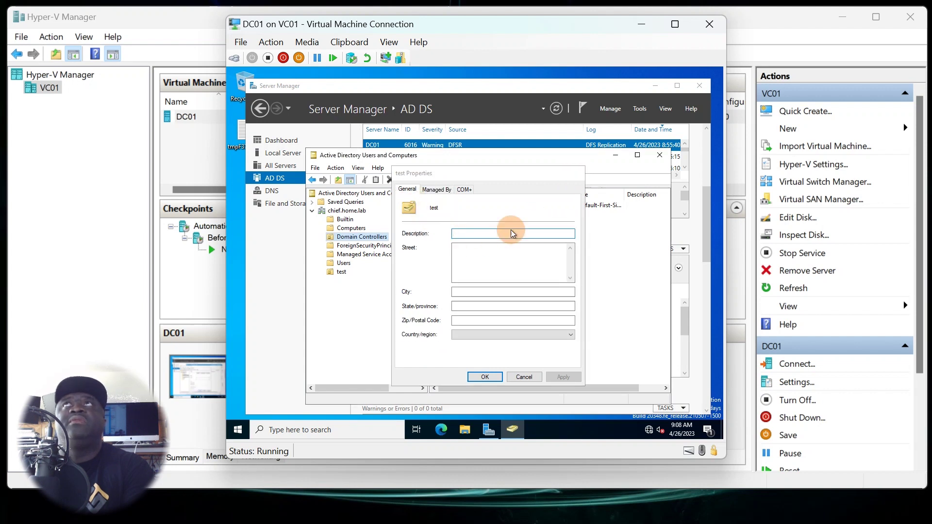
# Check the empty Computers container and Domain Controllers, then open Users.
pyautogui.click(351, 228)
pyautogui.click(351, 238)
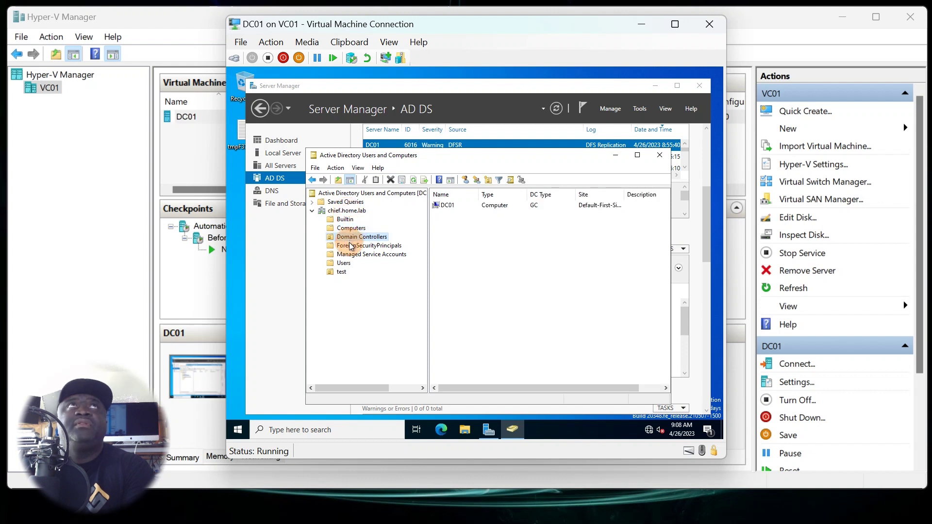
pyautogui.click(342, 230)
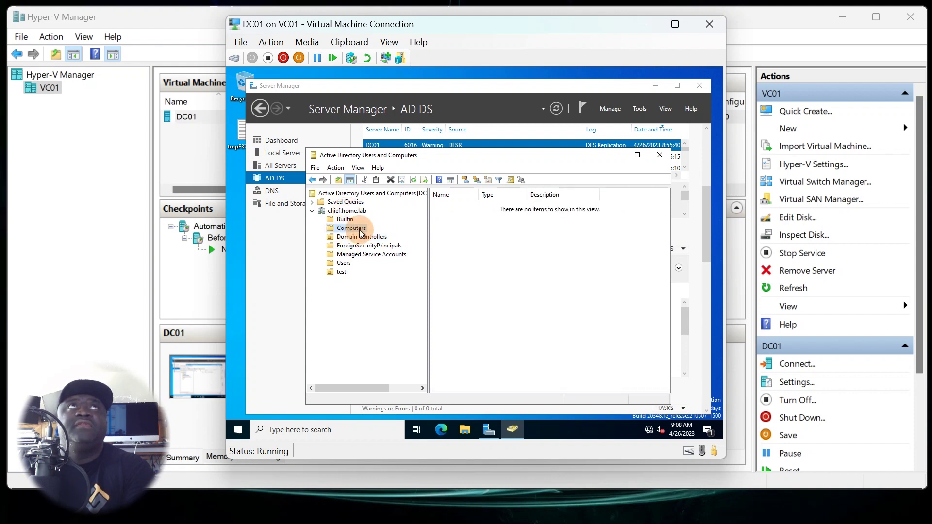
pyautogui.click(347, 263)
# Widen the Name and Type columns in the Users container to show full entries.
pyautogui.moveTo(477, 194); pyautogui.dragTo(539, 197)
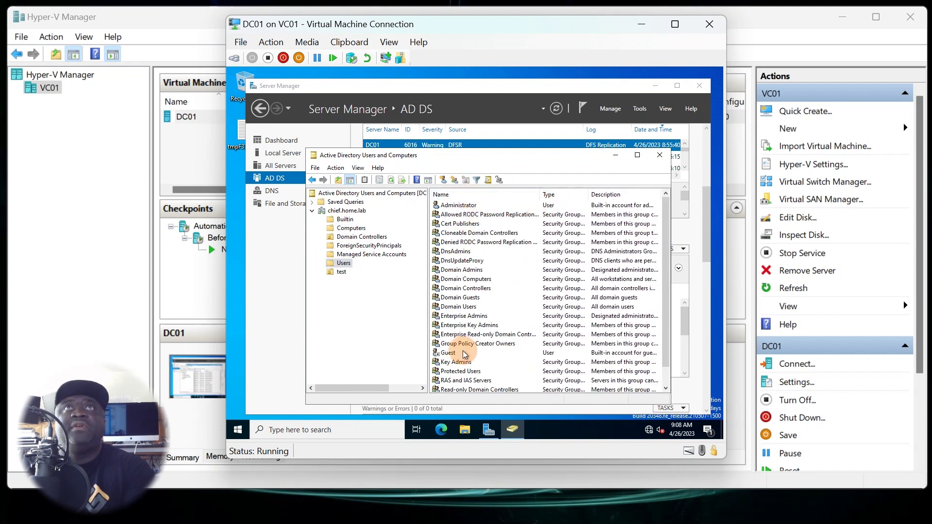
pyautogui.scroll(-1, 462, 351)
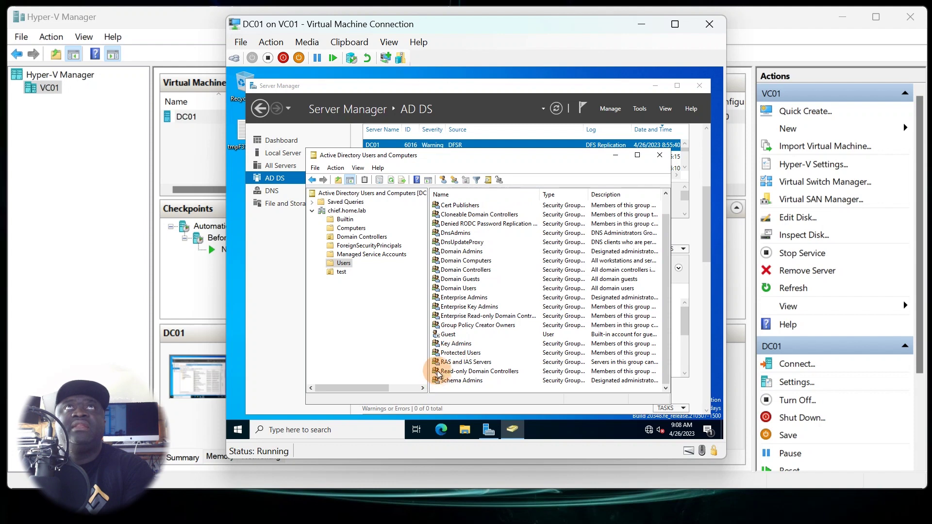
pyautogui.scroll(1, 439, 367)
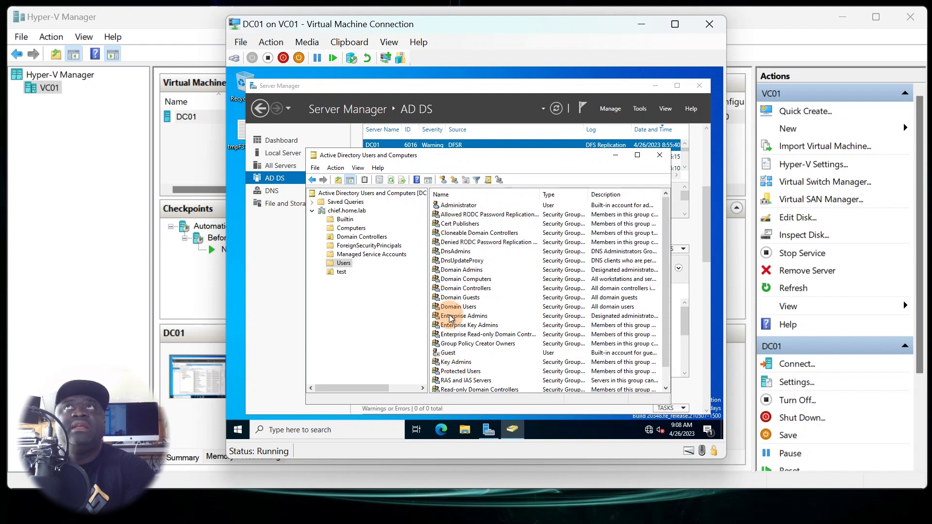
pyautogui.moveTo(589, 194); pyautogui.dragTo(637, 195)
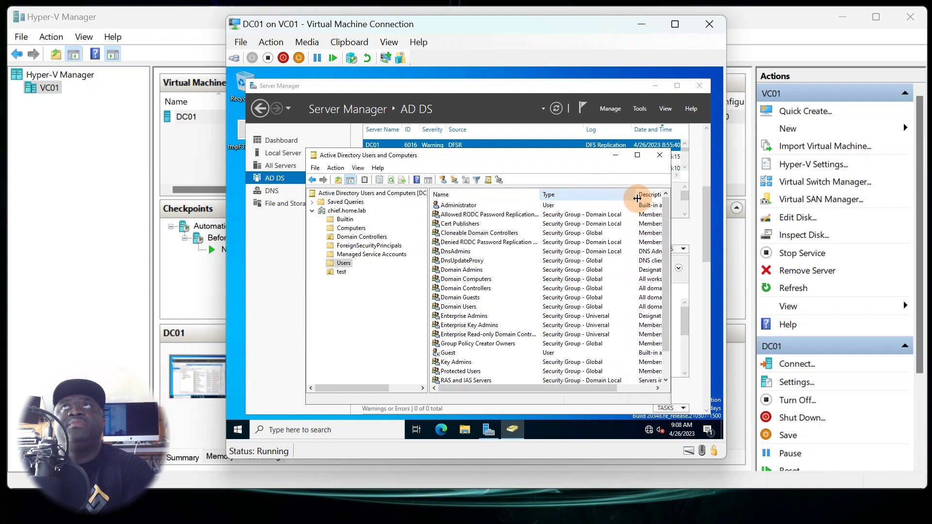
# Select the Cloneable Domain Controllers, Domain Admins and Enterprise Key Admins groups.
pyautogui.click(559, 233)
pyautogui.click(583, 243)
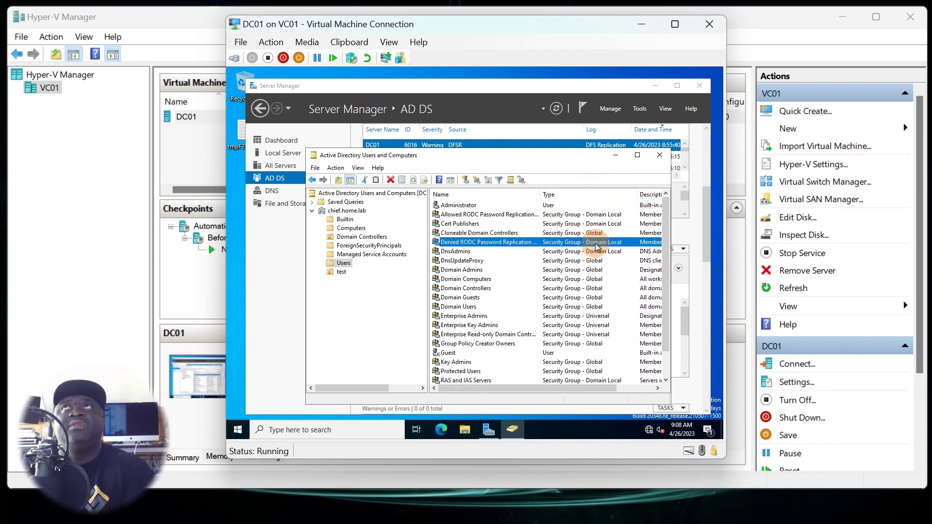
pyautogui.click(564, 270)
pyautogui.click(572, 325)
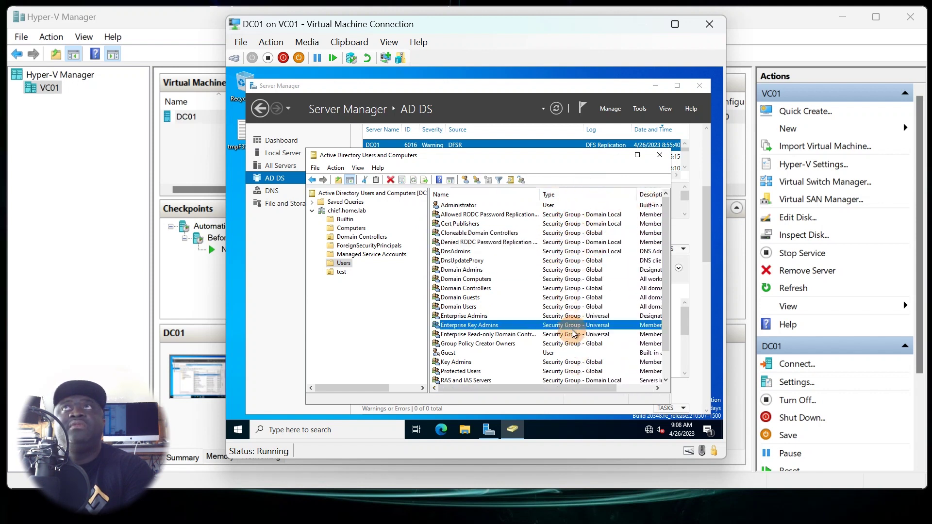
pyautogui.scroll(-1, 568, 365)
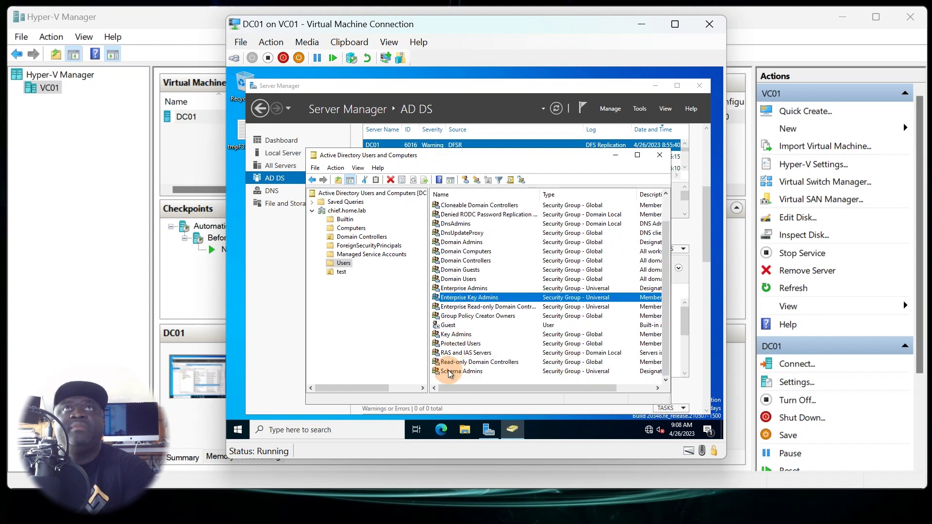
pyautogui.scroll(1, 455, 362)
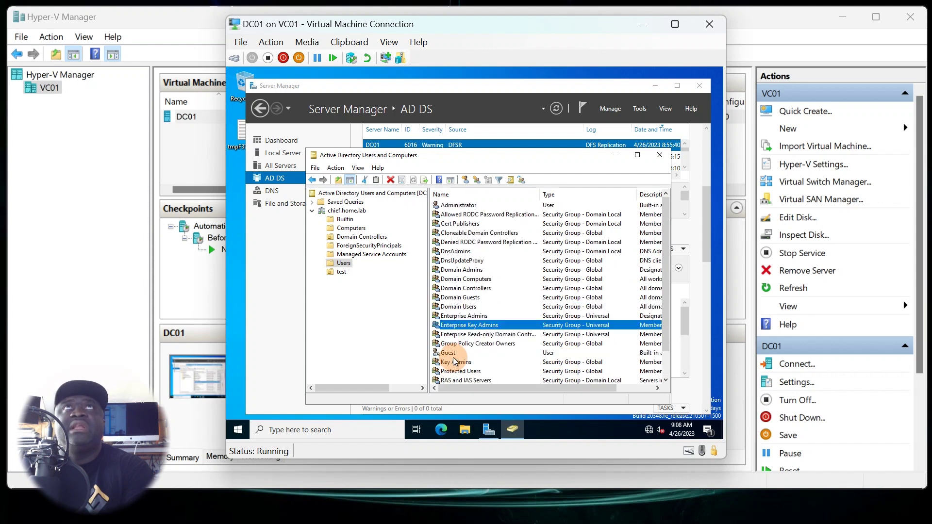
# Select the built-in Administrator and Guest accounts, then switch to Domain Controllers.
pyautogui.click(436, 206)
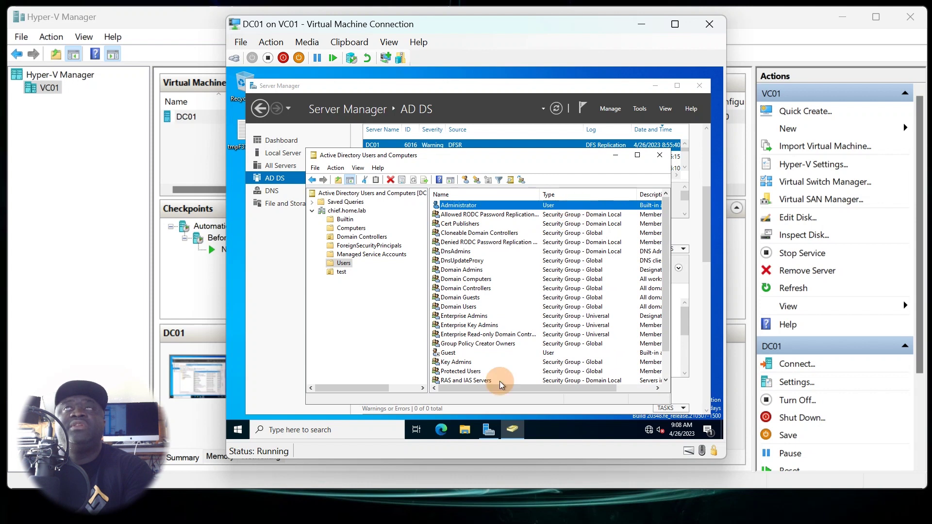
pyautogui.click(440, 353)
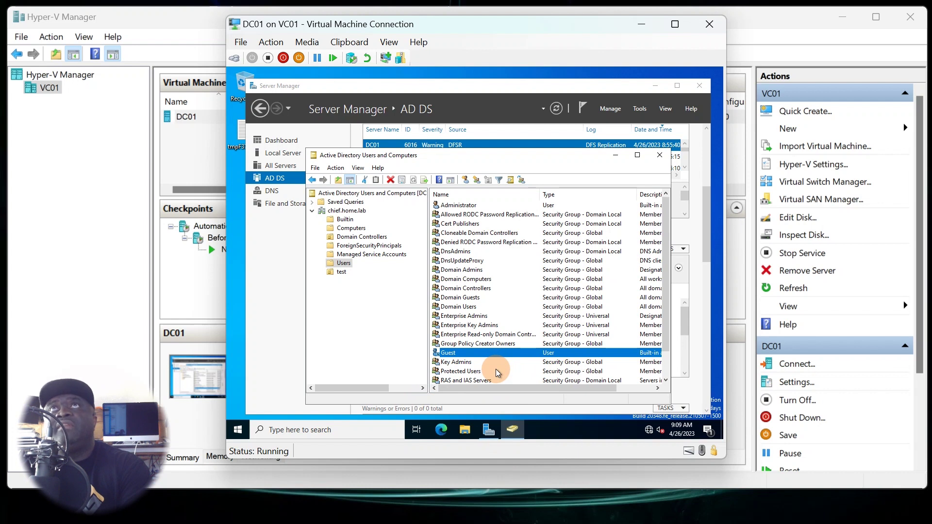
pyautogui.click(459, 205)
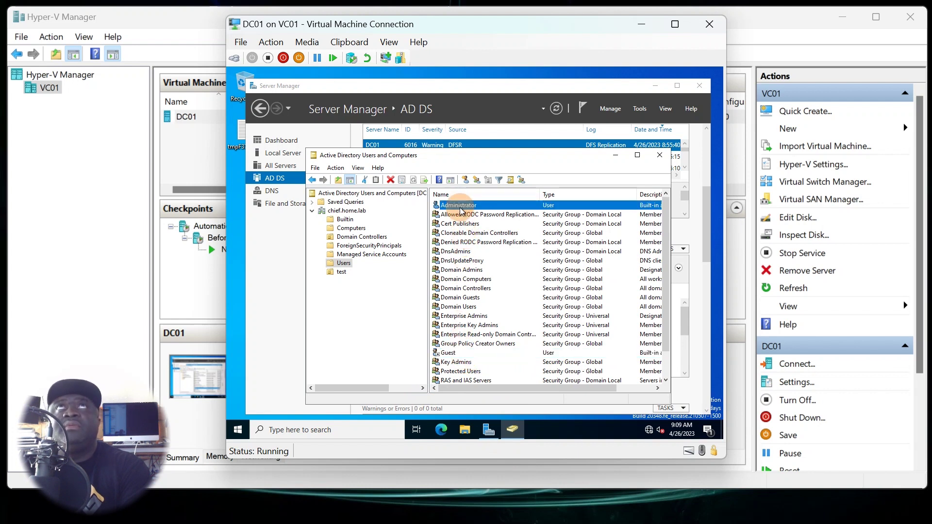
pyautogui.click(454, 355)
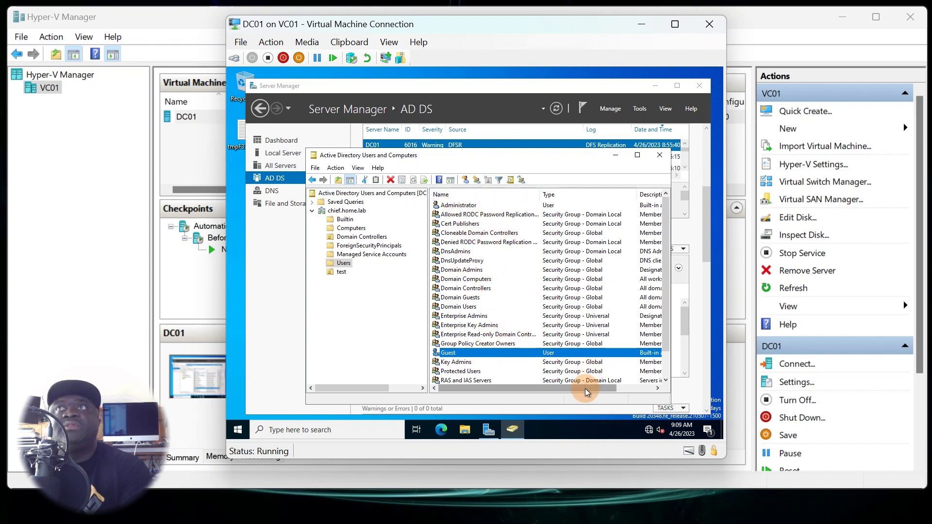
pyautogui.moveTo(585, 389); pyautogui.dragTo(655, 388)
pyautogui.moveTo(590, 388); pyautogui.dragTo(499, 386)
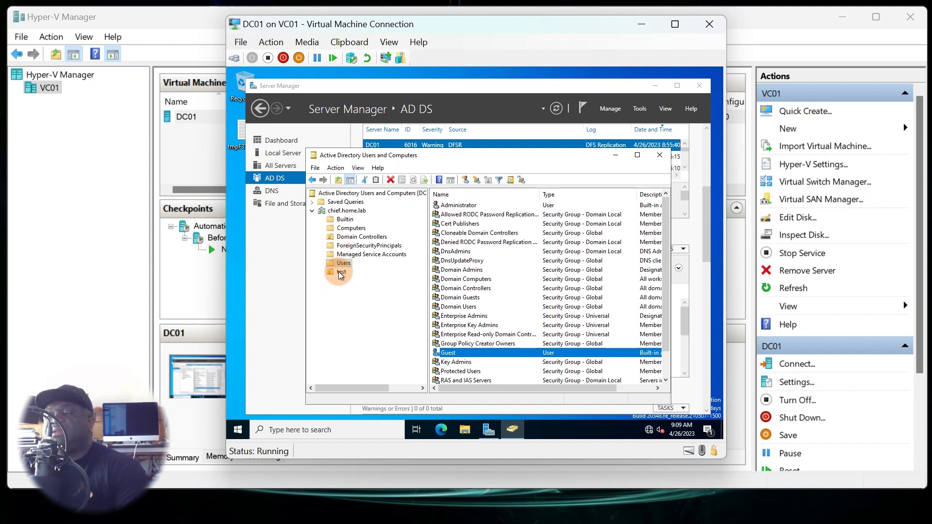
pyautogui.click(351, 237)
# Switch between Computers, Domain Controllers and chief.home.lab, ending on the empty Computers container.
pyautogui.click(351, 228)
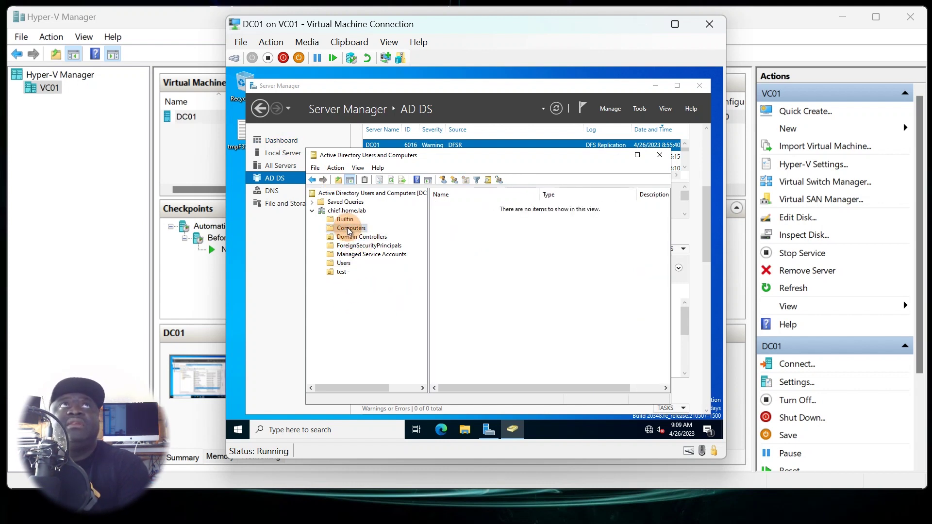
pyautogui.click(360, 237)
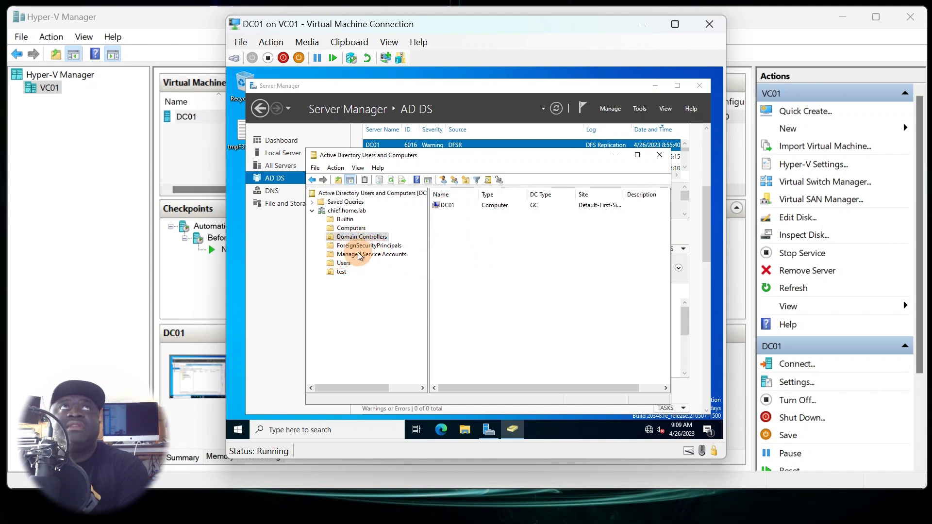
pyautogui.click(347, 212)
pyautogui.click(351, 228)
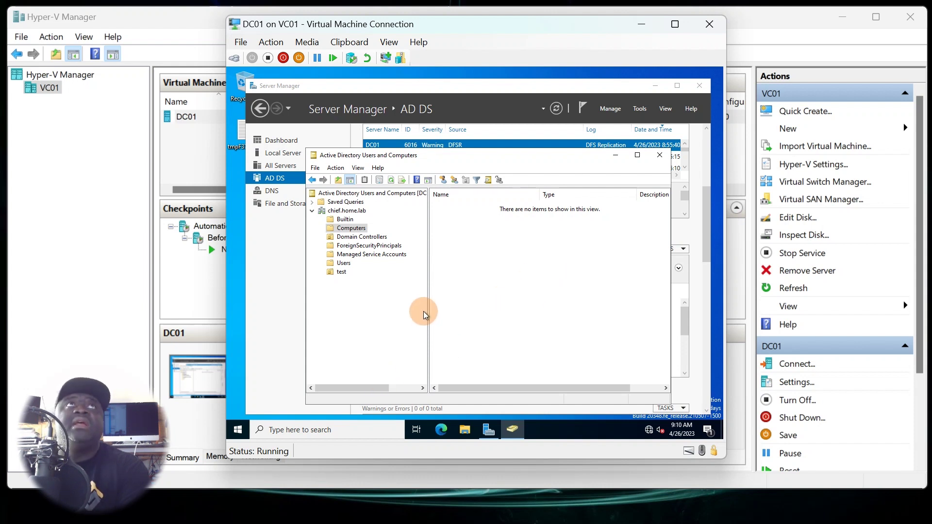
# Start a new Computer object in chief.home.lab/Computers and reposition its dialog.
pyautogui.rightClick(358, 228)
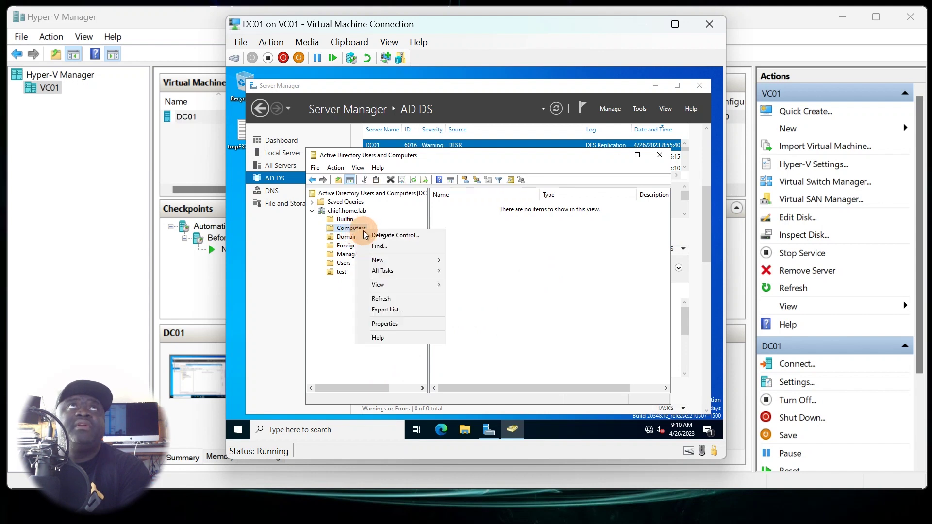
pyautogui.moveTo(394, 262)
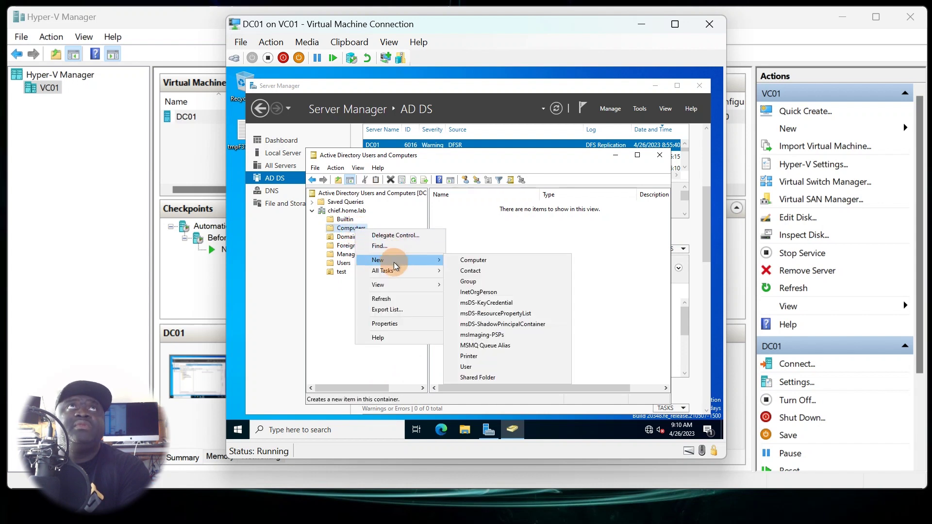
pyautogui.click(475, 264)
pyautogui.moveTo(419, 162); pyautogui.dragTo(485, 206)
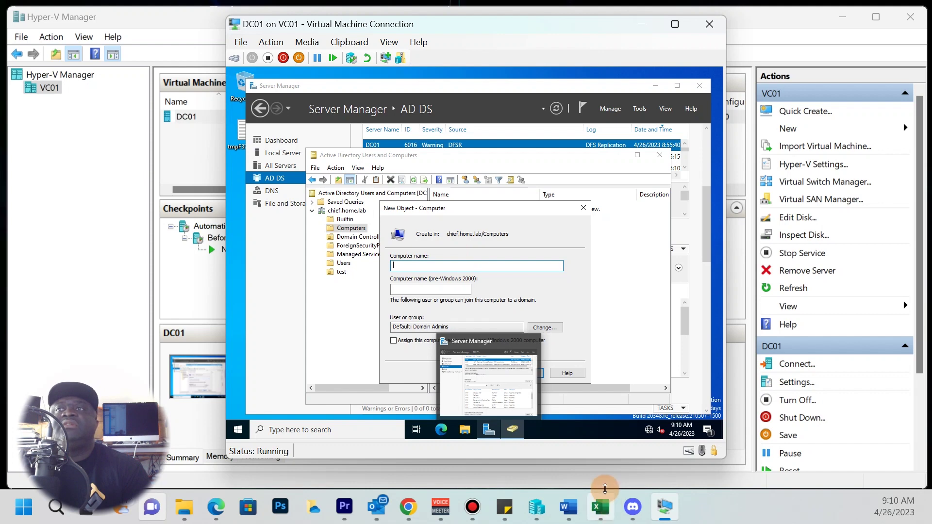
# Copy the example name USNY145DBP001 from cell H10 of Excel's Naming Convention sheet.
pyautogui.click(599, 504)
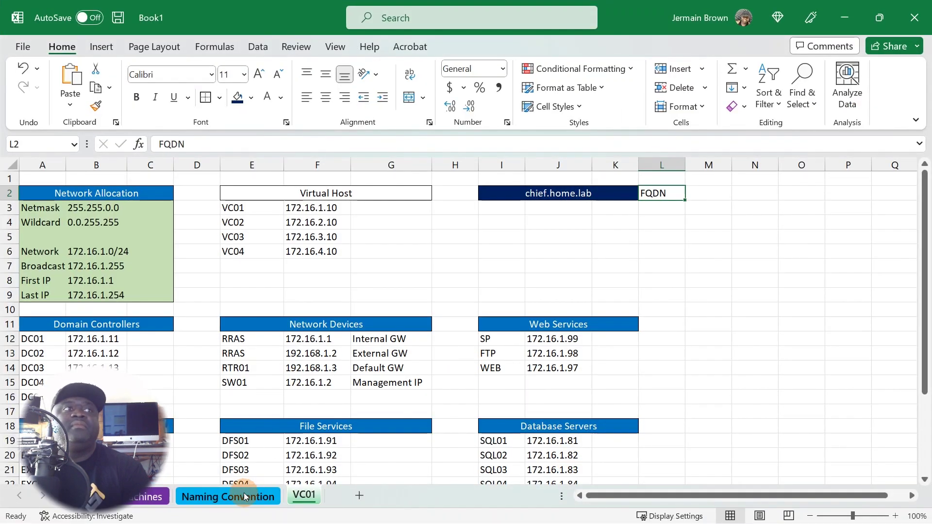
pyautogui.click(249, 495)
pyautogui.click(558, 314)
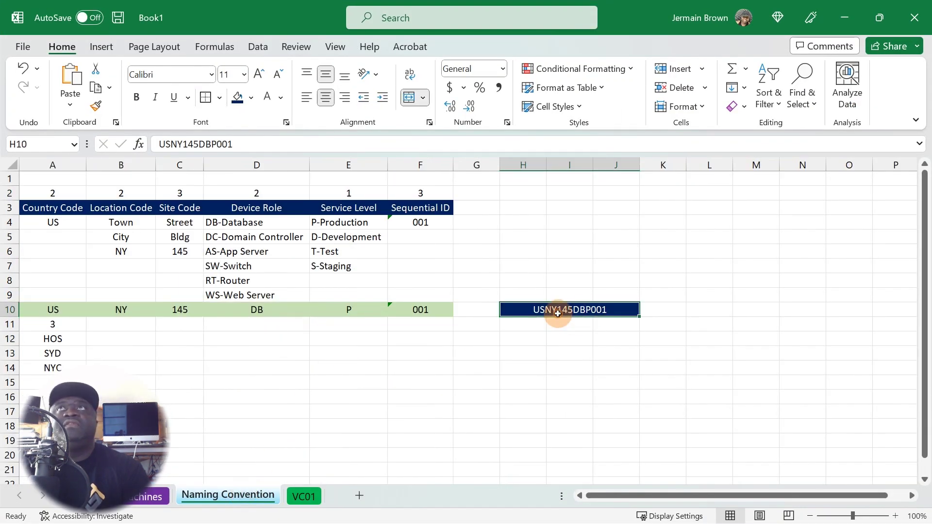
pyautogui.rightClick(560, 314)
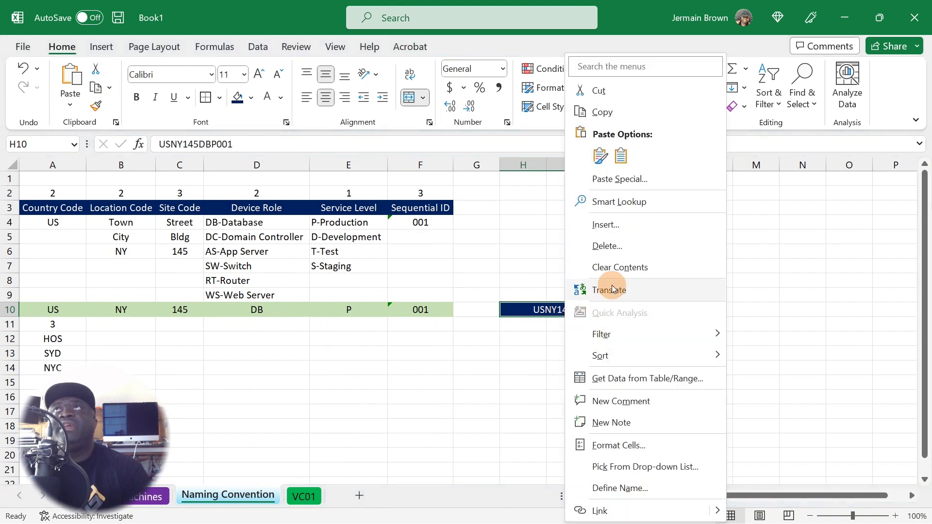
pyautogui.click(614, 112)
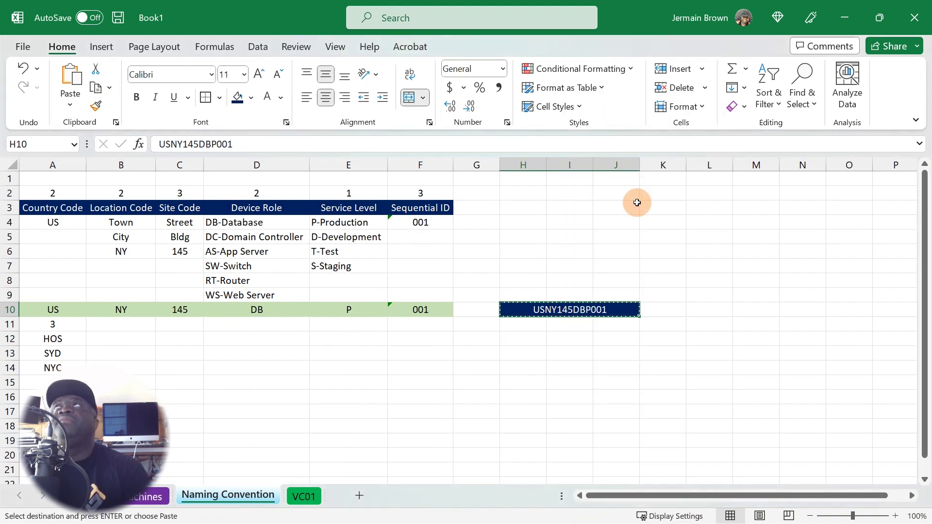
pyautogui.click(845, 18)
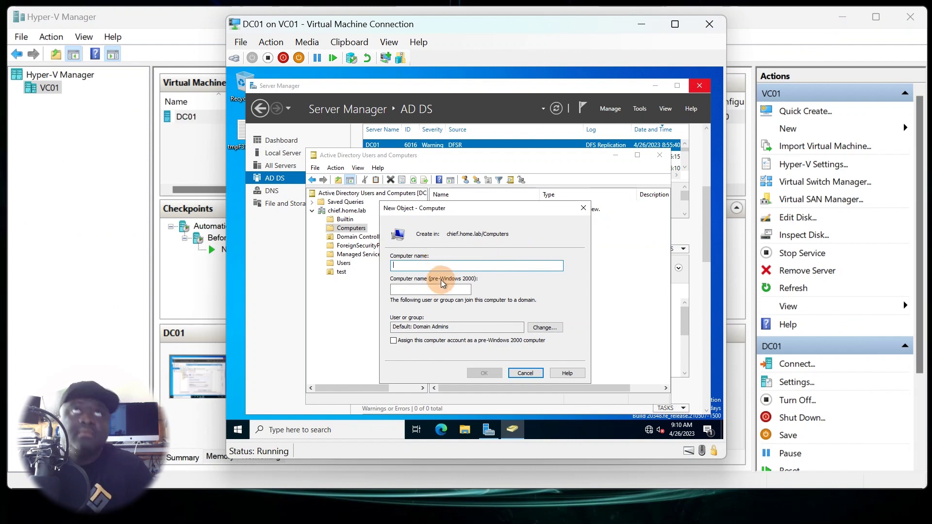
# Check the computer name fields and joining-group picker, keeping Domain Admins as the default.
pyautogui.rightClick(438, 265)
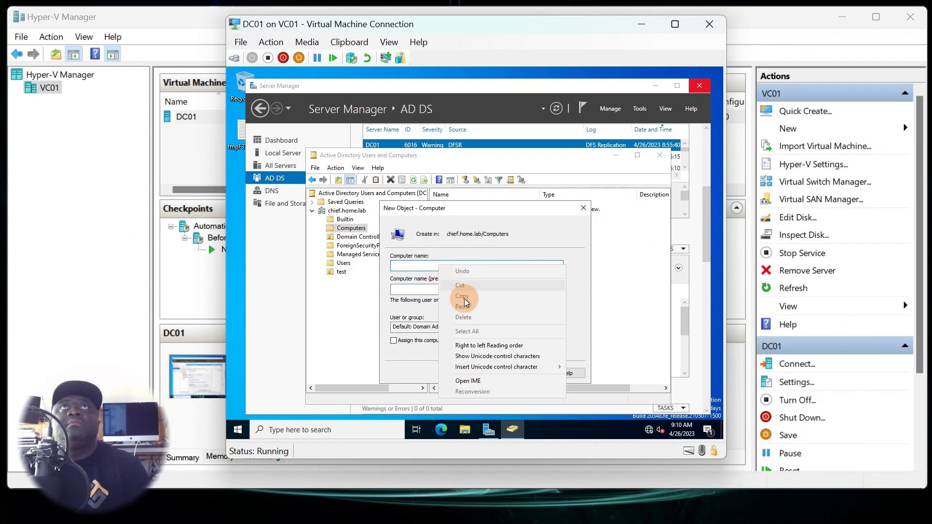
pyautogui.click(421, 277)
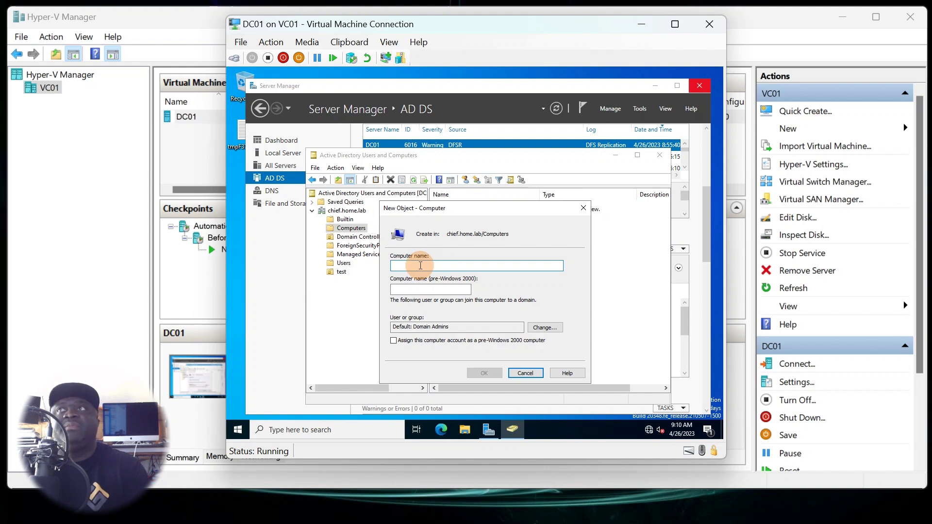
pyautogui.click(420, 265)
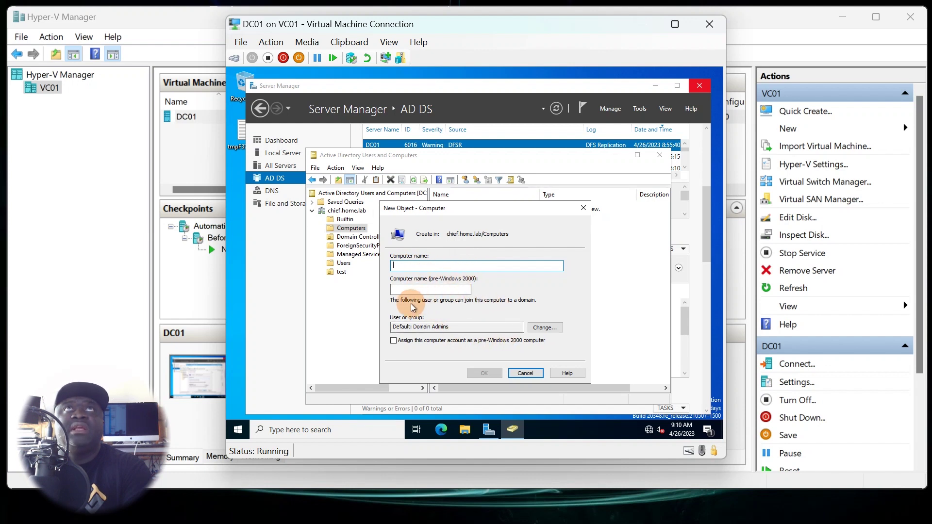
pyautogui.click(461, 291)
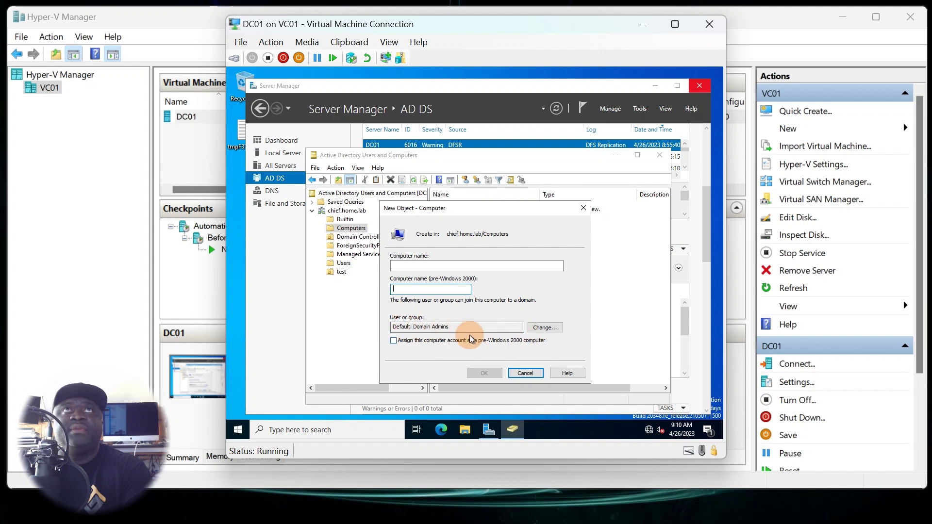
pyautogui.click(543, 332)
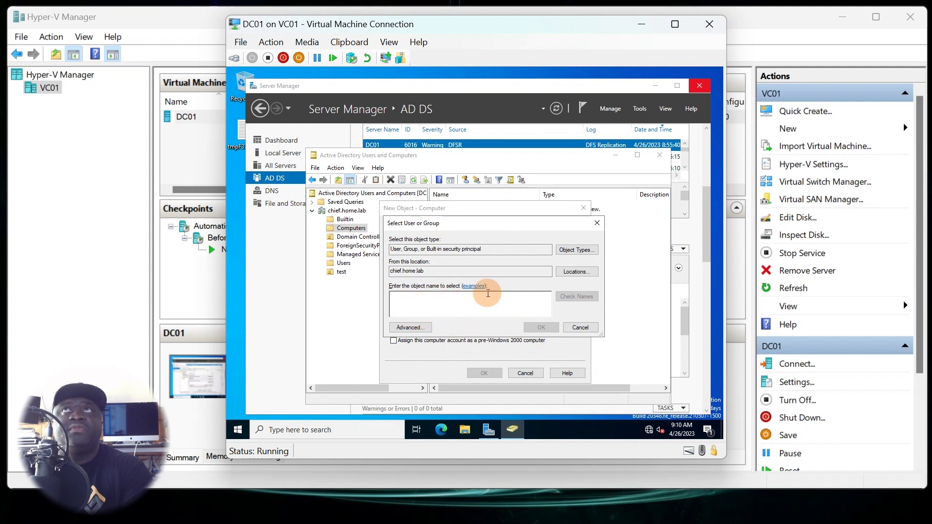
pyautogui.click(582, 328)
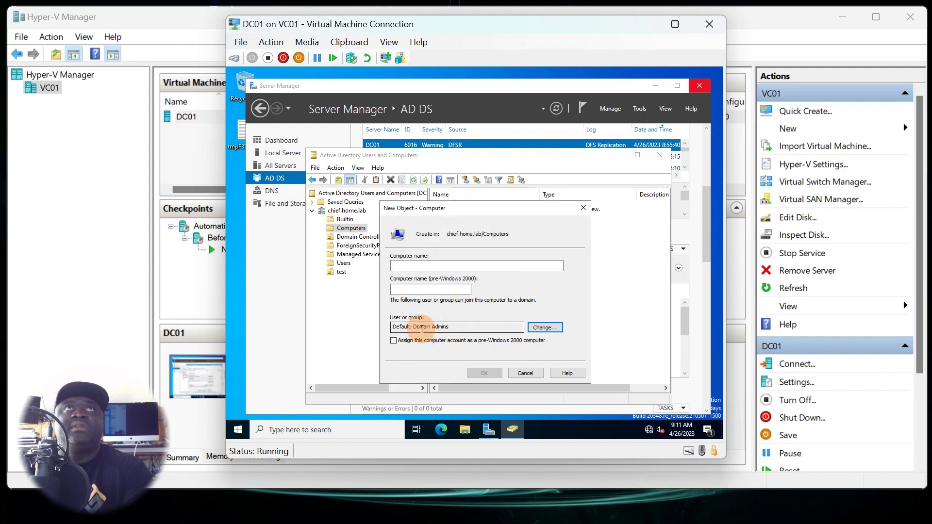
pyautogui.click(431, 267)
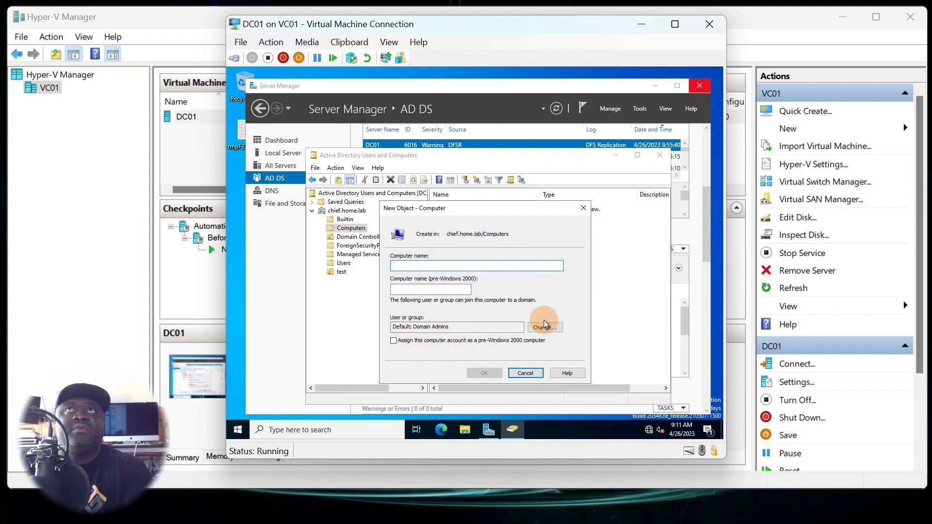
# Dismiss the New Object - Computer dialog and start a new user in the Users container.
pyautogui.click(583, 209)
pyautogui.rightClick(342, 265)
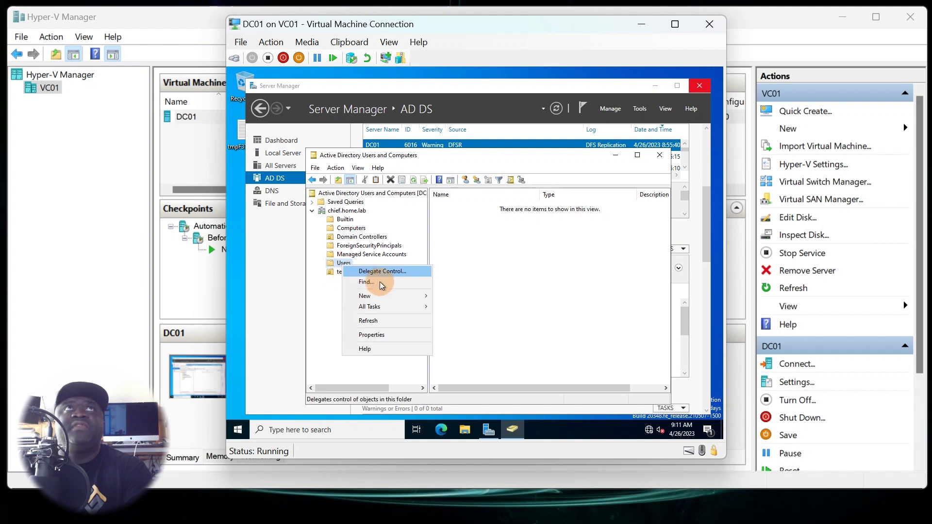
pyautogui.click(398, 296)
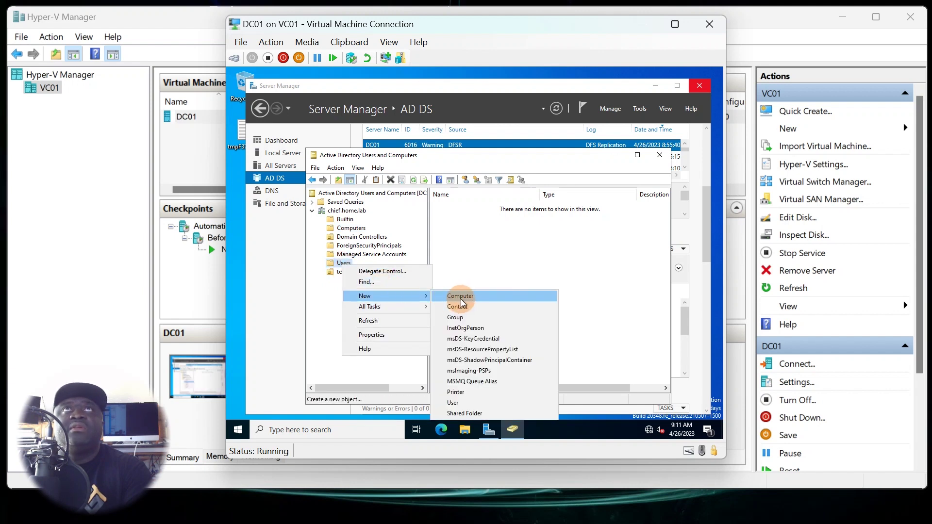
pyautogui.click(474, 402)
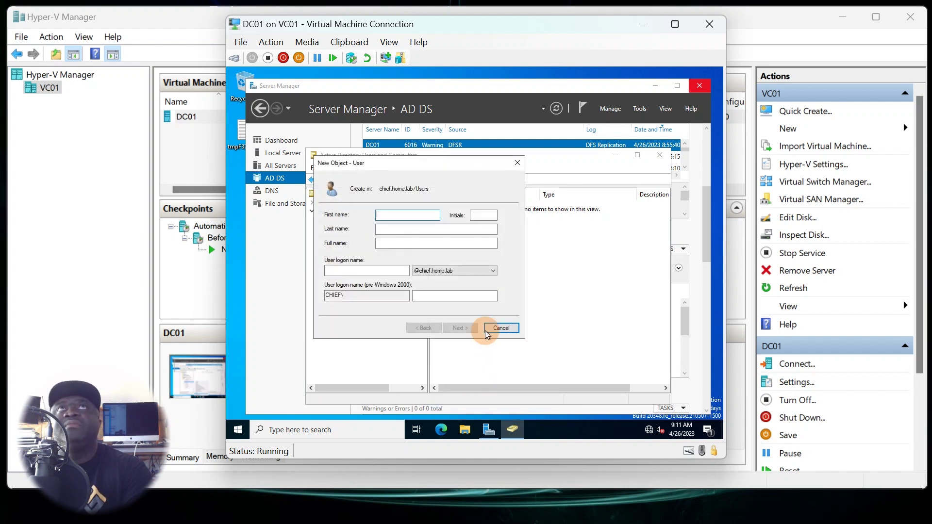
# Cancel the new-user dialog without creating anyone and show the empty Computers container.
pyautogui.moveTo(421, 164); pyautogui.dragTo(468, 242)
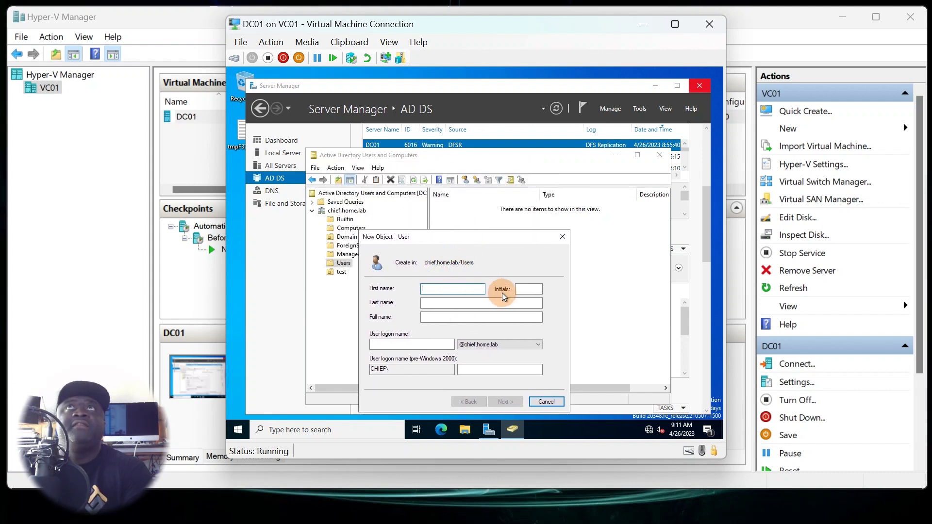
pyautogui.click(416, 345)
pyautogui.moveTo(446, 234); pyautogui.dragTo(467, 191)
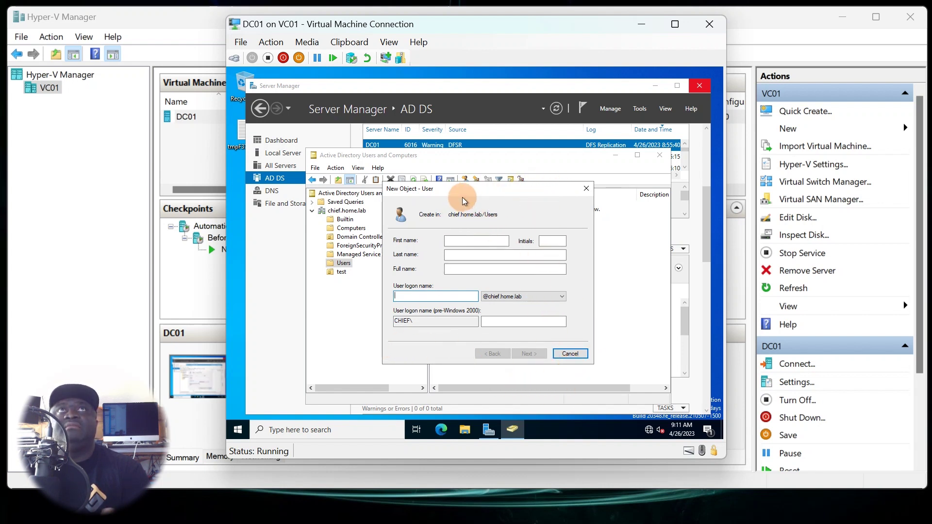
pyautogui.click(586, 189)
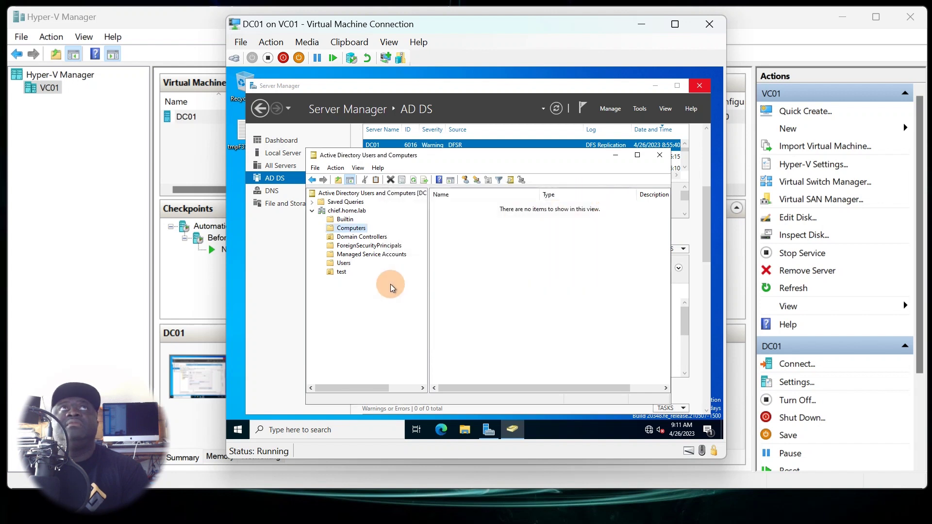
pyautogui.click(351, 228)
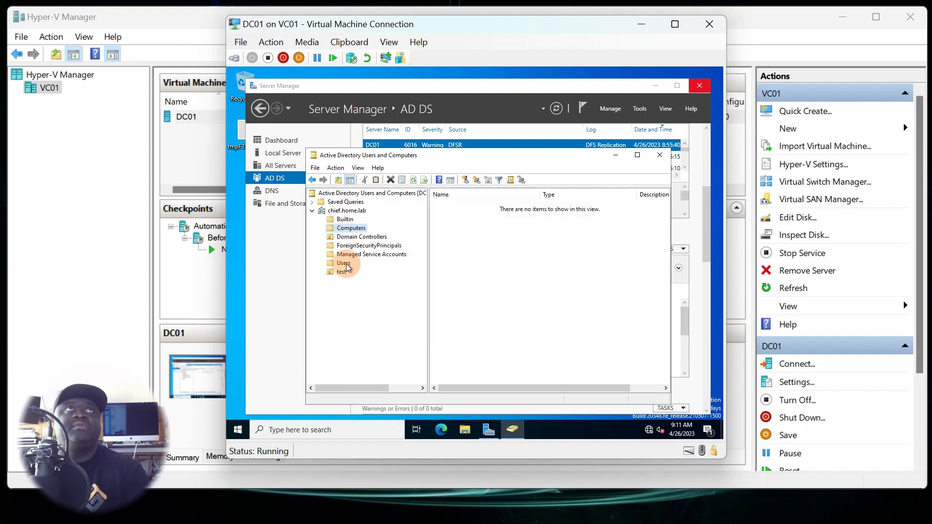
# Start a new computer in the Computers container, then bring up the naming-convention workbook.
pyautogui.rightClick(351, 228)
pyautogui.moveTo(395, 264)
pyautogui.click(457, 261)
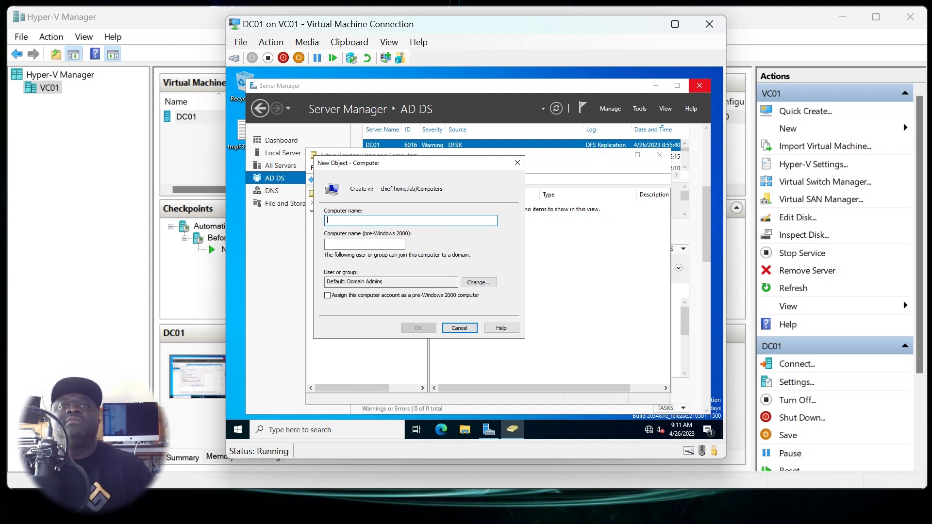
pyautogui.moveTo(457, 522)
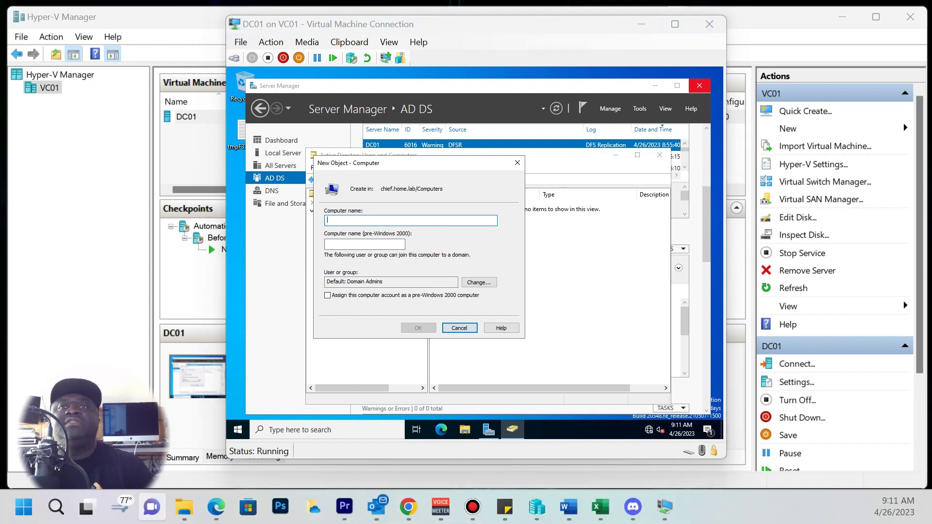
pyautogui.click(601, 507)
# Copy the computer name USNY145DBP001 from cell H10 in Excel.
pyautogui.click(554, 314)
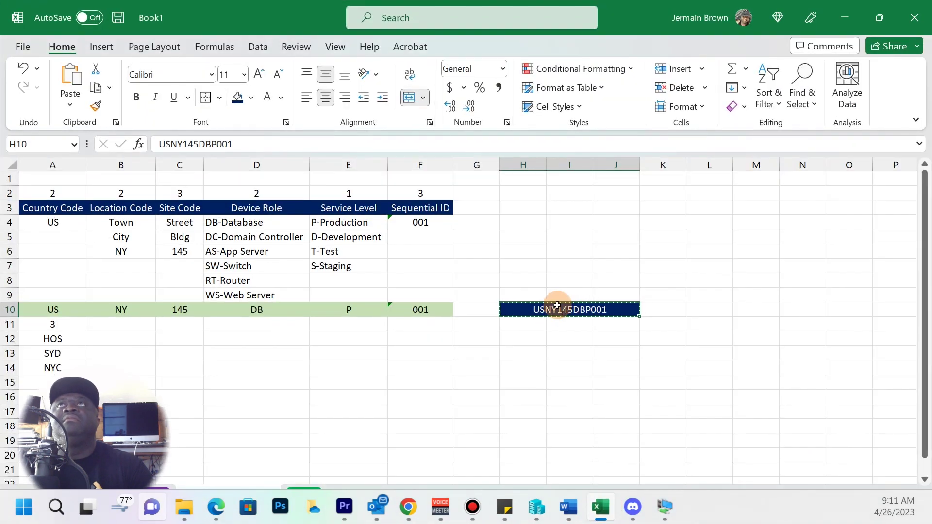
pyautogui.hotkey('ctrl', 'c')
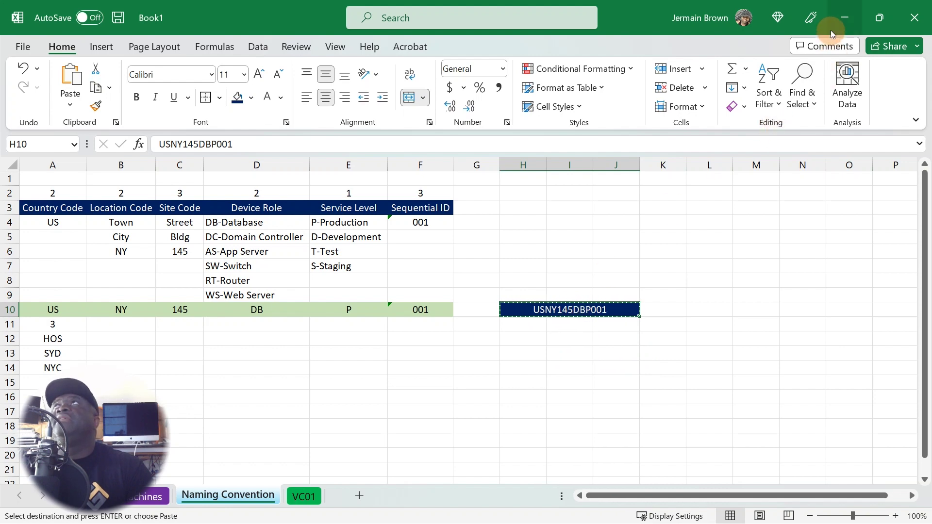
pyautogui.click(845, 17)
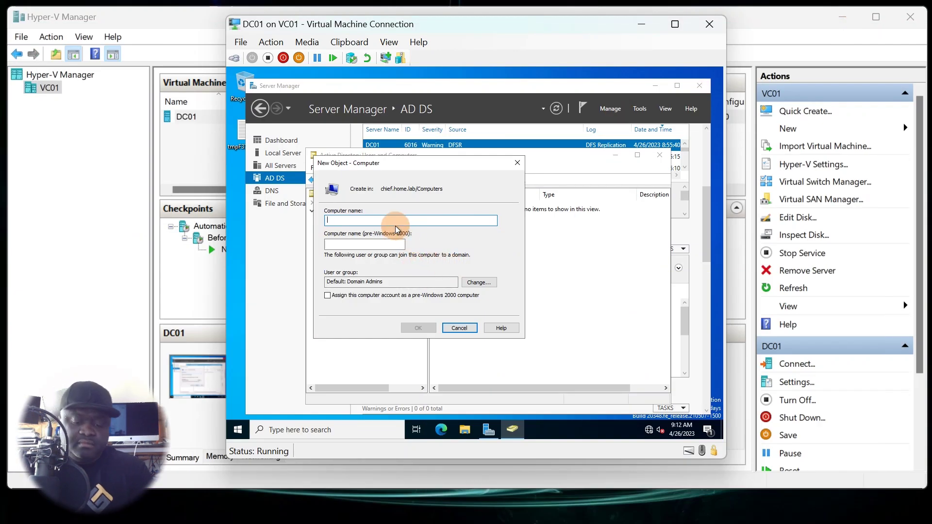
# Enter USNY145DBP001 as the computer name and create the computer object.
pyautogui.write('USNY145')
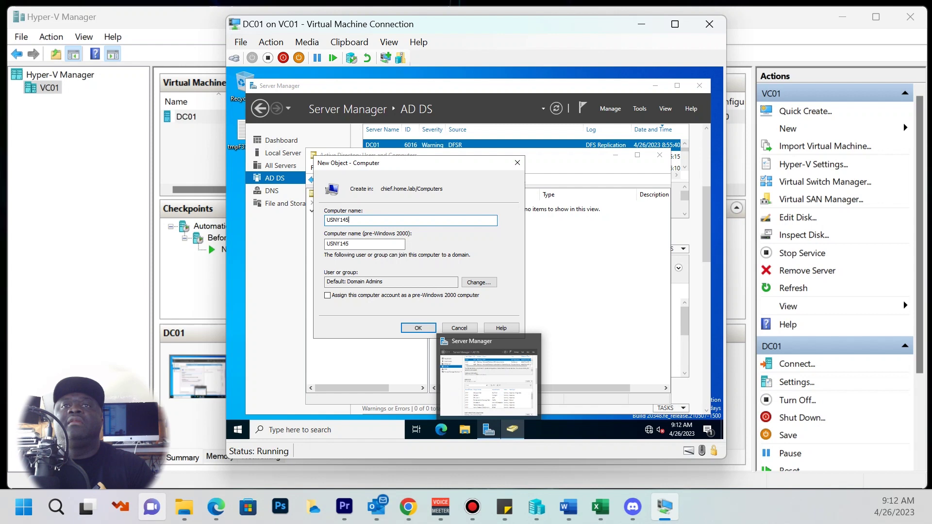
pyautogui.click(595, 516)
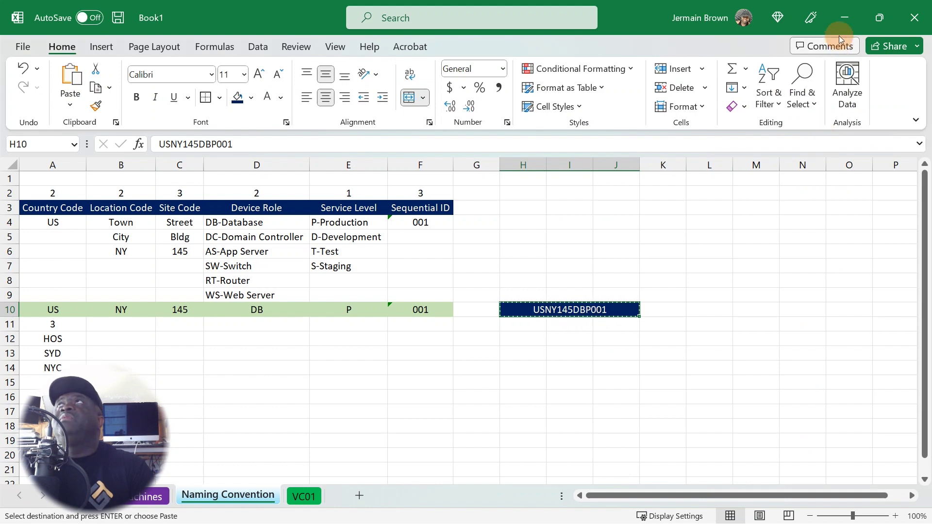
pyautogui.hotkey('alt', 'Tab')
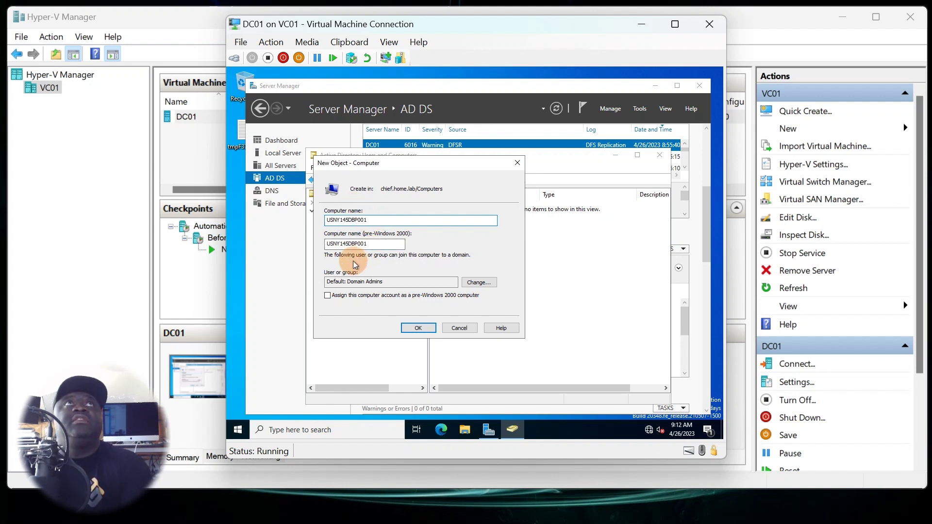
pyautogui.click(421, 328)
pyautogui.click(507, 225)
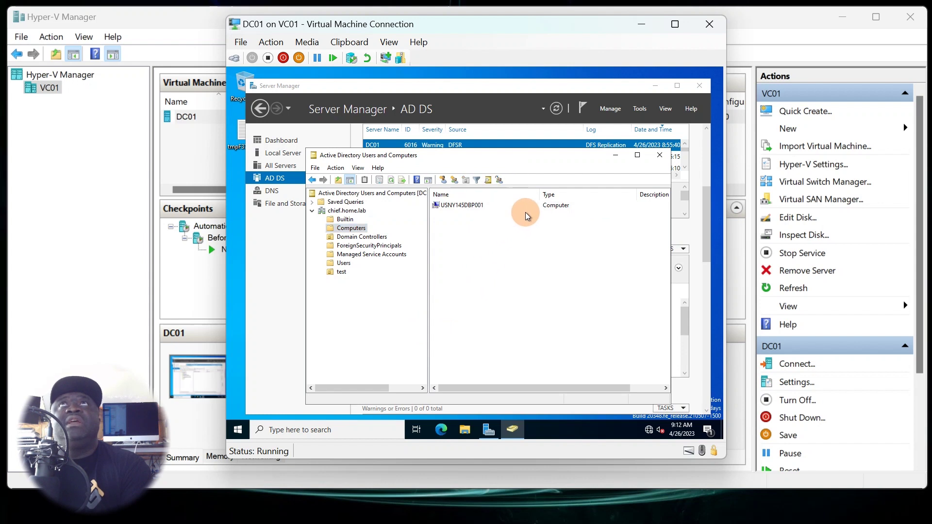
pyautogui.rightClick(463, 206)
pyautogui.click(502, 308)
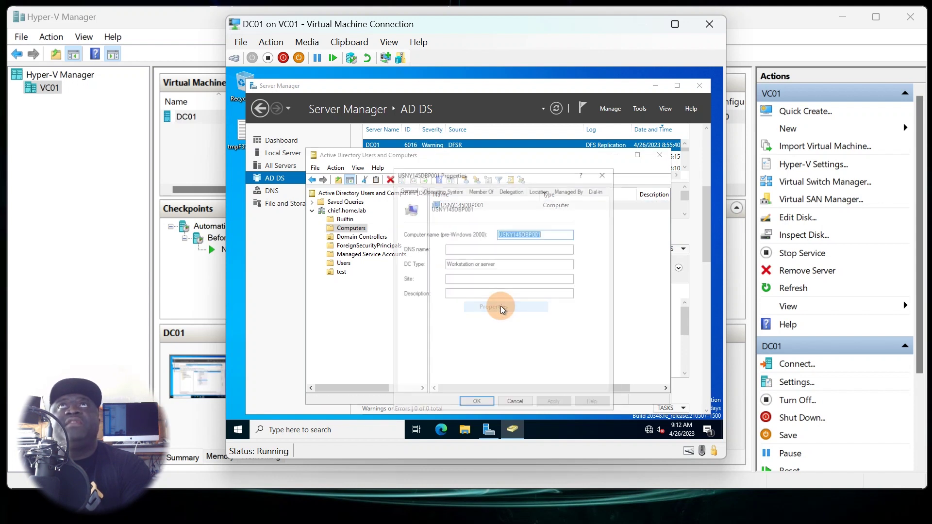
pyautogui.moveTo(491, 173); pyautogui.dragTo(514, 210)
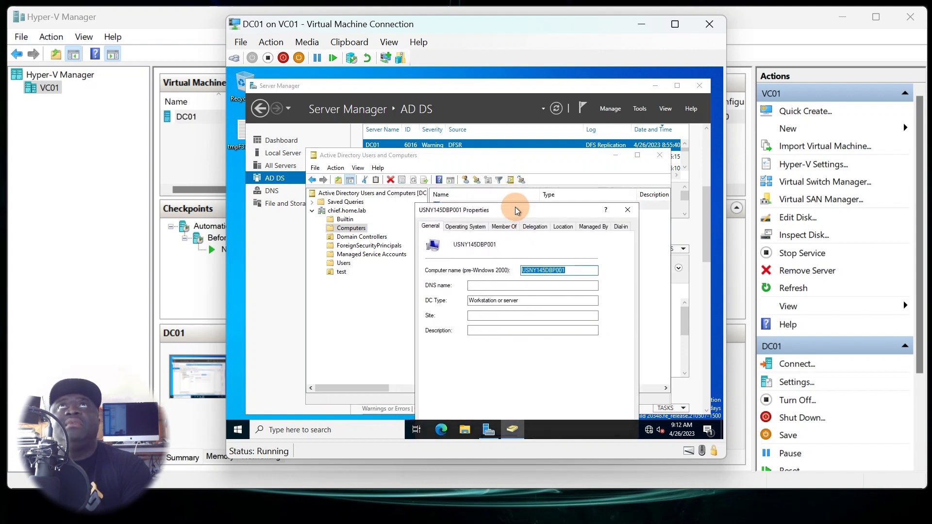
pyautogui.click(472, 229)
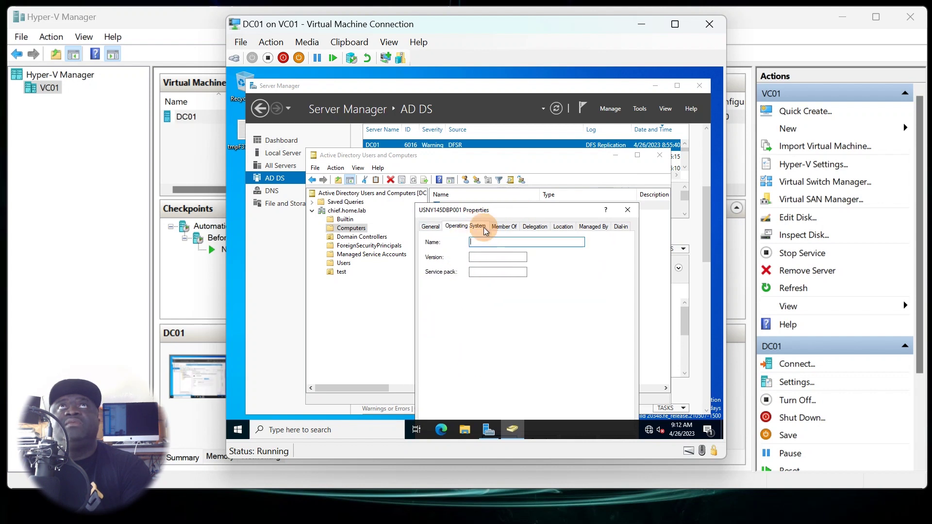
pyautogui.click(431, 228)
pyautogui.click(473, 228)
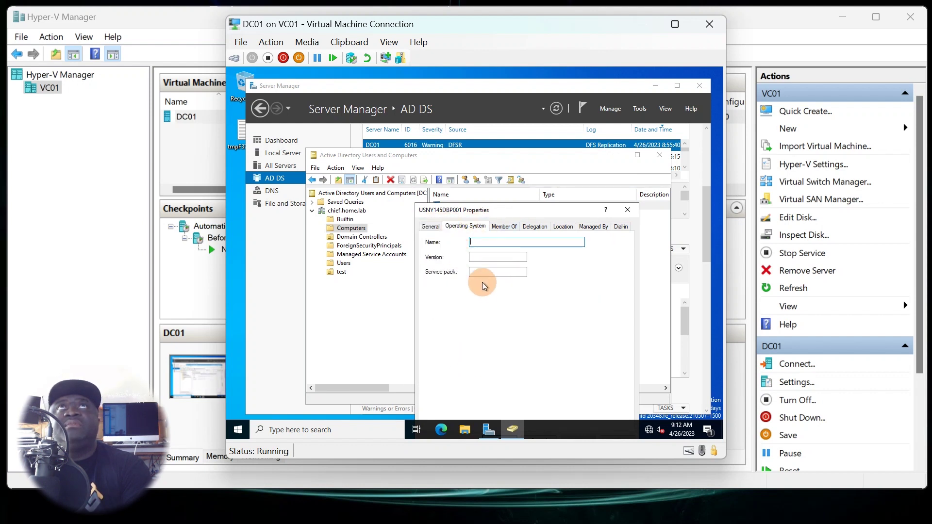
pyautogui.click(433, 228)
pyautogui.click(482, 331)
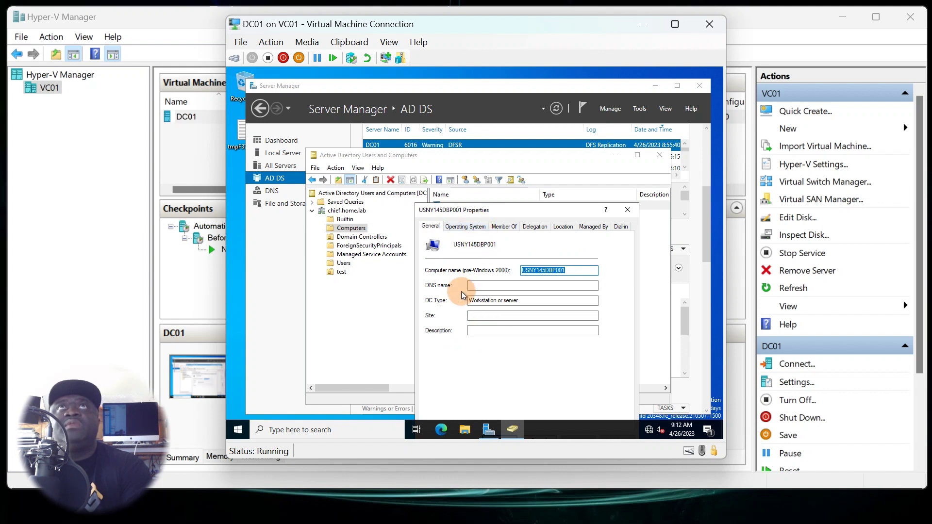
pyautogui.click(476, 315)
pyautogui.click(476, 315)
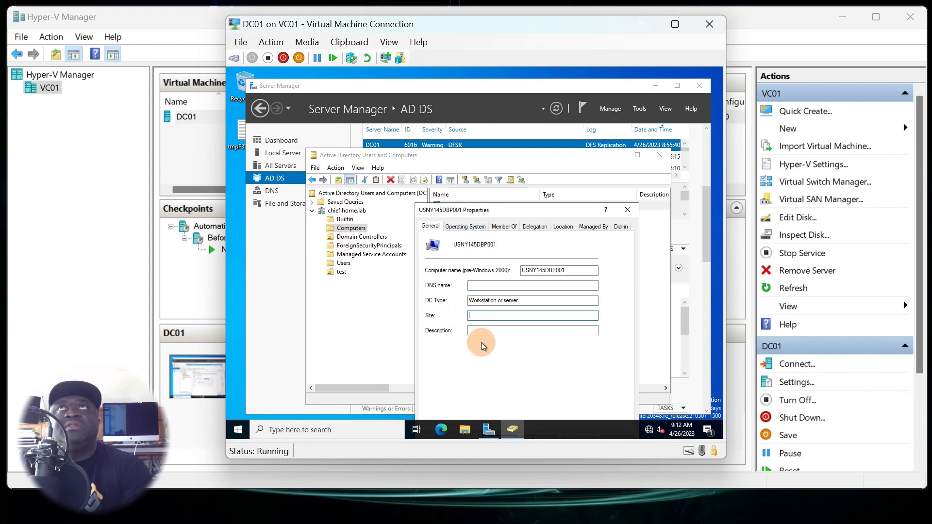
pyautogui.click(484, 331)
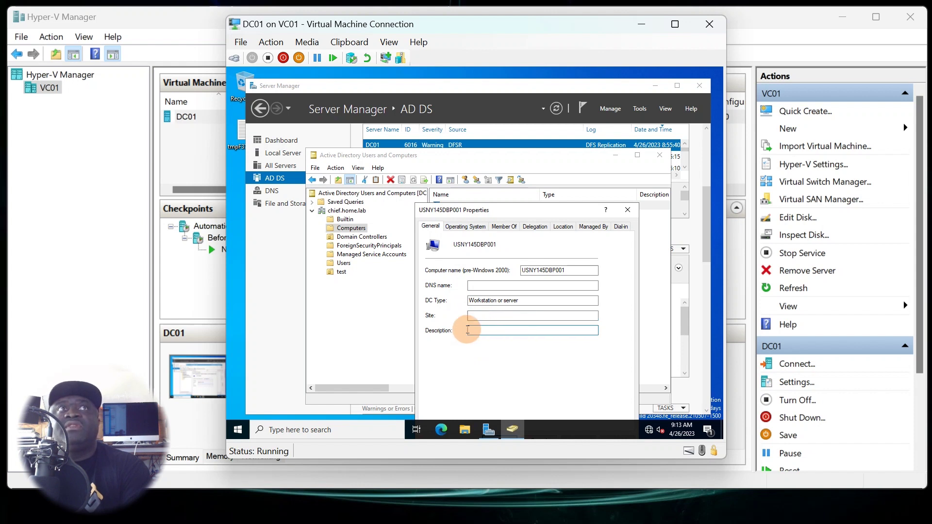
pyautogui.click(529, 226)
pyautogui.click(508, 224)
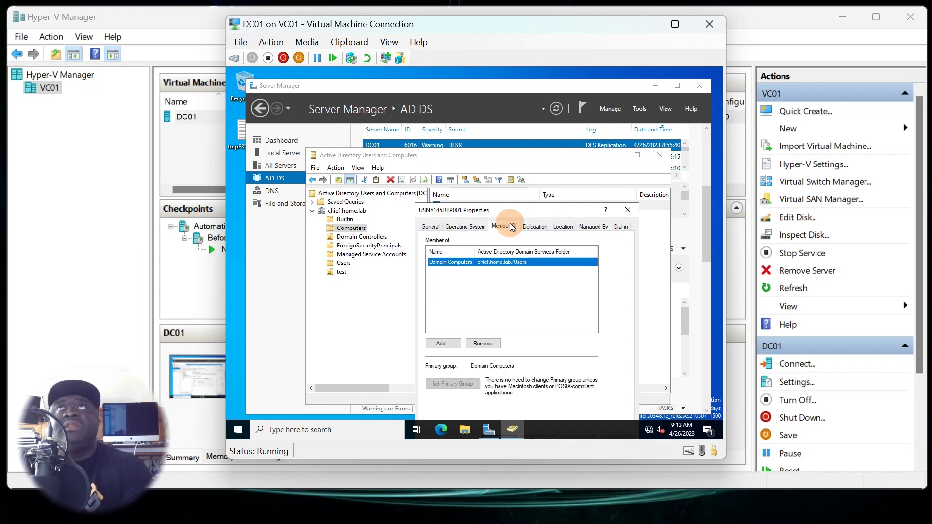
pyautogui.click(563, 228)
pyautogui.click(594, 226)
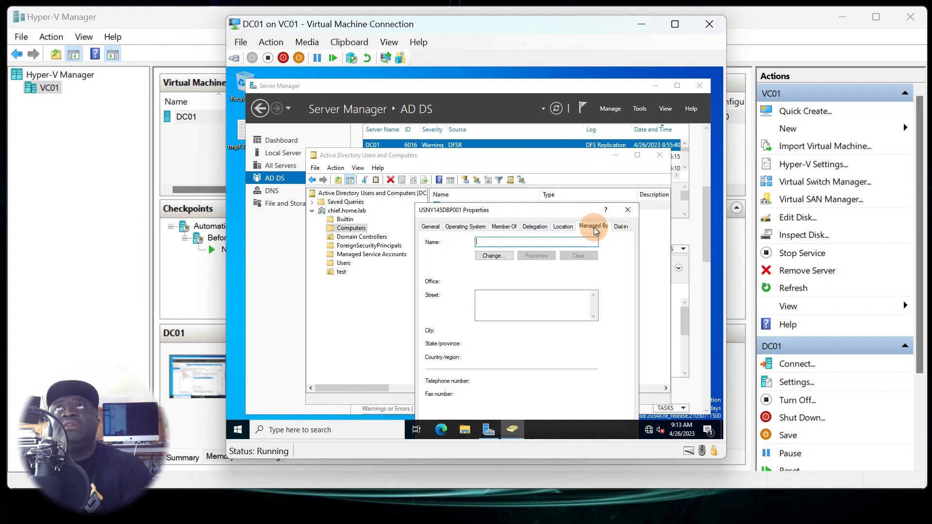
pyautogui.click(628, 211)
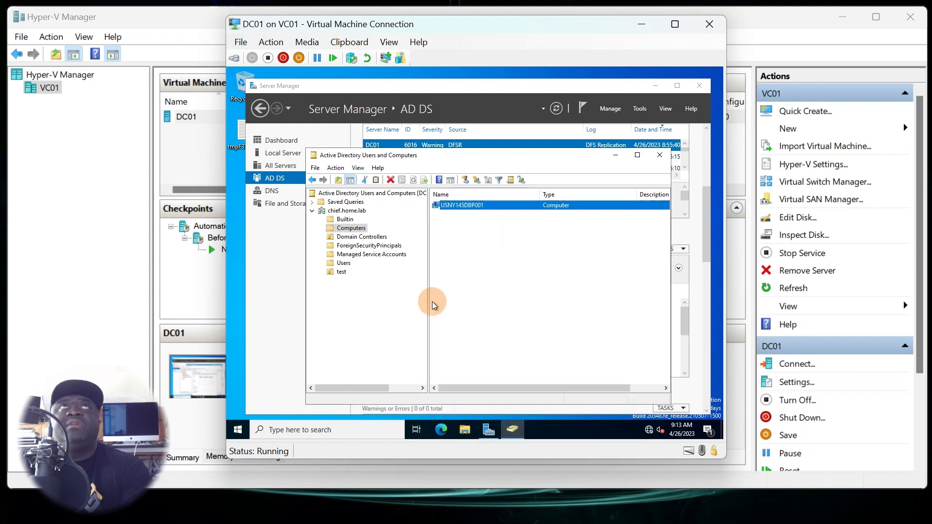
pyautogui.click(382, 299)
# Open the Administrator account's Properties from the Users container.
pyautogui.click(341, 263)
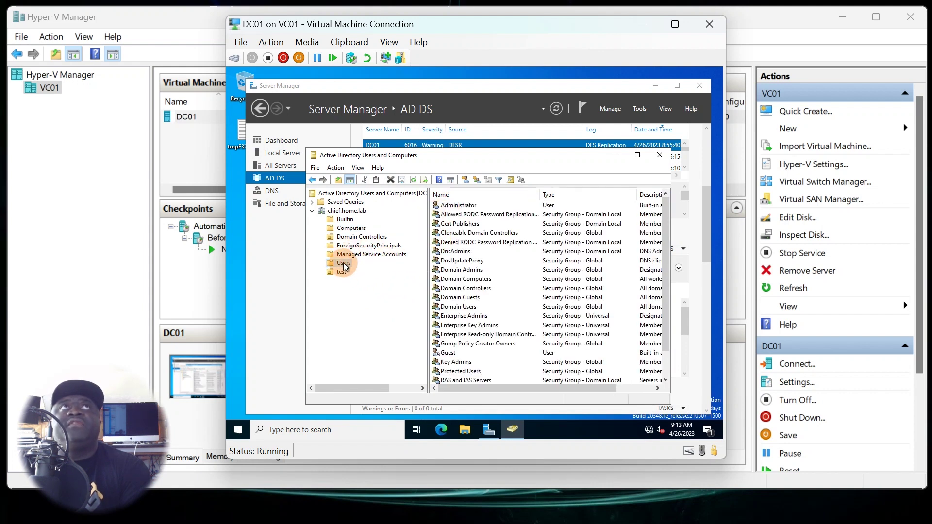
pyautogui.rightClick(343, 263)
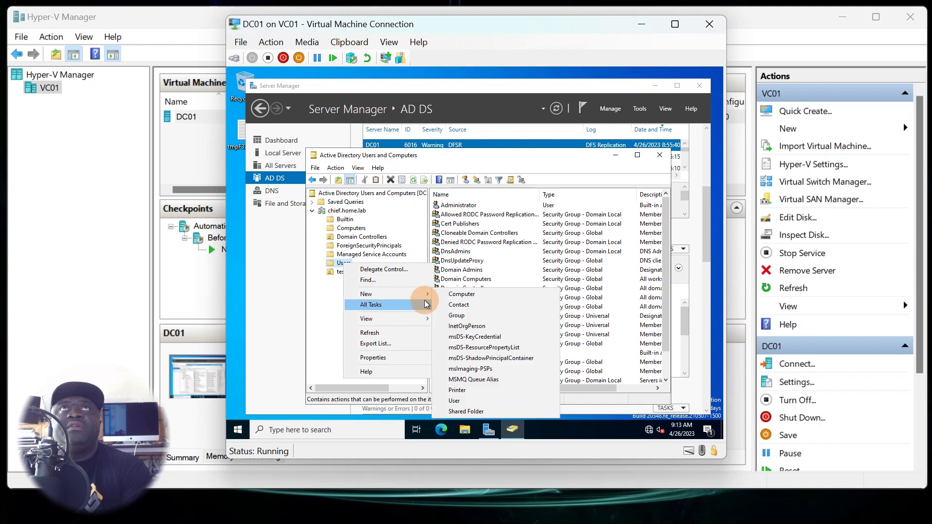
pyautogui.click(462, 206)
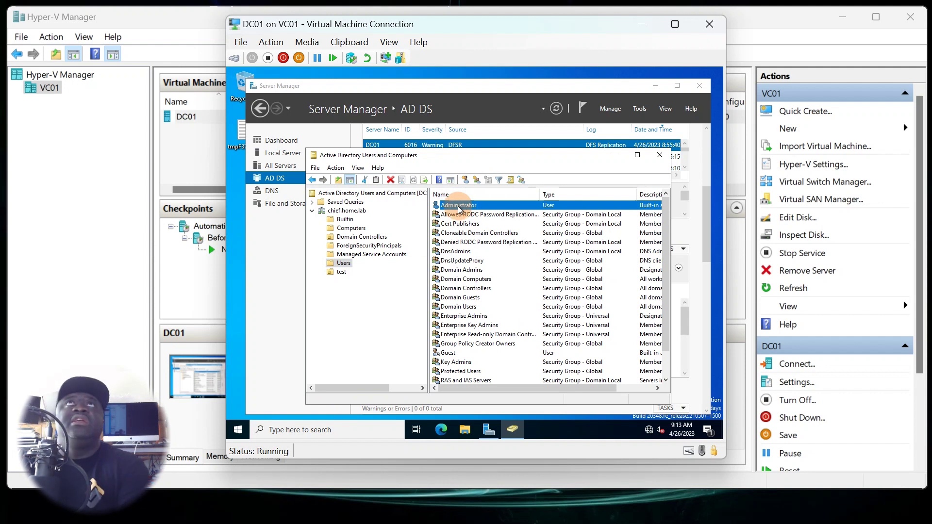
pyautogui.rightClick(458, 207)
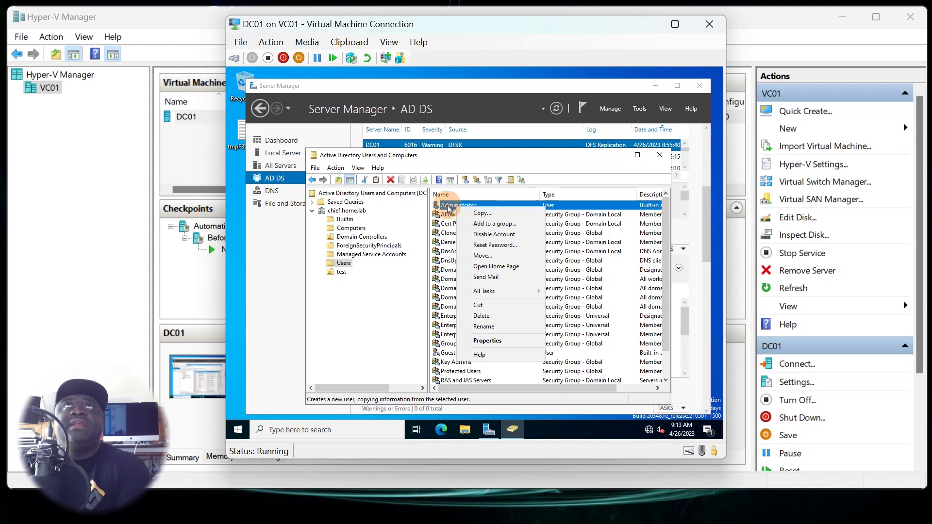
pyautogui.click(488, 340)
# Show Administrator's Member Of groups with a wider Name column, moving the dialog aside.
pyautogui.moveTo(327, 83); pyautogui.dragTo(358, 152)
pyautogui.click(294, 160)
pyautogui.moveTo(321, 202); pyautogui.dragTo(347, 202)
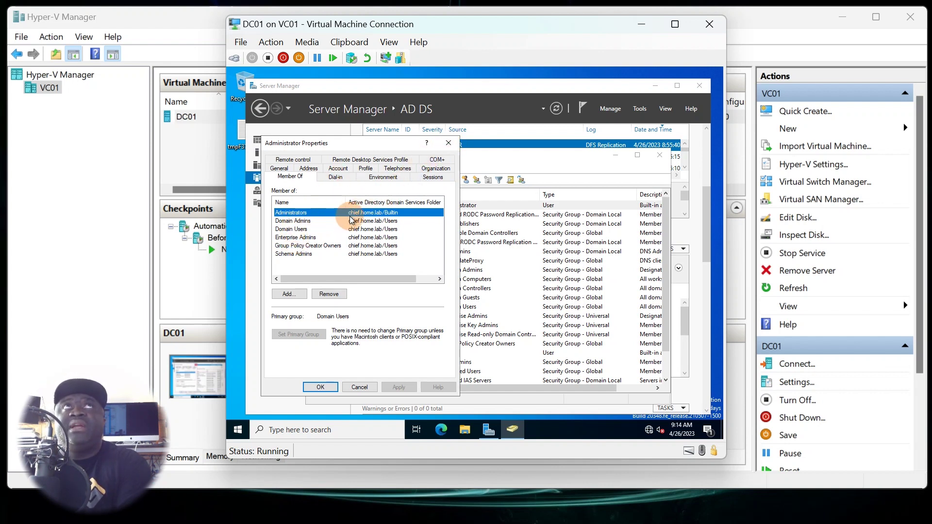
pyautogui.moveTo(387, 148); pyautogui.dragTo(348, 149)
# Start copying the Administrator account into a new user, arranging the open dialogs.
pyautogui.rightClick(474, 208)
pyautogui.click(479, 215)
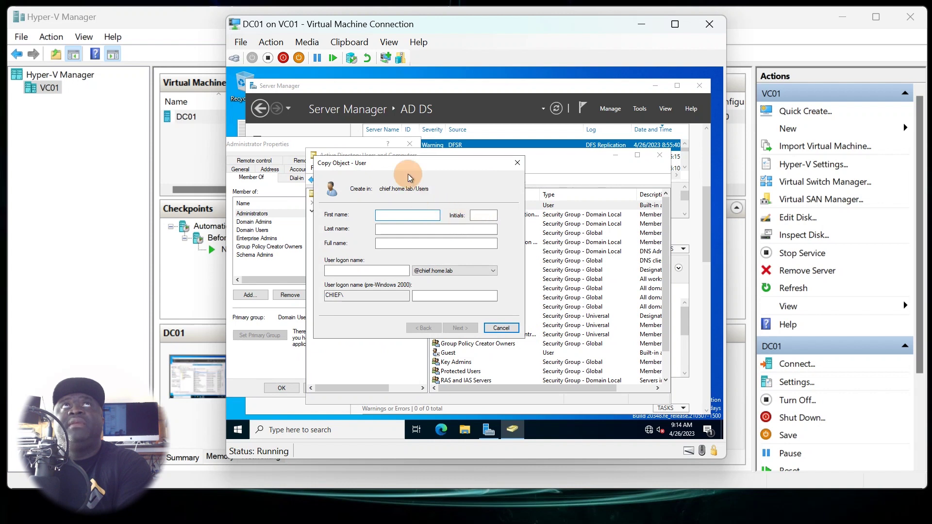
pyautogui.moveTo(409, 159); pyautogui.dragTo(523, 173)
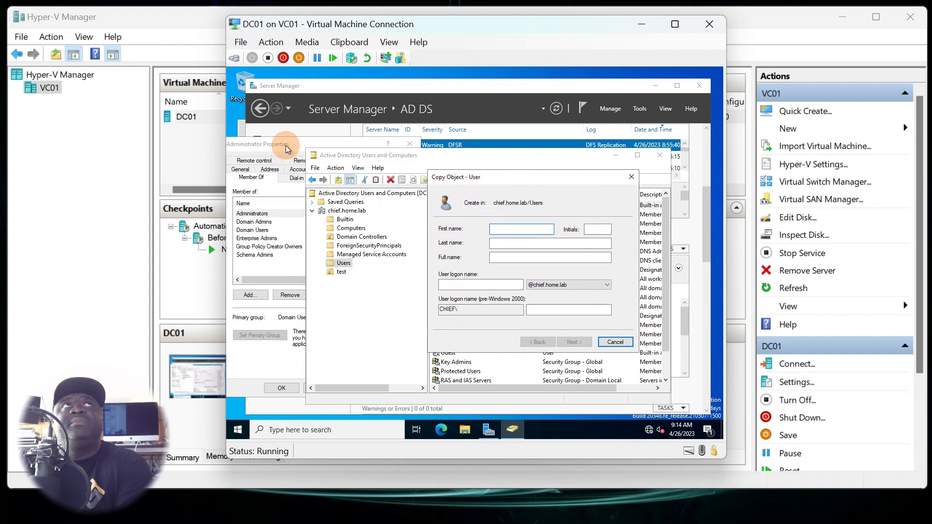
pyautogui.moveTo(288, 141); pyautogui.dragTo(367, 157)
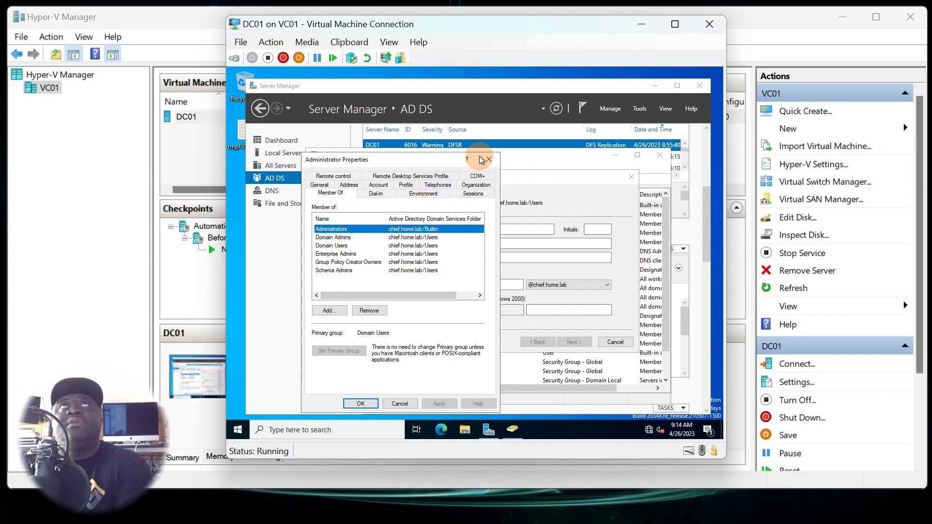
pyautogui.moveTo(399, 162); pyautogui.dragTo(357, 154)
pyautogui.click(483, 208)
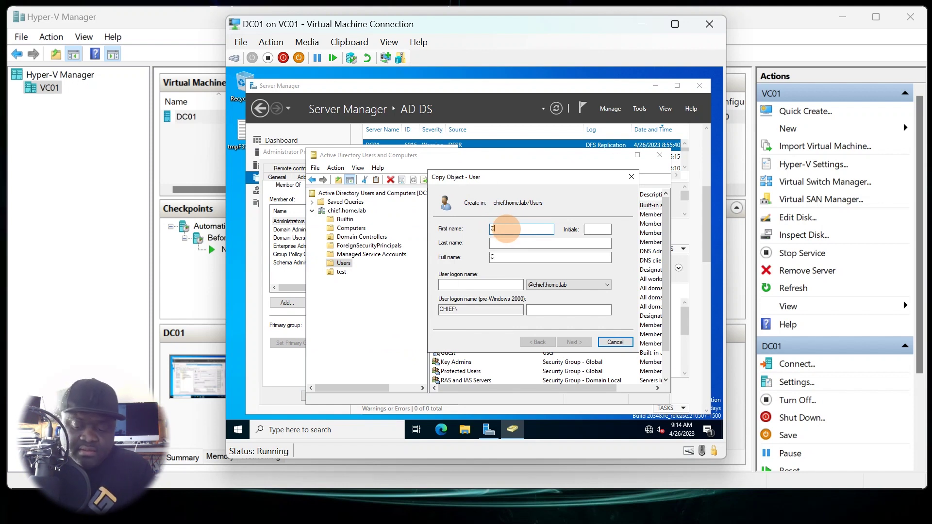
# Fill in the new user's first name, last name and user logon name.
pyautogui.write('Chief')
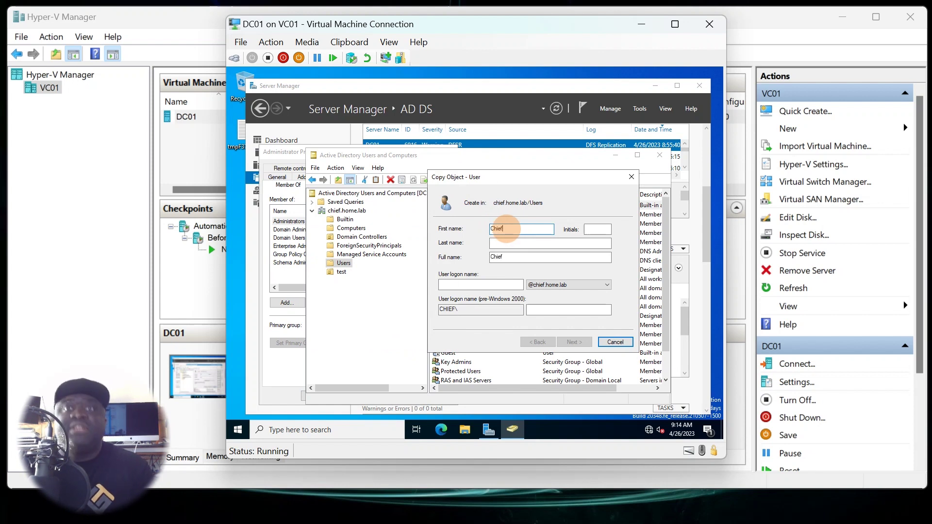
pyautogui.press('Tab')
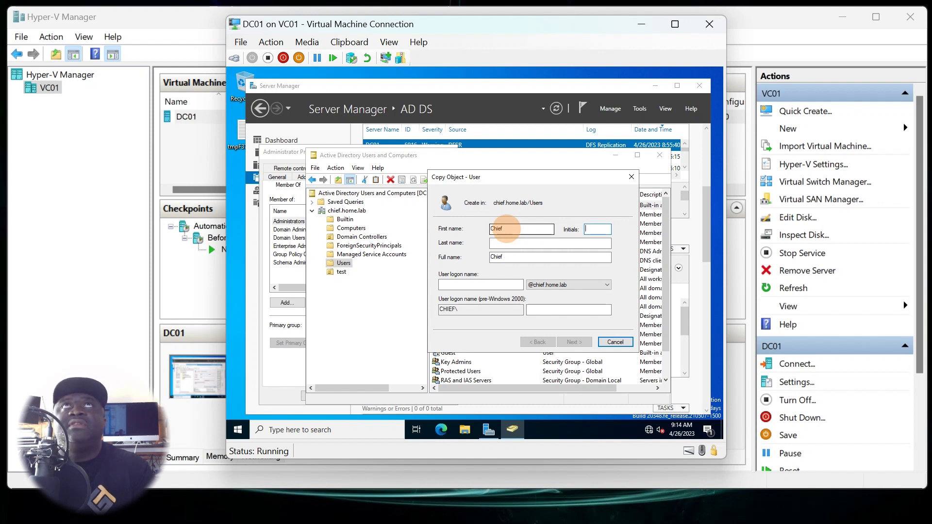
pyautogui.press('Tab')
pyautogui.write('Boogi')
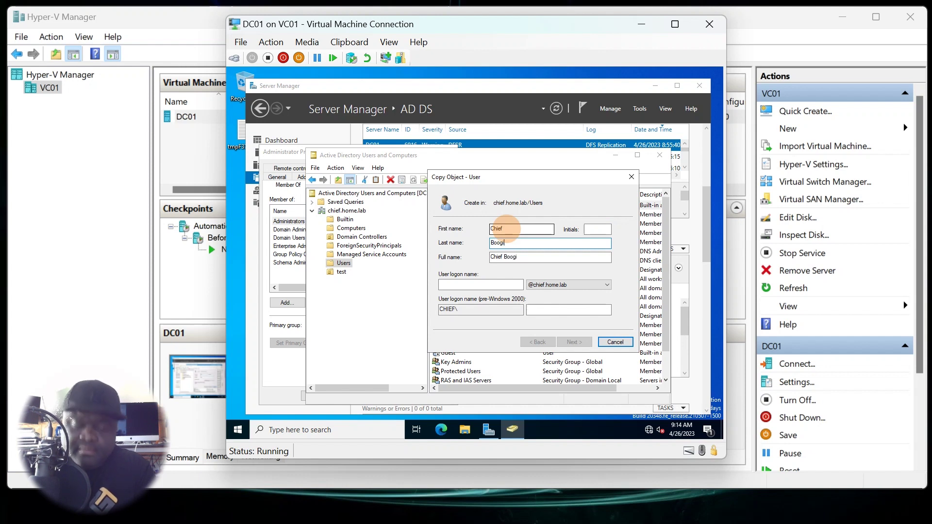
pyautogui.write('e')
pyautogui.click(469, 285)
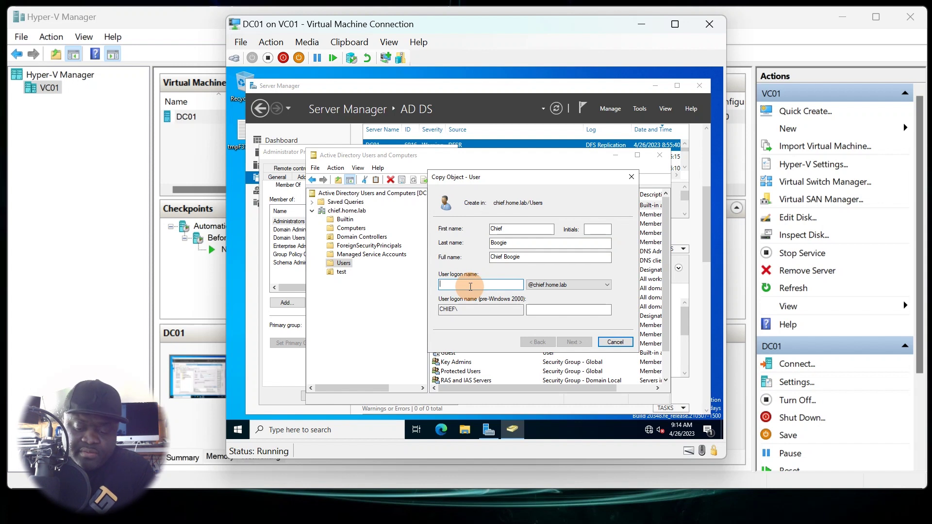
pyautogui.write('chiefboogie')
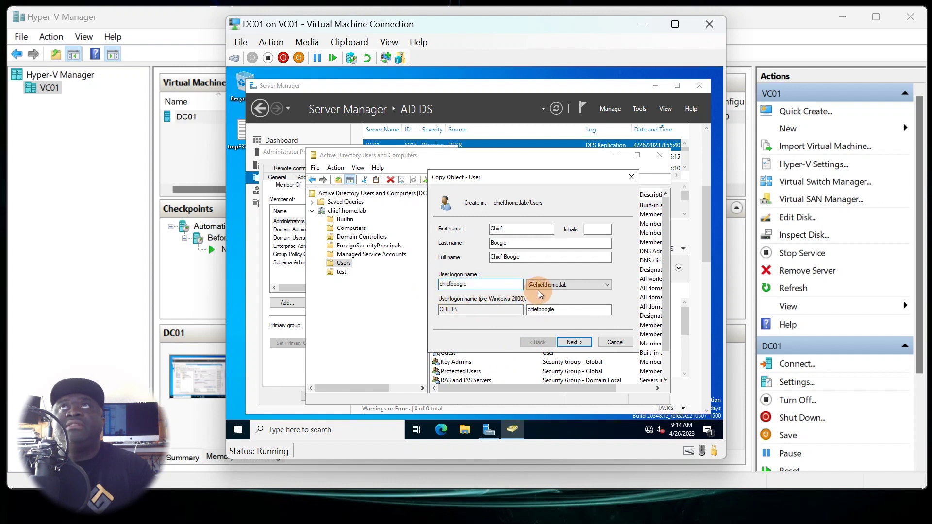
# Enter and confirm the new user's password, keep it never-expiring, and finish creating the account.
pyautogui.click(575, 343)
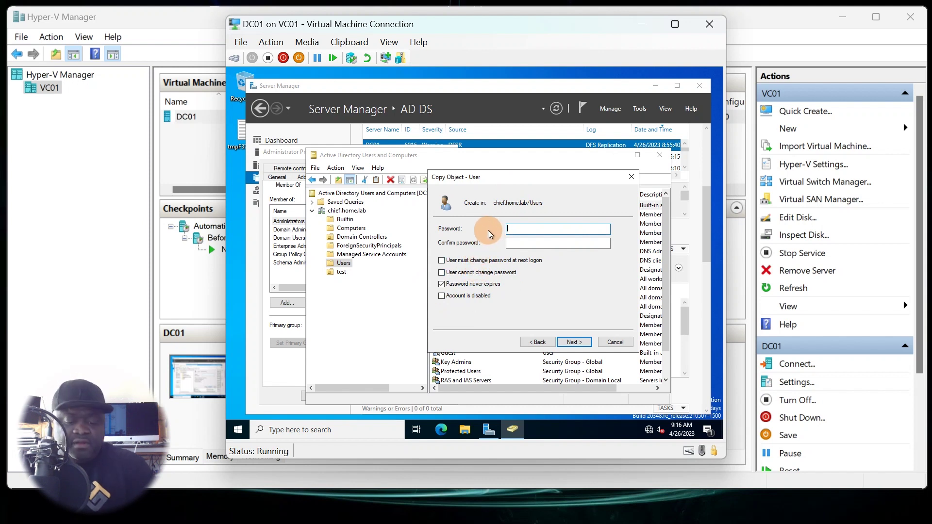
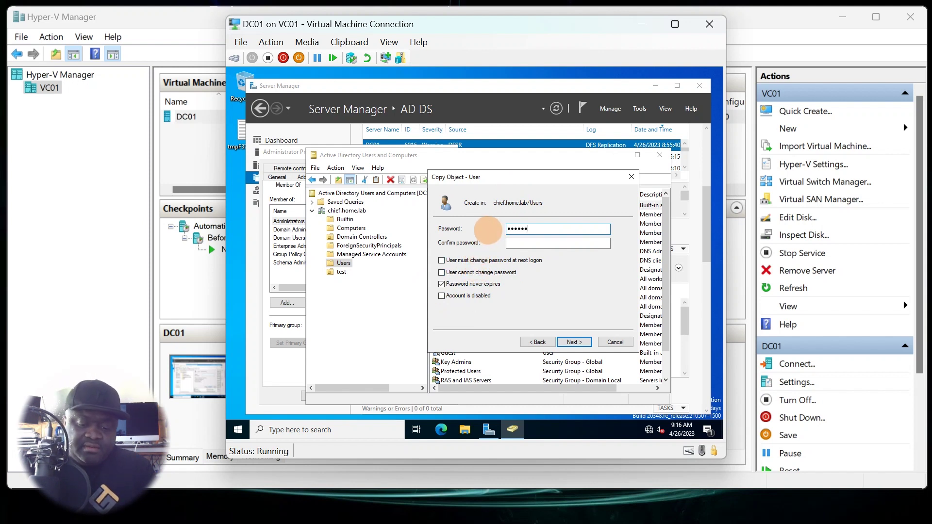
pyautogui.press('Tab')
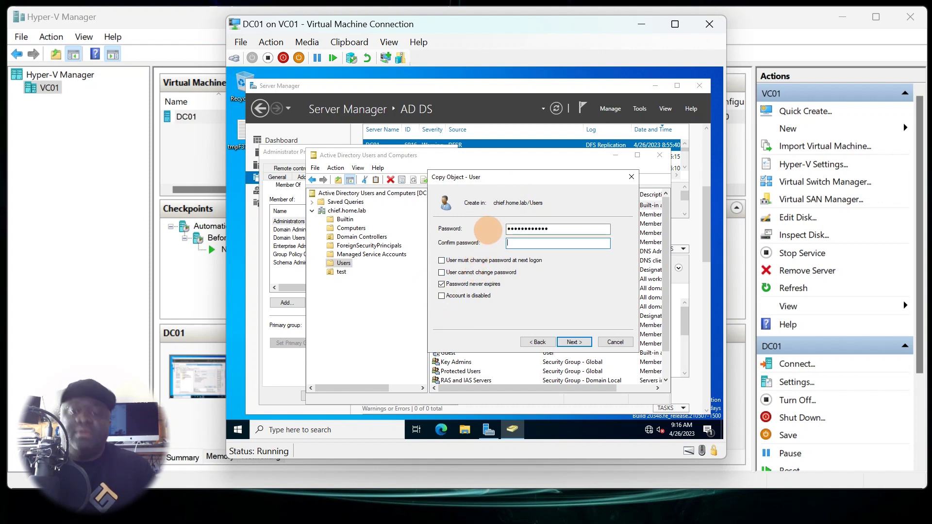
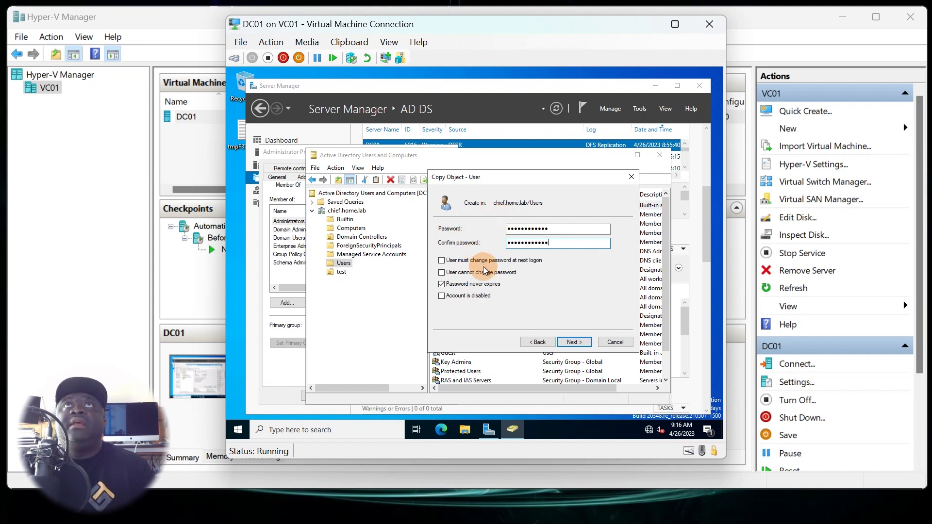
pyautogui.click(444, 274)
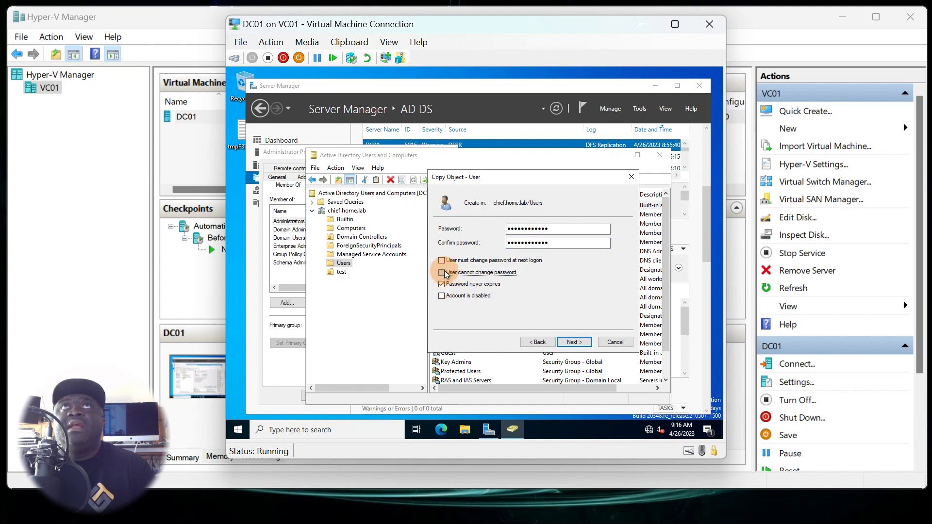
pyautogui.click(443, 272)
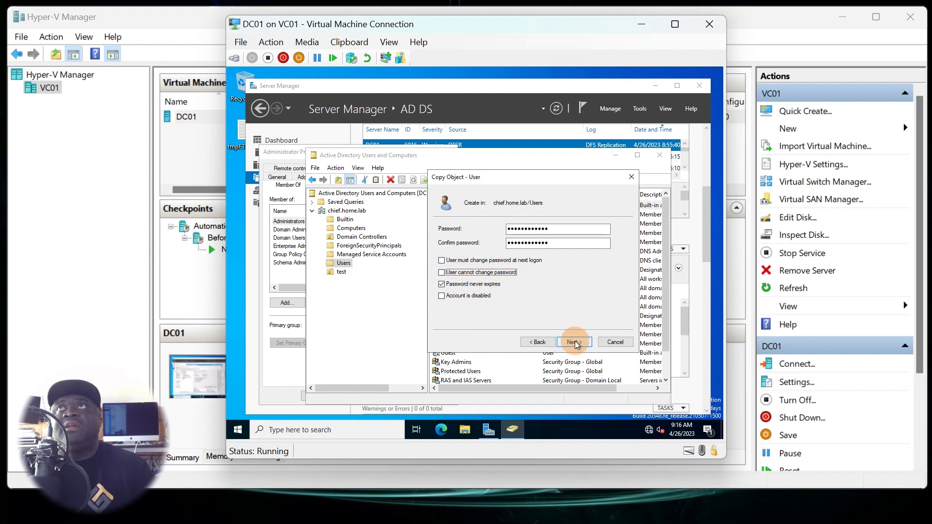
pyautogui.click(575, 342)
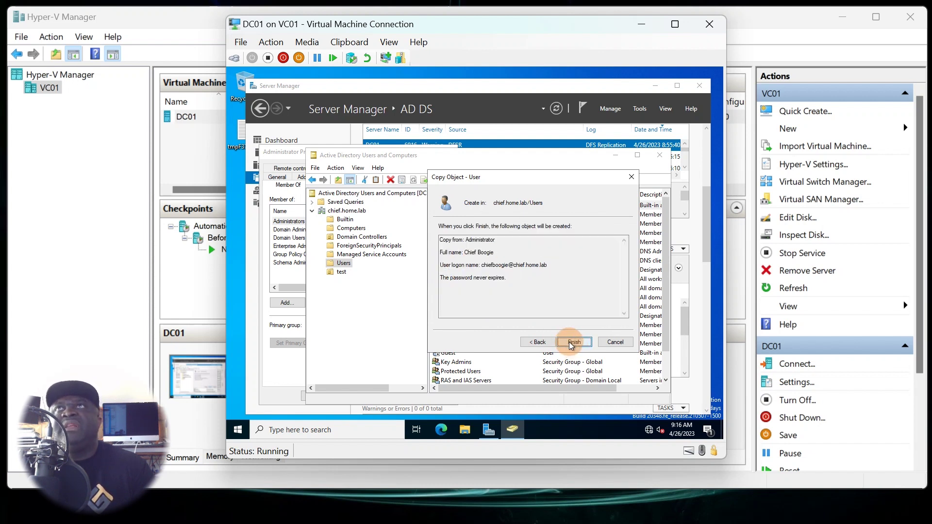
pyautogui.click(570, 343)
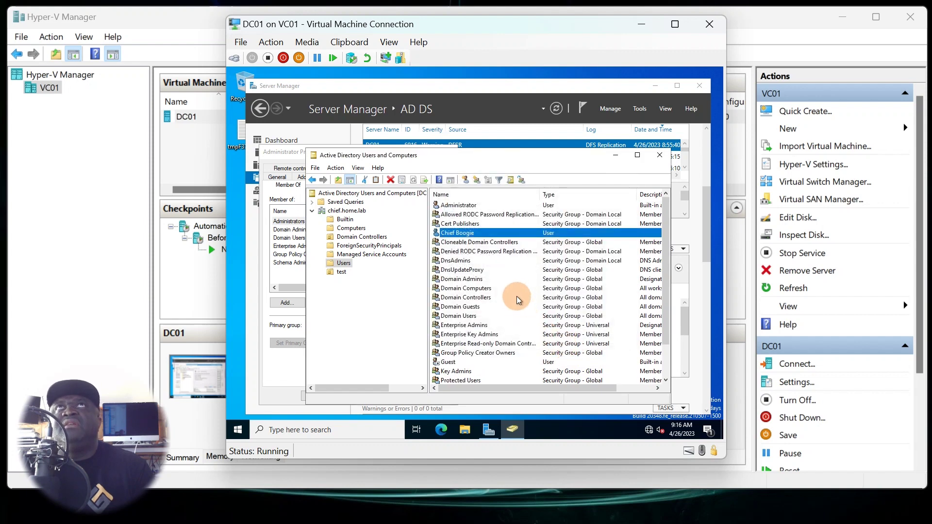
# Open the new user's Properties beside Administrator's and show its Member Of groups.
pyautogui.rightClick(469, 232)
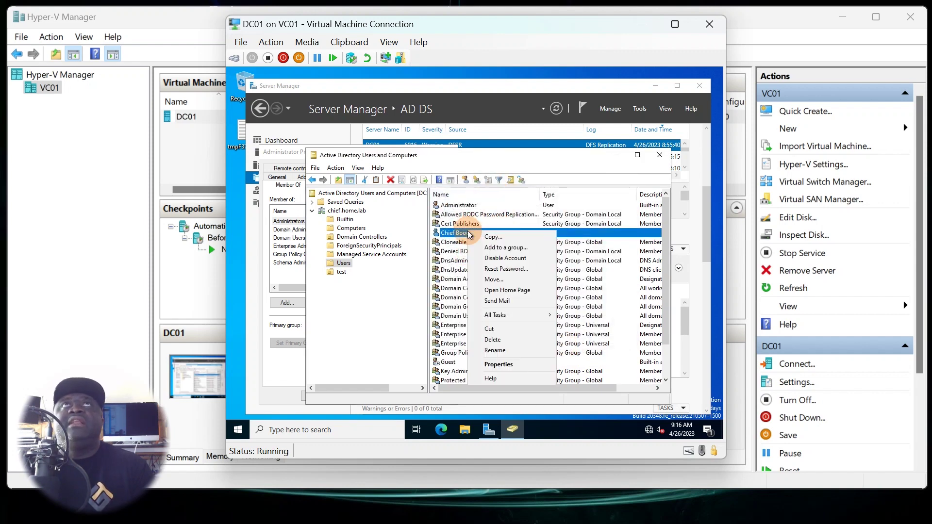
pyautogui.click(502, 365)
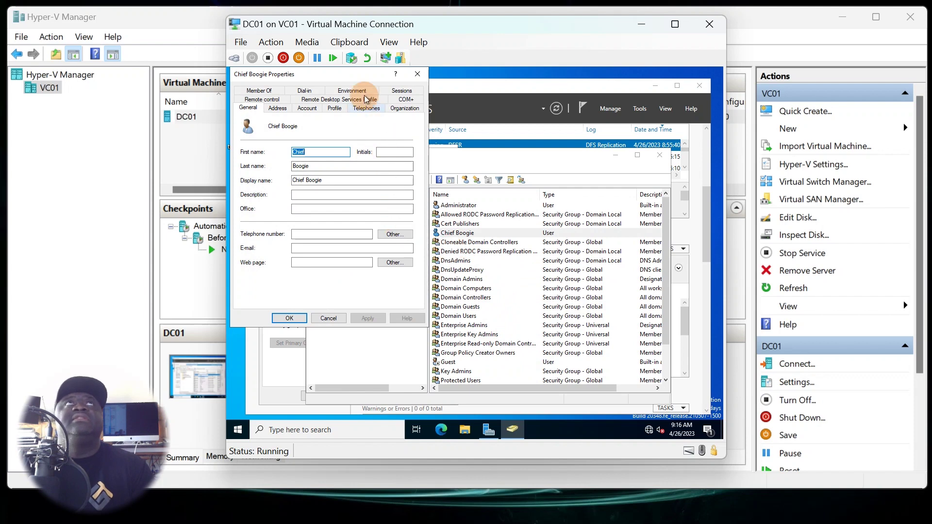
pyautogui.moveTo(357, 76); pyautogui.dragTo(542, 159)
pyautogui.click(292, 153)
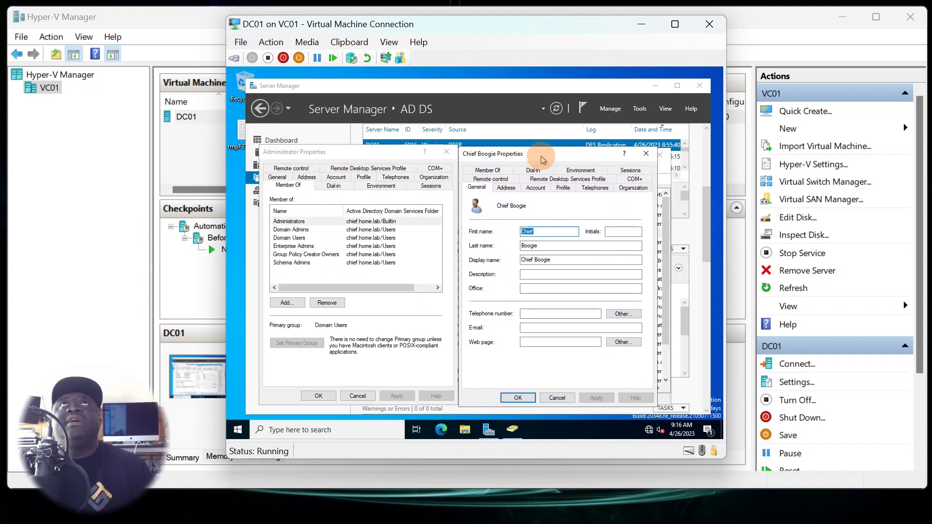
pyautogui.click(488, 171)
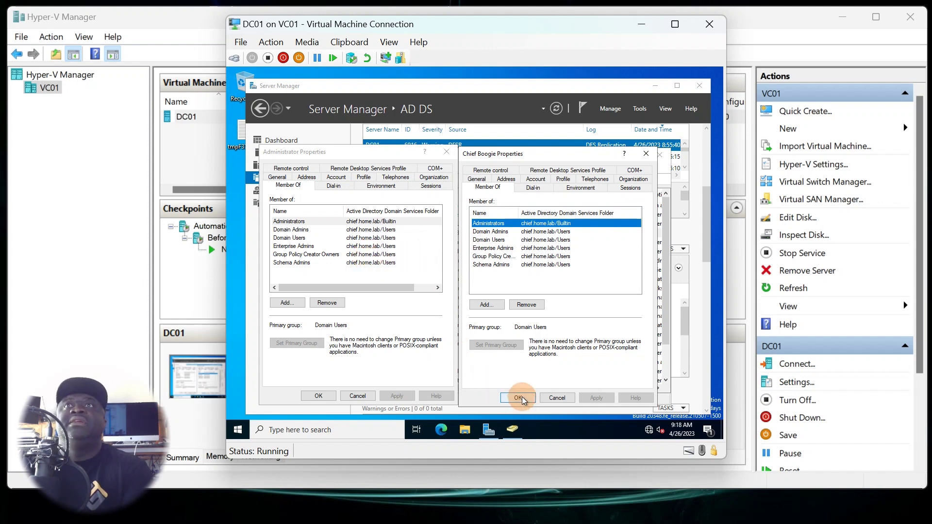
# Compare the new user's and Administrator's Profile, Remote control, Environment, Member Of and General tabs.
pyautogui.click(562, 179)
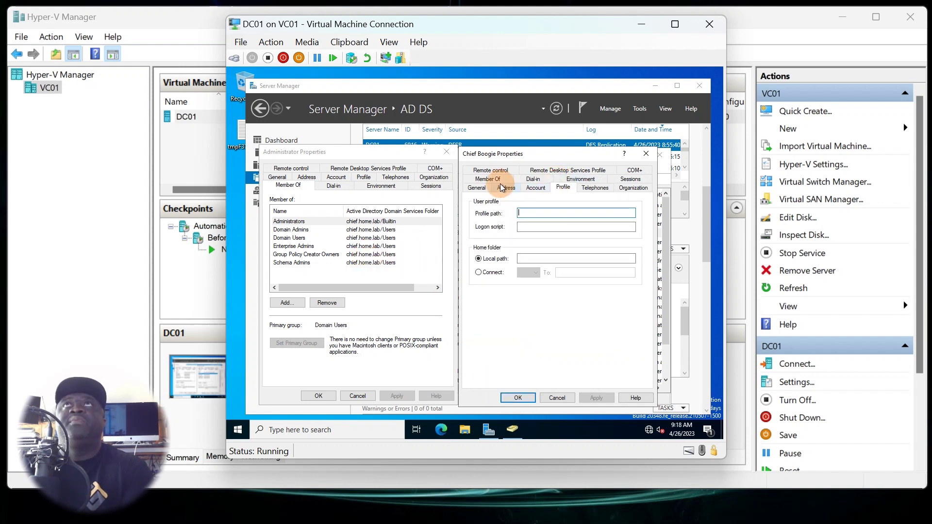
pyautogui.click(486, 171)
pyautogui.click(491, 170)
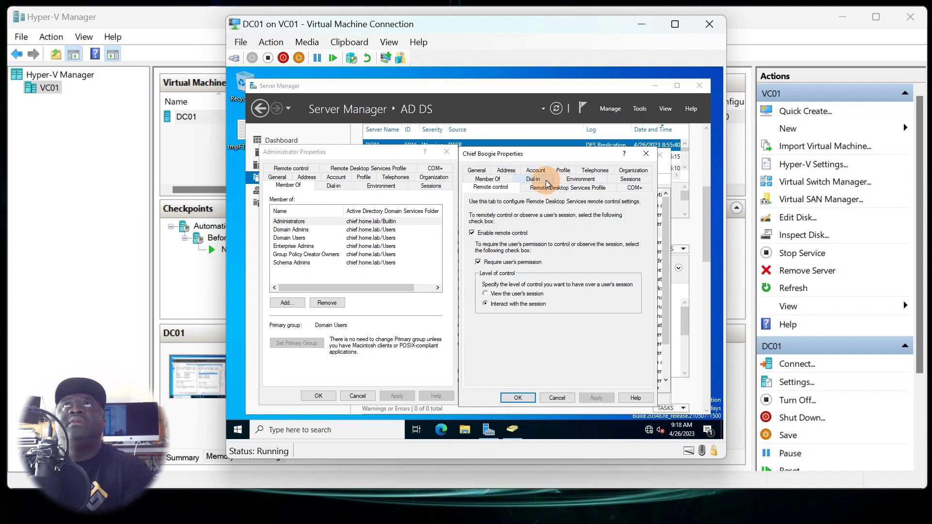
pyautogui.click(567, 189)
pyautogui.click(386, 186)
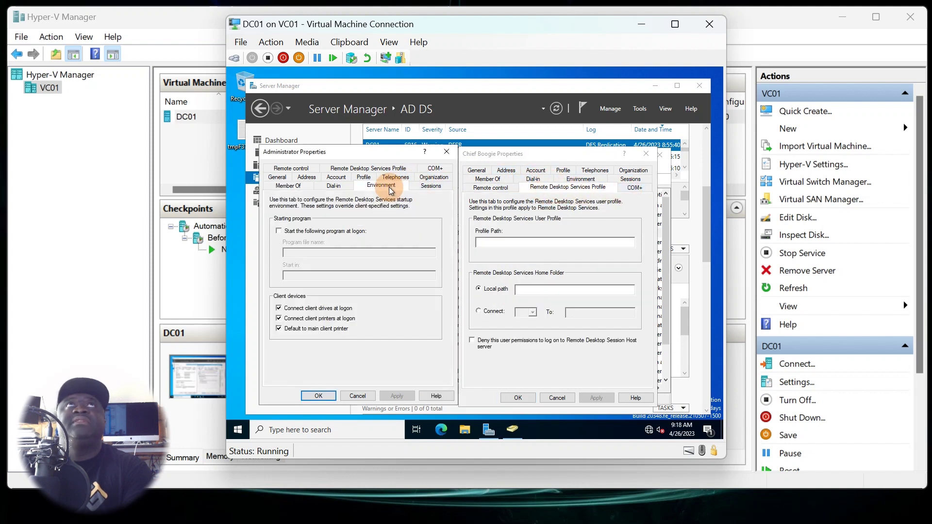
pyautogui.click(589, 181)
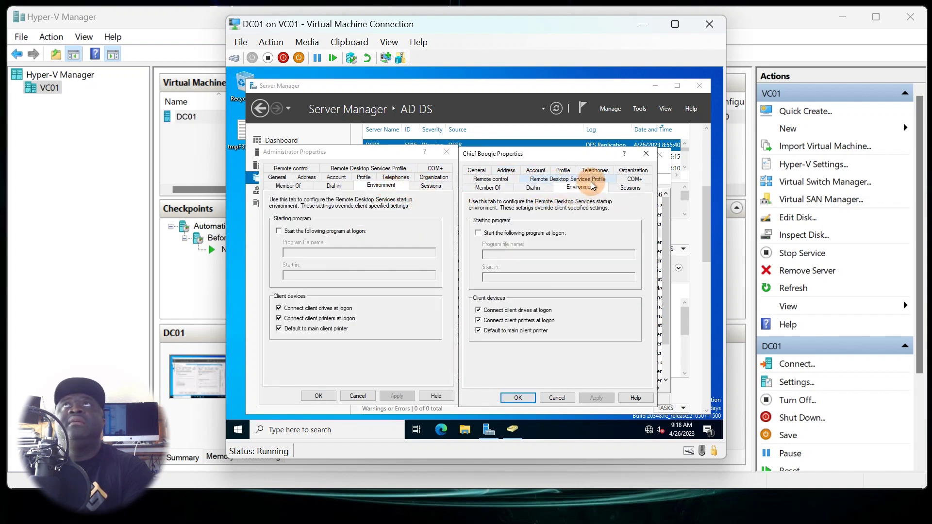
pyautogui.click(375, 168)
pyautogui.click(287, 177)
pyautogui.click(278, 168)
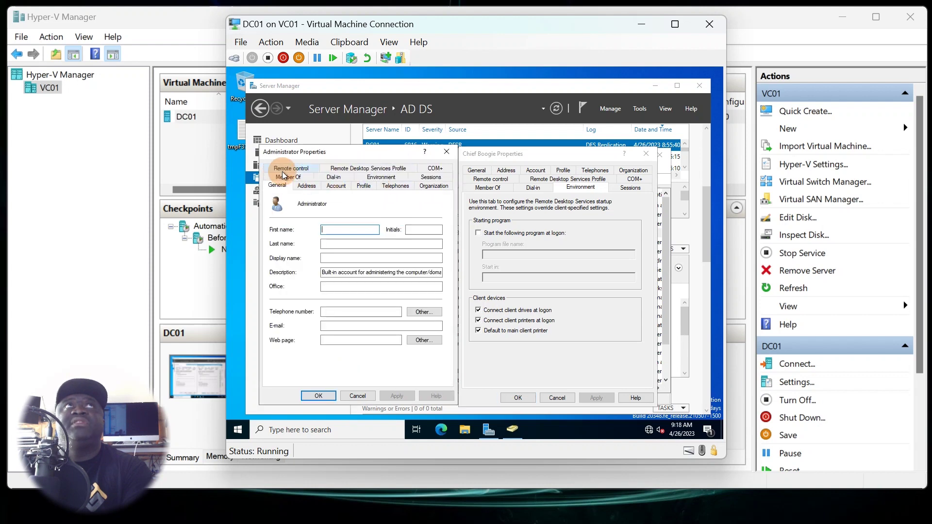
pyautogui.click(482, 171)
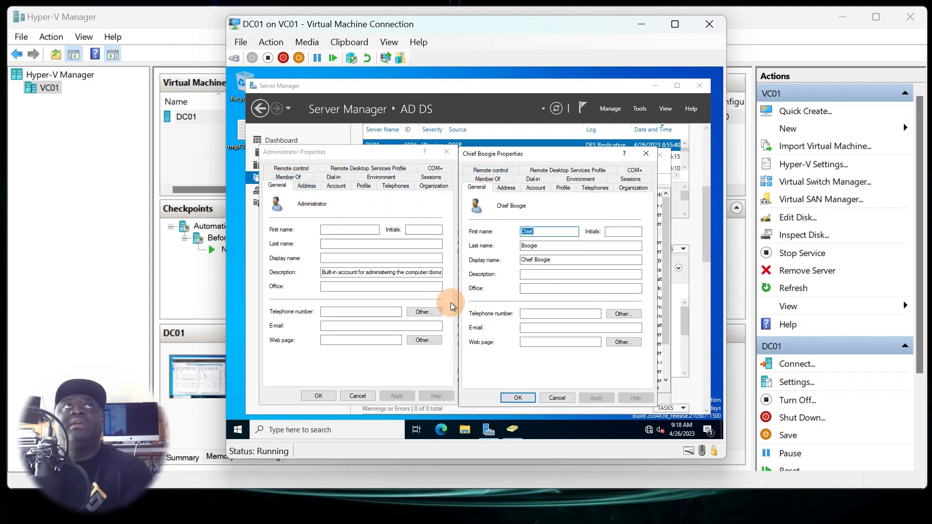
pyautogui.moveTo(323, 273); pyautogui.dragTo(452, 271)
pyautogui.click(558, 306)
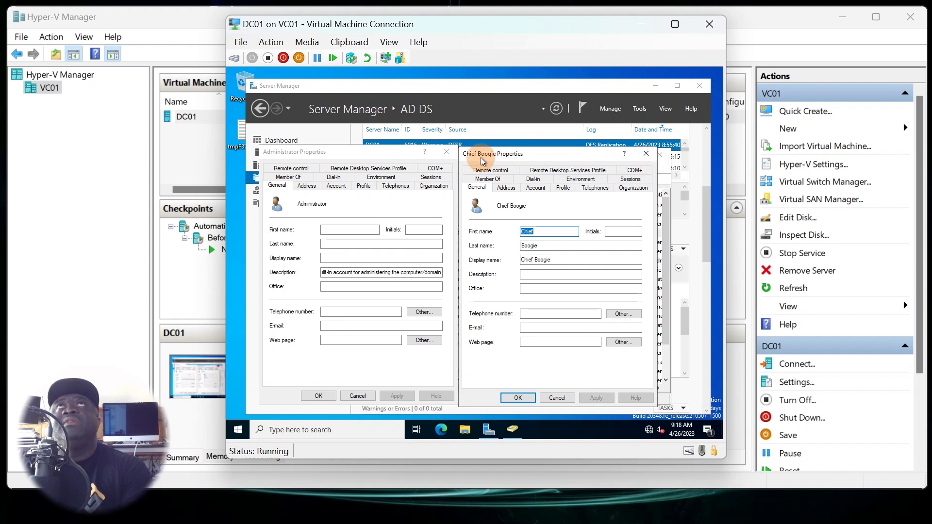
# Close both Properties dialogs, then recheck the new user's Account logon name and close it.
pyautogui.click(647, 157)
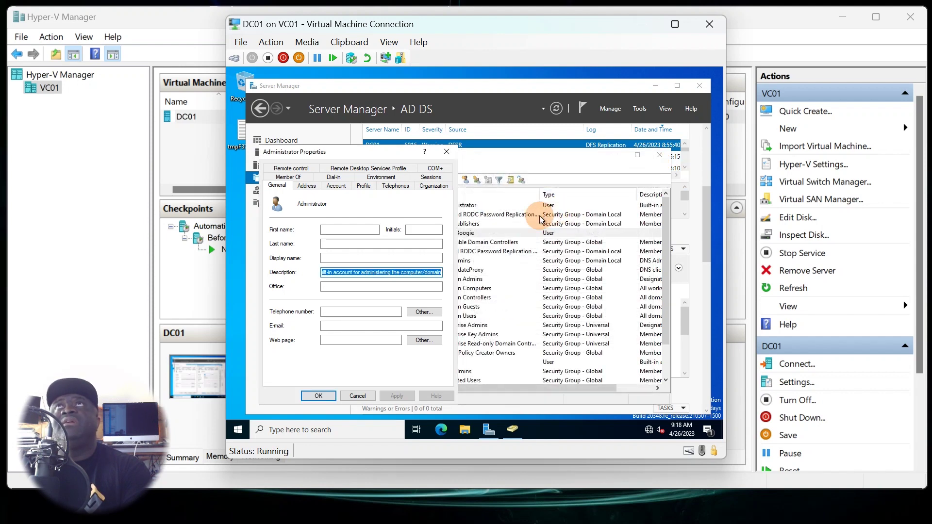
pyautogui.click(442, 155)
pyautogui.rightClick(462, 232)
pyautogui.click(490, 369)
pyautogui.click(337, 186)
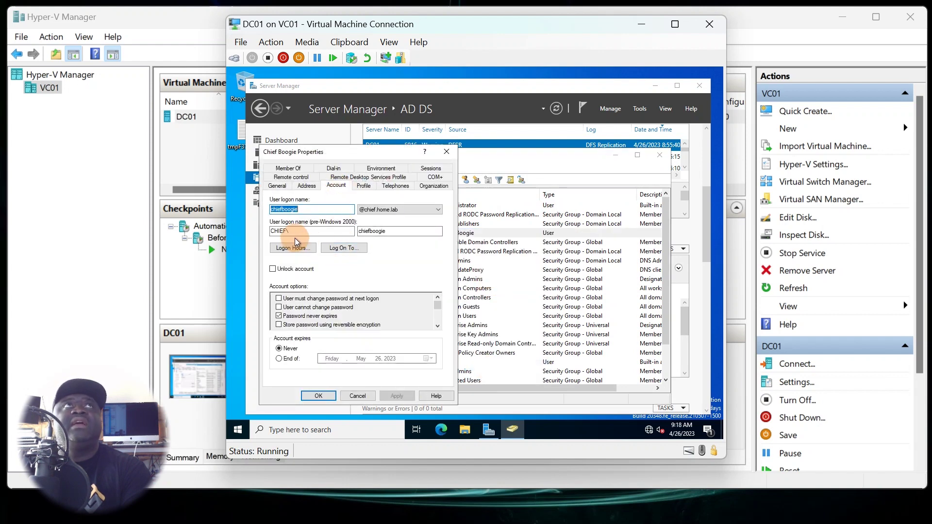
pyautogui.click(302, 231)
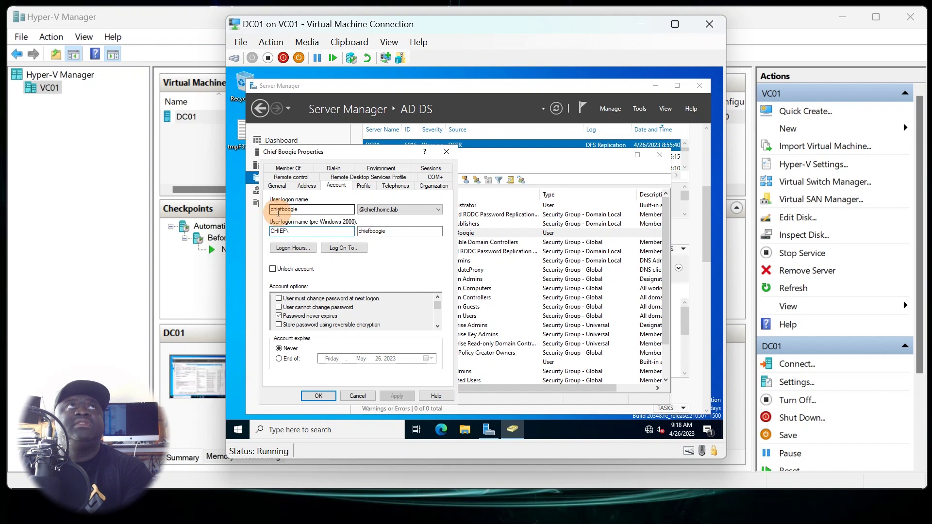
pyautogui.moveTo(297, 210); pyautogui.dragTo(267, 210)
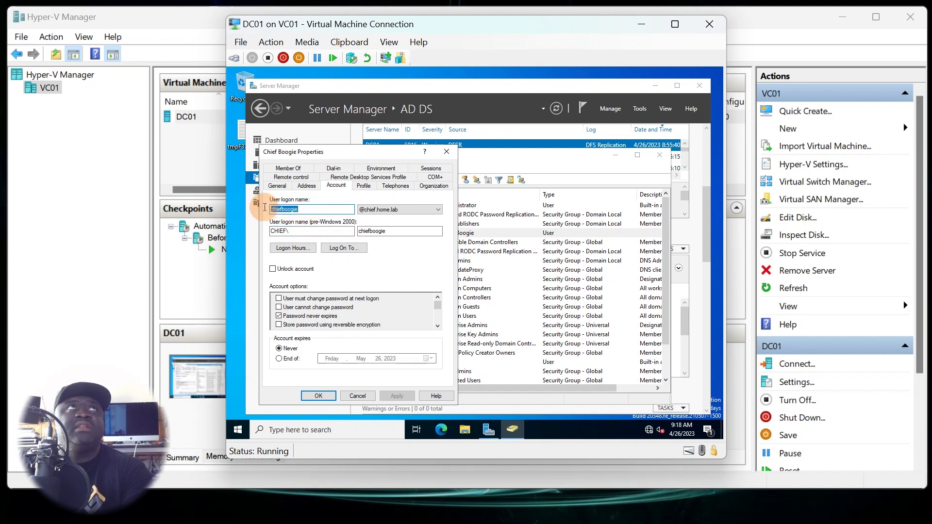
pyautogui.click(320, 395)
# Close Active Directory Users and Computers and Server Manager, then sign Administrator out.
pyautogui.click(660, 156)
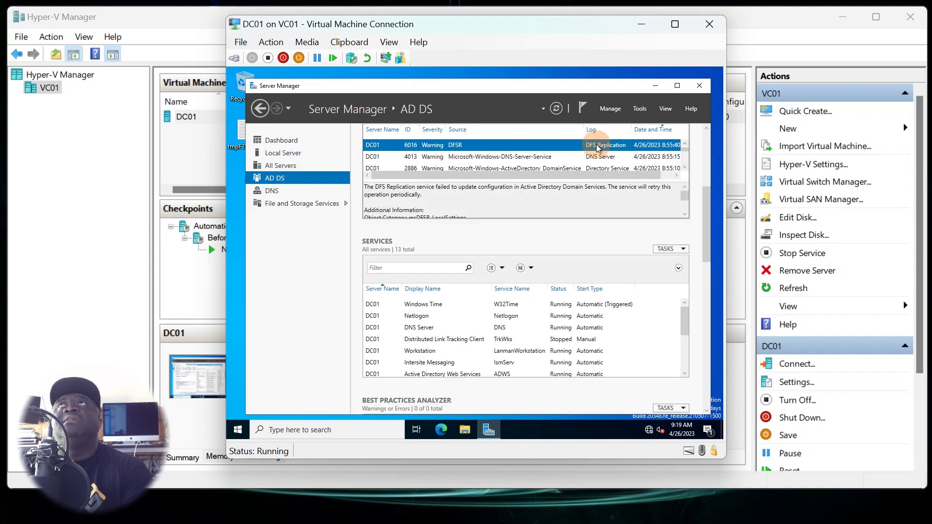
pyautogui.scroll(5, 701, 180)
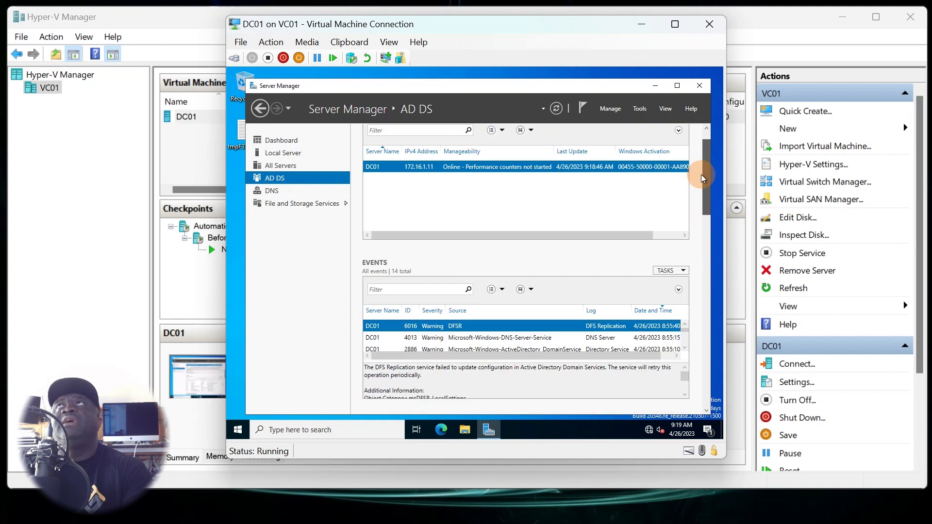
pyautogui.click(698, 86)
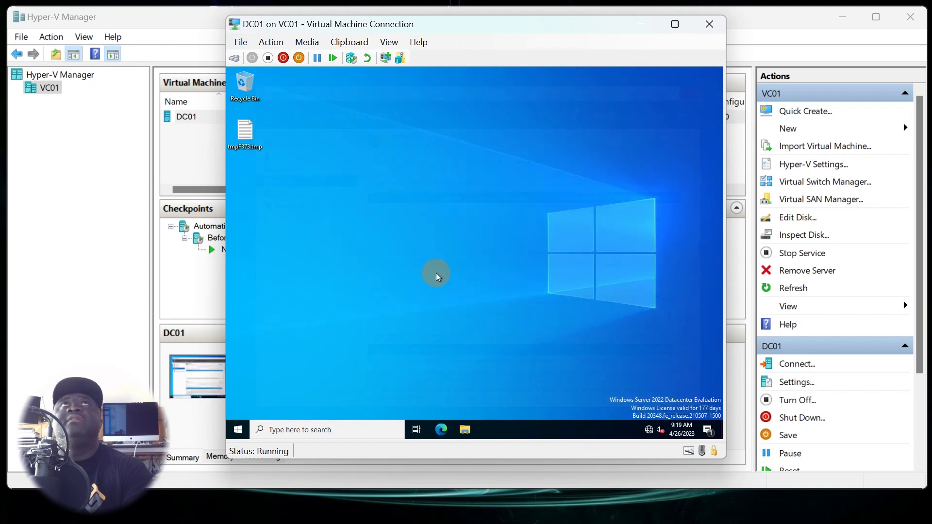
pyautogui.click(241, 431)
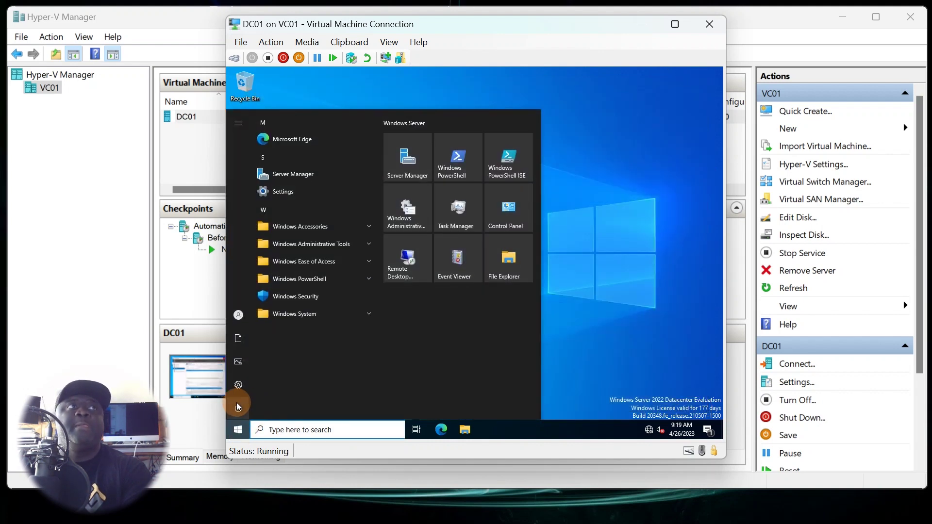
pyautogui.moveTo(237, 403)
pyautogui.click(247, 322)
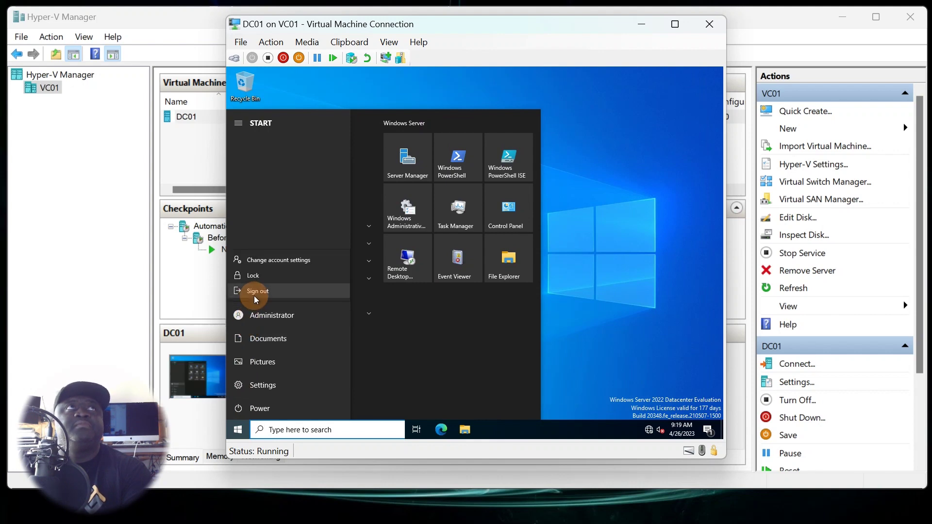
pyautogui.click(256, 297)
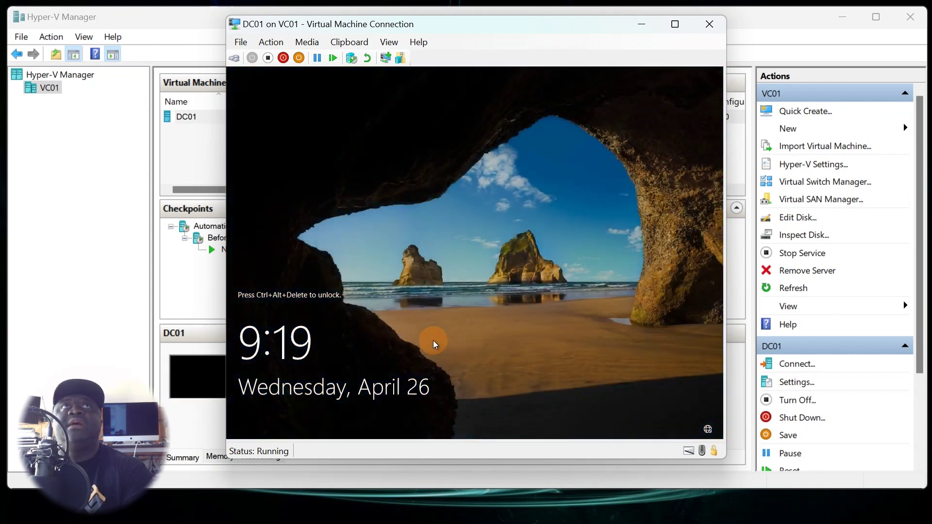
# Send Ctrl+Alt+Delete to the VM and sign in as the other domain user with its password.
pyautogui.click(271, 42)
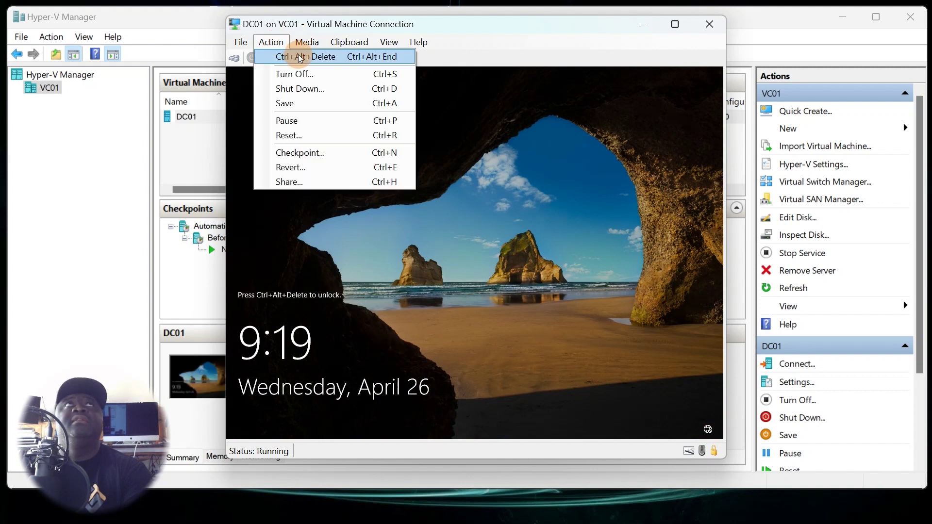
pyautogui.click(297, 56)
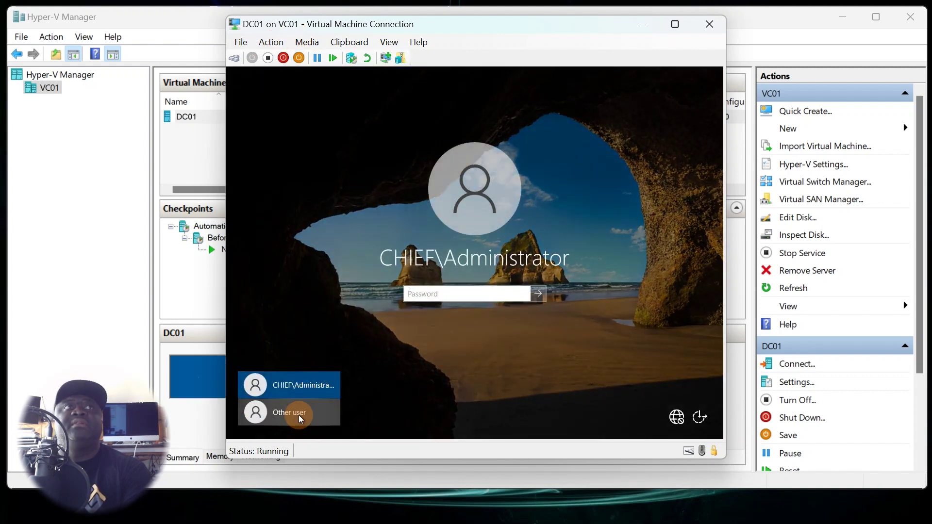
pyautogui.click(297, 413)
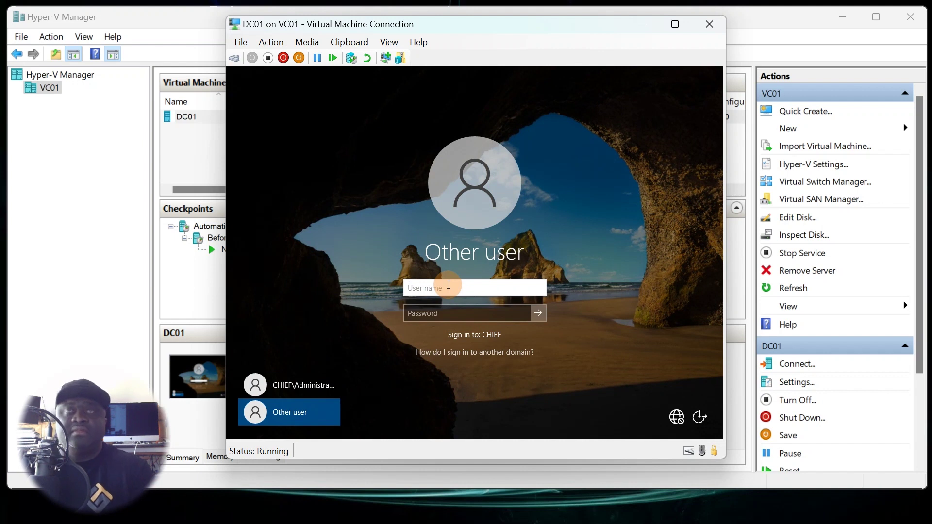
pyautogui.write('chie')
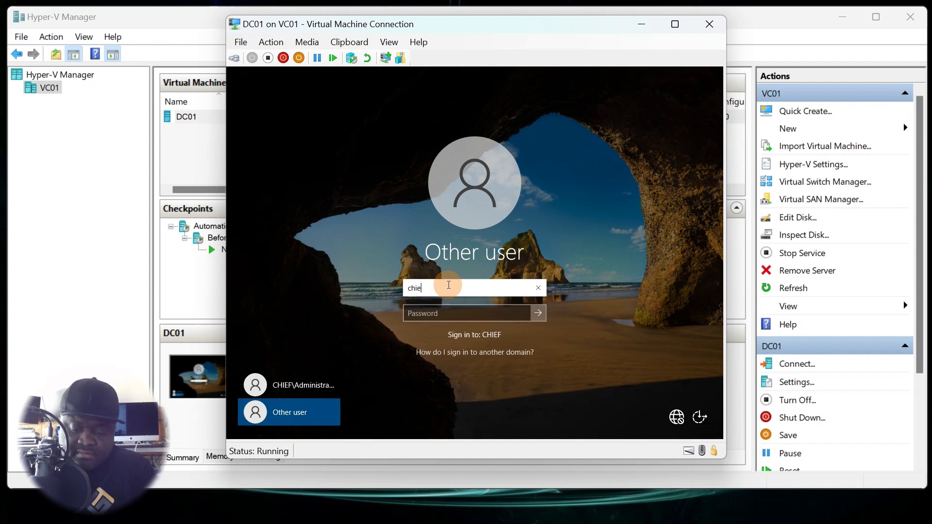
pyautogui.write('fboogie')
pyautogui.press('Tab')
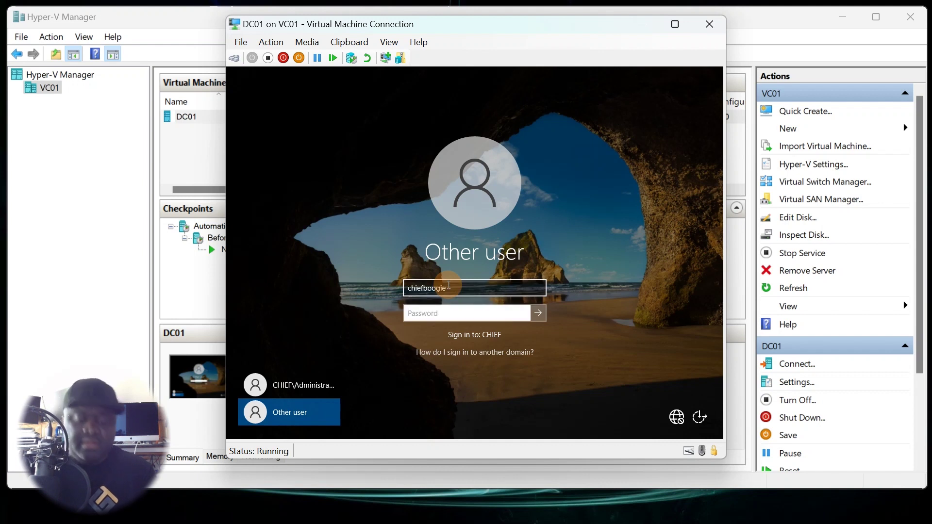
pyautogui.write('••')
pyautogui.write('•••••')
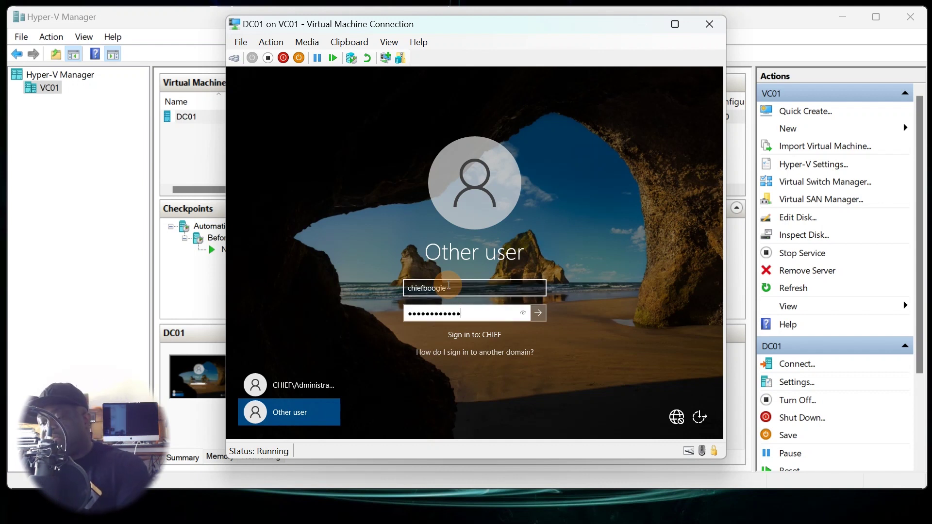
pyautogui.press('Return')
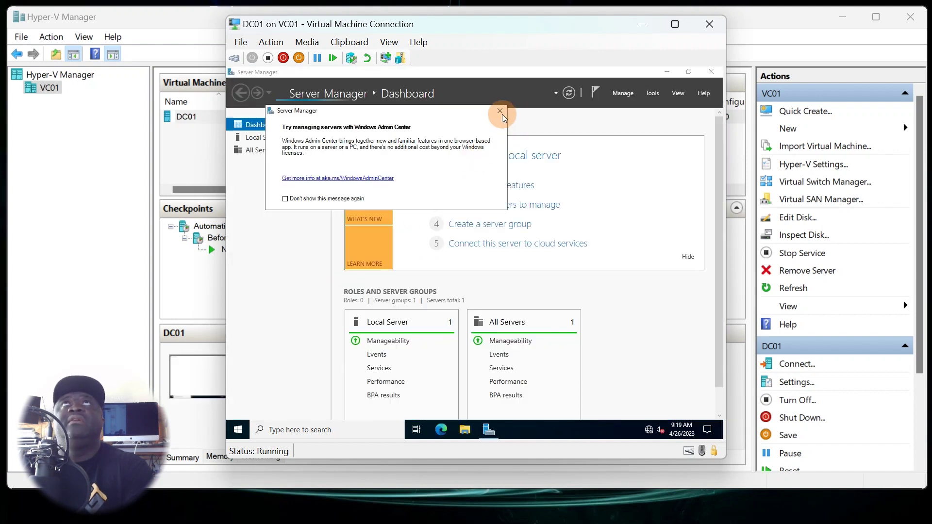
# Dismiss the Windows Admin Center notice and open the Start menu.
pyautogui.click(500, 112)
pyautogui.click(238, 429)
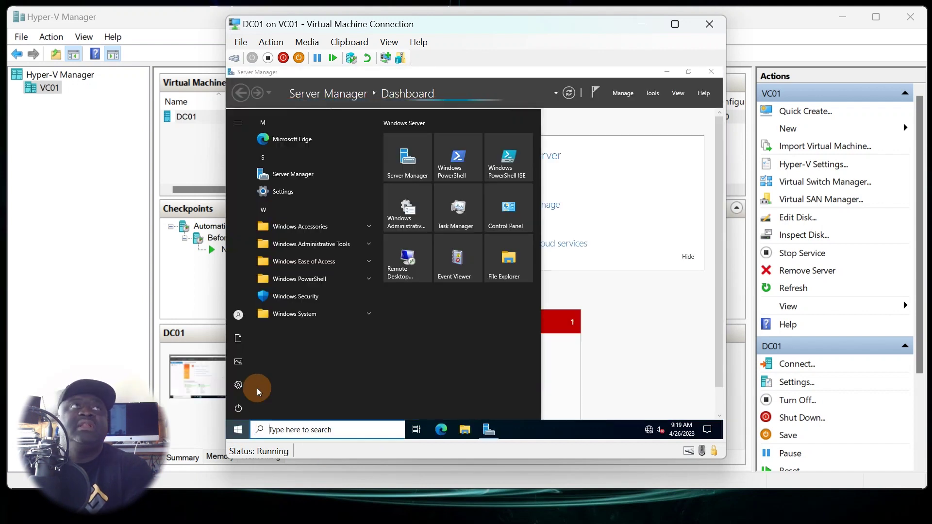
pyautogui.moveTo(245, 321)
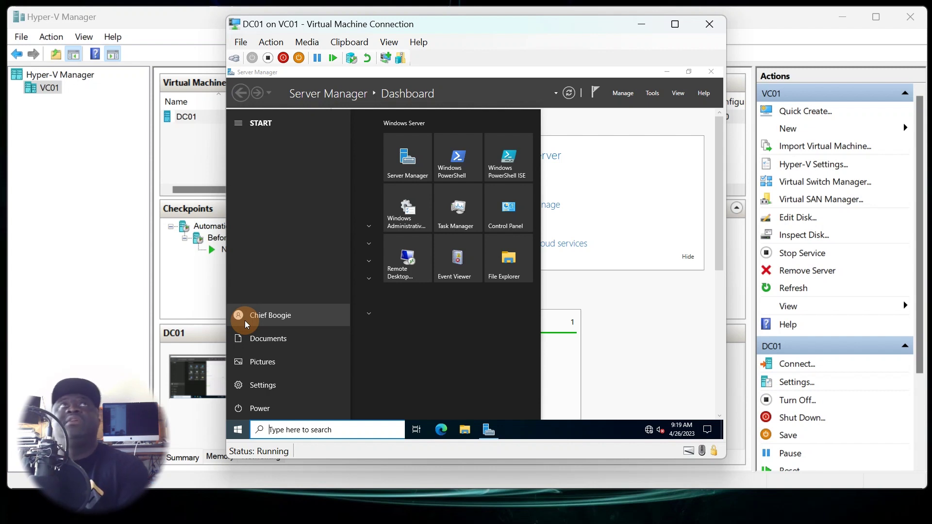
# Dismiss the Start menu to return to the Server Manager dashboard.
pyautogui.click(634, 342)
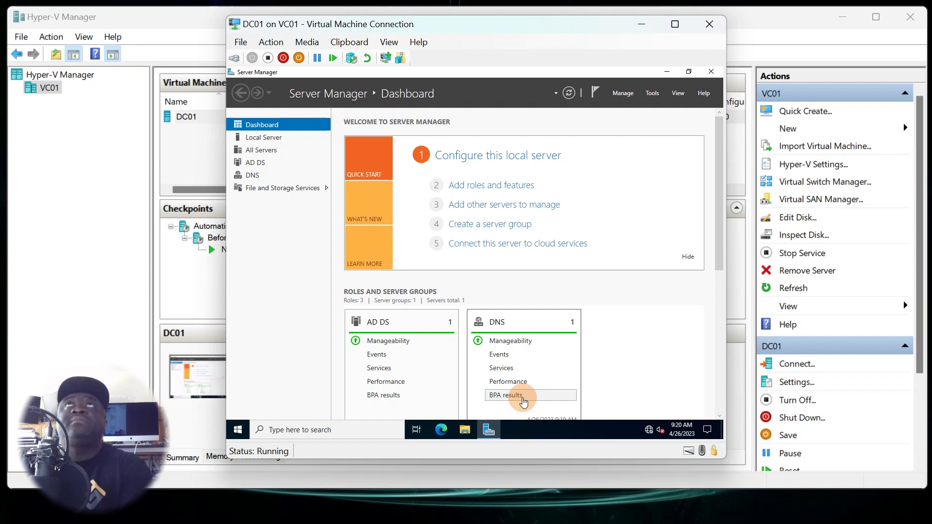
# Launch Active Directory Users and Computers from Tools and browse chief.home.lab's Computers container.
pyautogui.click(652, 92)
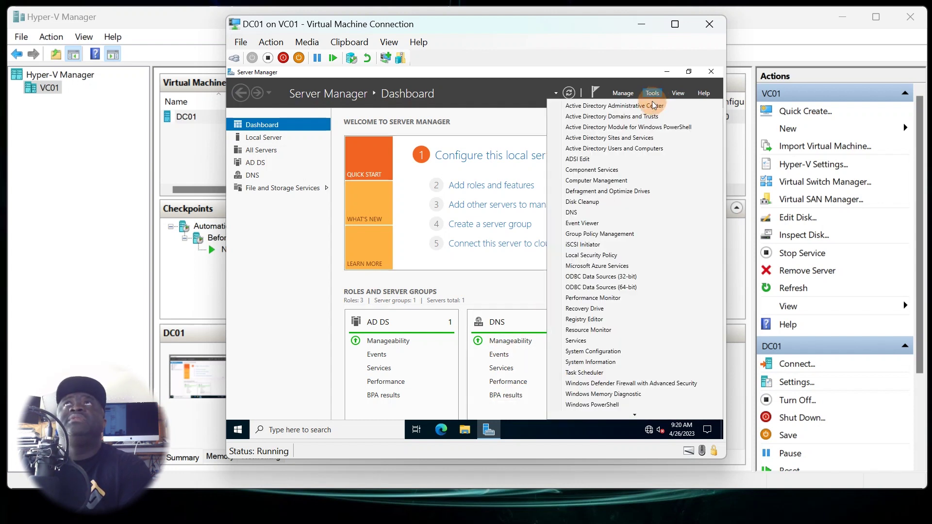
pyautogui.click(615, 150)
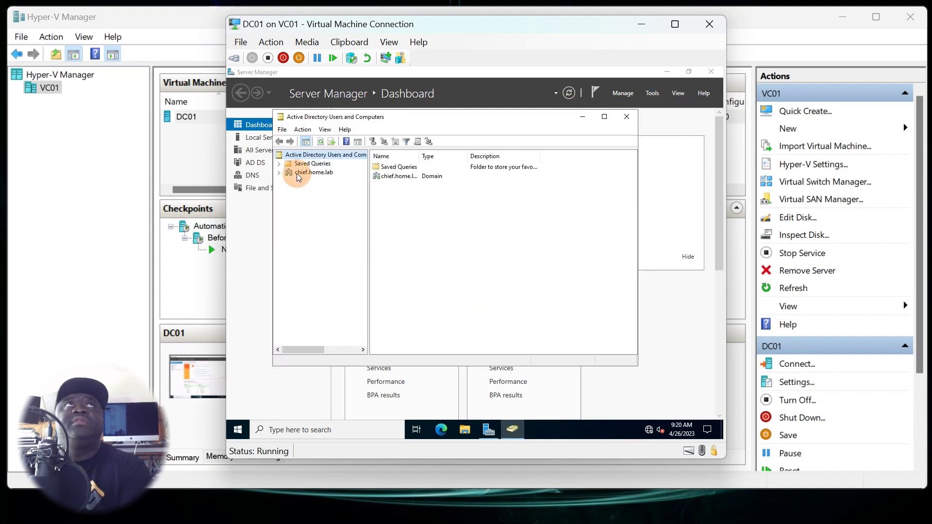
pyautogui.click(296, 173)
pyautogui.click(279, 173)
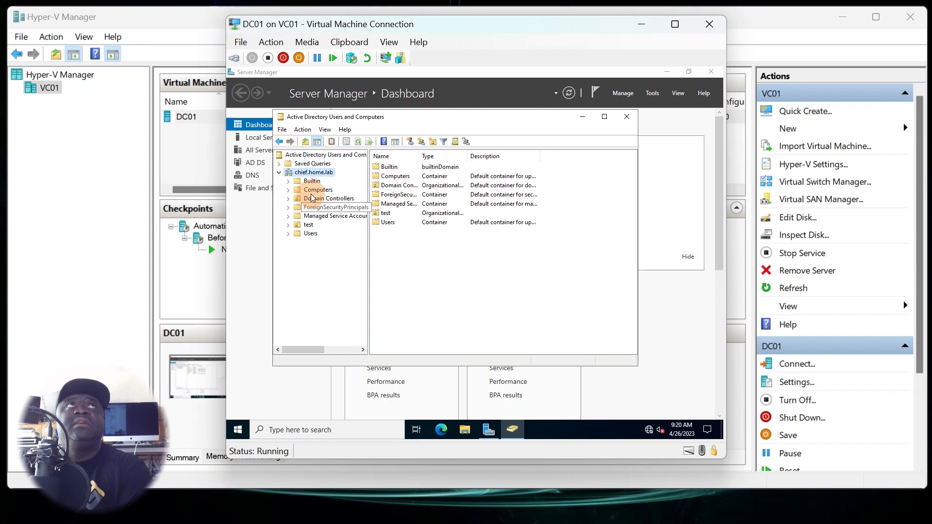
pyautogui.click(317, 190)
pyautogui.moveTo(418, 157); pyautogui.dragTo(466, 157)
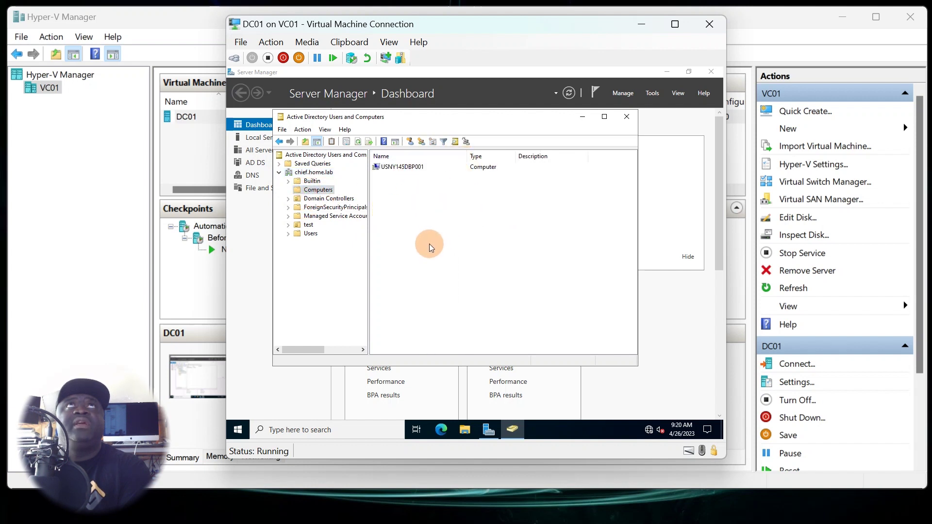
# List the Users container's built-in accounts and groups, then bring up the Action menu.
pyautogui.click(290, 234)
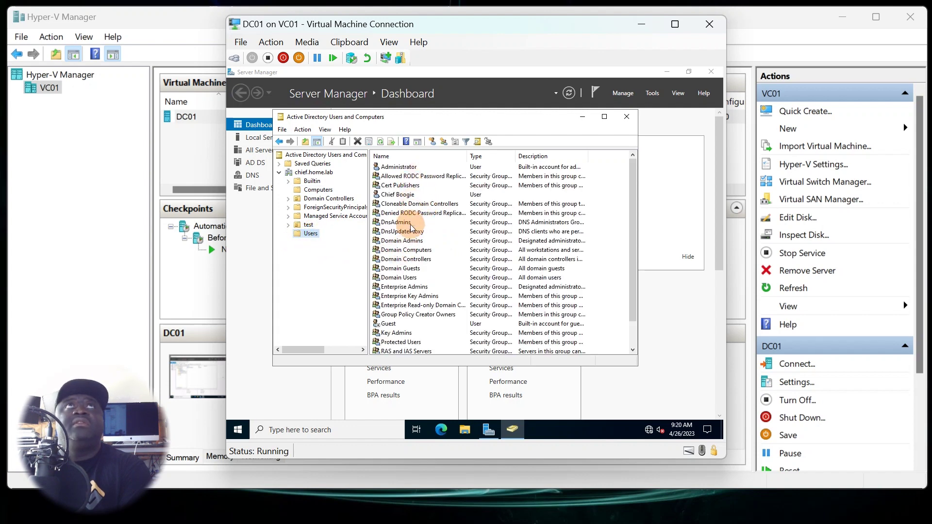
pyautogui.scroll(-1, 413, 291)
pyautogui.scroll(1, 428, 337)
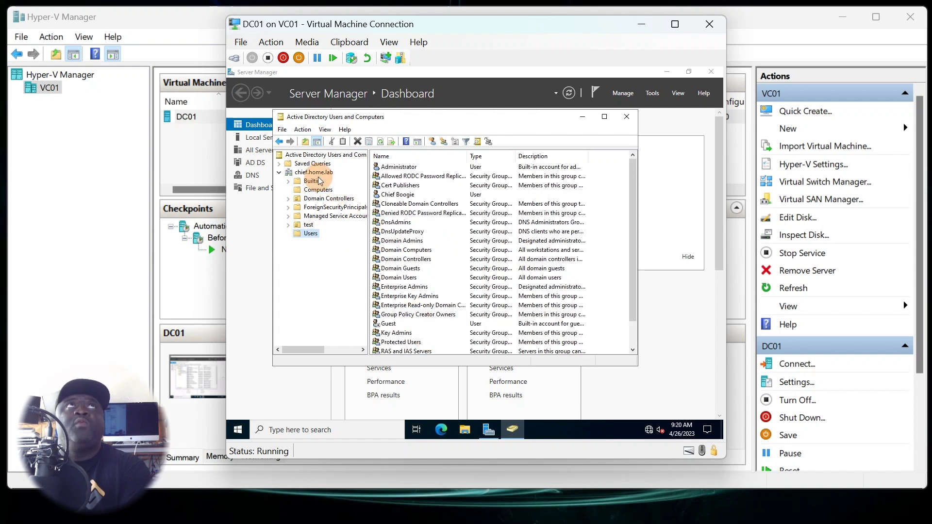
pyautogui.moveTo(404, 116); pyautogui.dragTo(440, 136)
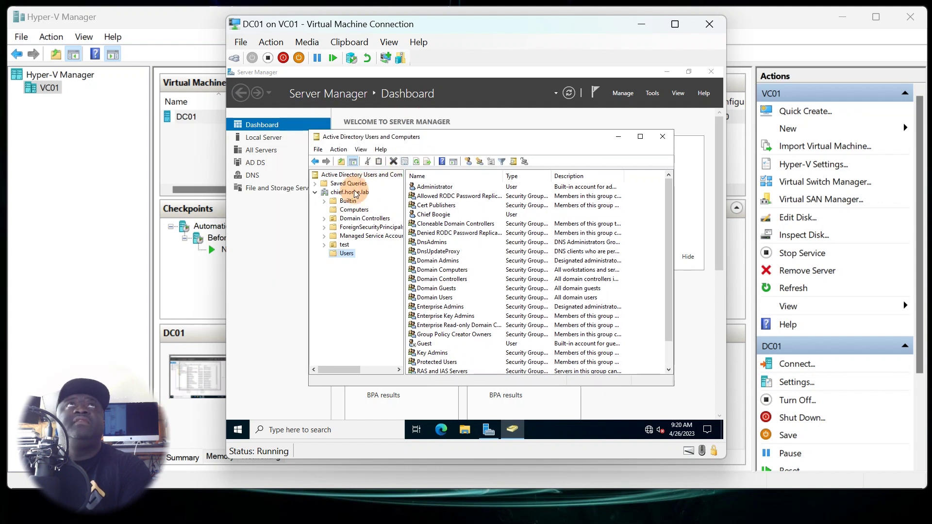
pyautogui.click(339, 150)
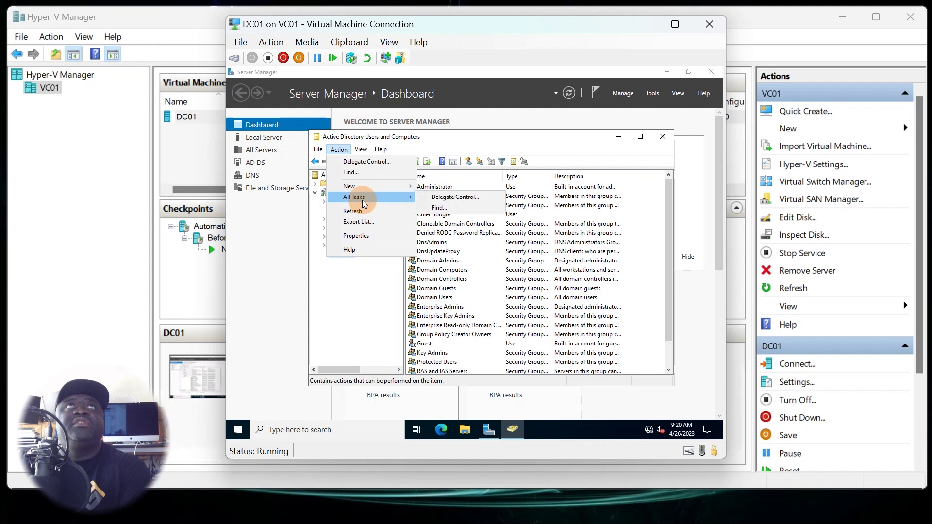
# Turn on View > Advanced Features and widen the domain tree pane.
pyautogui.click(361, 150)
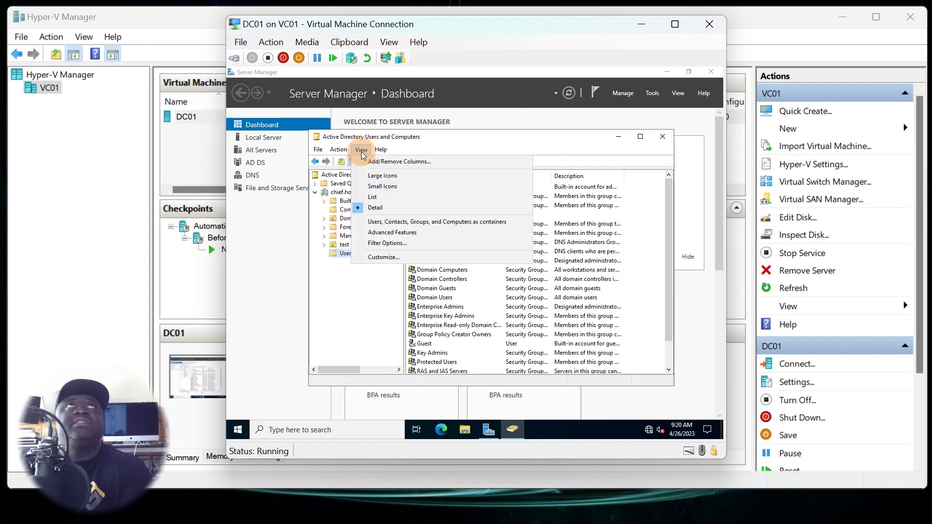
pyautogui.click(376, 233)
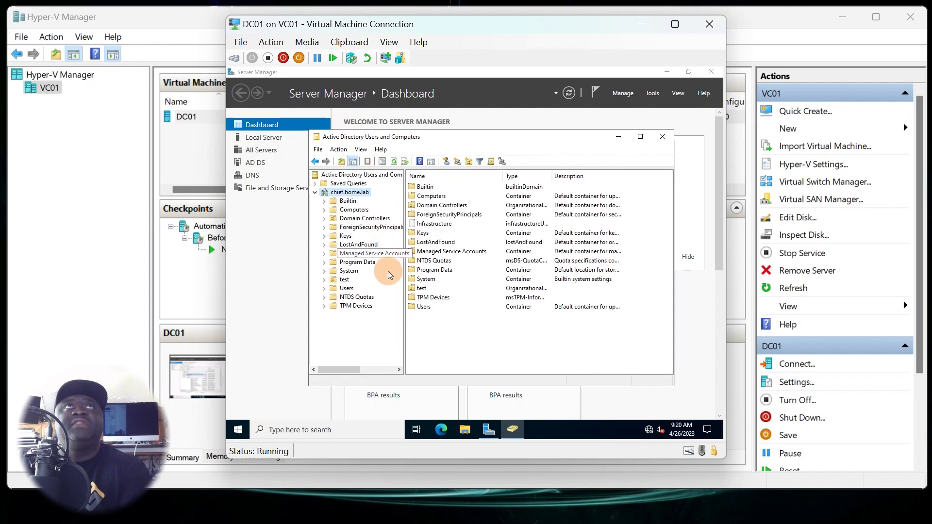
pyautogui.moveTo(404, 318); pyautogui.dragTo(433, 329)
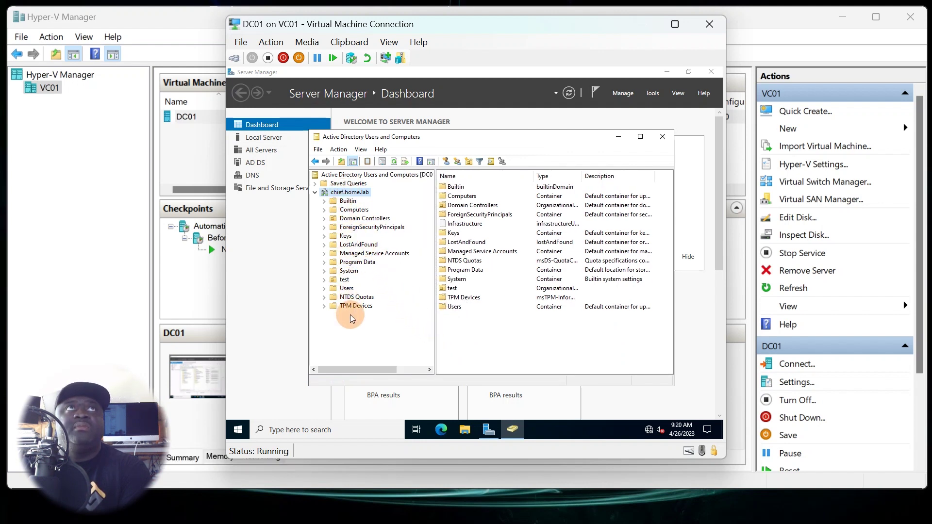
# Inspect the LostAndFound container, then return to Users and select the domain user account.
pyautogui.click(354, 246)
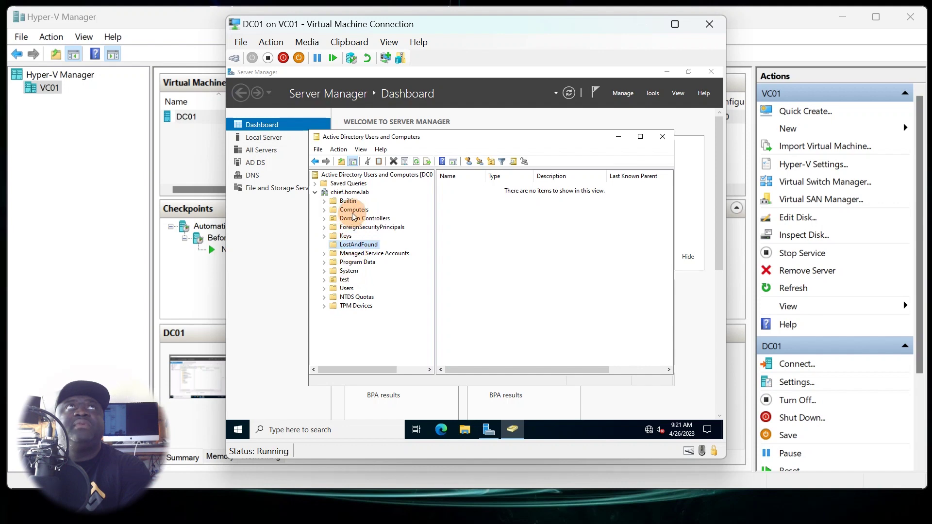
pyautogui.click(346, 289)
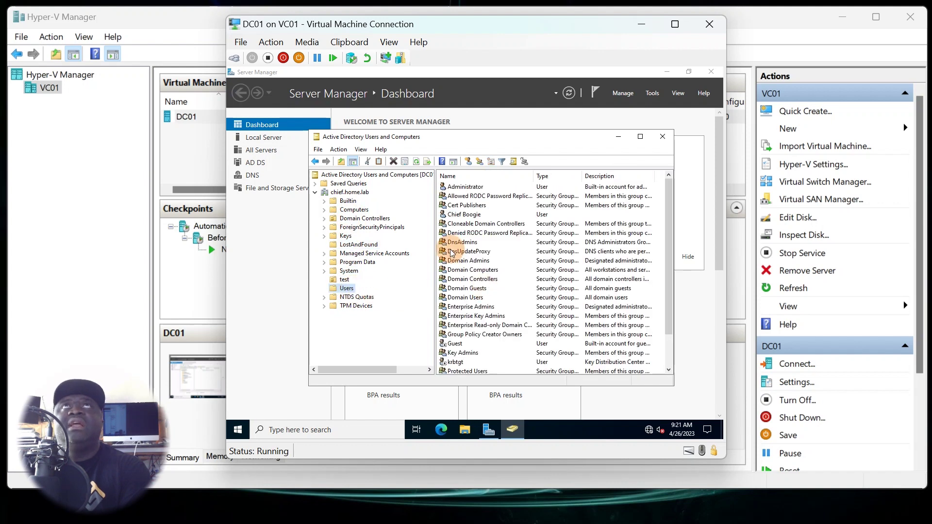
pyautogui.scroll(-2, 454, 272)
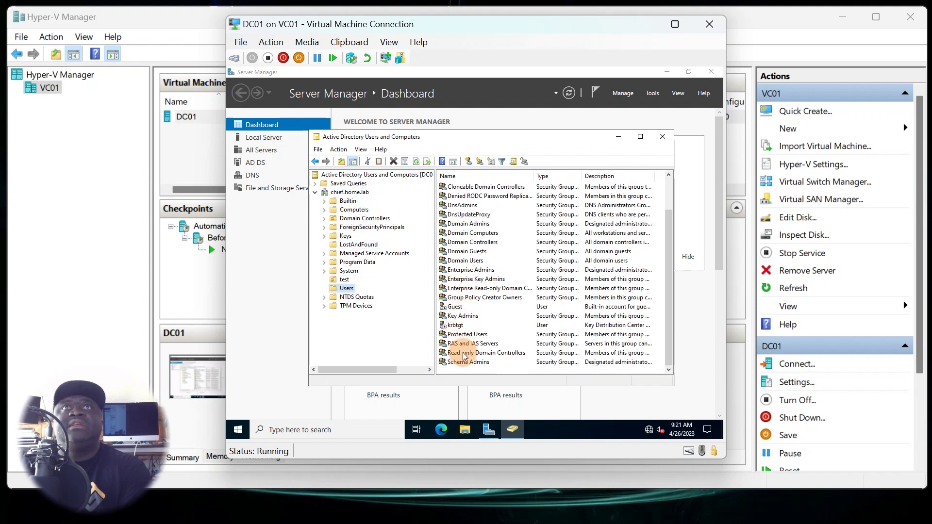
pyautogui.scroll(2, 466, 350)
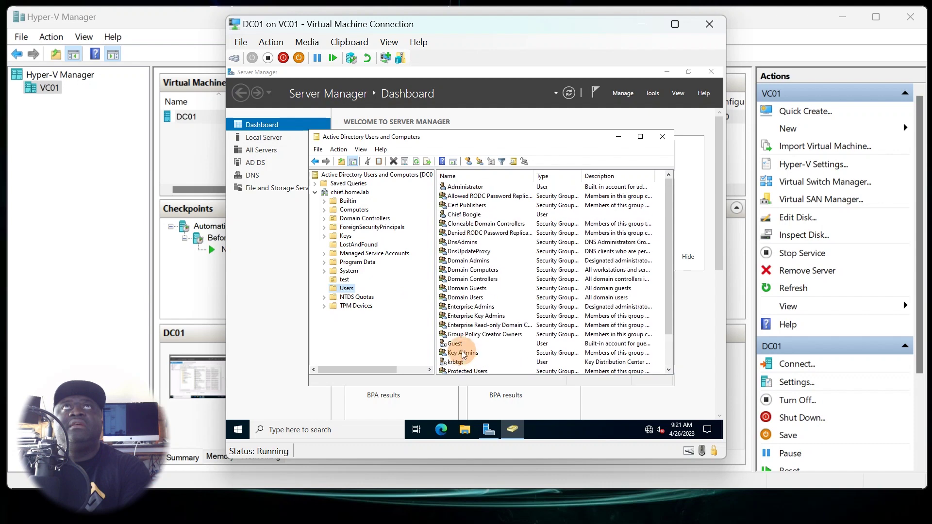
pyautogui.click(465, 216)
# Show the user's Properties on the Attribute Editor tab and select distinguishedName.
pyautogui.rightClick(465, 216)
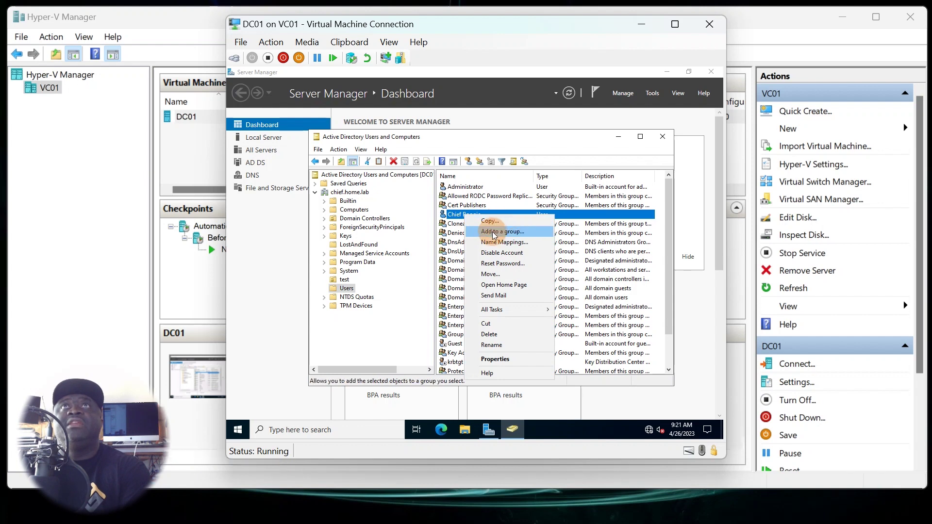
pyautogui.click(496, 359)
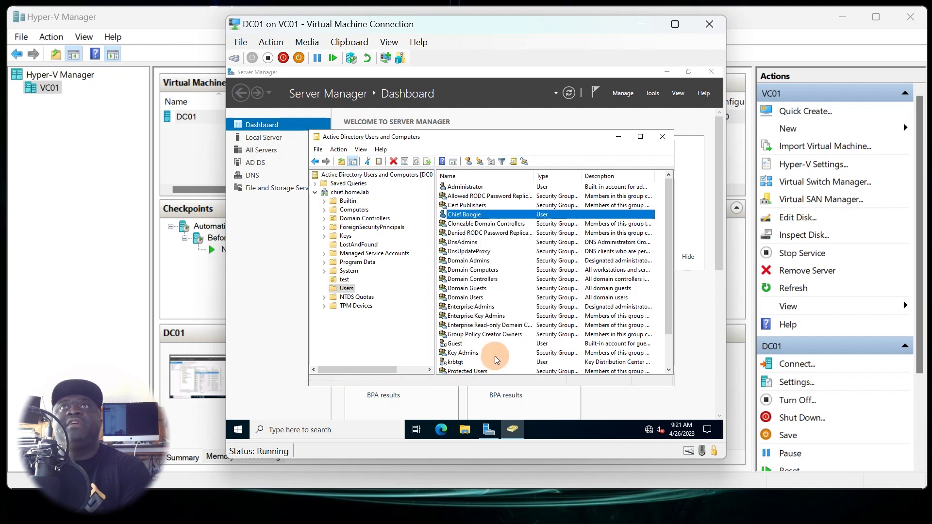
pyautogui.moveTo(493, 133); pyautogui.dragTo(549, 174)
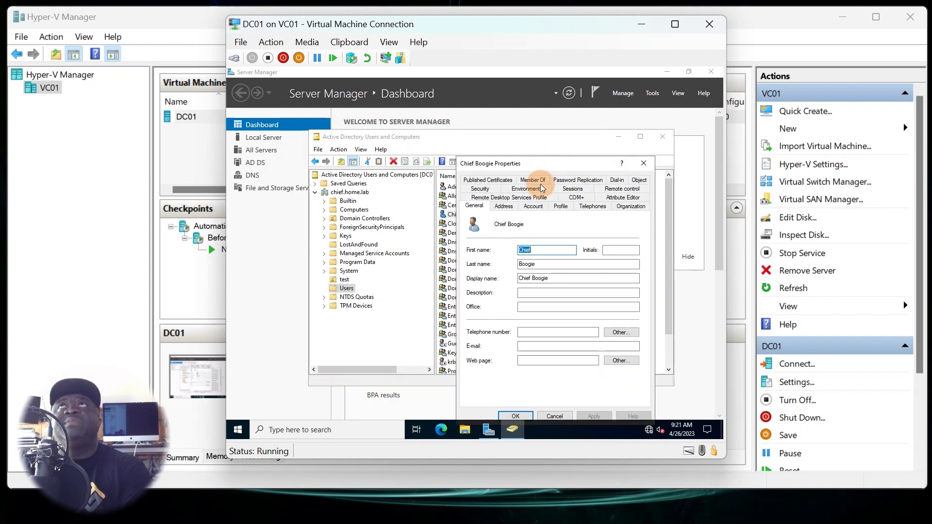
pyautogui.click(616, 199)
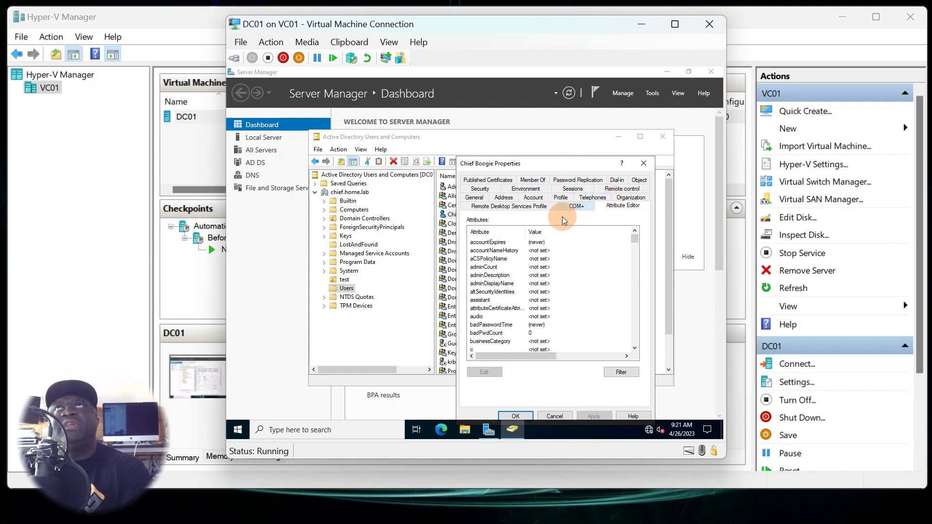
pyautogui.moveTo(526, 231); pyautogui.dragTo(560, 232)
pyautogui.scroll(-10, 544, 296)
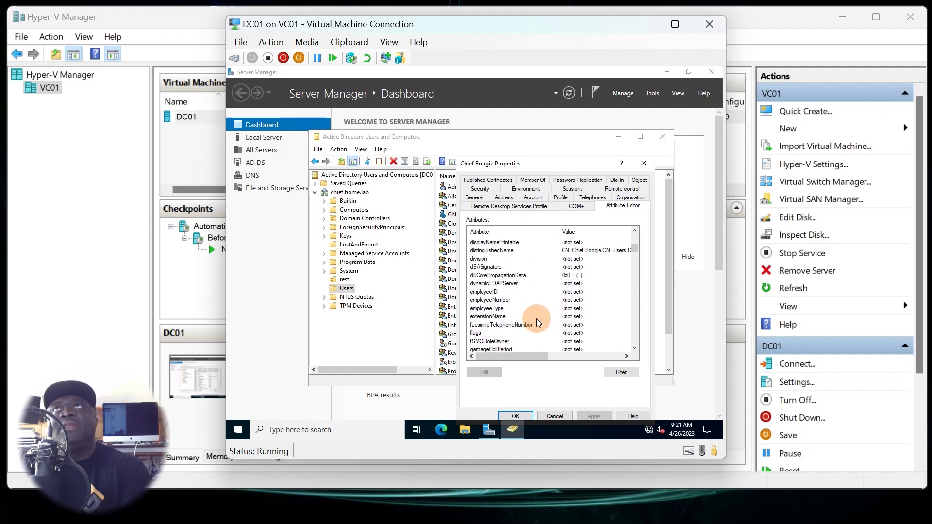
pyautogui.scroll(1, 535, 298)
pyautogui.click(515, 276)
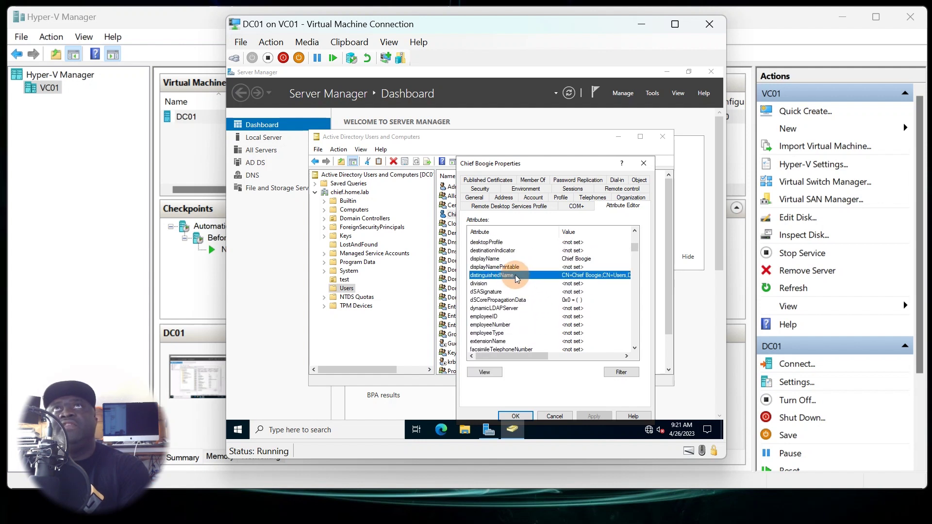
# View the distinguishedName value, cancel without changes, and close the user's Properties.
pyautogui.doubleClick(514, 275)
pyautogui.moveTo(599, 300); pyautogui.dragTo(460, 304)
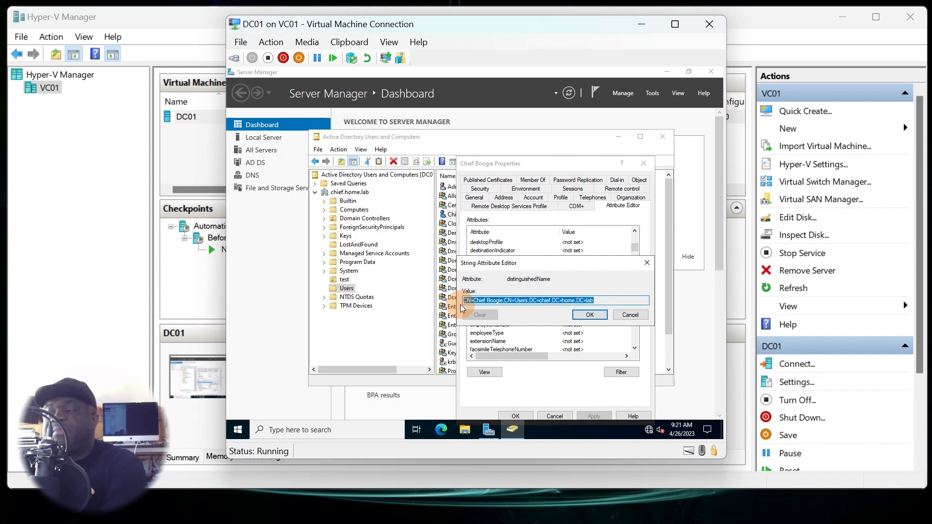
pyautogui.click(550, 301)
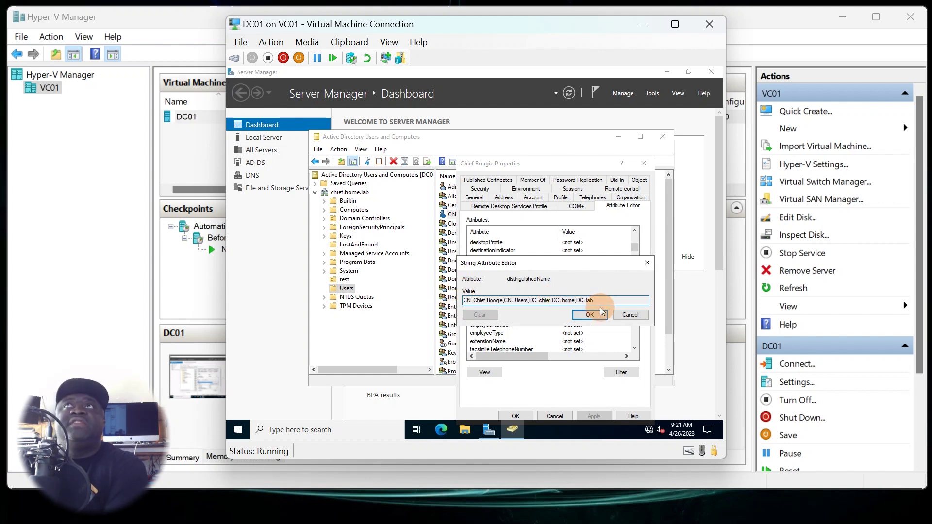
pyautogui.moveTo(598, 301); pyautogui.dragTo(472, 305)
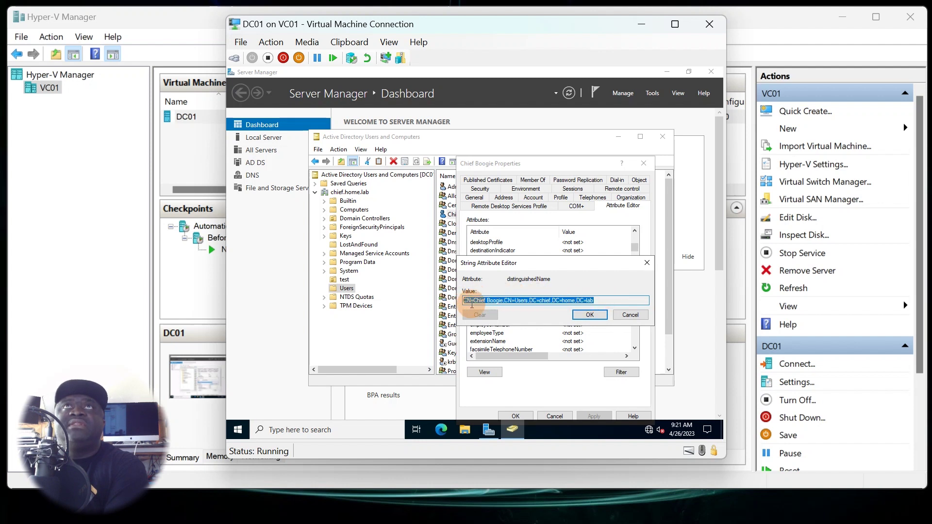
pyautogui.click(518, 301)
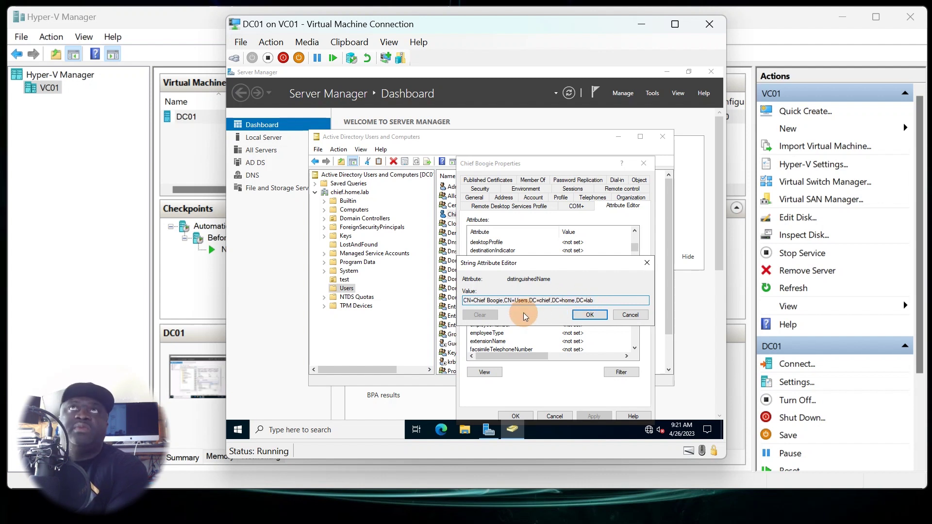
pyautogui.click(629, 315)
pyautogui.moveTo(567, 168); pyautogui.dragTo(567, 149)
pyautogui.click(553, 396)
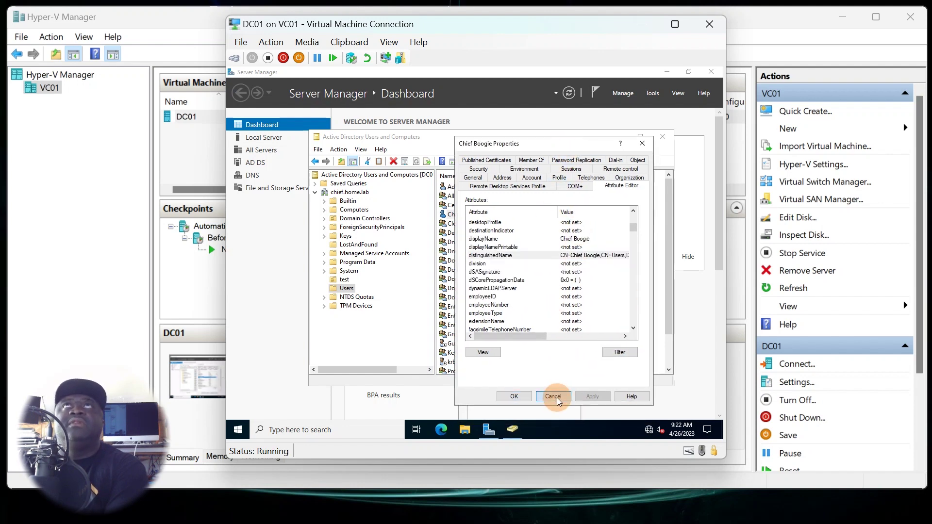
# Try deleting the test OU and dismiss the protected-from-accidental-deletion error.
pyautogui.rightClick(343, 280)
pyautogui.click(375, 359)
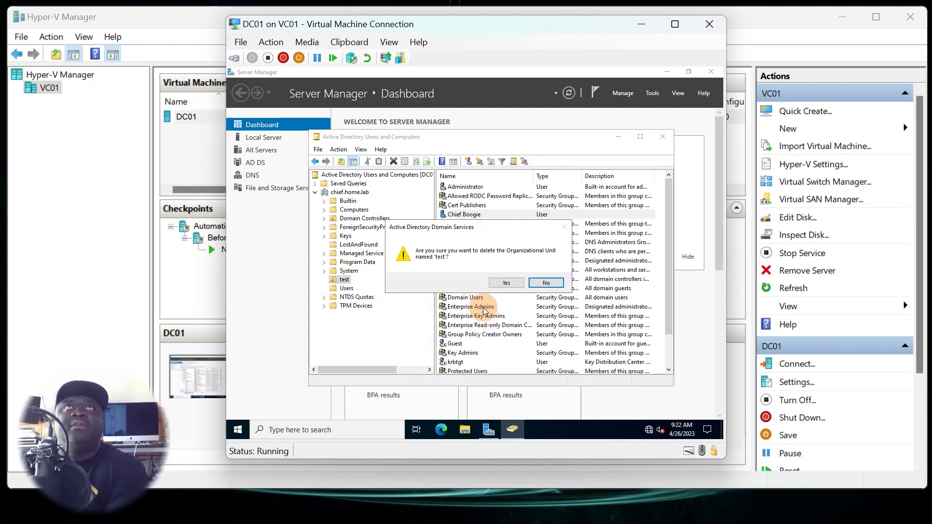
pyautogui.click(506, 278)
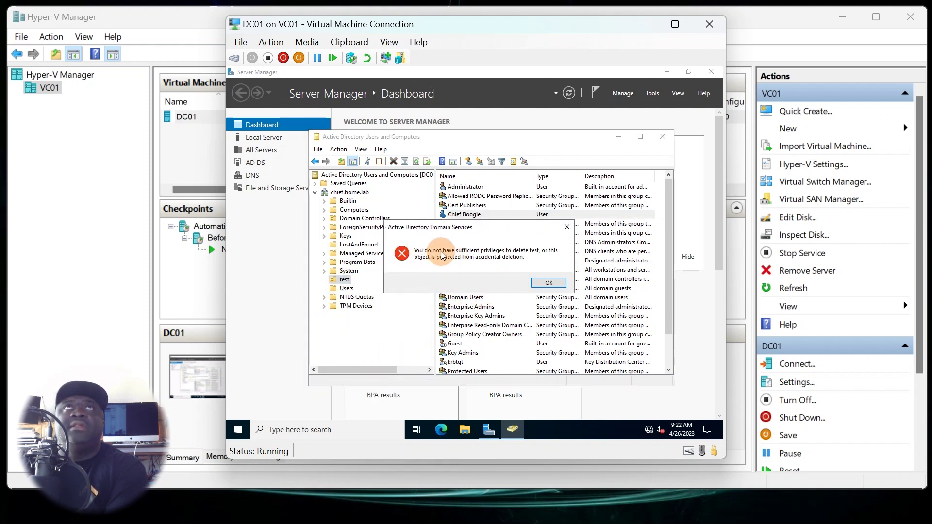
pyautogui.click(548, 284)
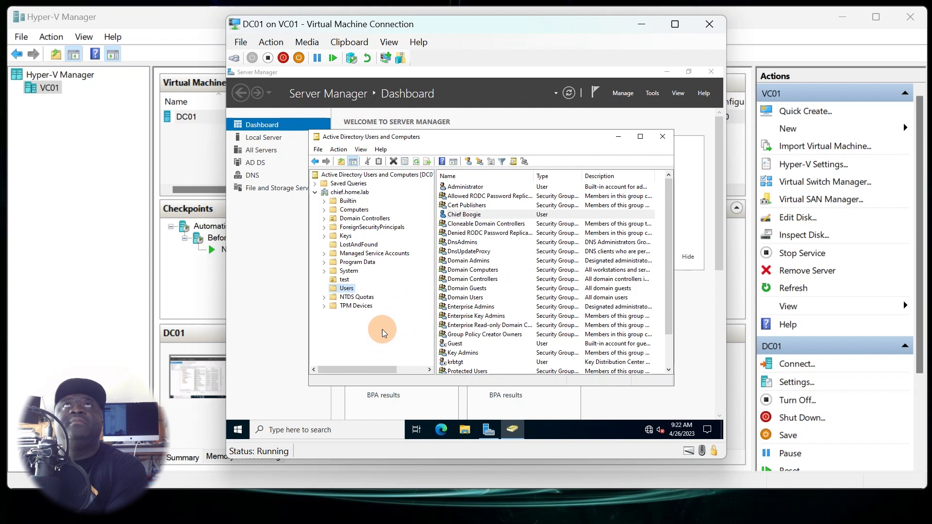
# Open the empty test OU and check its Action menu.
pyautogui.click(345, 281)
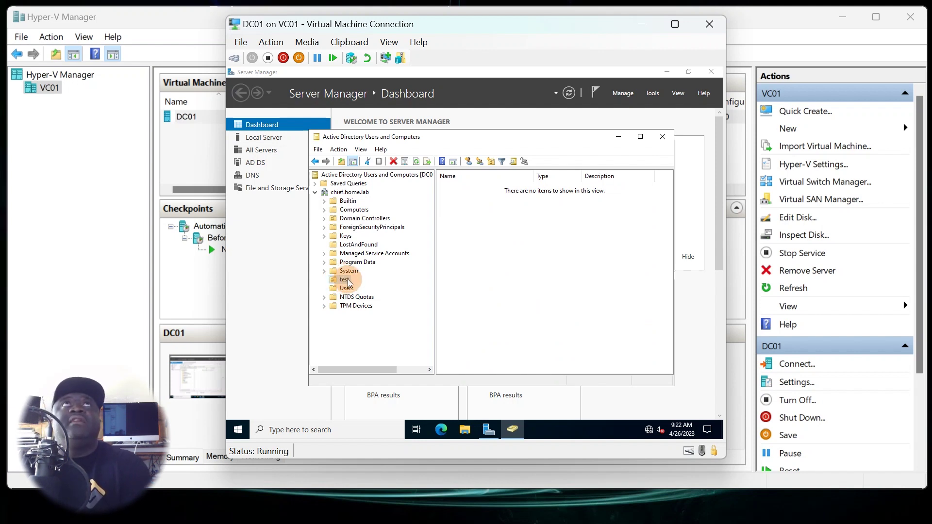
pyautogui.click(340, 149)
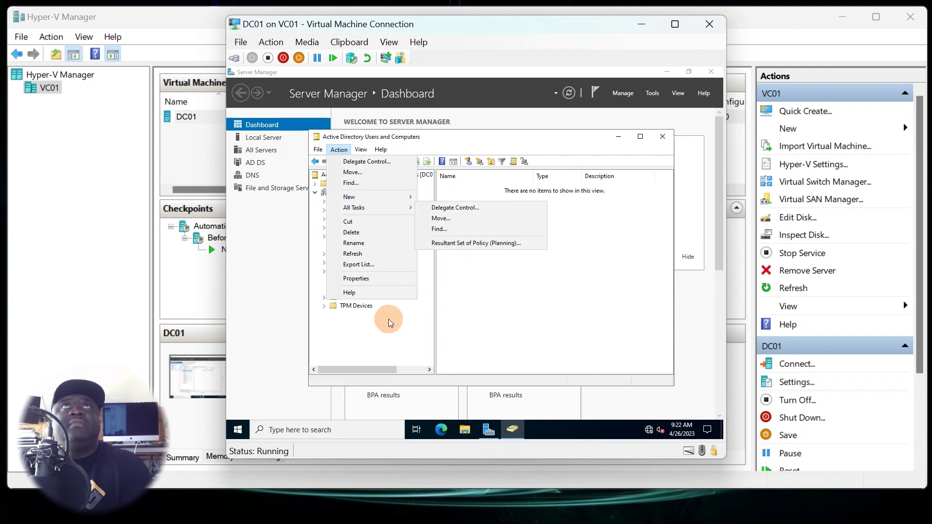
pyautogui.click(383, 337)
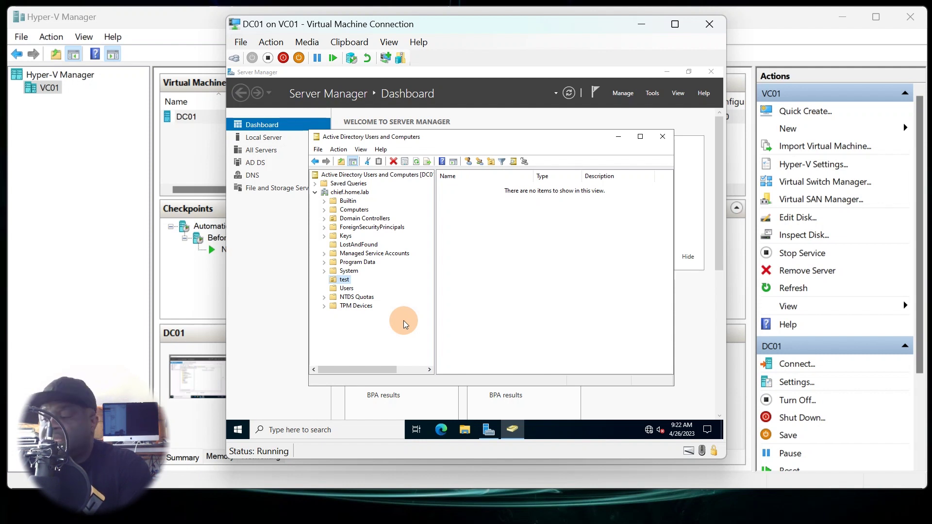
# Close Active Directory Users and Computers to return to the Server Manager dashboard.
pyautogui.click(662, 136)
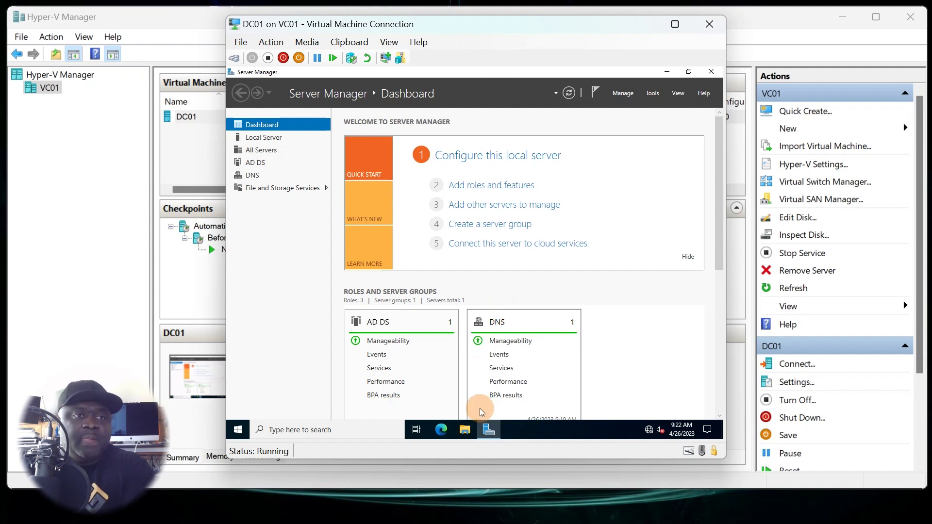
pyautogui.moveTo(486, 523)
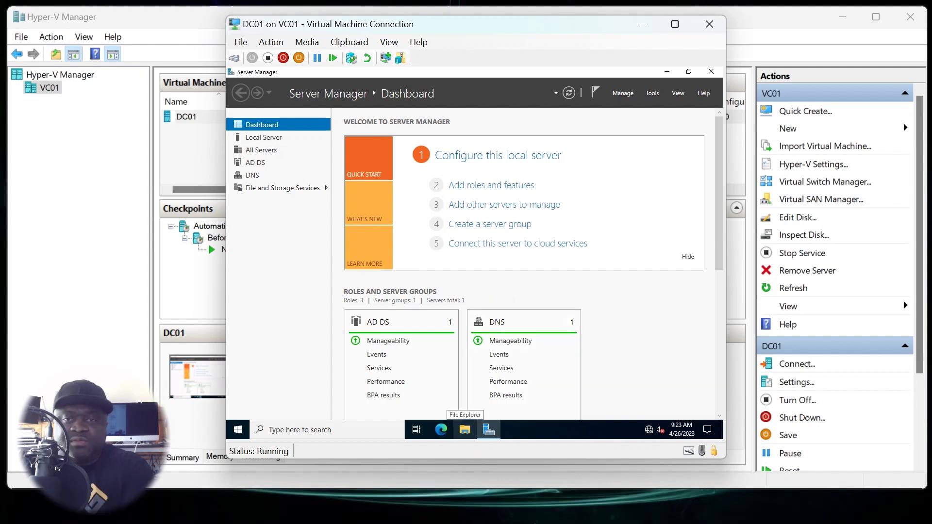